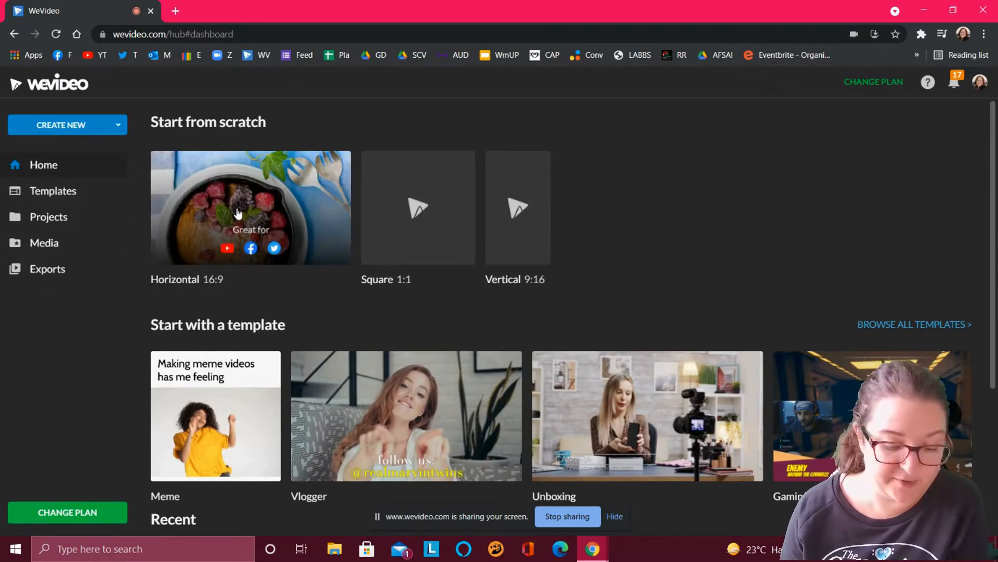
- Start a horizontal 16:9 video from scratch, saving the edit in My Project
click(238, 213)
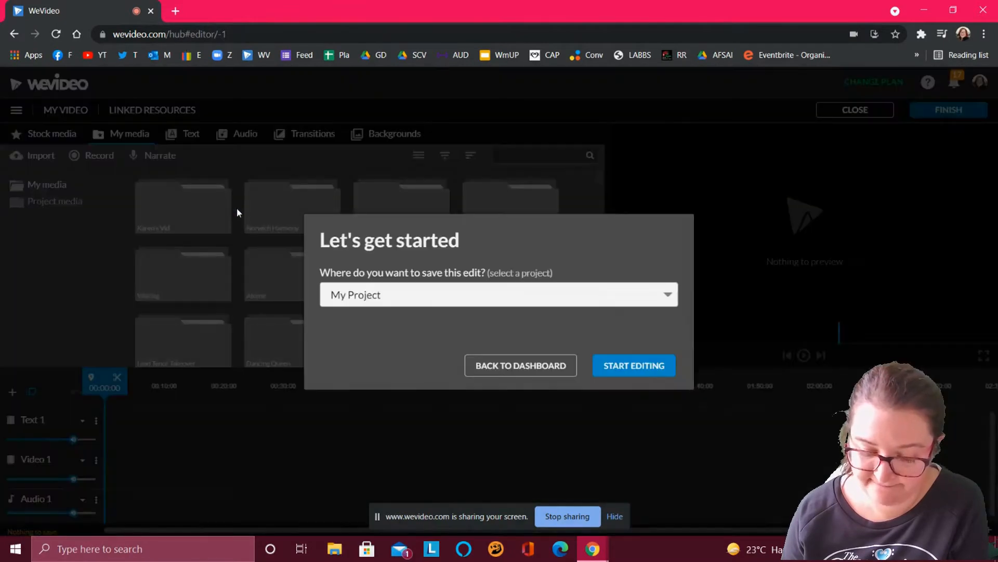
click(650, 367)
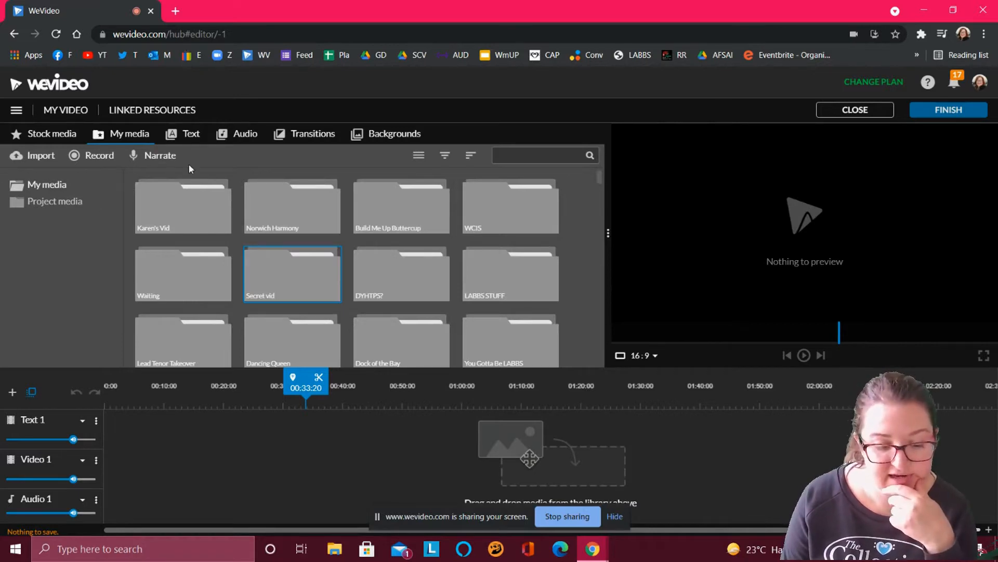
- Rename the video as BMUBC#
click(77, 111)
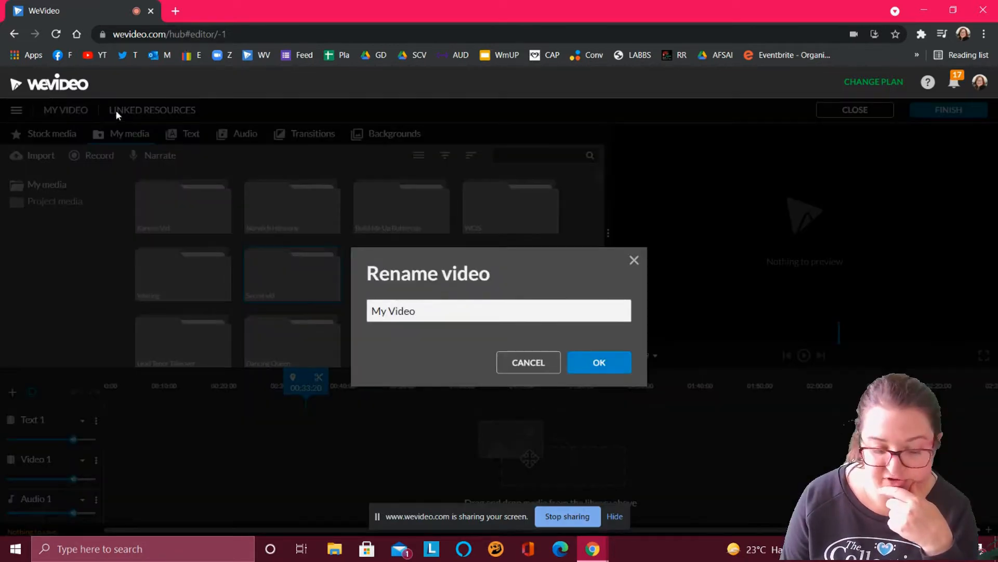
click(444, 311)
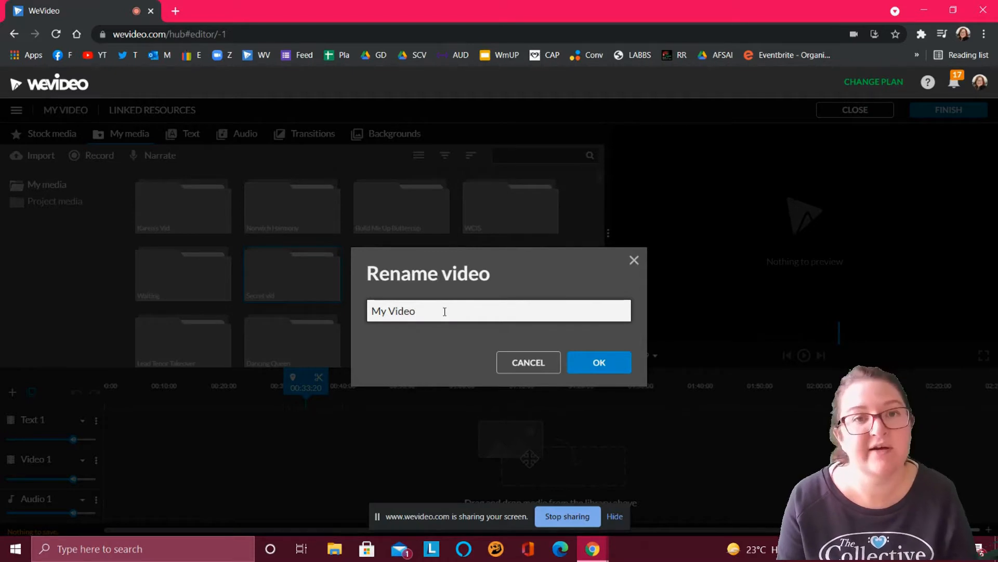
key(BackSpace)
key(BackSpace)
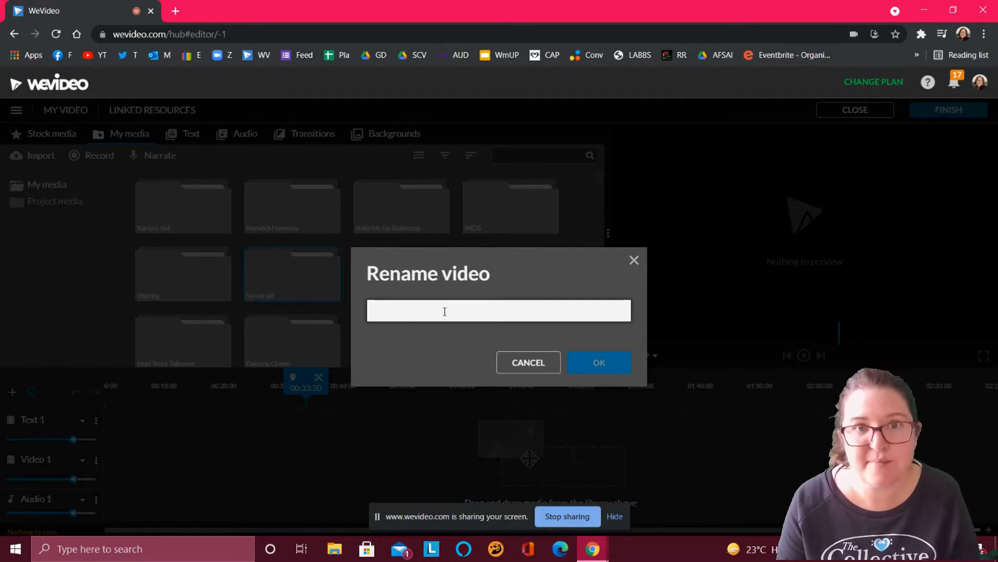
text(B)
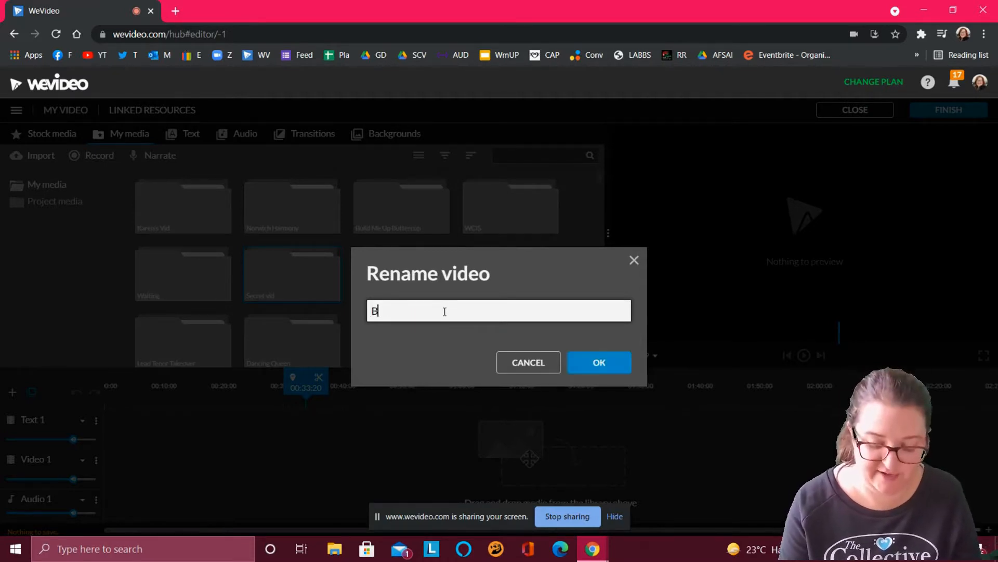
text(MUBC#)
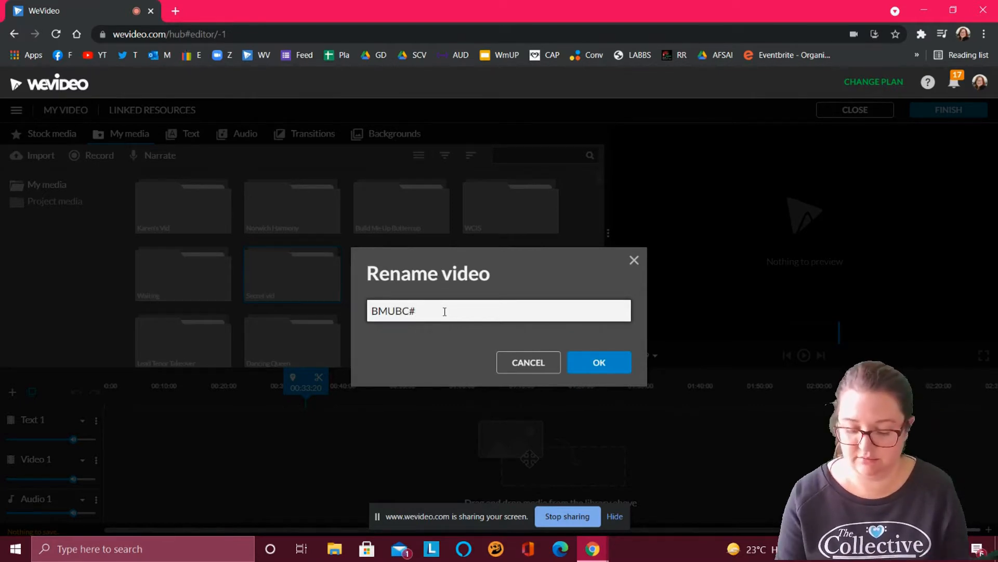
key(Return)
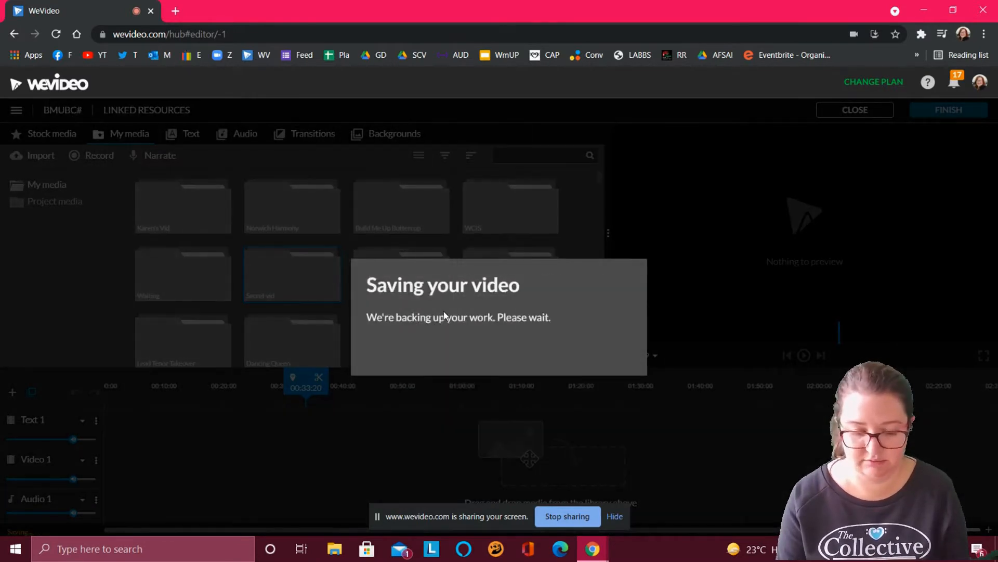
- Shorten the video's title to BMUB
click(80, 112)
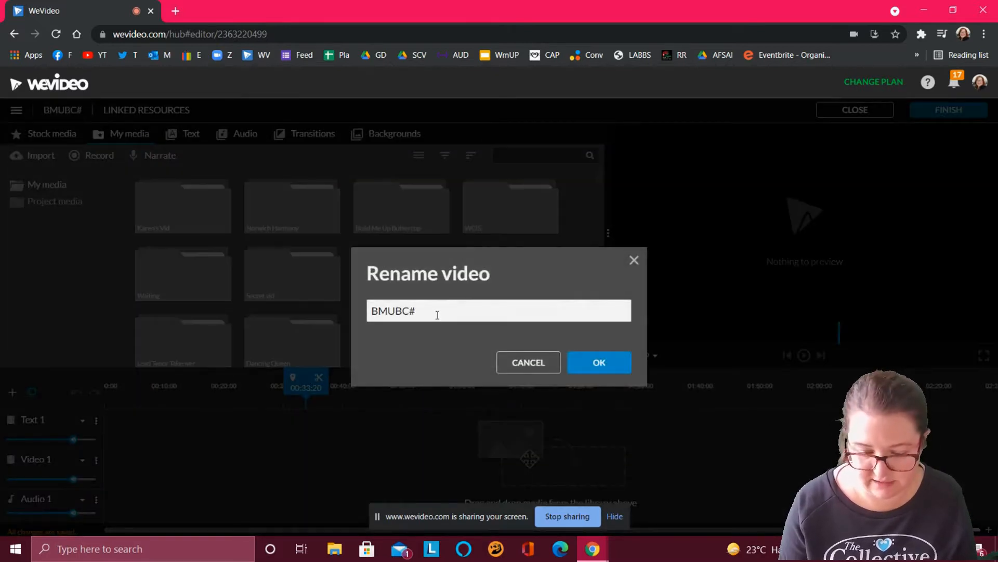
key(BackSpace)
key(BackSpace)
key(Return)
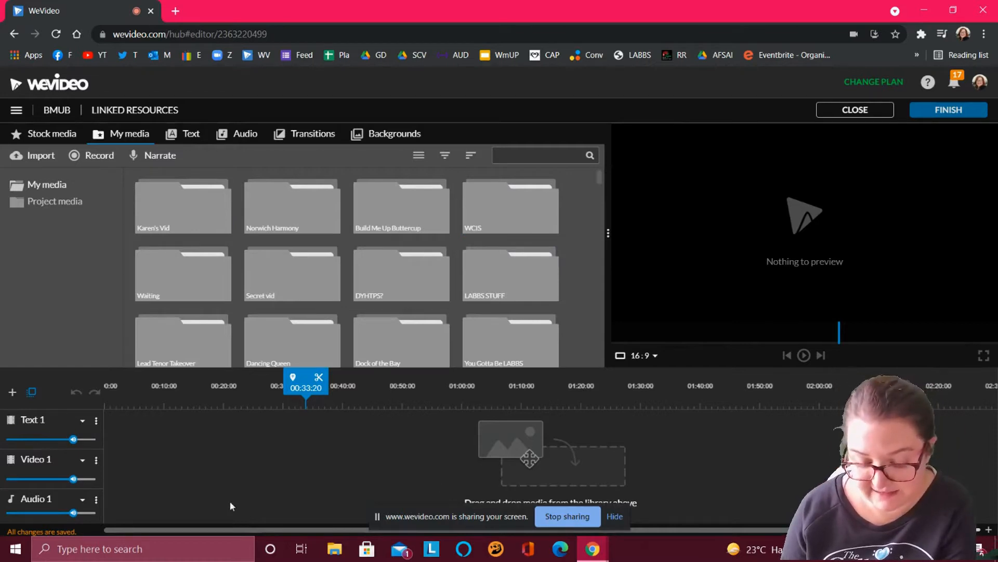
- Move the screen-sharing bar off the timeline and add three more video/text tracks
drag(519, 520, 921, 80)
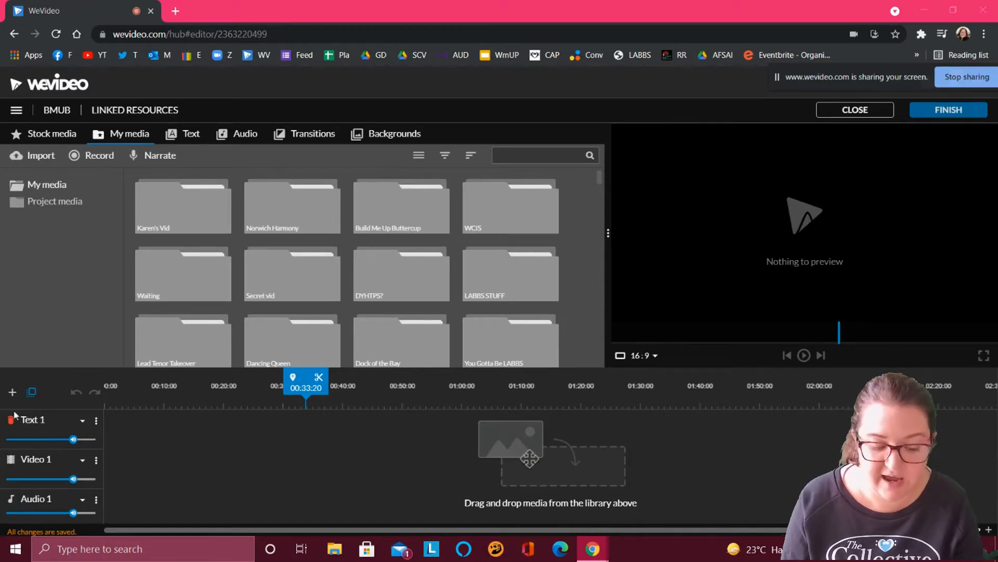
click(11, 393)
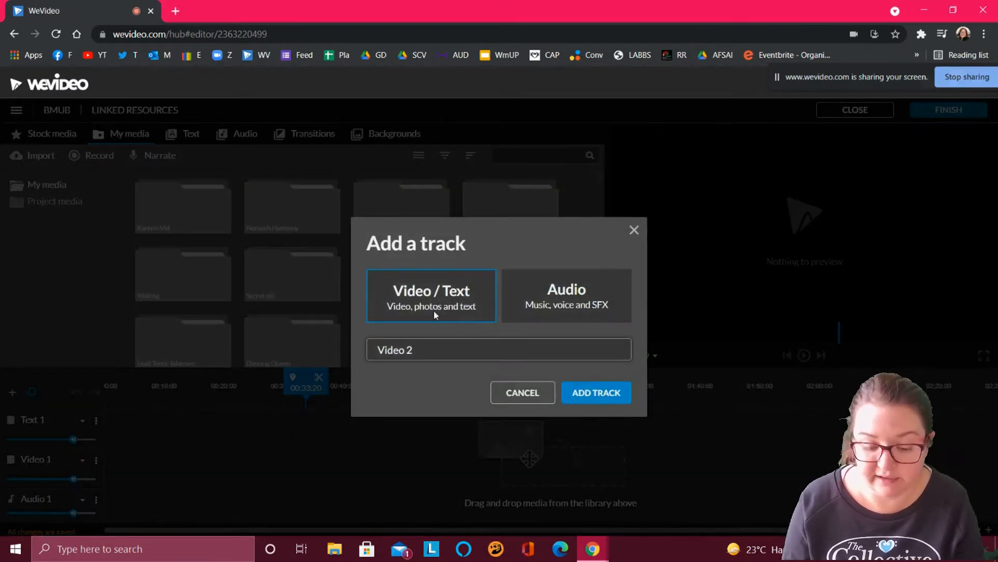
click(591, 393)
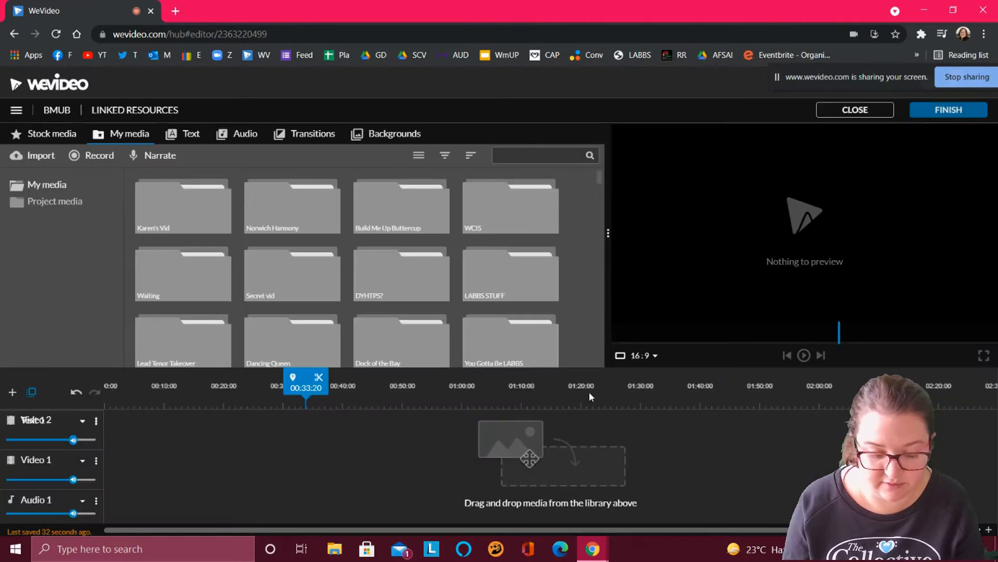
click(12, 394)
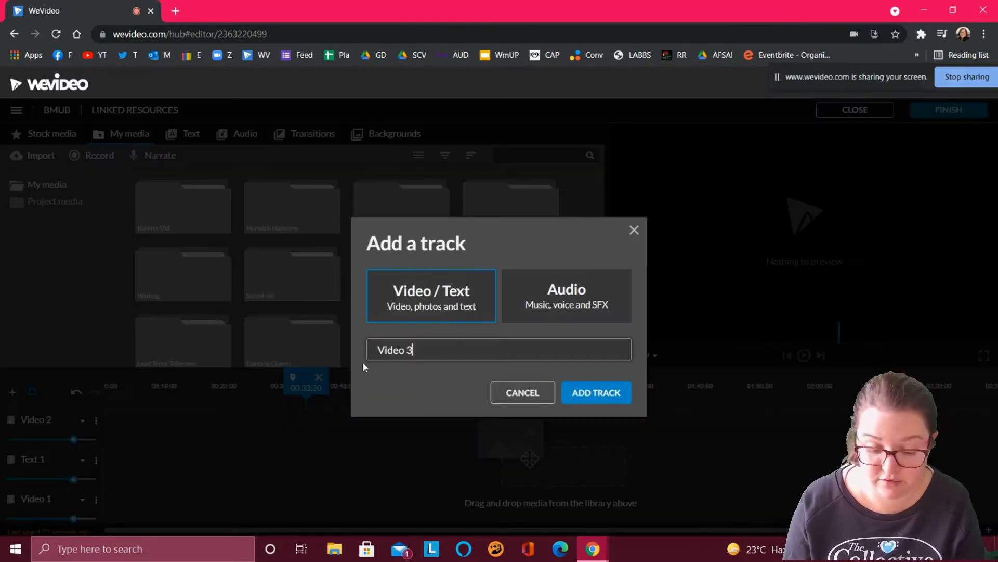
click(583, 391)
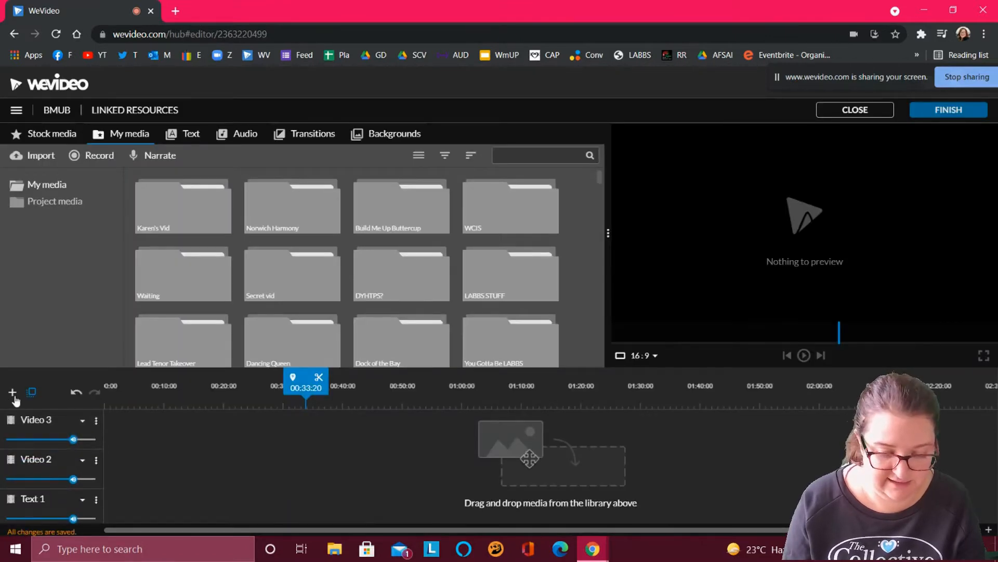
click(12, 394)
click(576, 389)
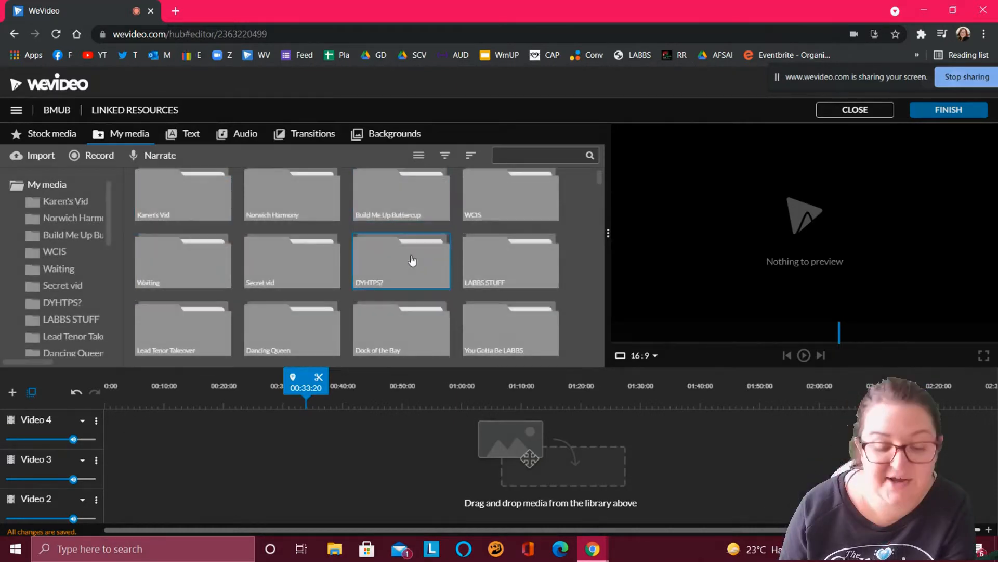
- Open the Build Me Up Buttercup folder in the media library
double_click(419, 196)
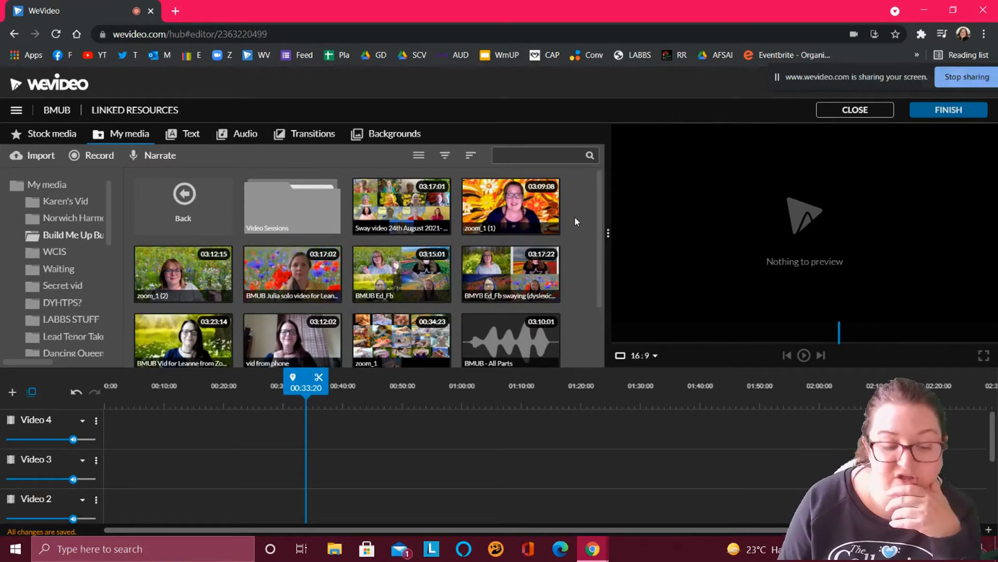
click(31, 157)
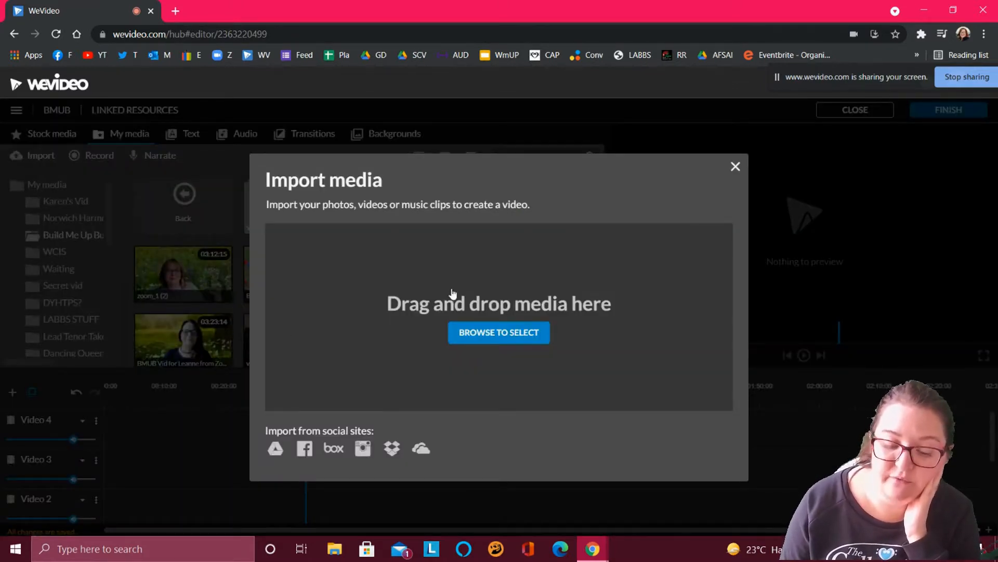
click(517, 333)
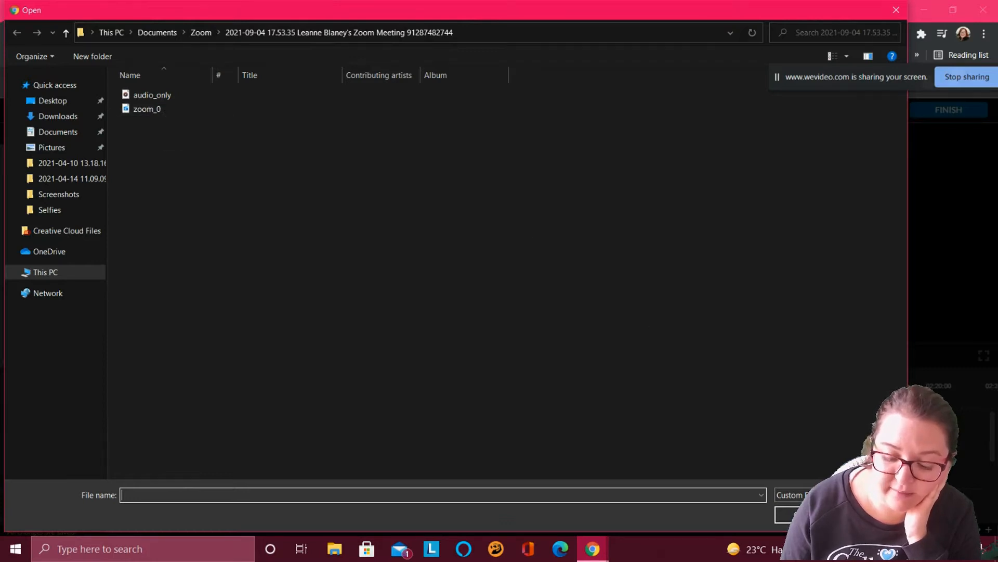
click(870, 515)
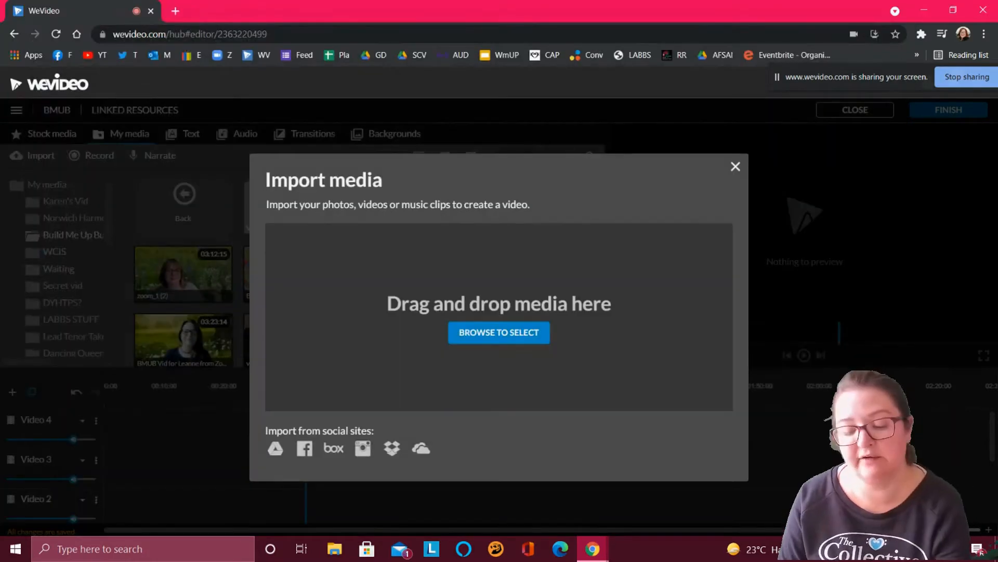
click(735, 166)
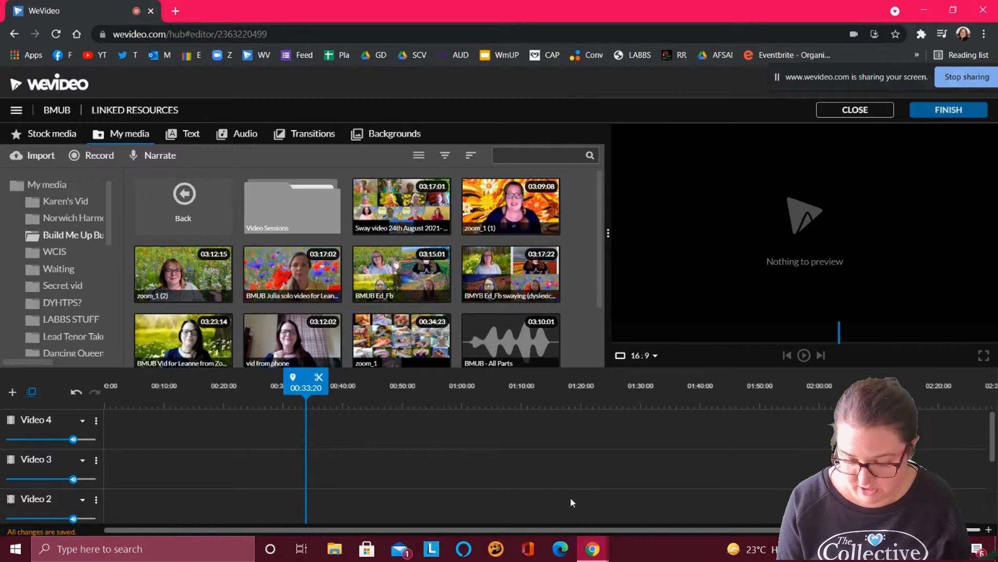
- Place the BMUB - All Parts audio at the start of the Audio 1 track
drag(992, 441, 992, 503)
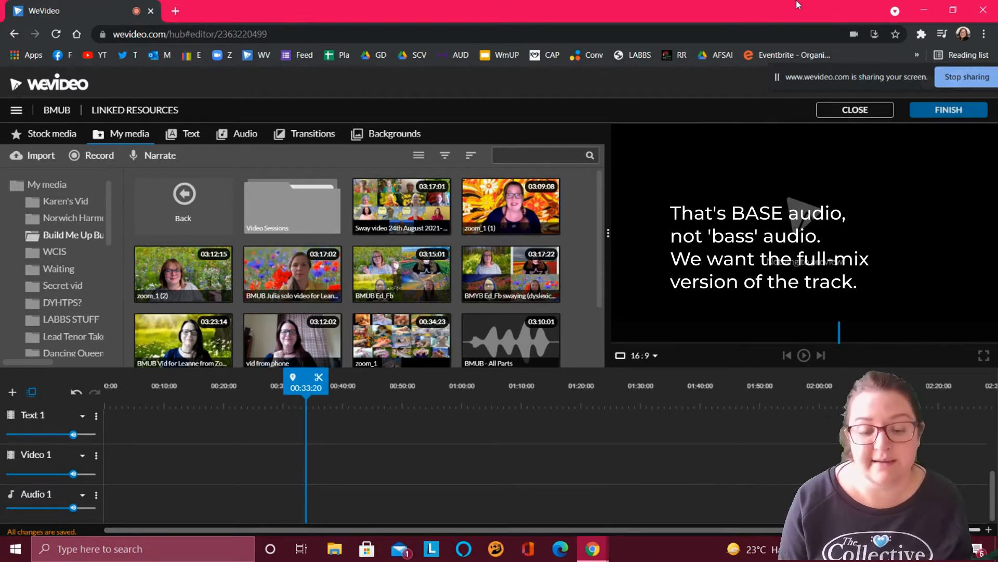
drag(496, 319, 108, 502)
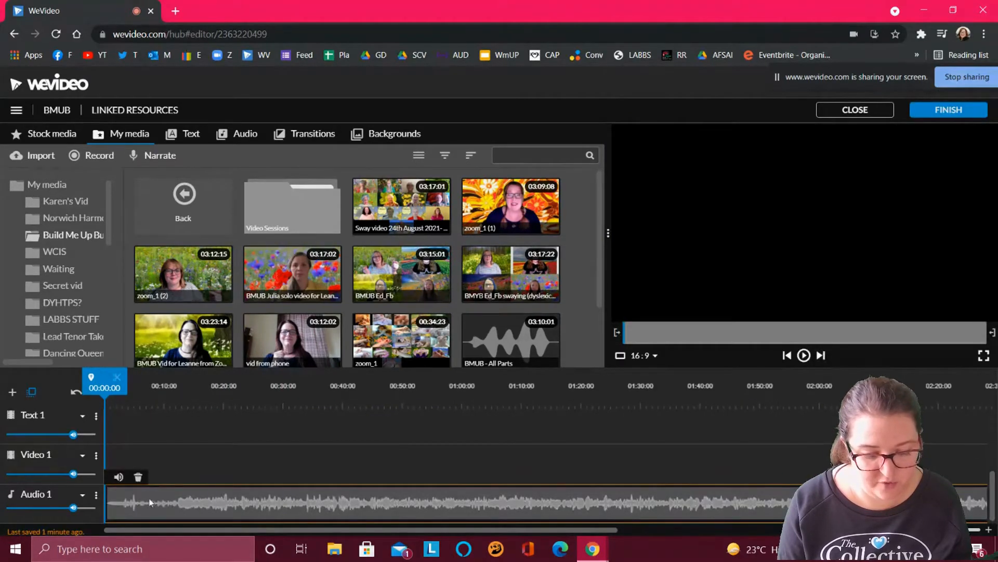
- Play the opening seconds of the Audio 1 track and return the playhead to the start
click(804, 356)
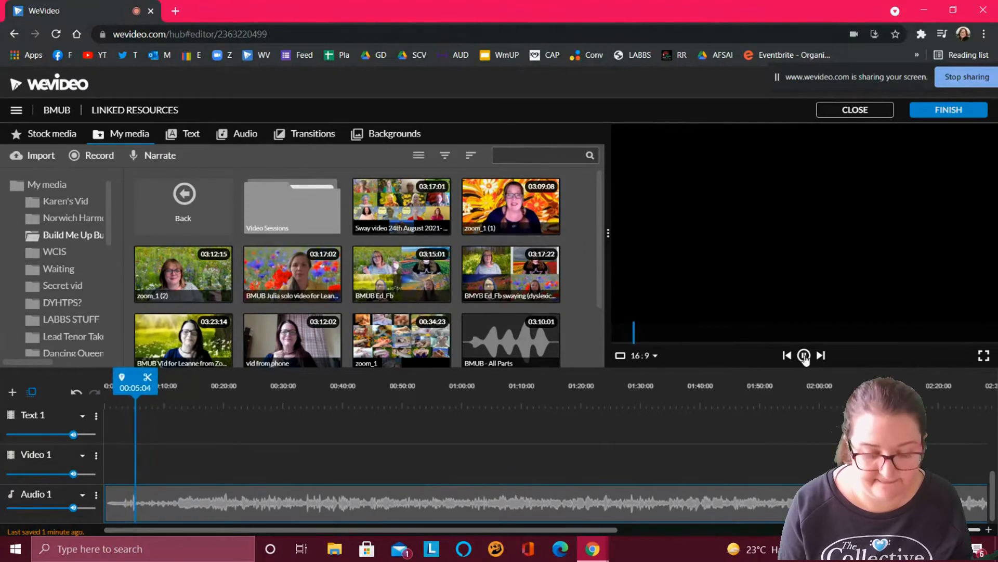
click(805, 356)
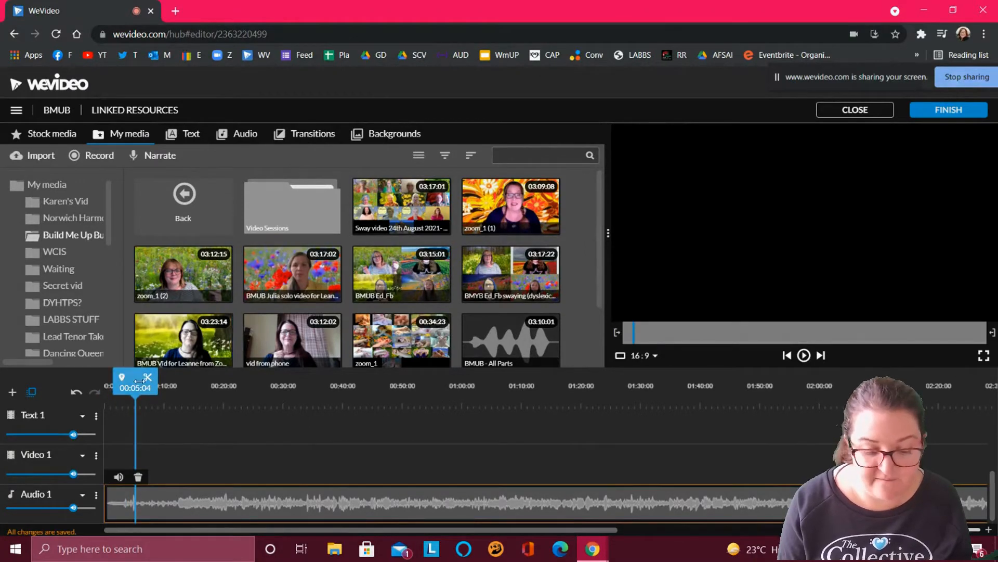
drag(139, 382, 104, 384)
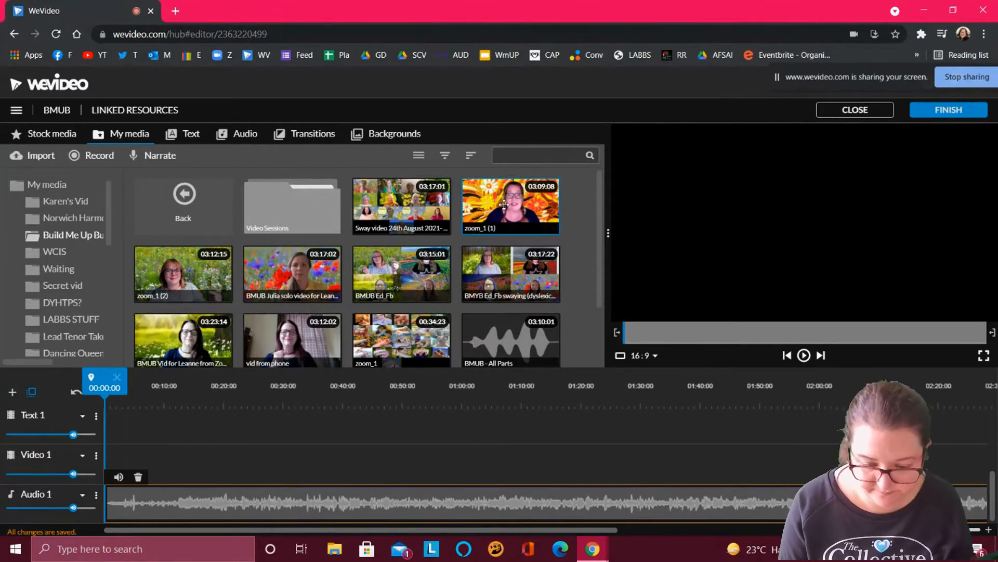
- Place the zoom_1 (1) clip at the start of the Video 1 track and enlarge the track to show its waveform
drag(503, 204, 106, 473)
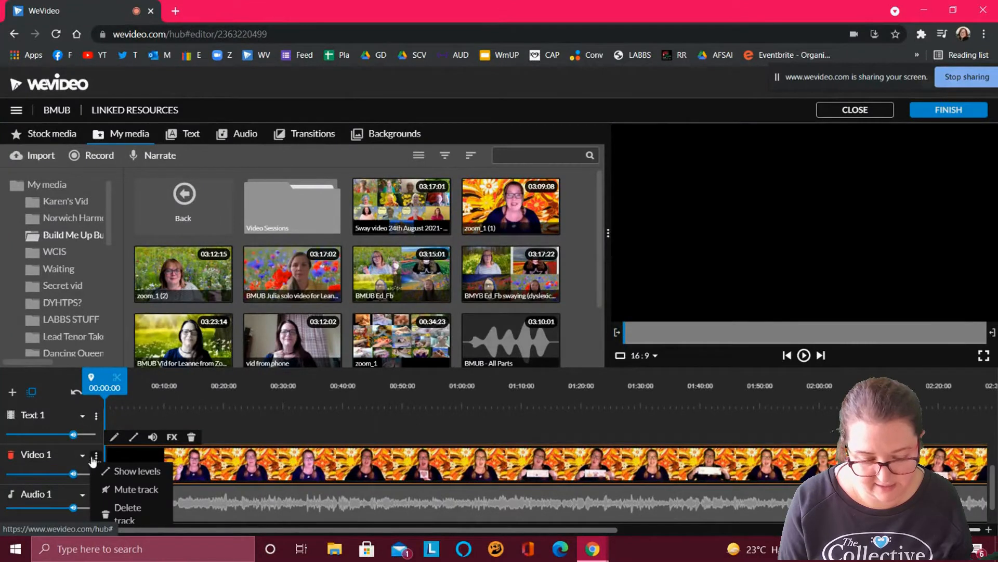
click(82, 458)
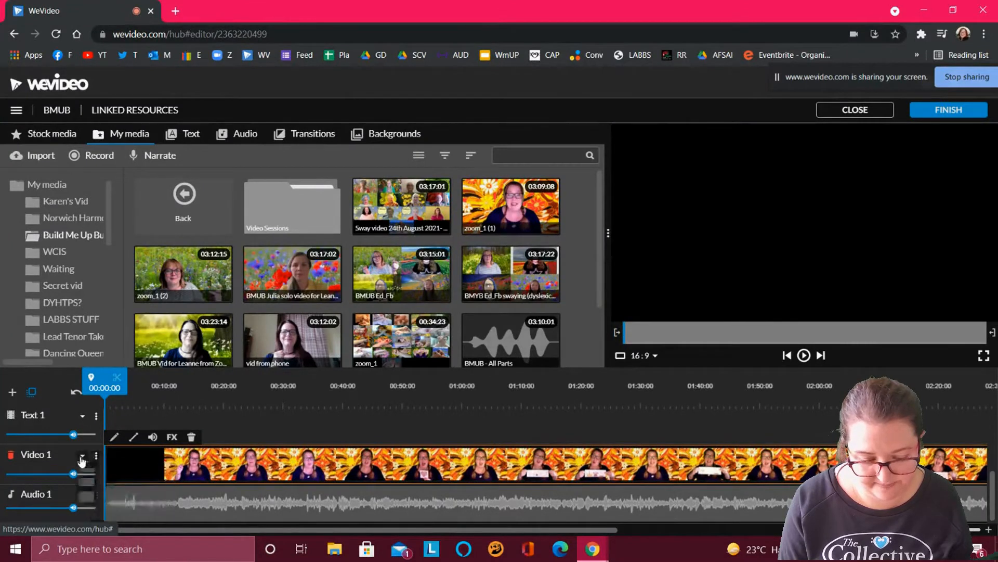
click(84, 497)
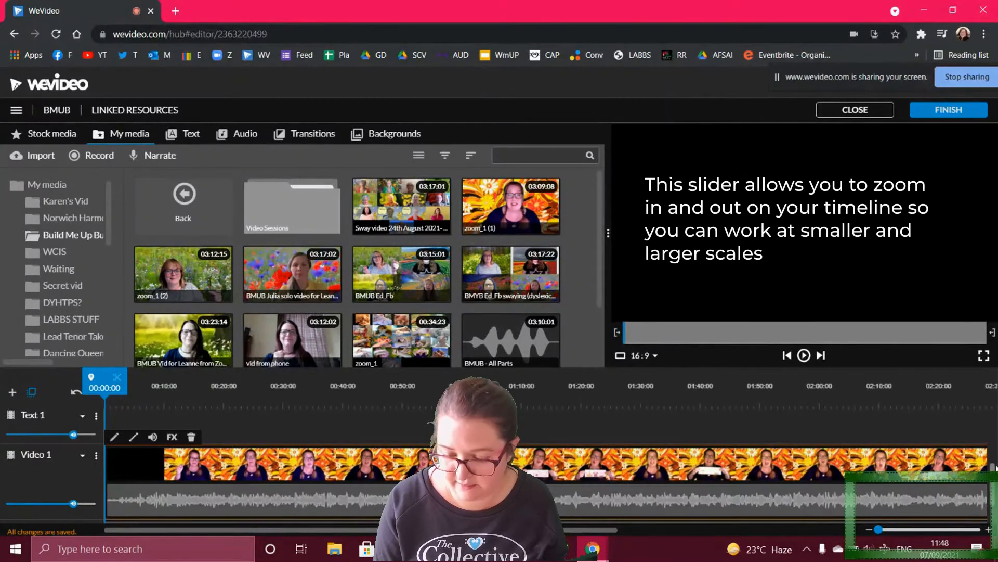
- Move the Video 1 clip to start at about 00:01:23, aligning its waveform with Audio 1, and play back the result
scroll(986, 511, down, 1)
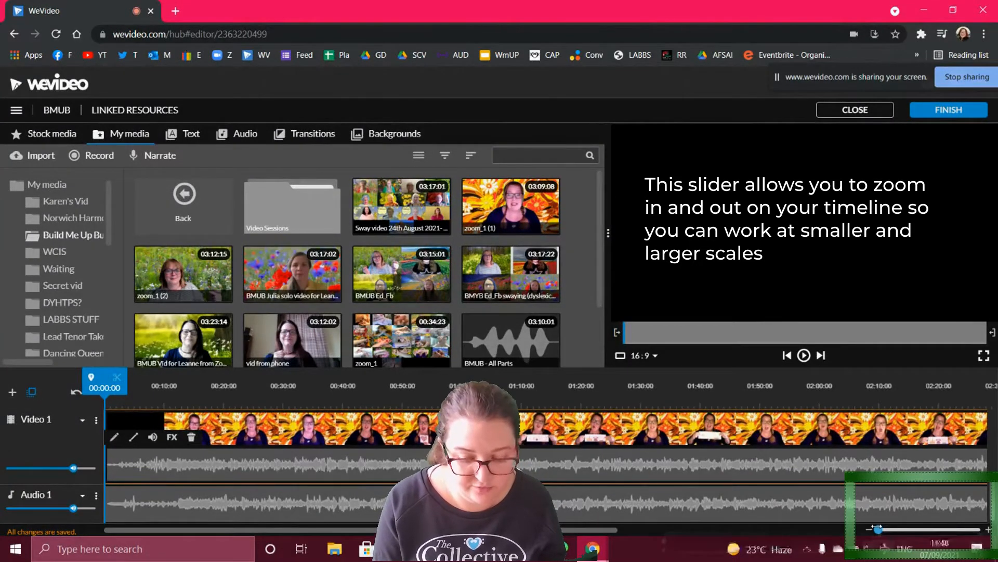
drag(877, 529, 894, 529)
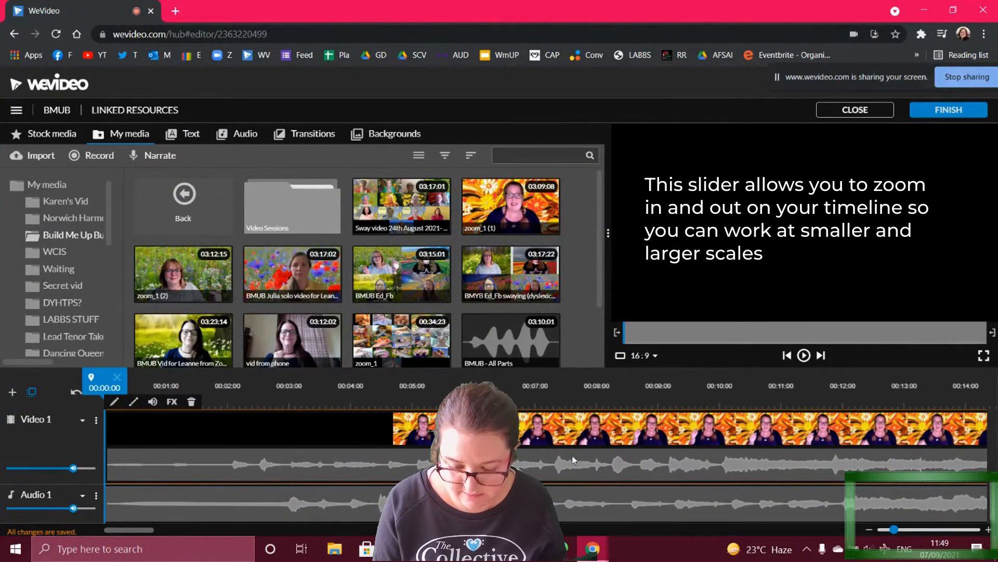
click(609, 470)
mouse_move(363, 448)
mouse_down()
mouse_move(485, 475)
mouse_move(484, 486)
mouse_up()
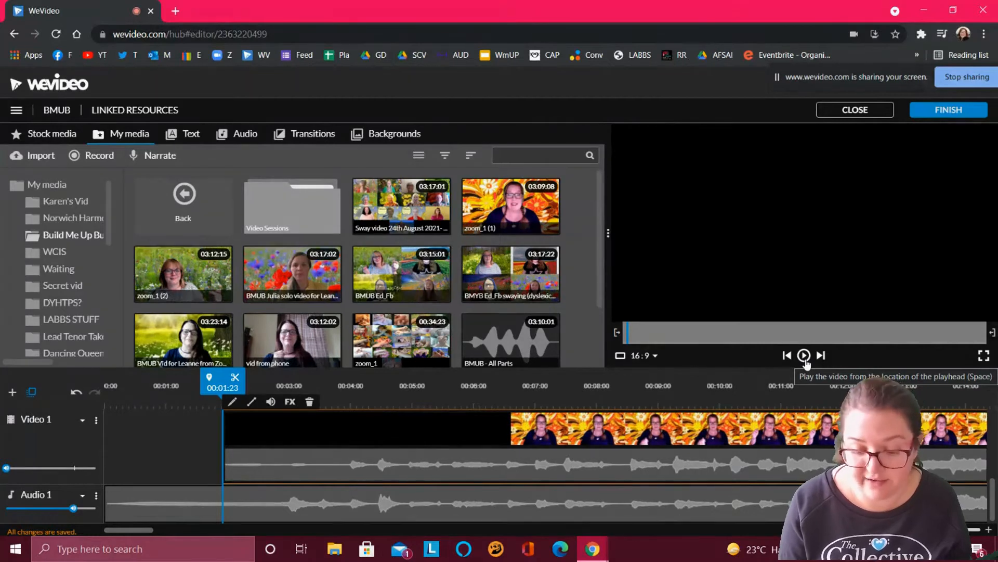
click(805, 358)
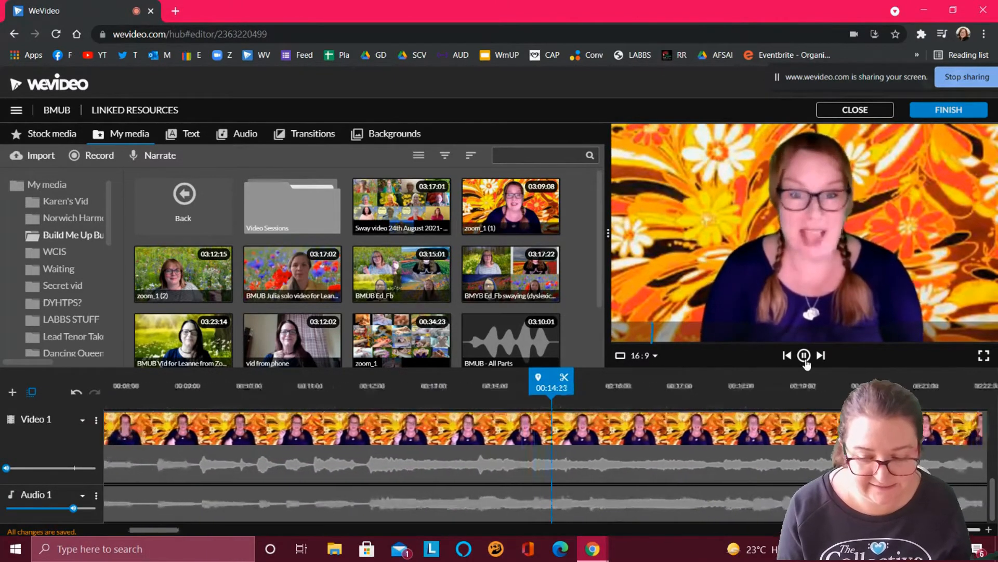
click(804, 357)
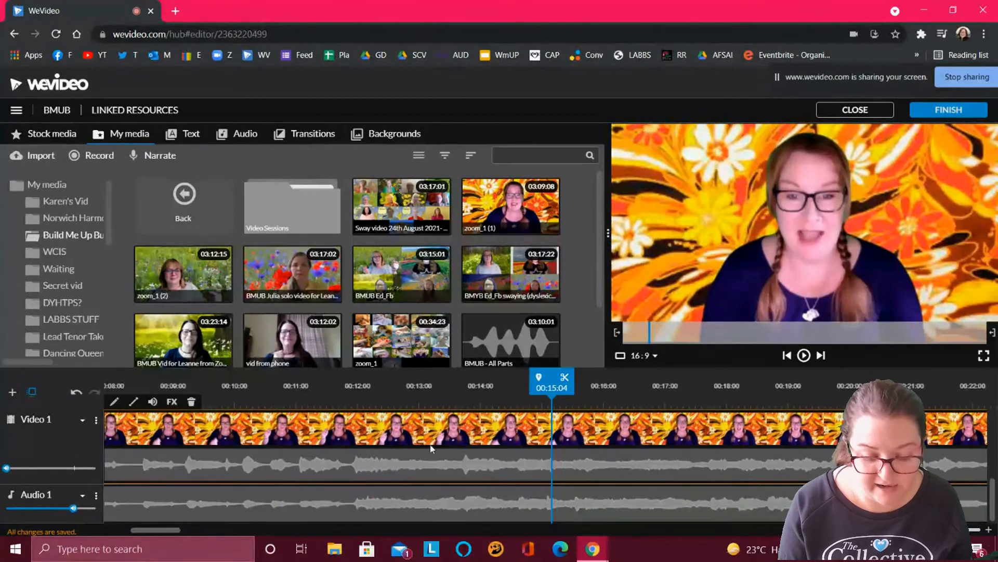
- Shift the Video 1 clip about half a second later, out of alignment with the Audio 1 waveform
drag(329, 450, 362, 467)
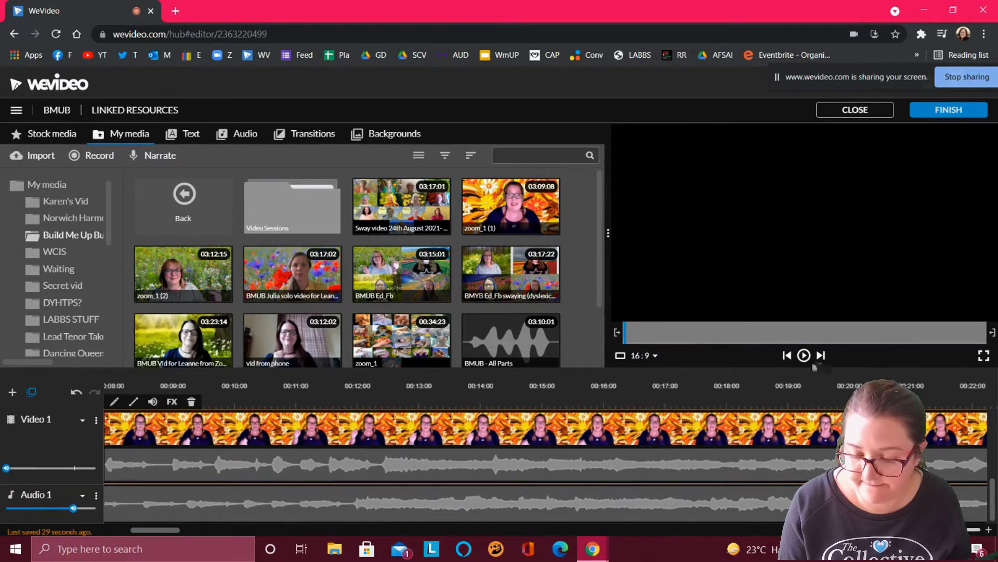
- Play the project in short stretches up to about 00:25:22 to check the misaligned clip against Audio 1
click(804, 355)
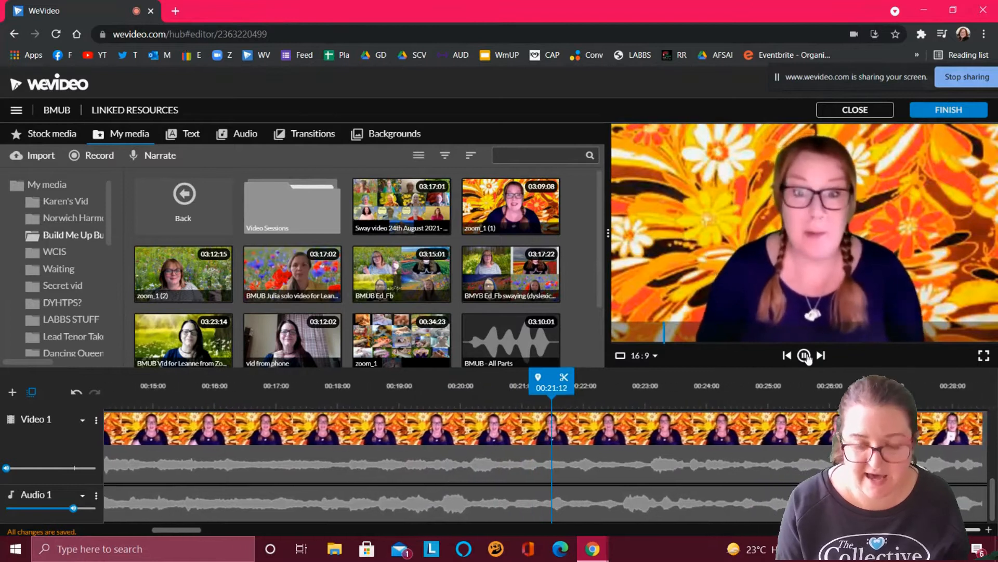
click(805, 356)
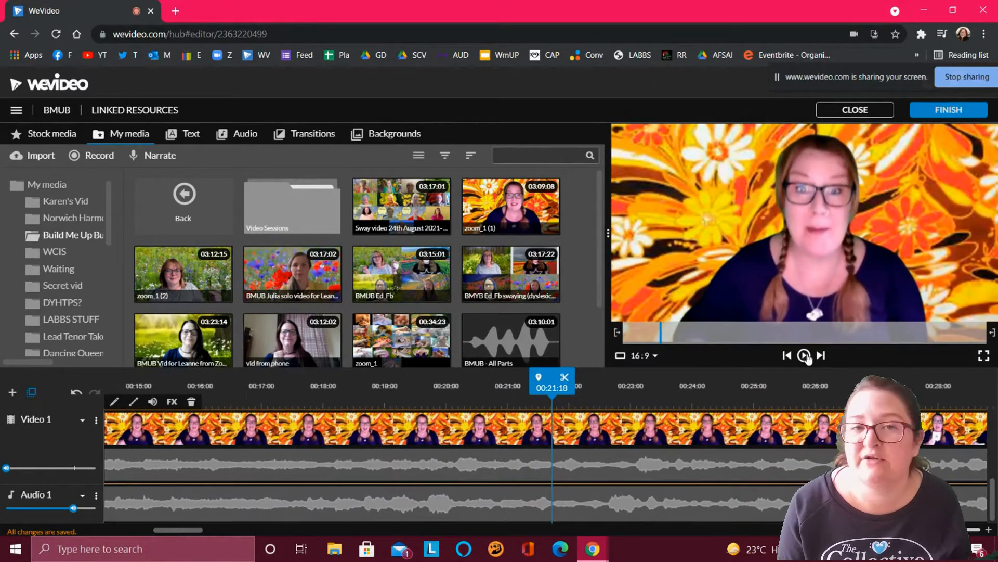
click(805, 356)
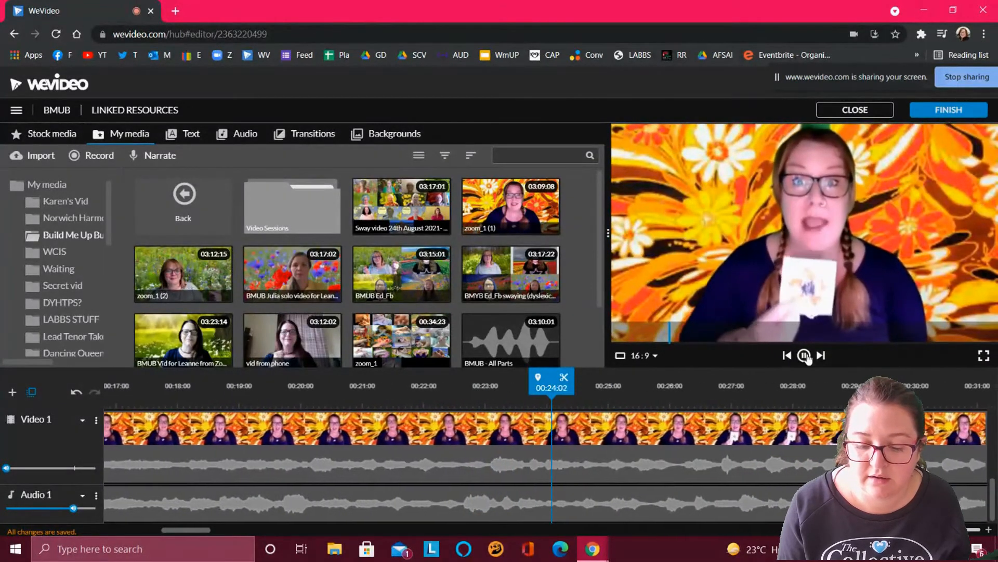
click(805, 356)
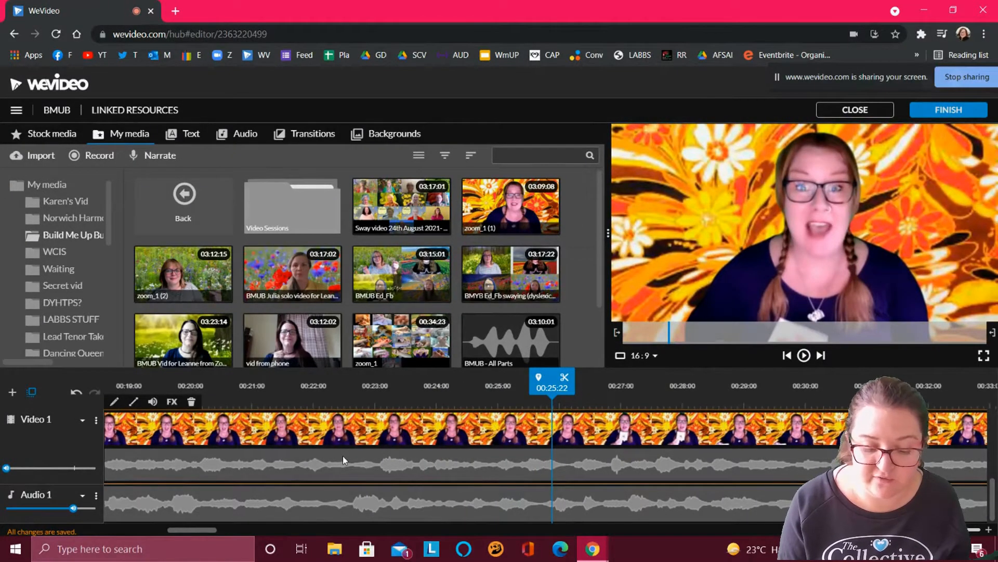
- Move the Video 1 clip back to start at about 00:01:24, in line with the Audio 1 waveform, and play from about 00:11:16
drag(342, 455, 316, 448)
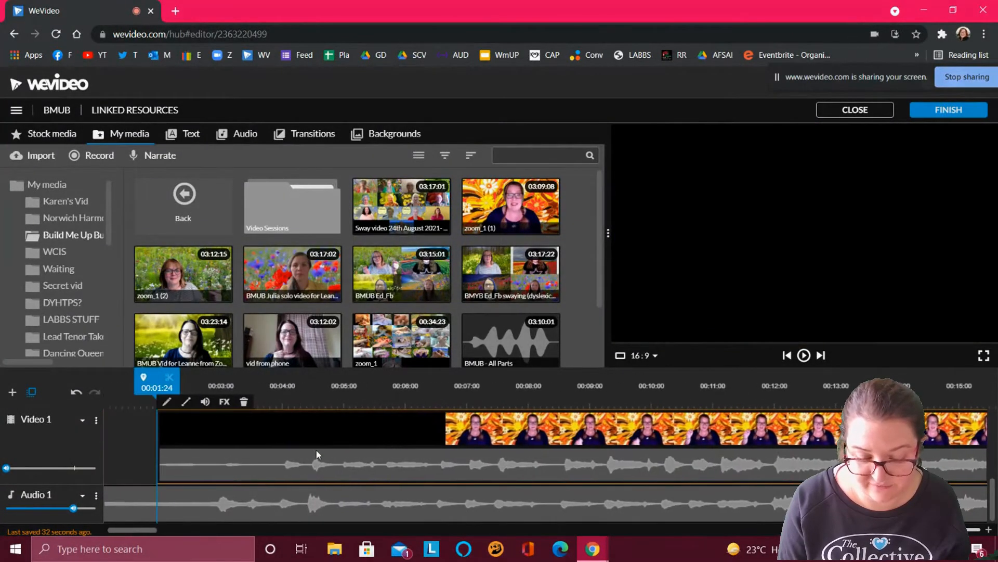
click(753, 373)
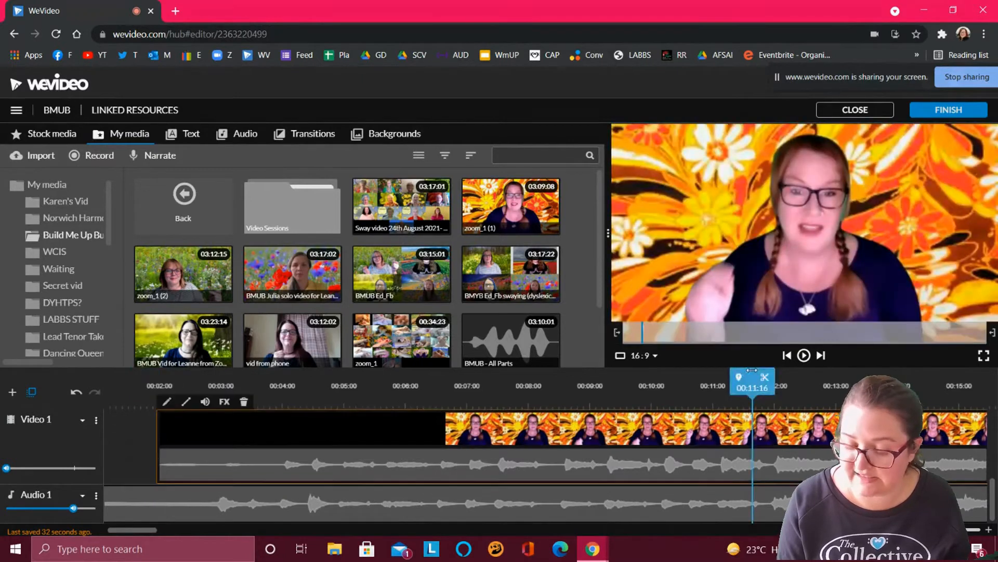
click(804, 355)
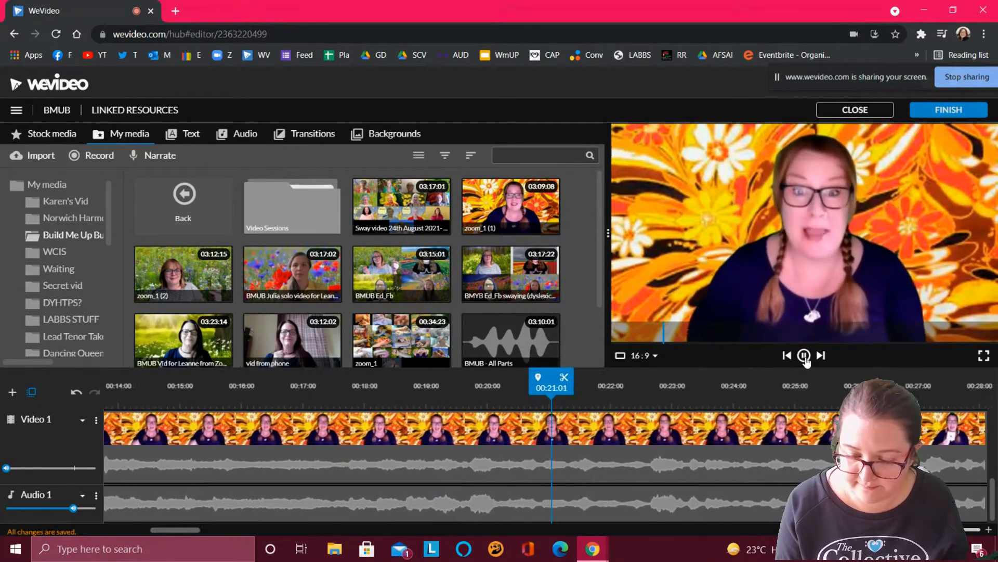
click(805, 356)
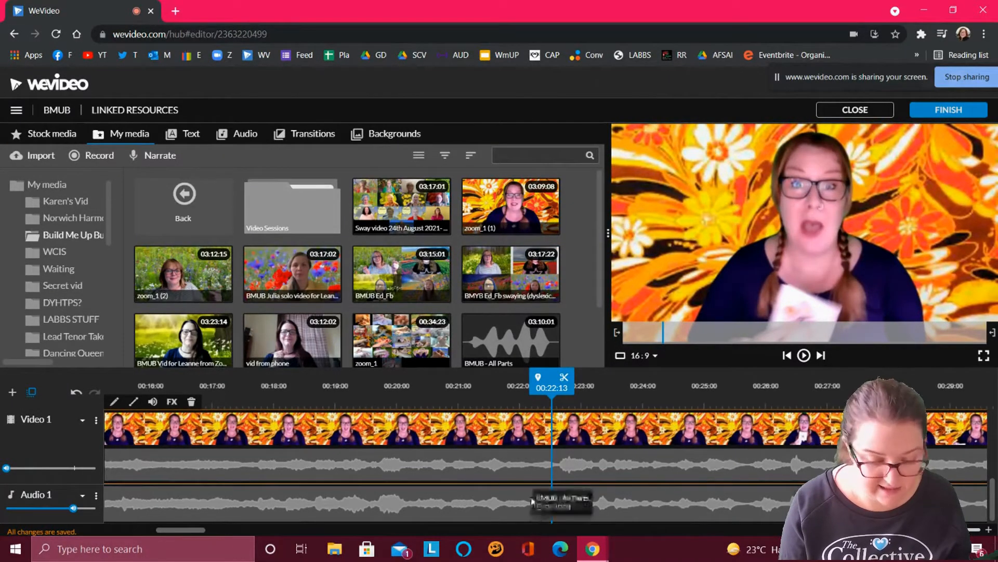
- Move the zoom_1 (1) clip from Video 1 up to the Text 1 track, starting at about 00:01:23
scroll(129, 465, right, 10)
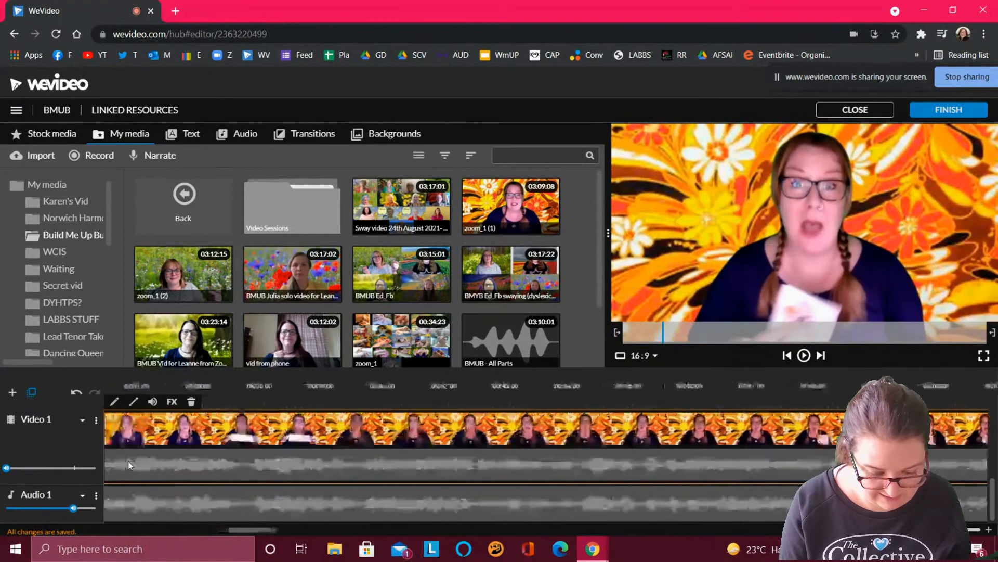
scroll(128, 460, left, 20)
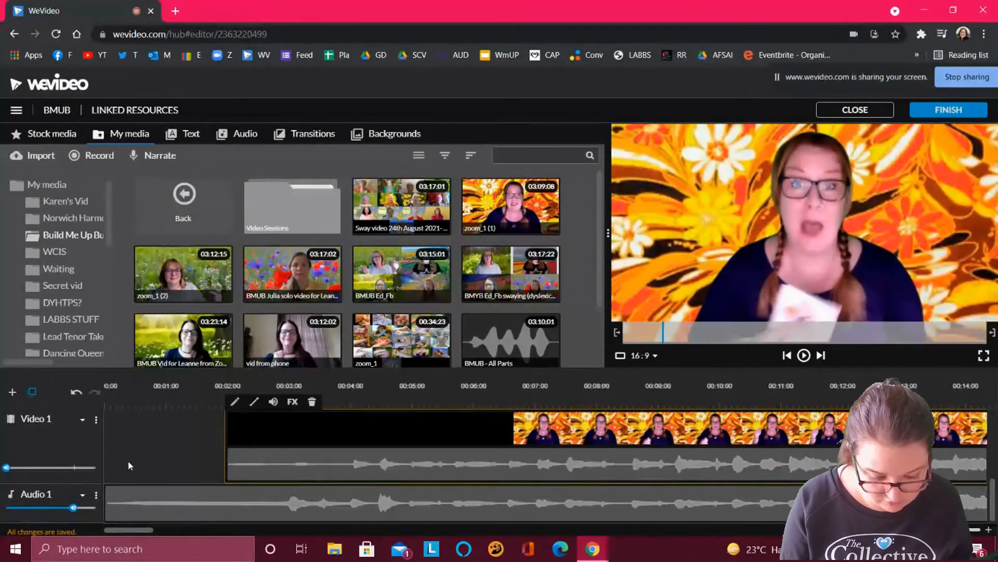
scroll(130, 465, up, 1)
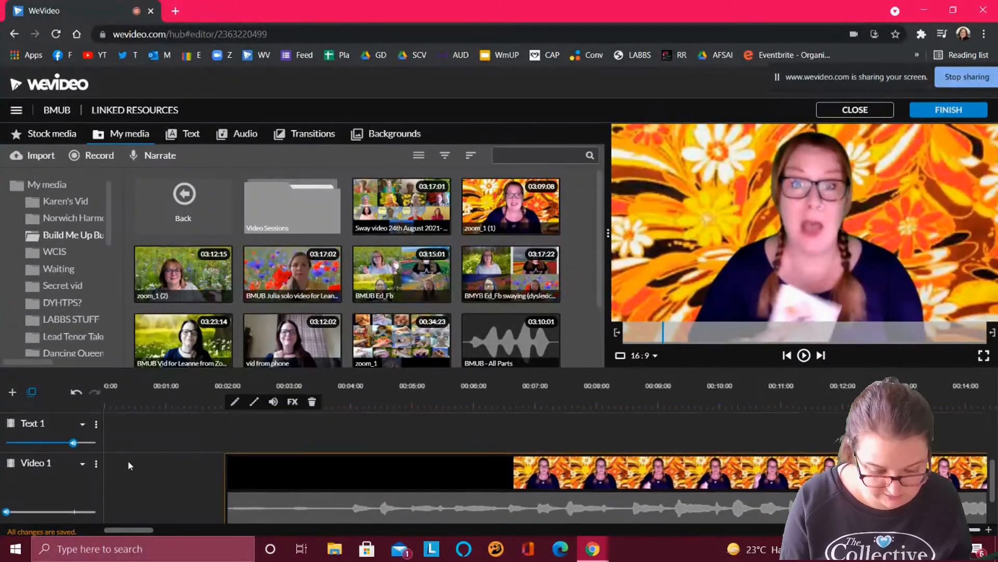
click(226, 473)
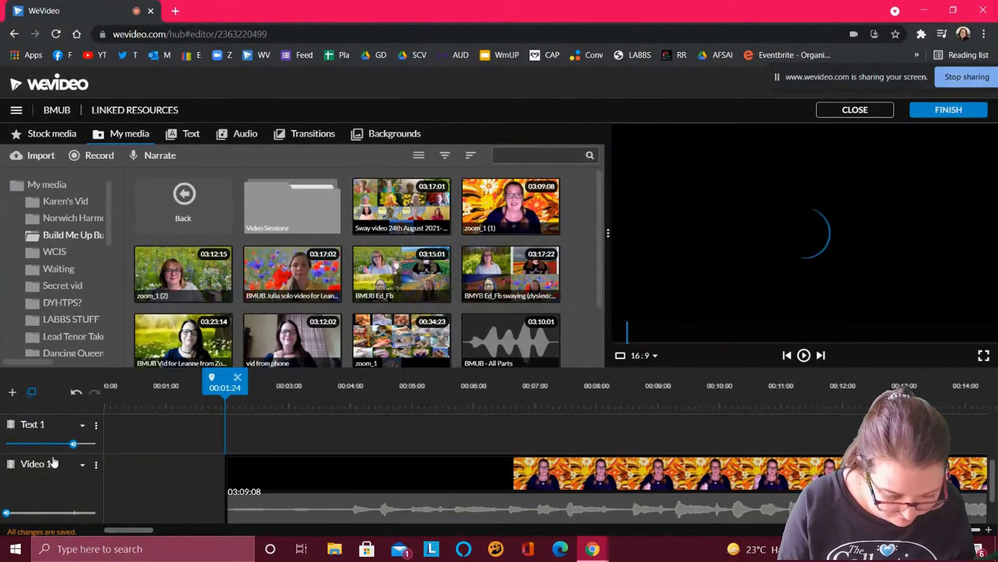
drag(392, 482, 394, 446)
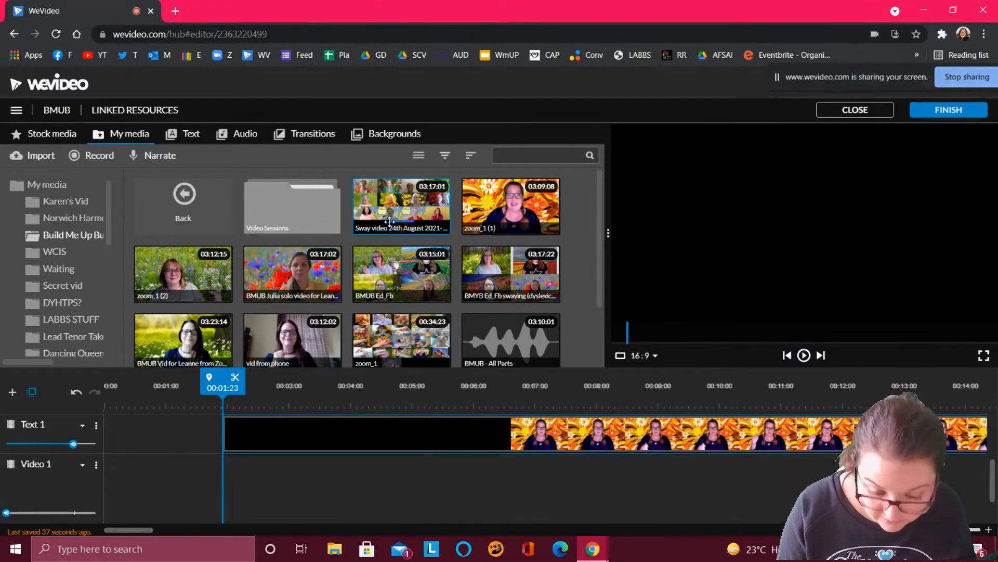
- Place the BMUB solo video with the poppy-field background at the start of the Video 1 track and dismiss the mail notification
drag(307, 280, 117, 481)
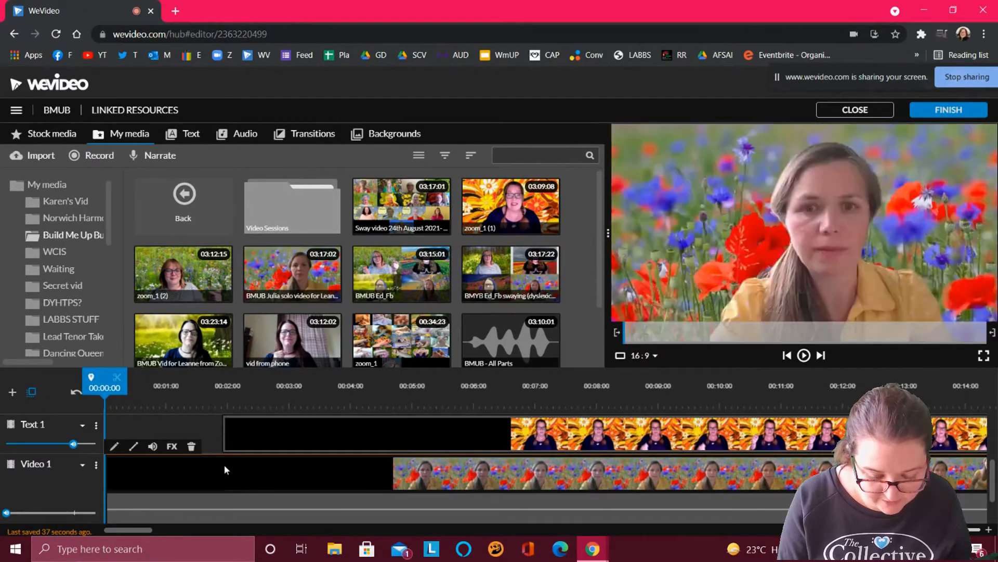
scroll(225, 469, down, 1)
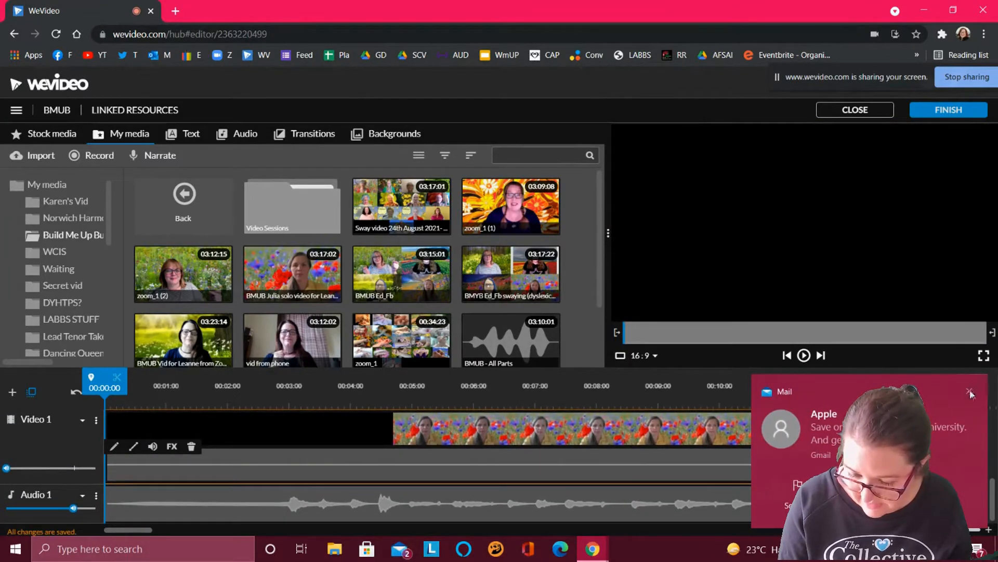
click(970, 391)
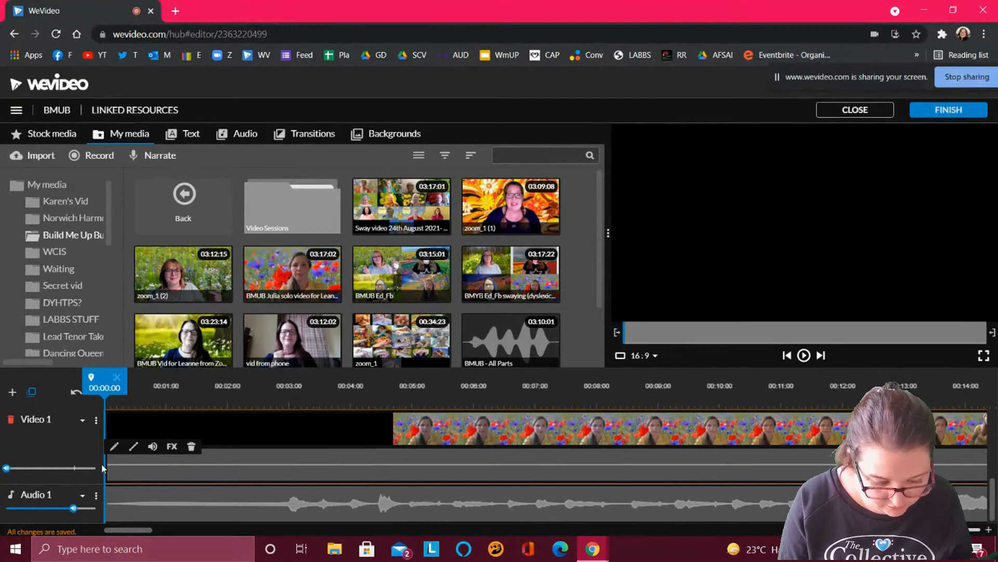
- Trim the opening of the poppy-field clip in several passes, move it to start at about 00:02:01, and play it briefly
drag(107, 465, 228, 459)
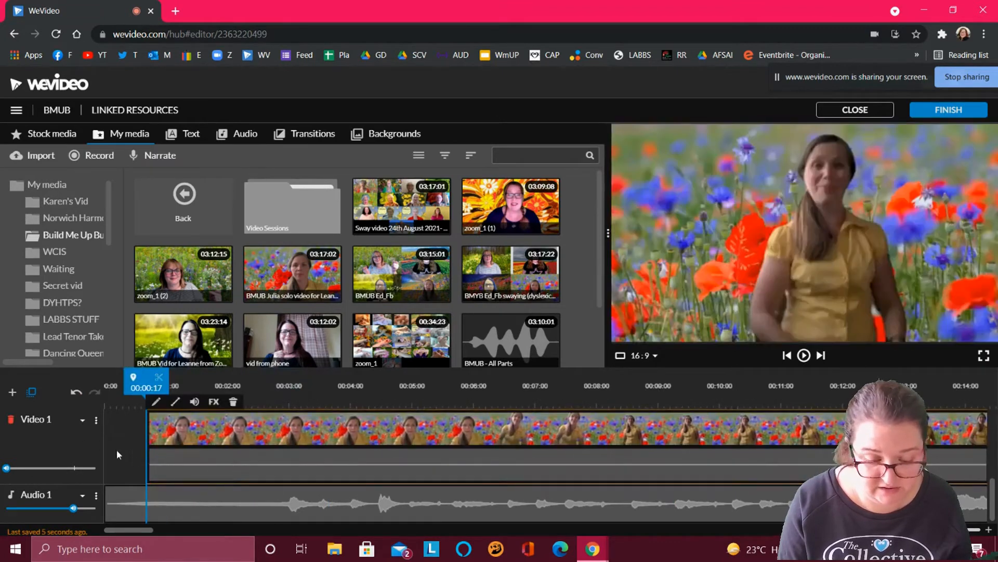
drag(146, 463, 772, 447)
drag(884, 446, 336, 444)
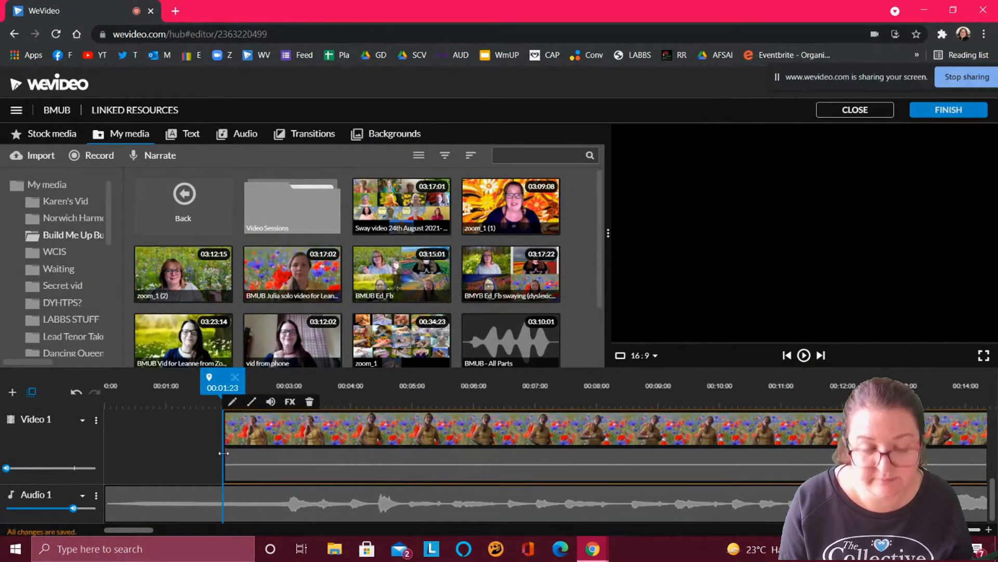
drag(223, 453, 727, 453)
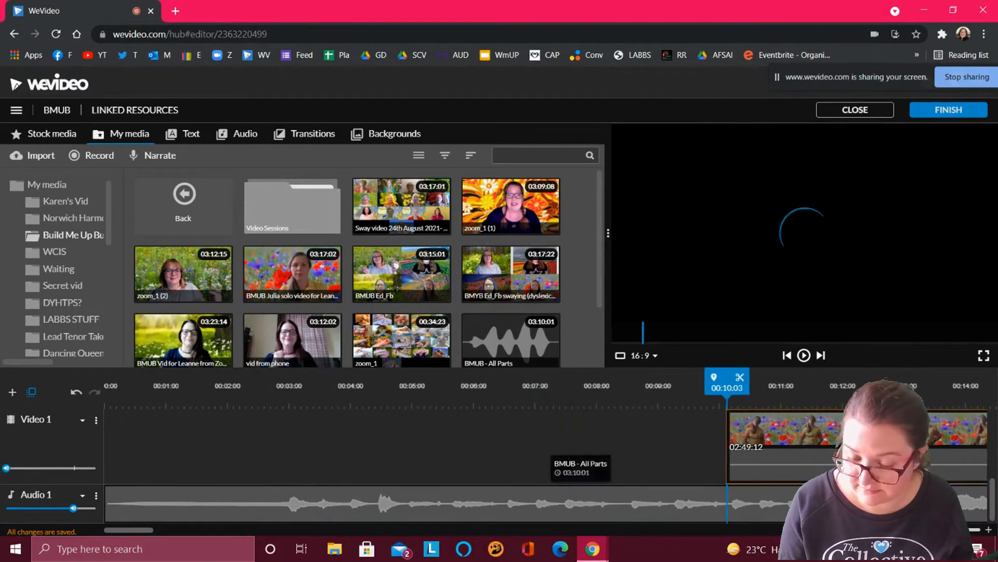
drag(894, 426, 400, 425)
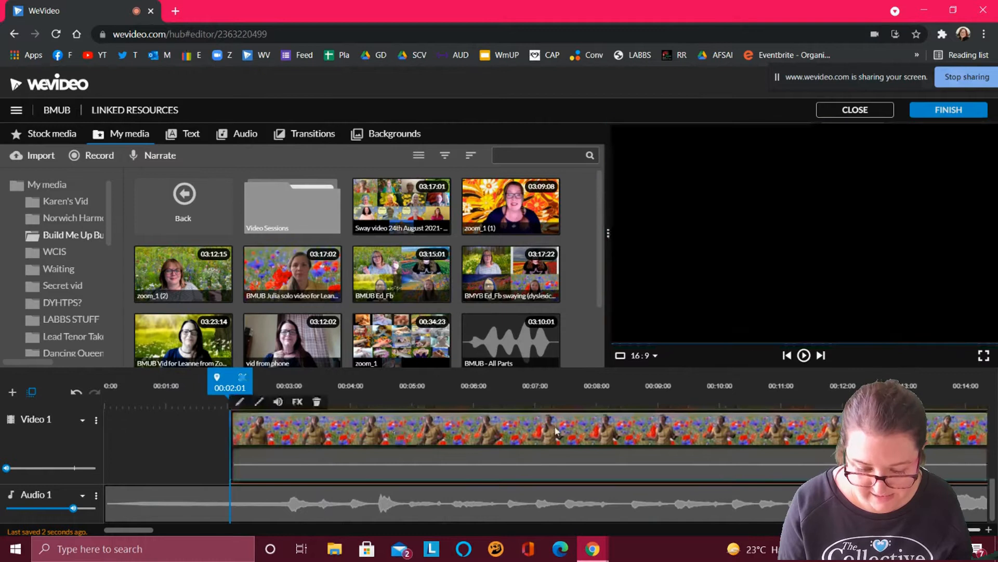
click(802, 358)
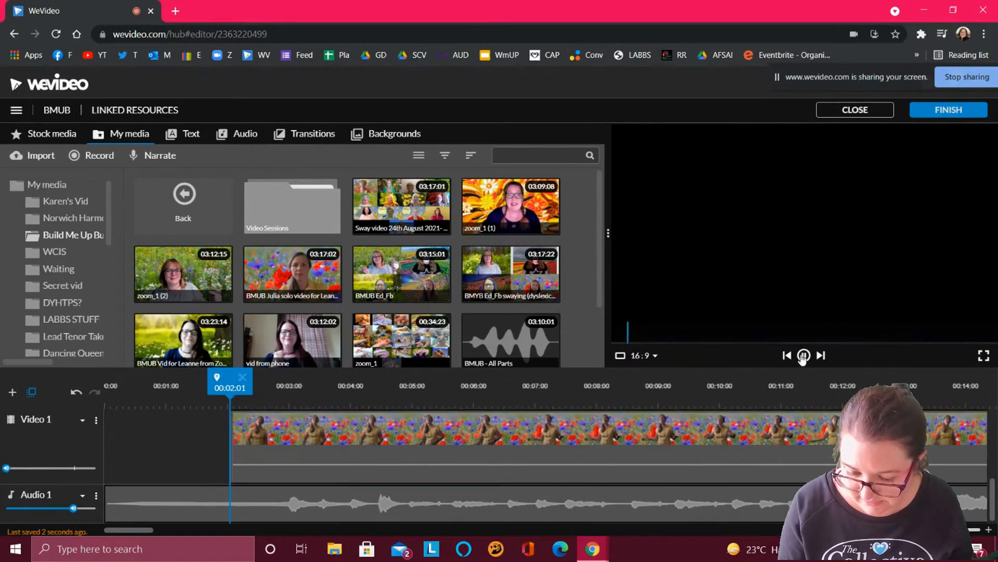
click(802, 357)
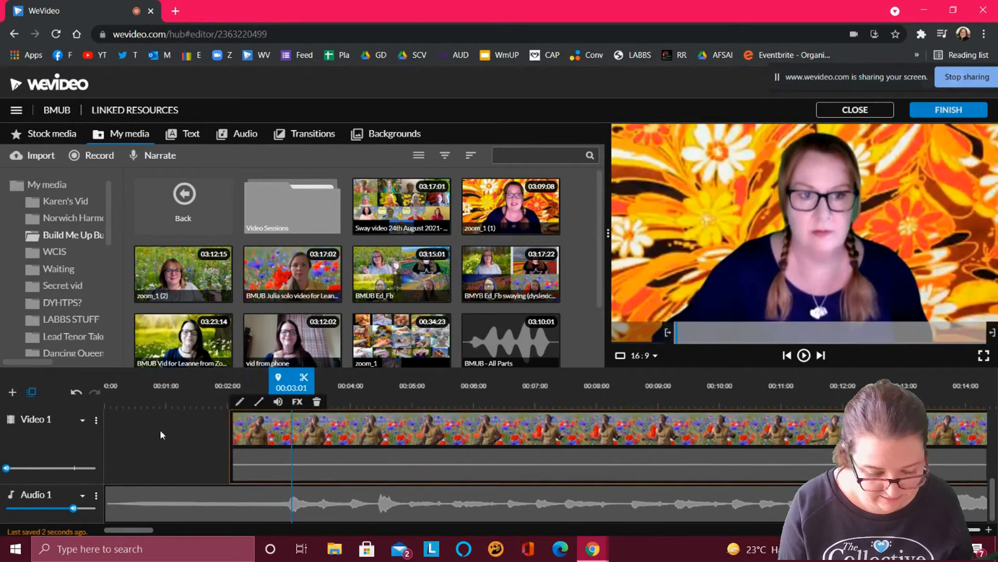
- Mute the Text 1 track, trim its clip's start to just before 00:11:00, and play Video 1 from about 00:04:21
scroll(160, 429, up, 3)
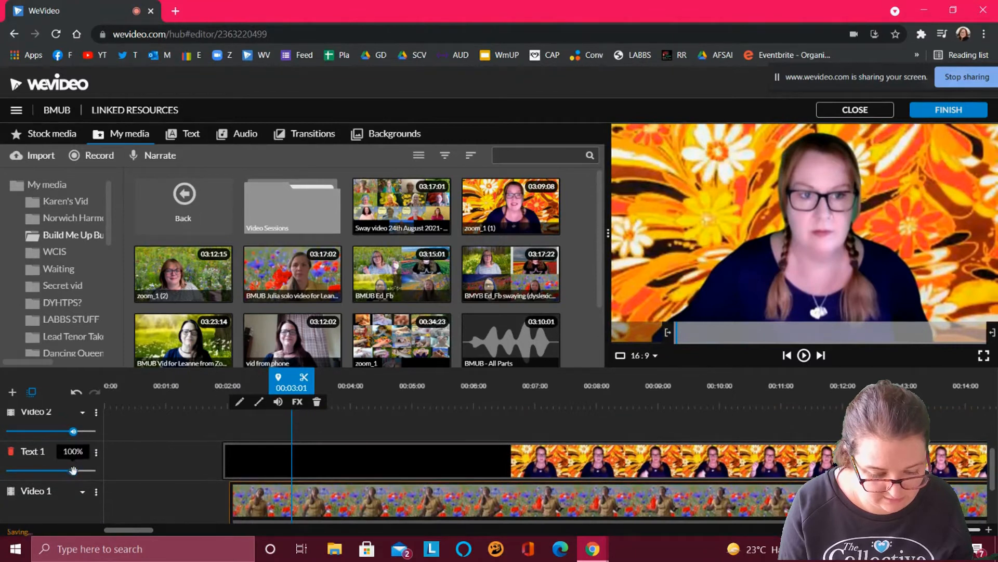
drag(227, 451, 770, 458)
click(403, 390)
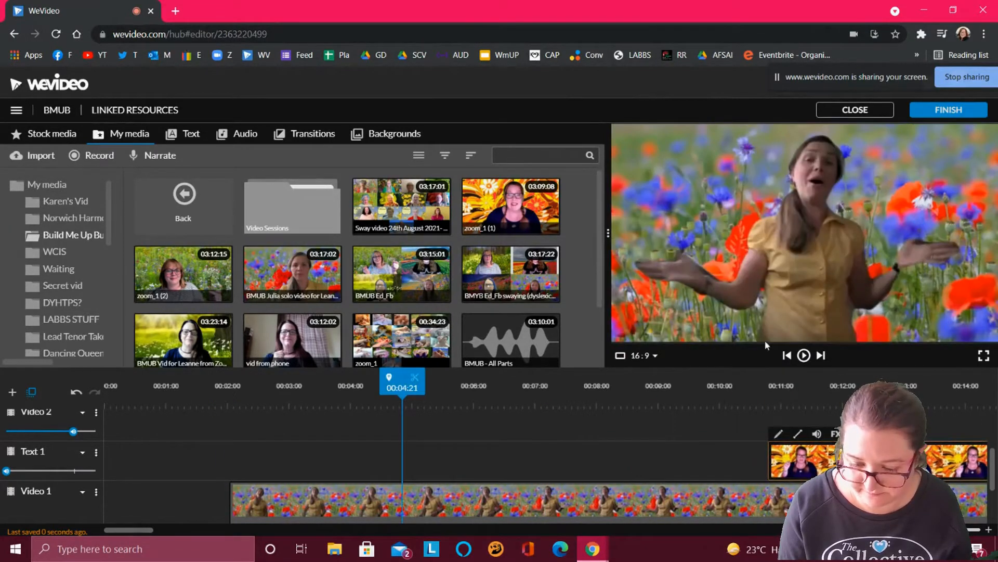
click(802, 359)
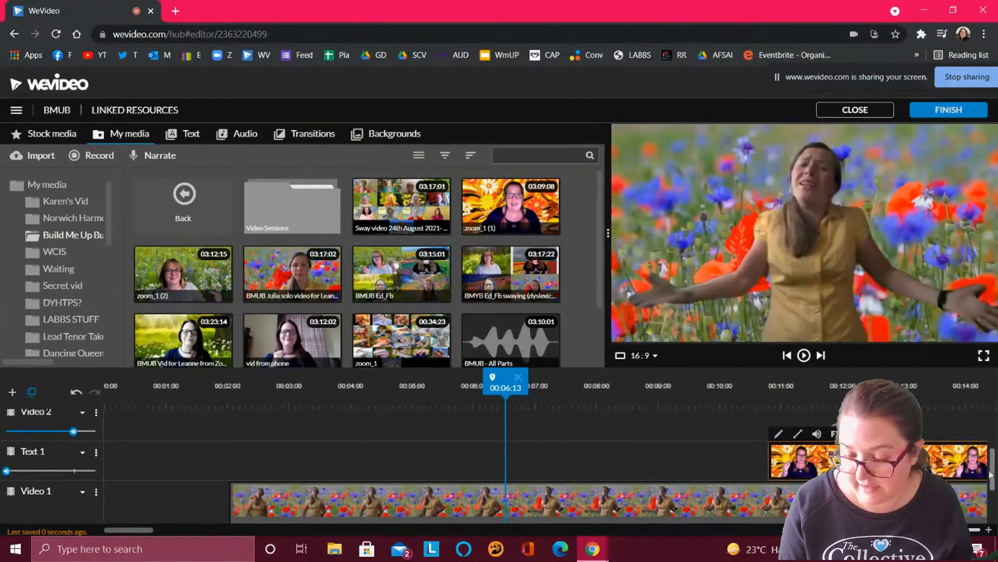
- Align the poppy-field clip's end with the end of Audio 1, extend its start back to 00:00:00, and play from there
scroll(995, 513, down, 2)
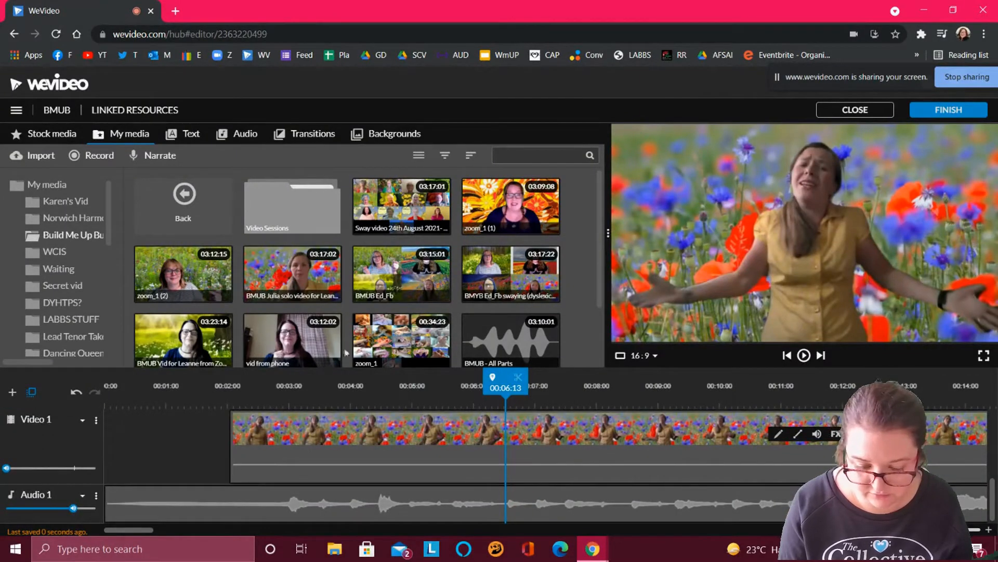
drag(936, 529, 912, 530)
mouse_move(596, 450)
mouse_down()
mouse_move(607, 455)
mouse_move(598, 452)
mouse_up()
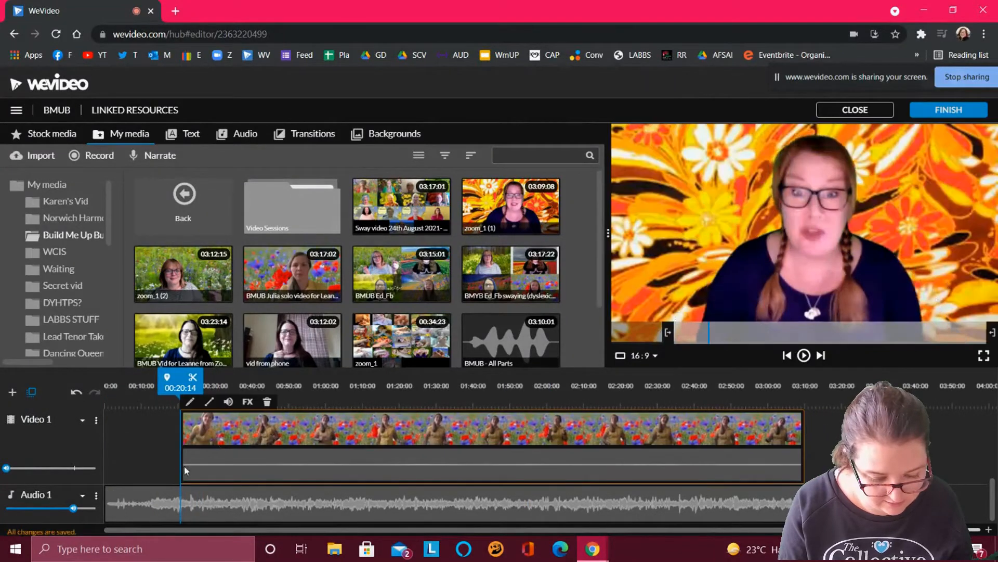
drag(182, 466, 107, 466)
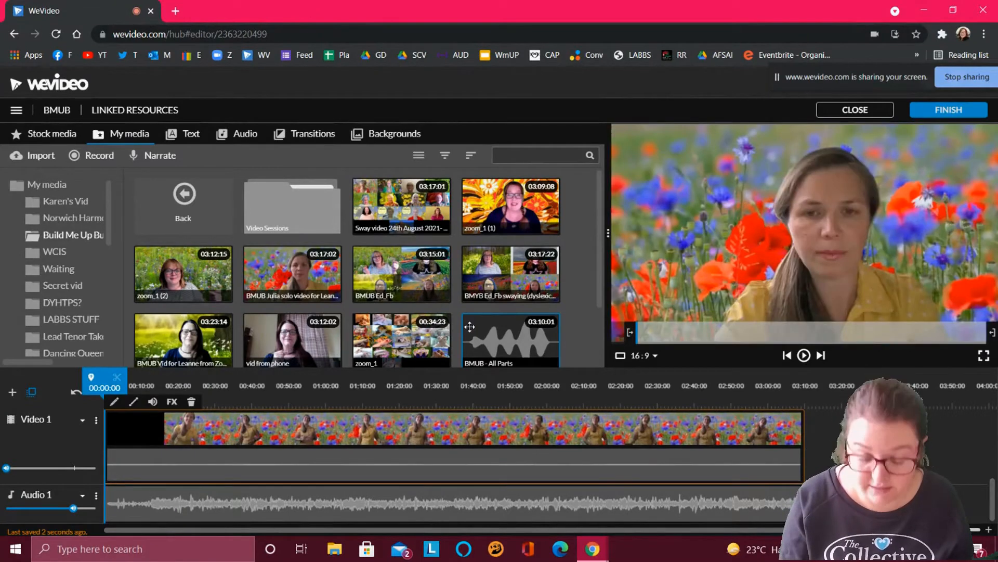
click(804, 355)
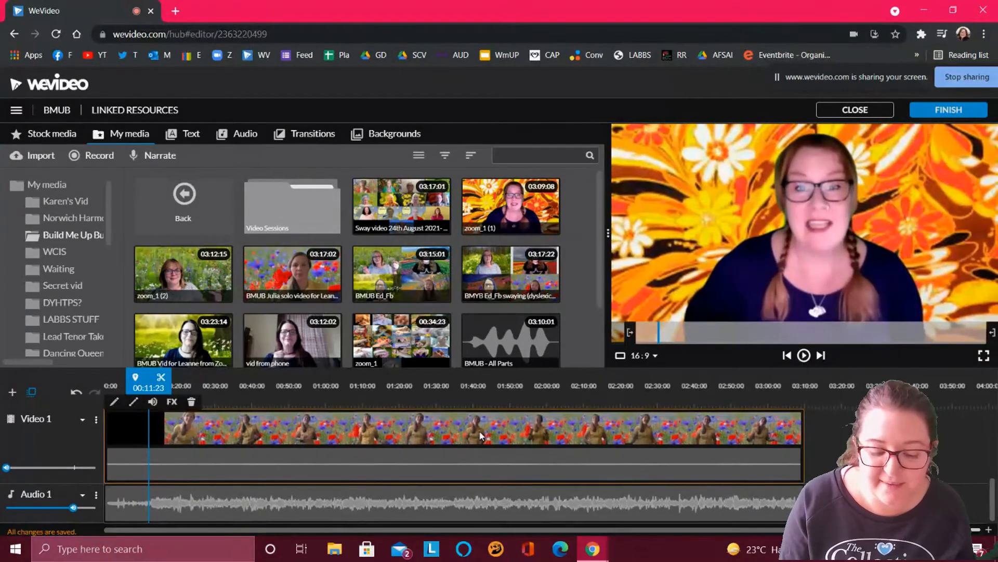
- Trim the Text 1 clip's start to about 02:10:11 and play the uncovered Video 1 clip from about 00:15:08
scroll(480, 436, up, 1)
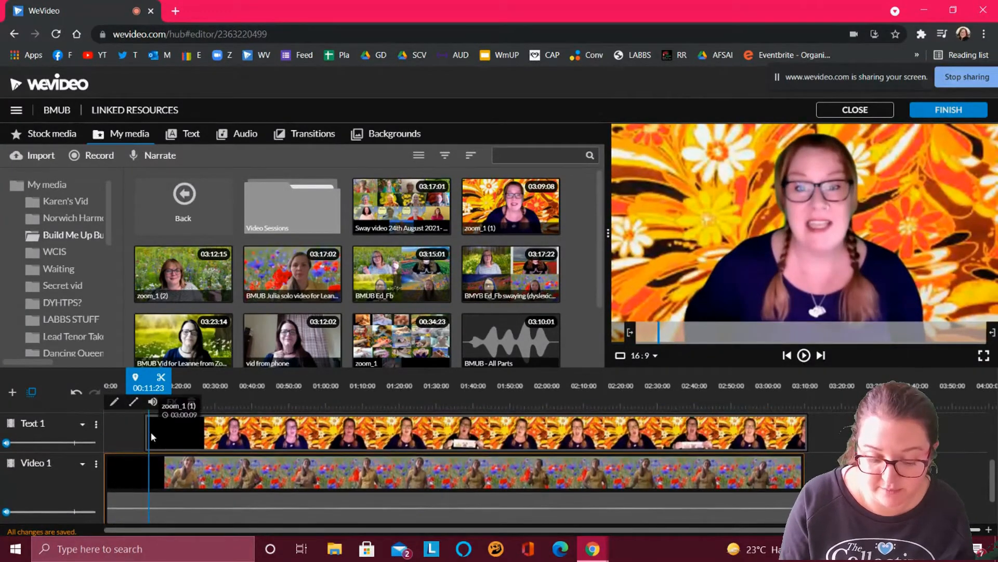
click(148, 430)
drag(145, 428, 586, 433)
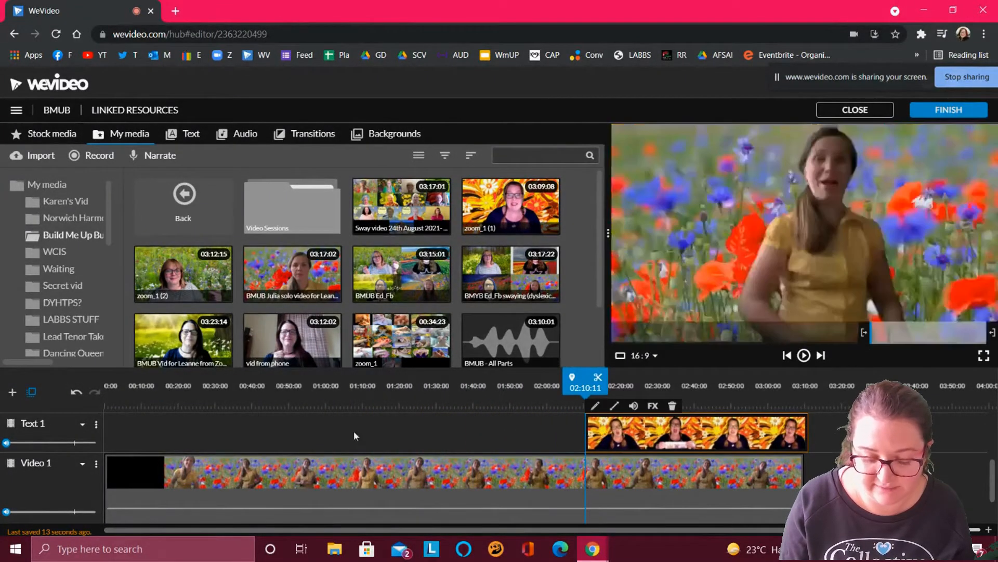
click(160, 386)
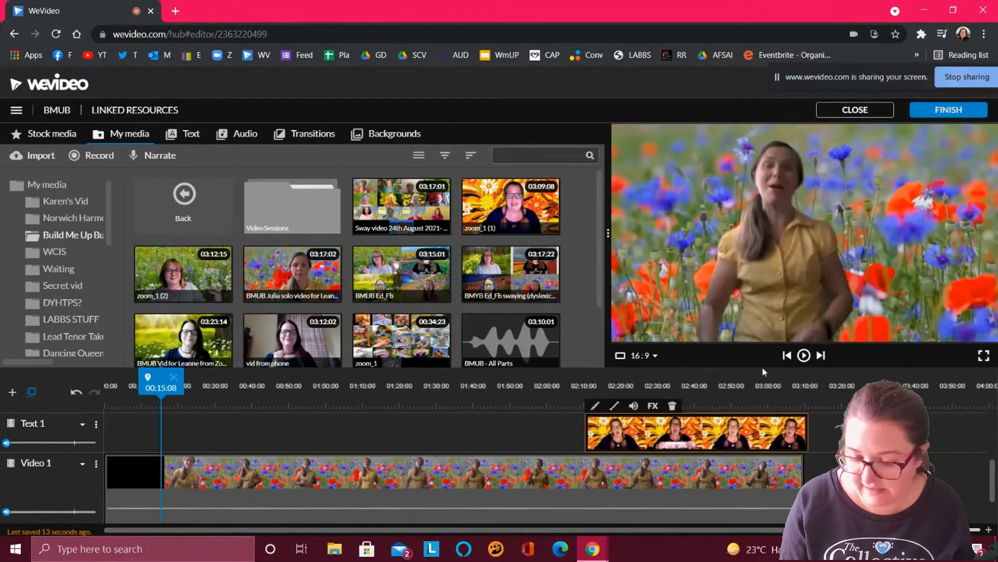
click(804, 356)
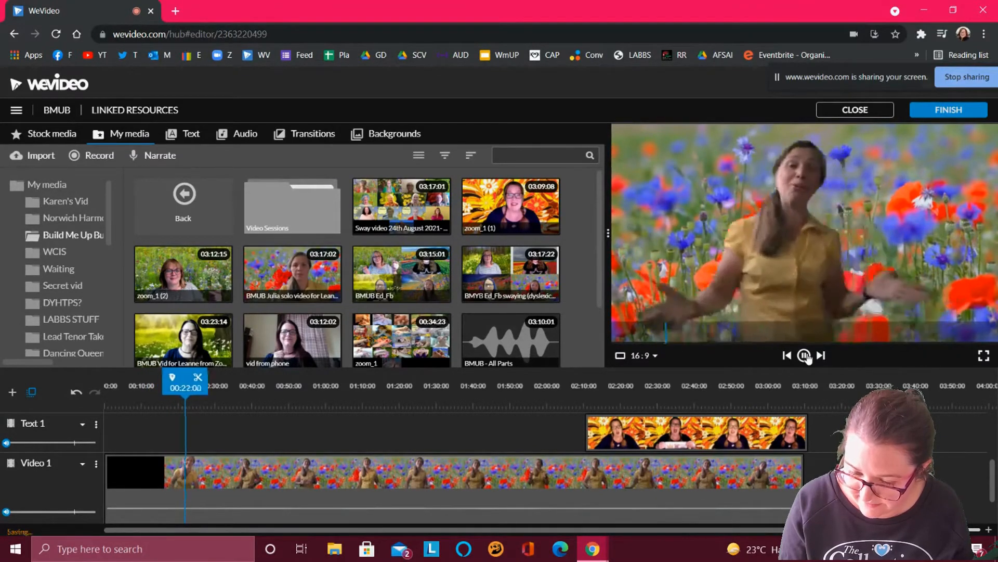
click(804, 356)
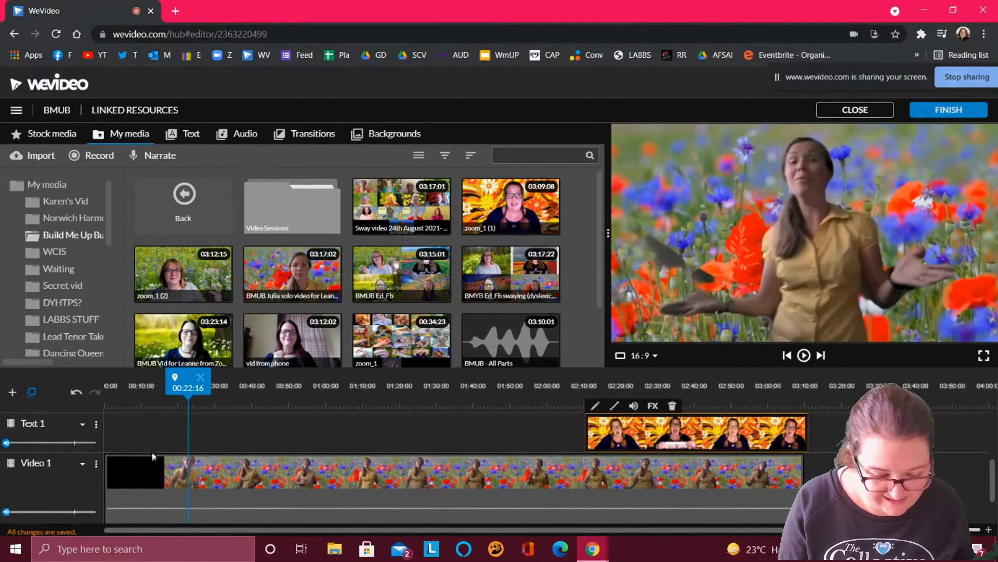
- Trim the start of the poppy-field clip on Video 1 to about 00:19:14
click(107, 474)
drag(110, 476, 178, 476)
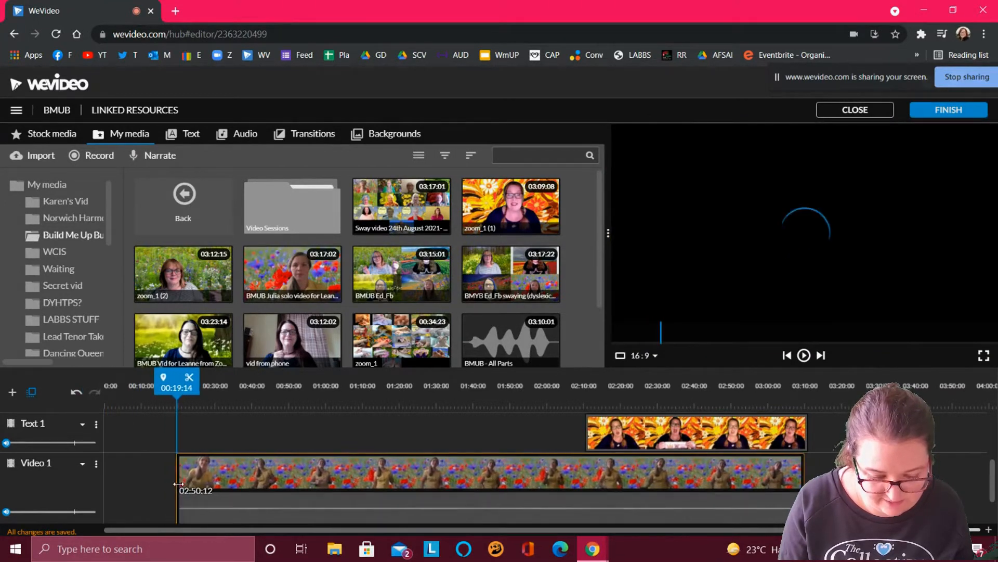
- Play the poppy-field clip on Video 1 together with Audio 1 from 00:19:14 to check their synchronization
drag(923, 529, 960, 529)
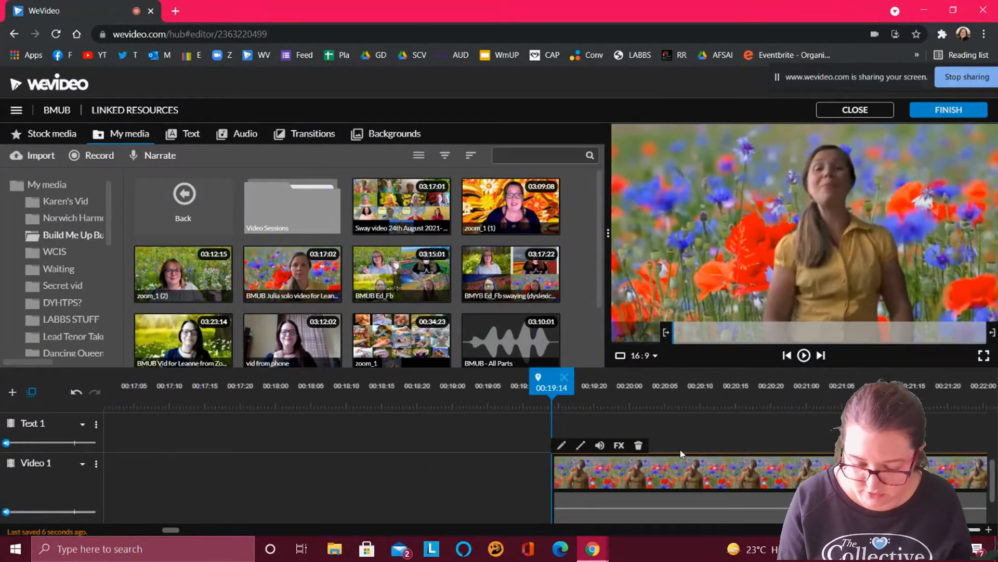
scroll(681, 453, down, 2)
drag(679, 448, 551, 462)
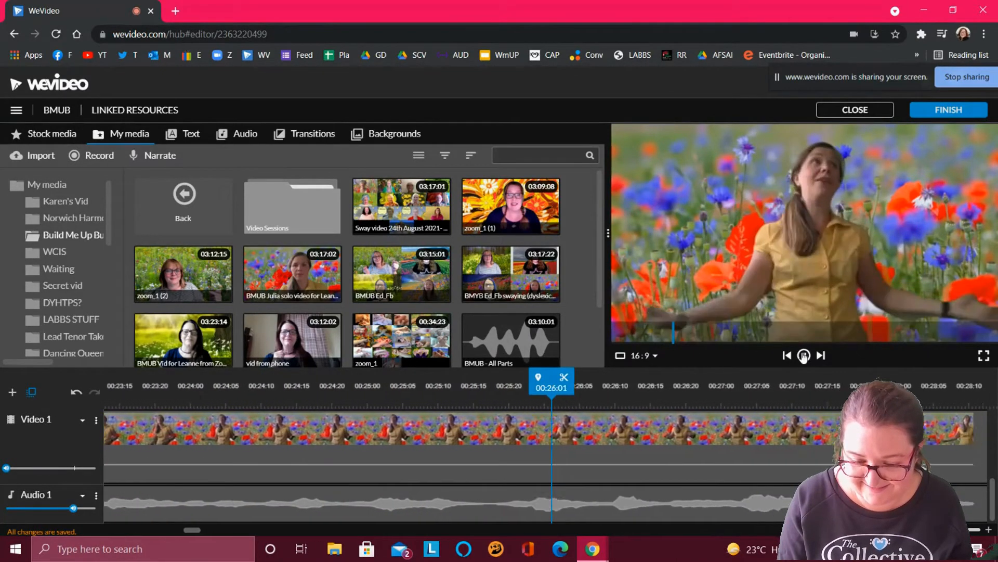
click(804, 355)
- Extend the start of the poppy-field clip on Video 1 back to 00:00:00
drag(954, 529, 909, 530)
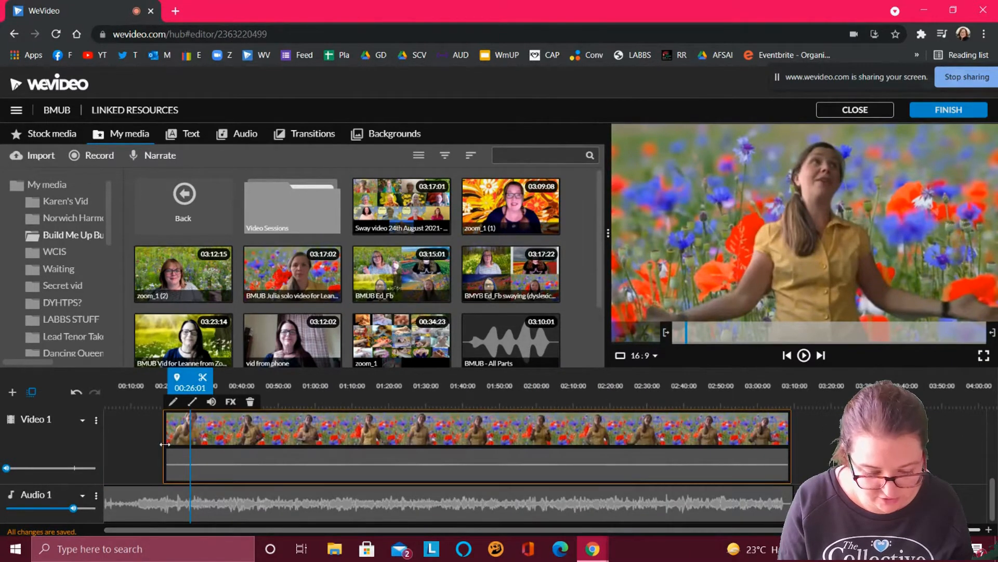
scroll(164, 444, up, 1)
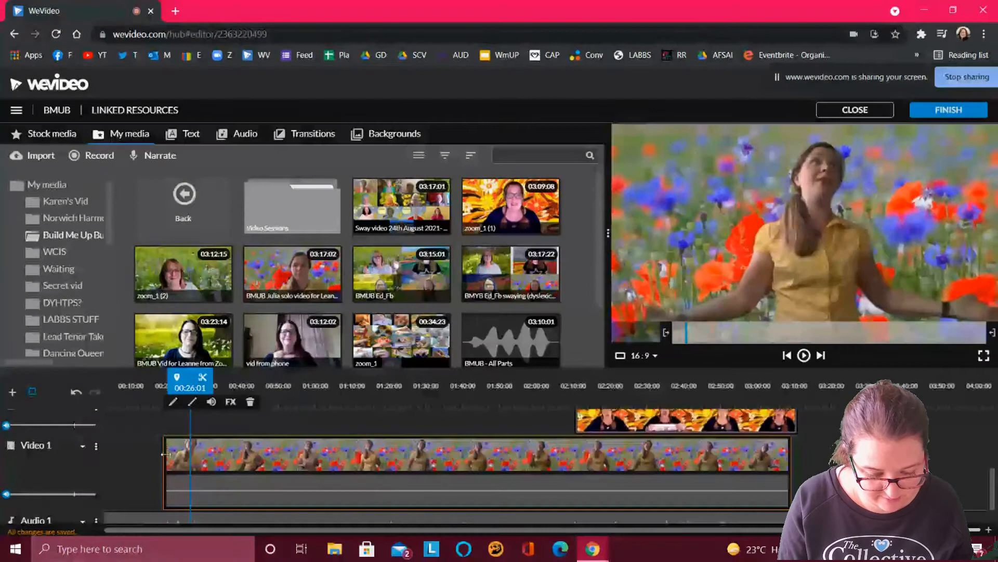
drag(164, 458, 32, 450)
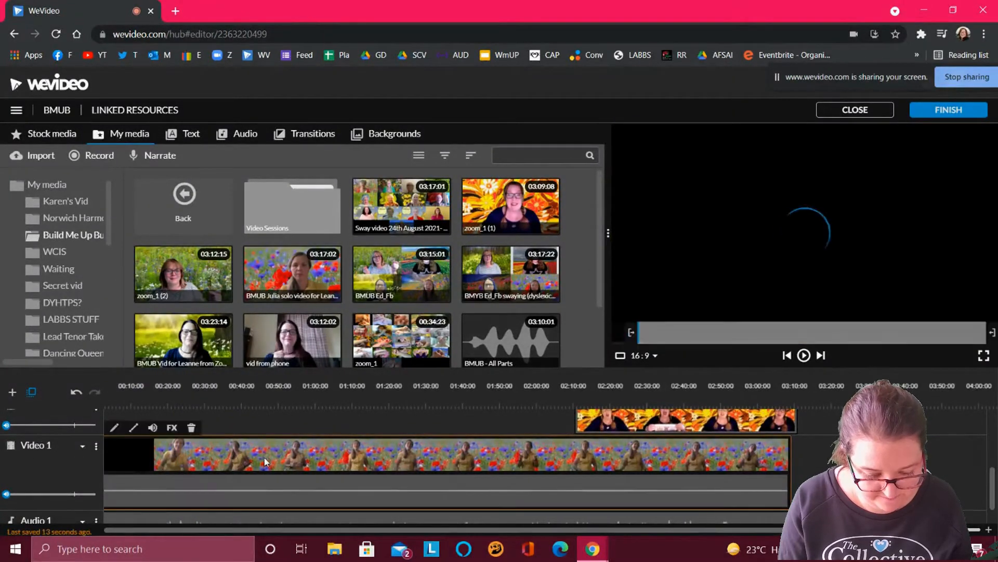
- Move the poppy-field clip from Video 1 to Video 2 and trim its start to about 01:41:22
scroll(265, 462, up, 3)
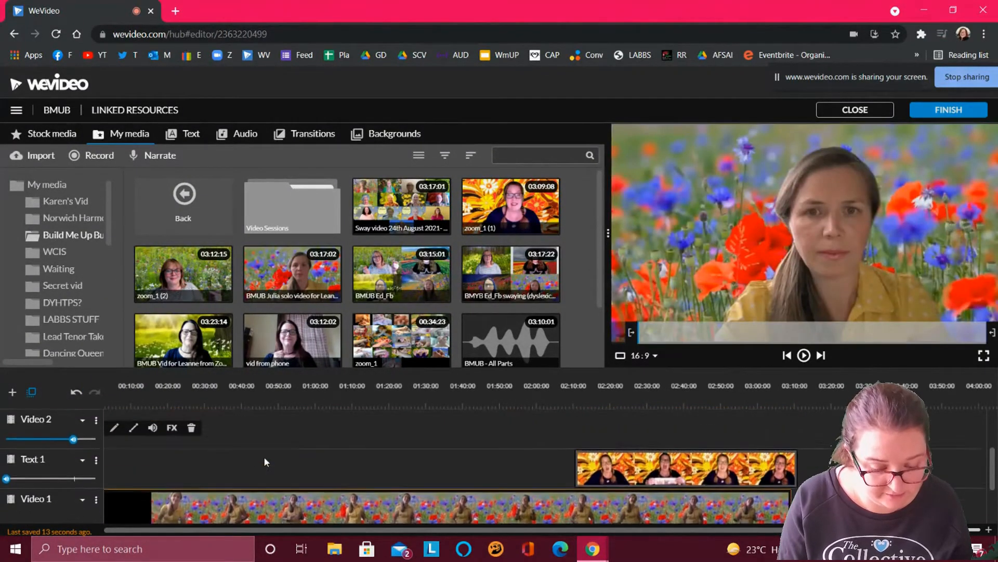
drag(200, 515, 137, 423)
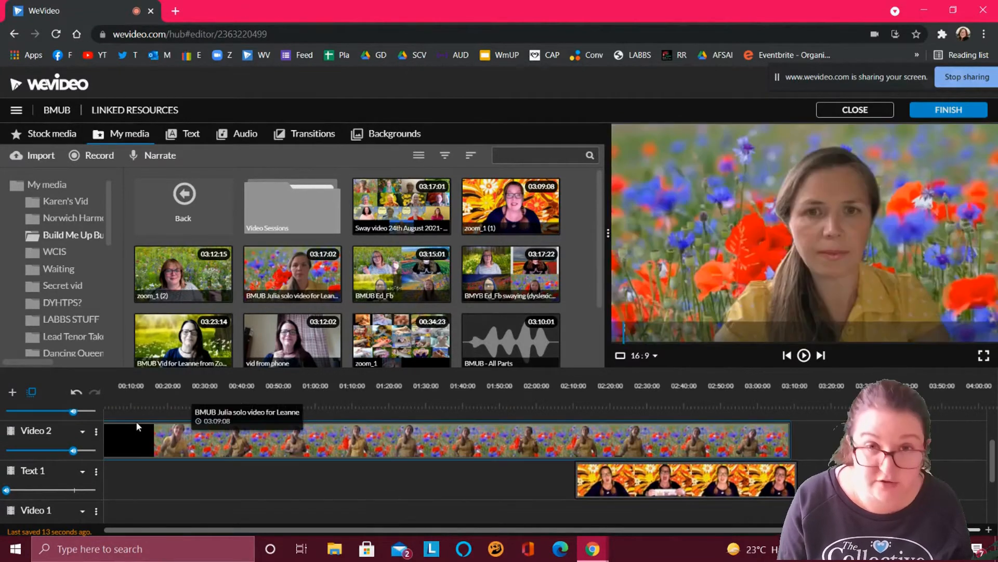
click(111, 445)
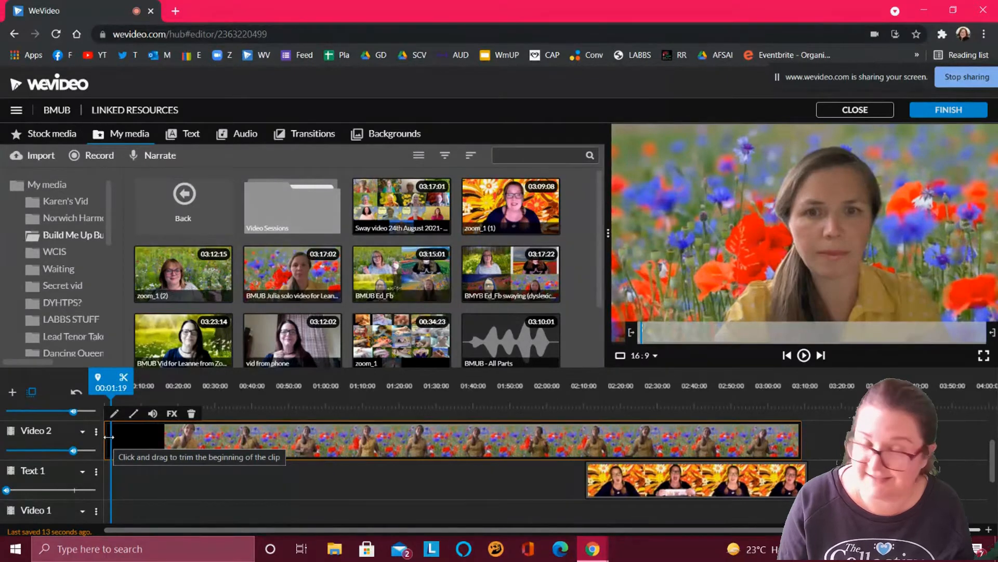
drag(110, 434, 479, 439)
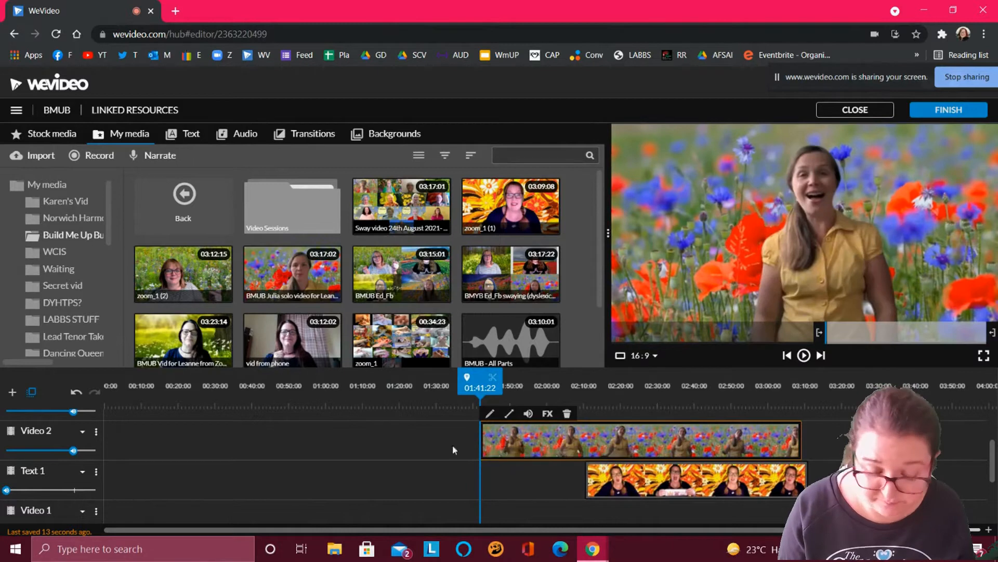
- Place the zoom_1 (2) clip on Video 1 from about 00:01:15, matching its waveform to Audio 1, and play both from there
scroll(394, 450, down, 3)
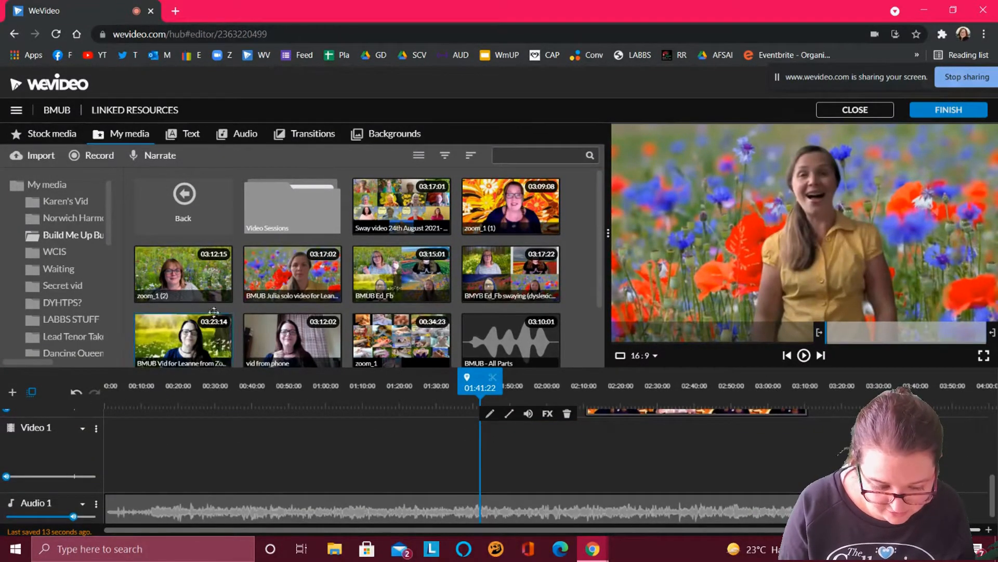
drag(204, 289, 119, 451)
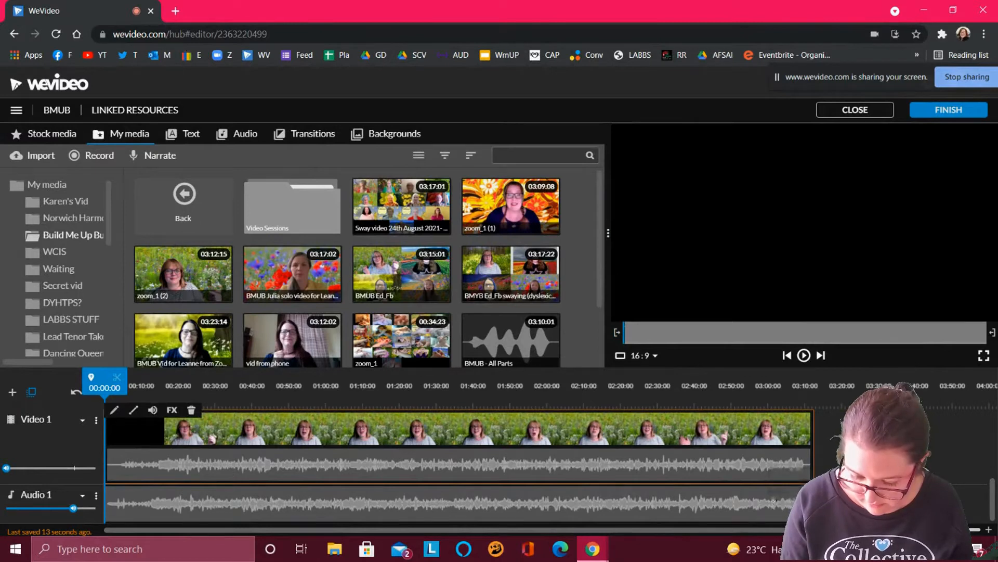
drag(919, 530, 960, 529)
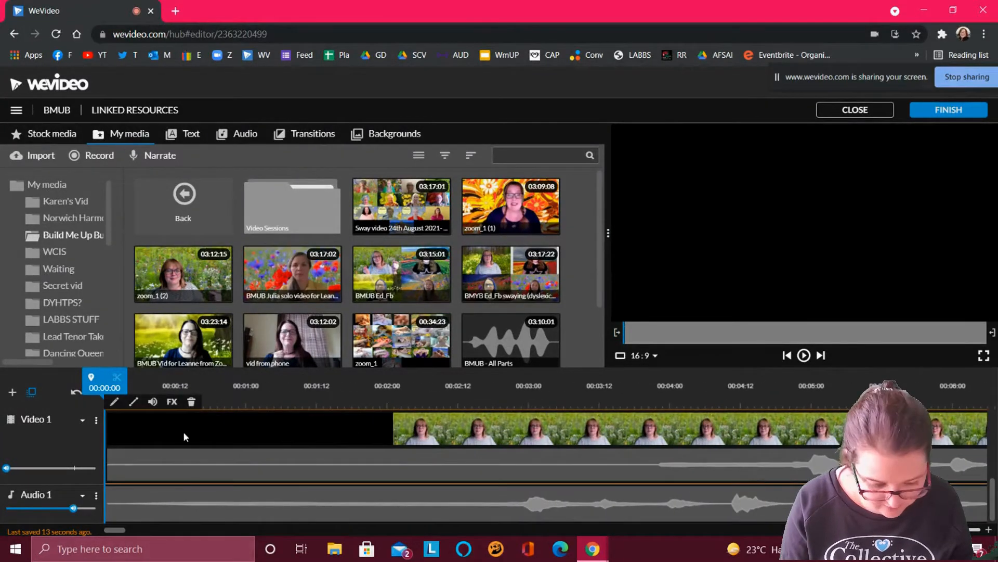
drag(108, 440, 614, 440)
drag(854, 457, 571, 457)
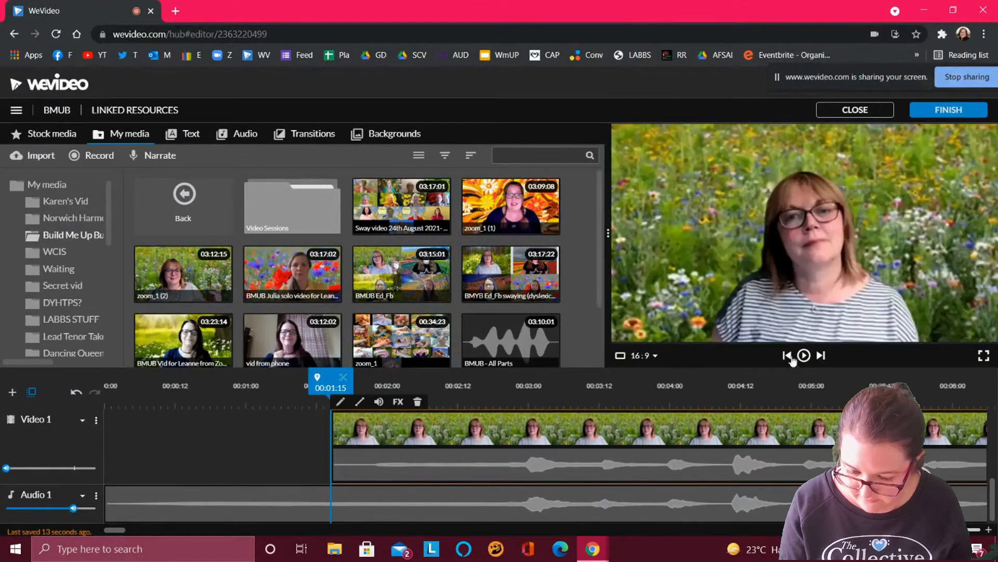
click(804, 356)
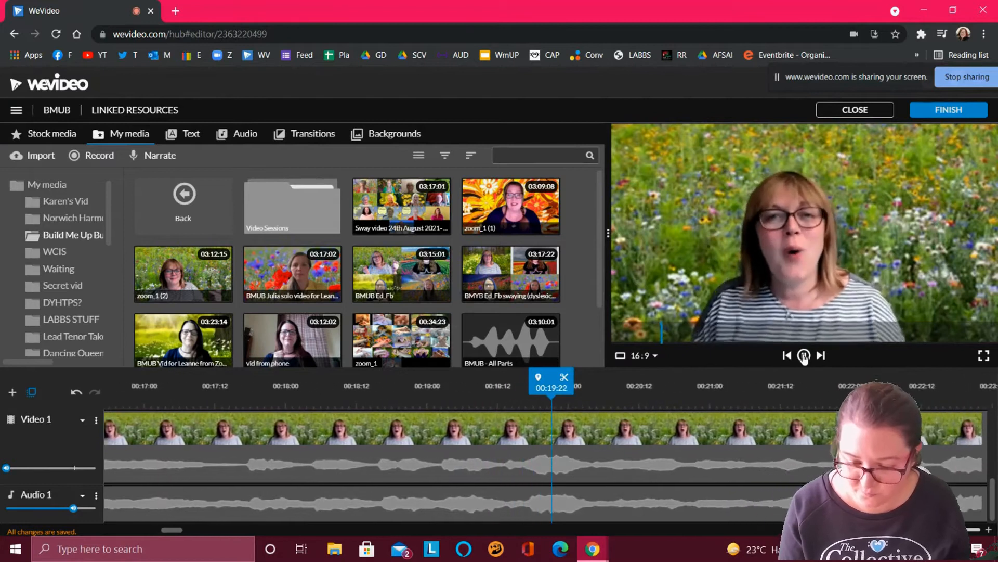
click(804, 356)
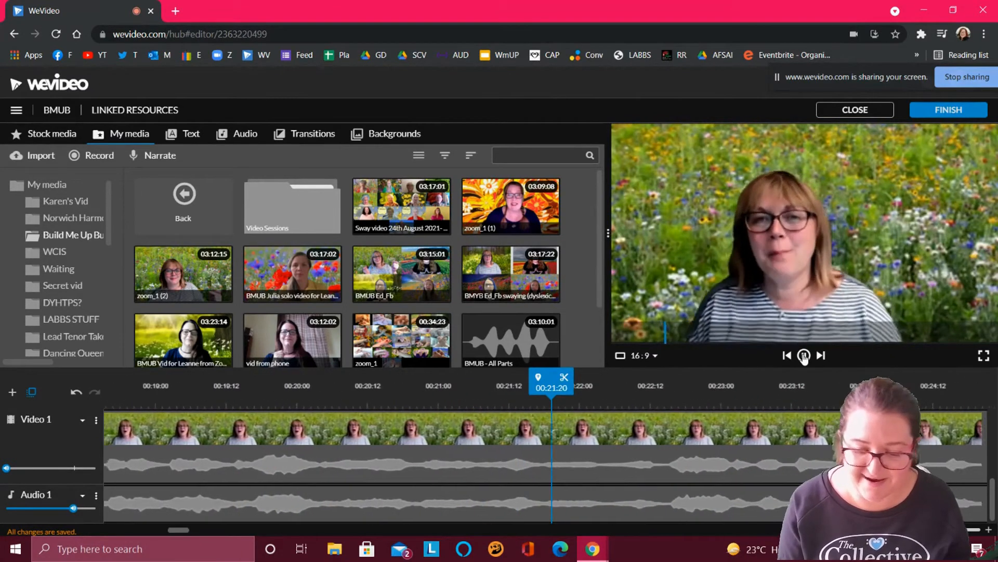
- Try to move the wildflower clip from Video 1 up to Video 2
drag(957, 529, 760, 527)
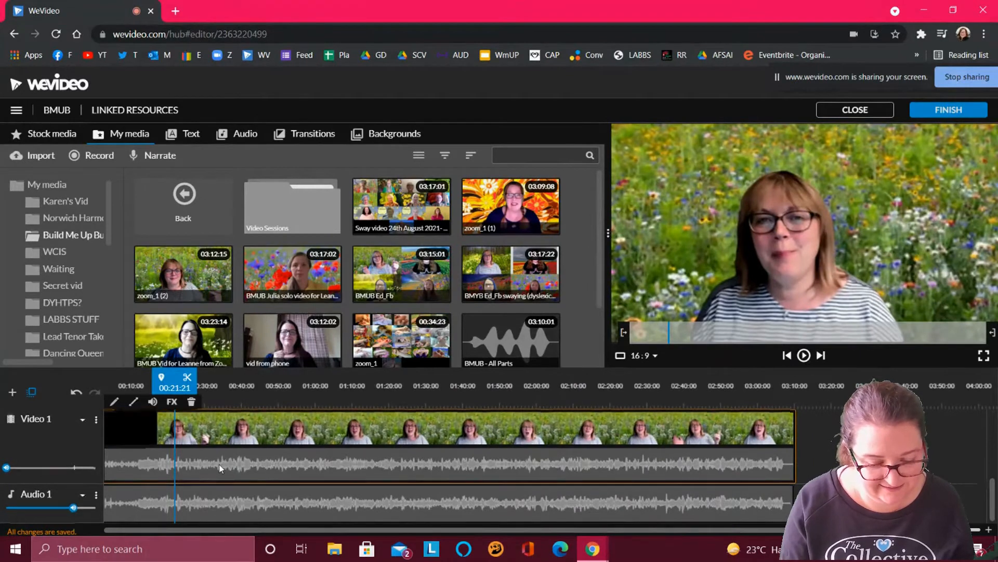
scroll(219, 468, up, 3)
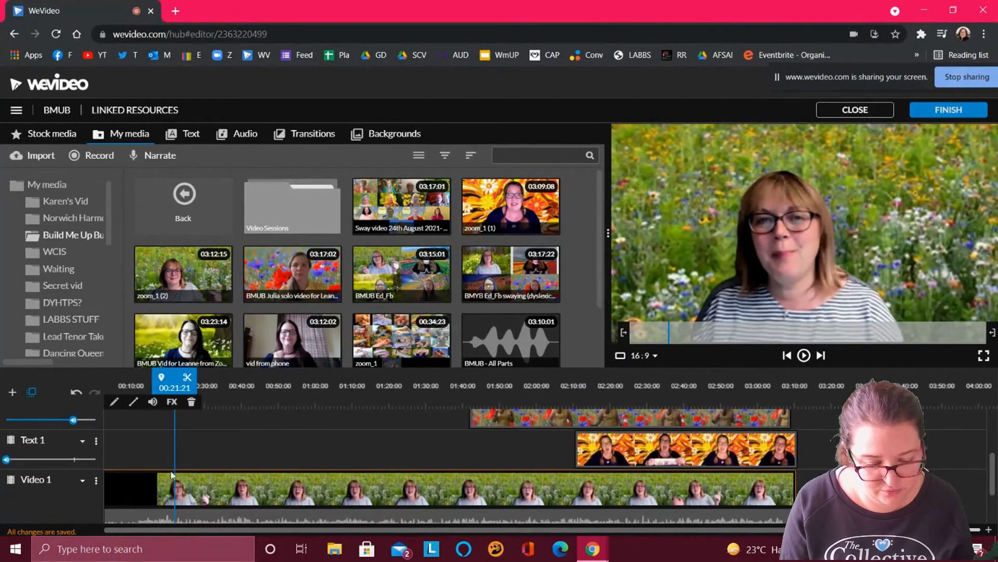
scroll(156, 477, up, 2)
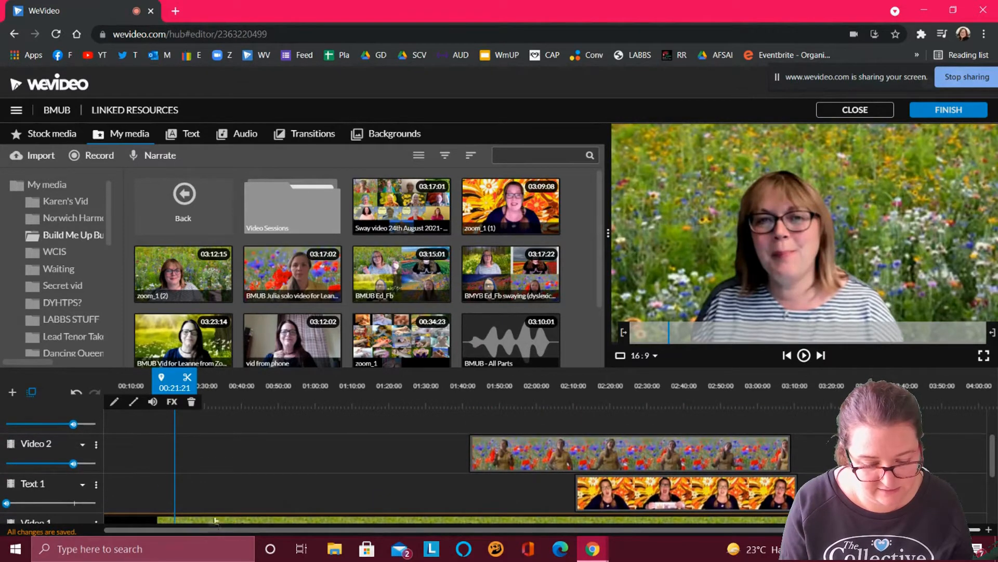
drag(214, 520, 217, 447)
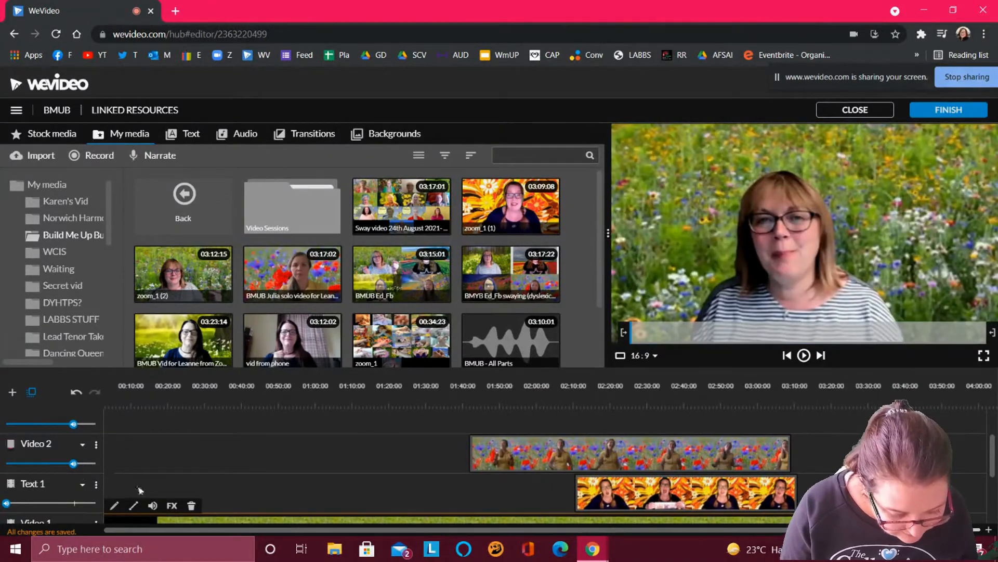
- Extend the start of the wildflower clip on Video 1 back to 00:00:00
scroll(139, 489, down, 3)
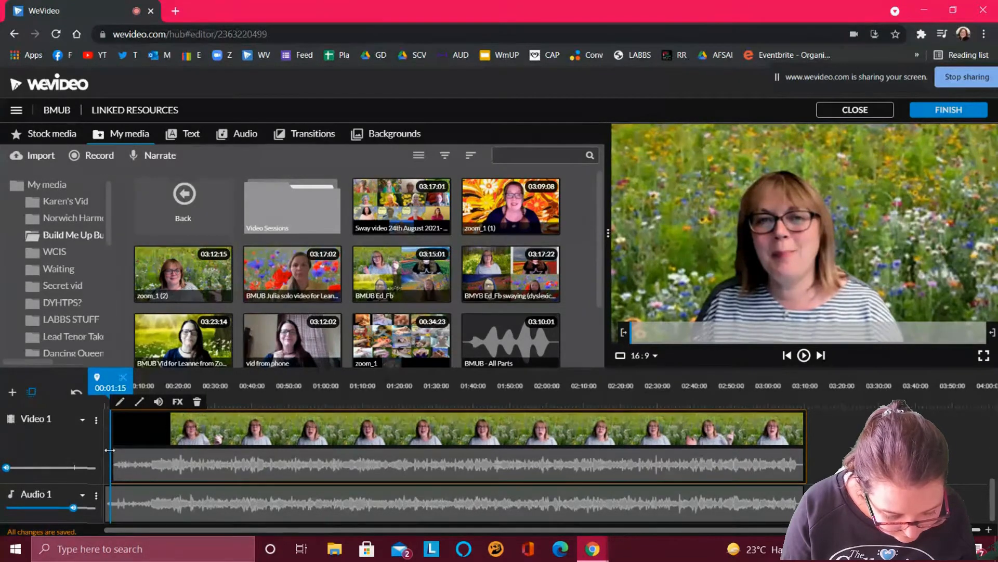
drag(109, 449, 95, 451)
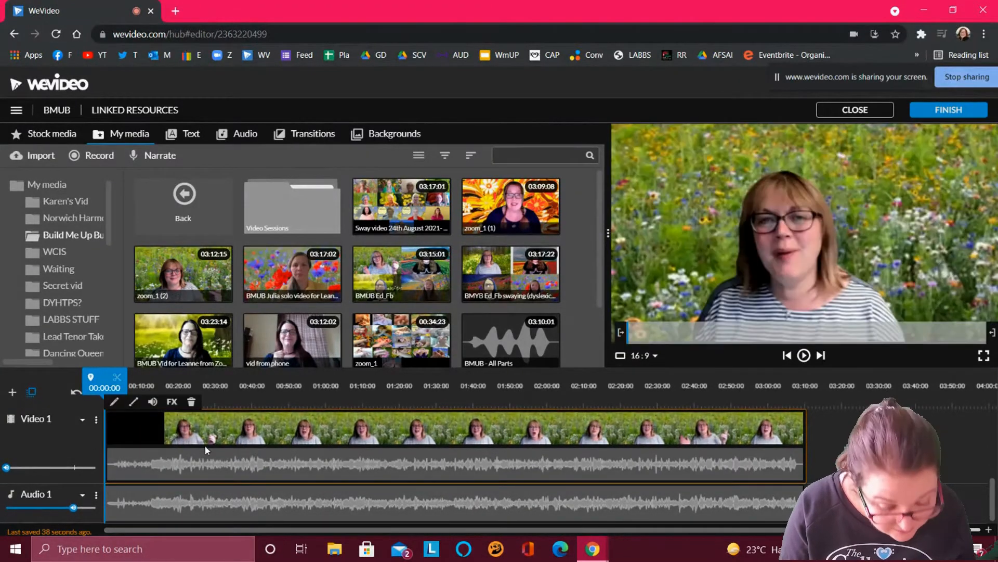
- Move the wildflower clip to the video track above Video 2 and trim its start to about 01:28:08
scroll(205, 445, up, 3)
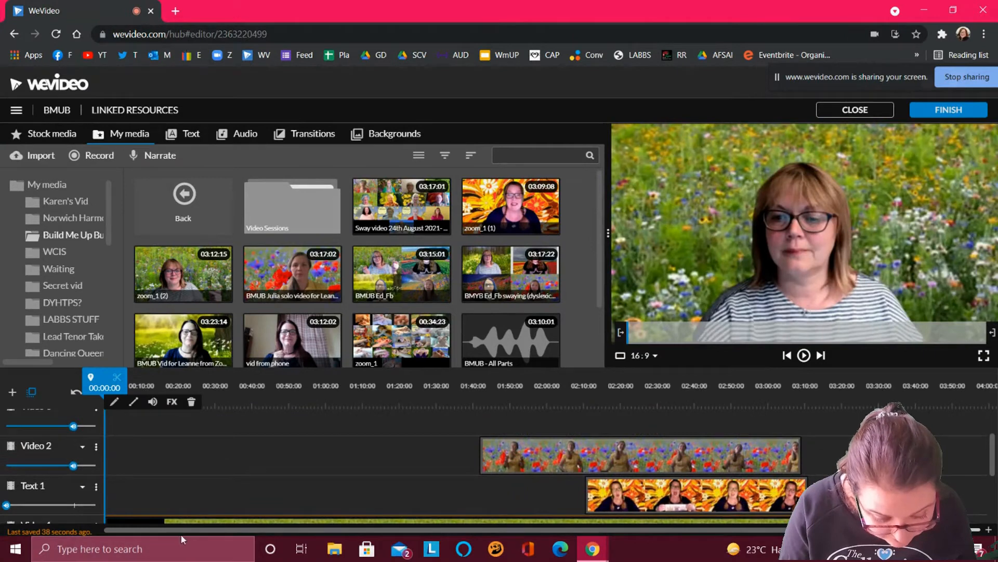
drag(185, 522, 116, 420)
click(202, 424)
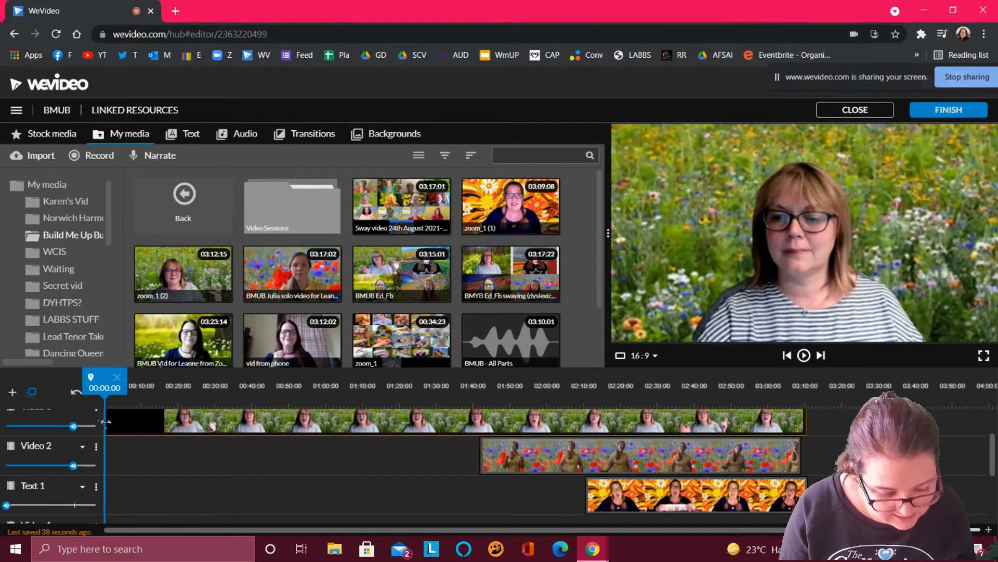
drag(106, 425, 434, 448)
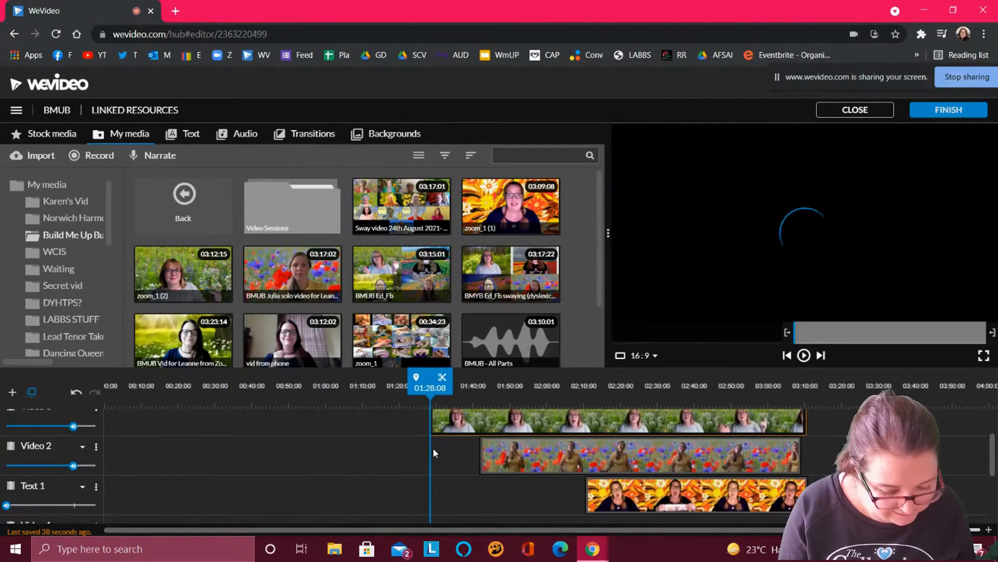
- Add the 03:23:14 daisy-meadow clip to Video 1 at 00:00:00 and play it with Audio 1 until about 00:18:18
scroll(434, 448, down, 3)
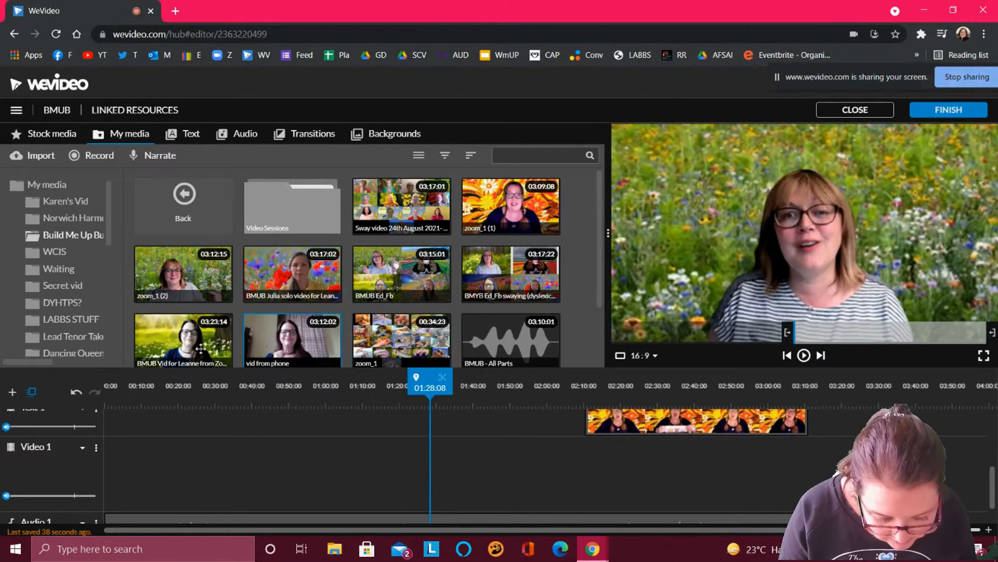
mouse_move(180, 348)
mouse_down()
mouse_move(156, 439)
mouse_move(101, 487)
mouse_move(112, 476)
mouse_up()
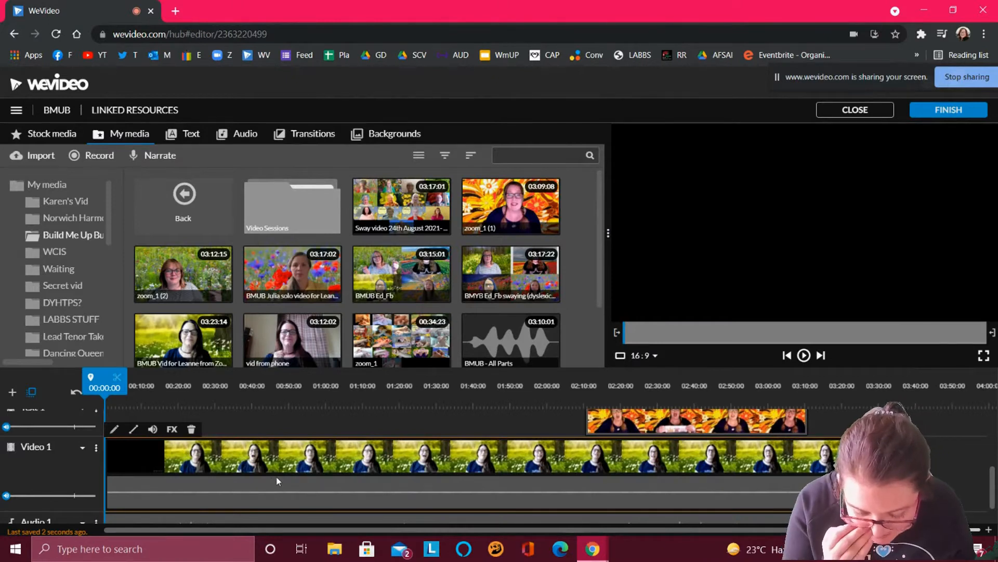
scroll(276, 476, up, 1)
scroll(277, 476, down, 2)
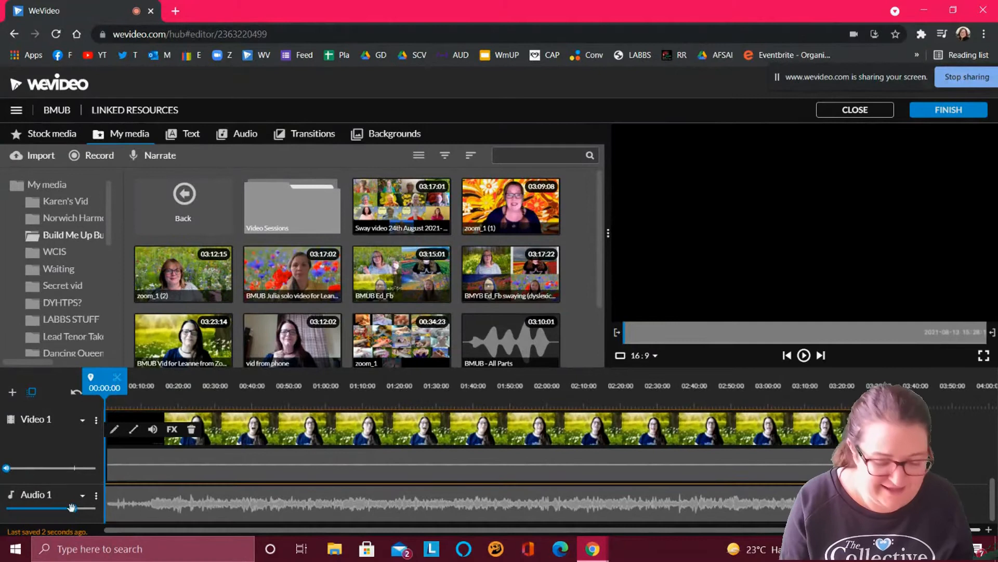
click(805, 356)
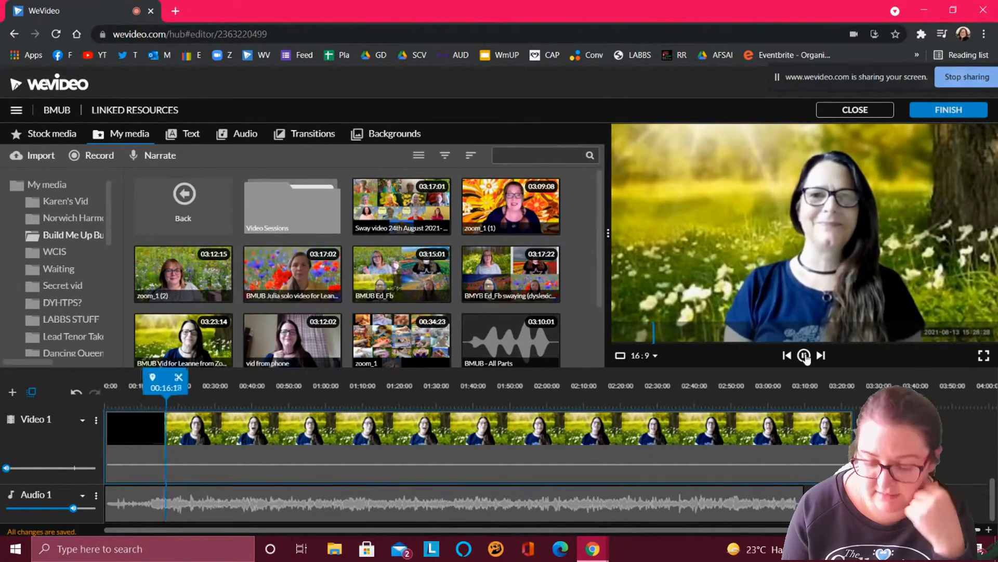
click(804, 356)
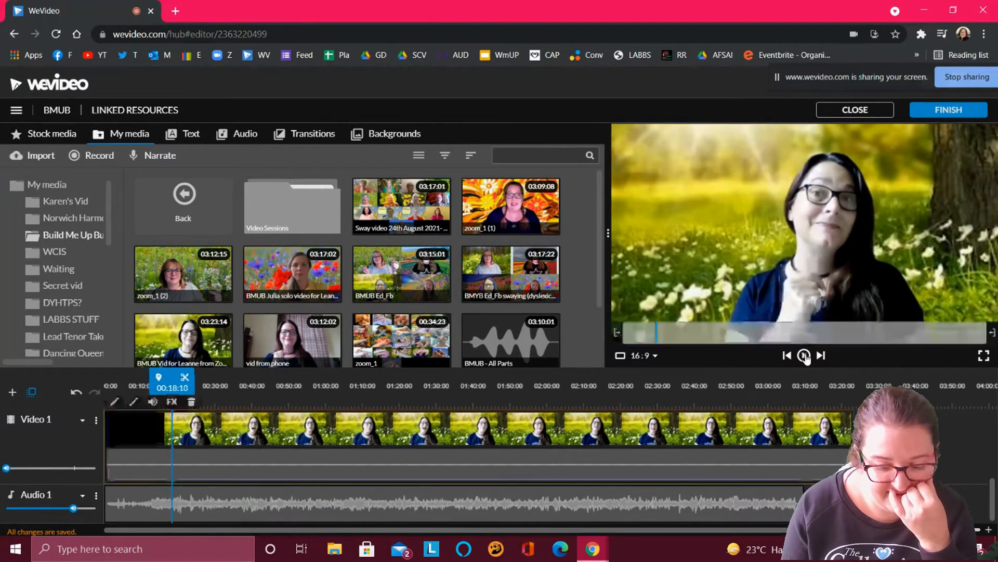
- Split the daisy-meadow clip just before 00:18:00 and delete the section before the split
drag(179, 377, 174, 380)
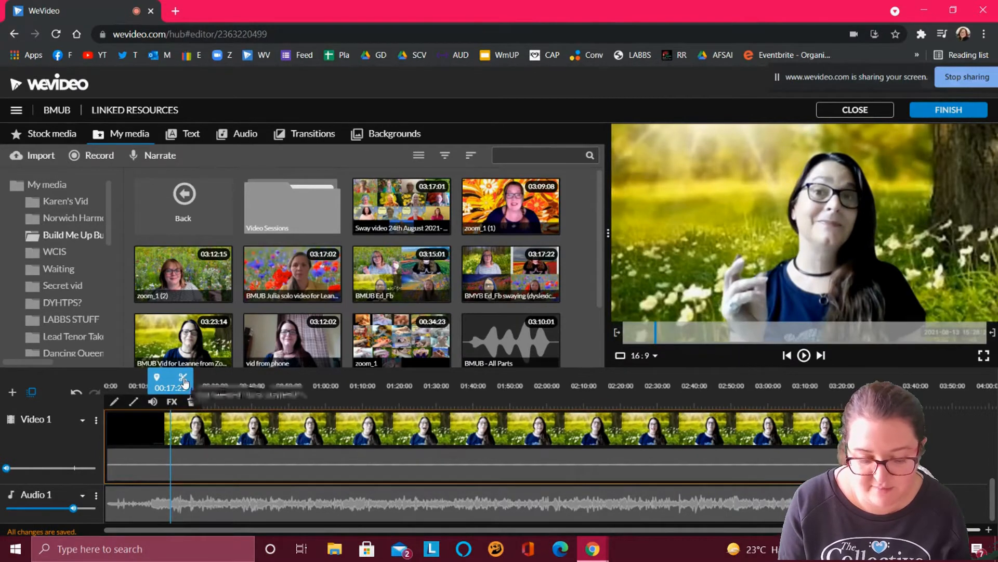
click(185, 382)
click(139, 461)
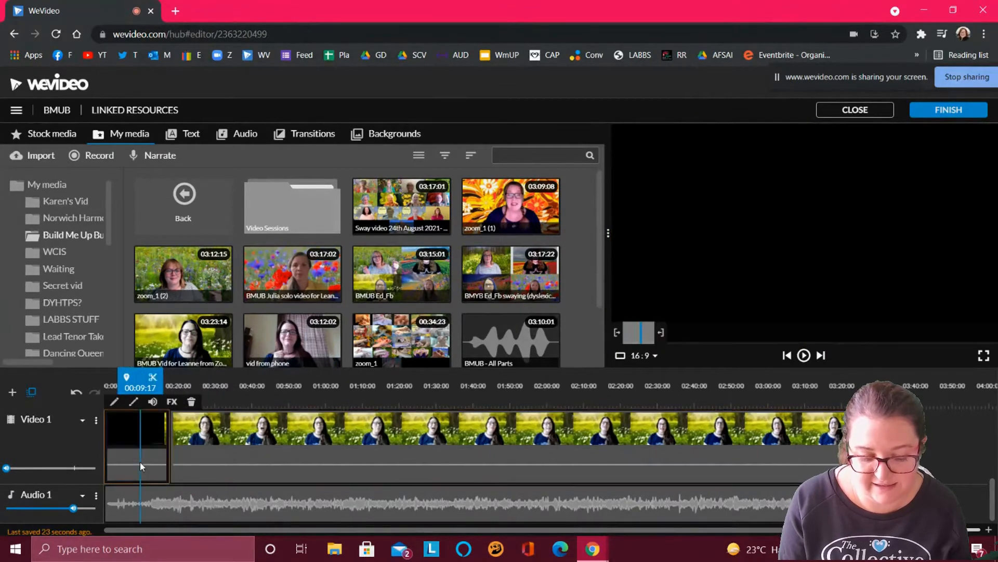
key(Delete)
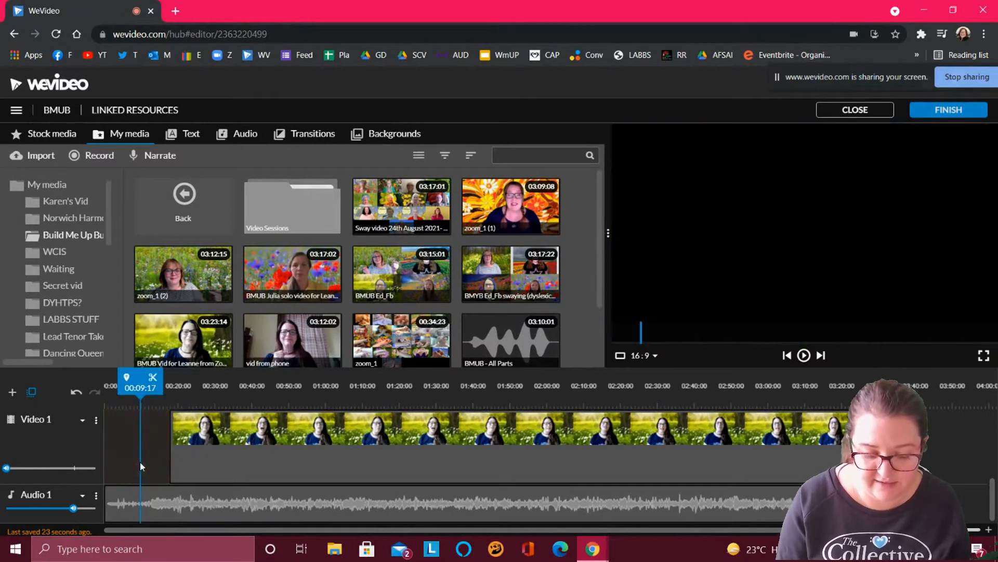
- Move the remaining daisy-meadow clip to start at about 00:04:06 against Audio 1, and extend its start back to 00:03:13
drag(210, 463, 150, 456)
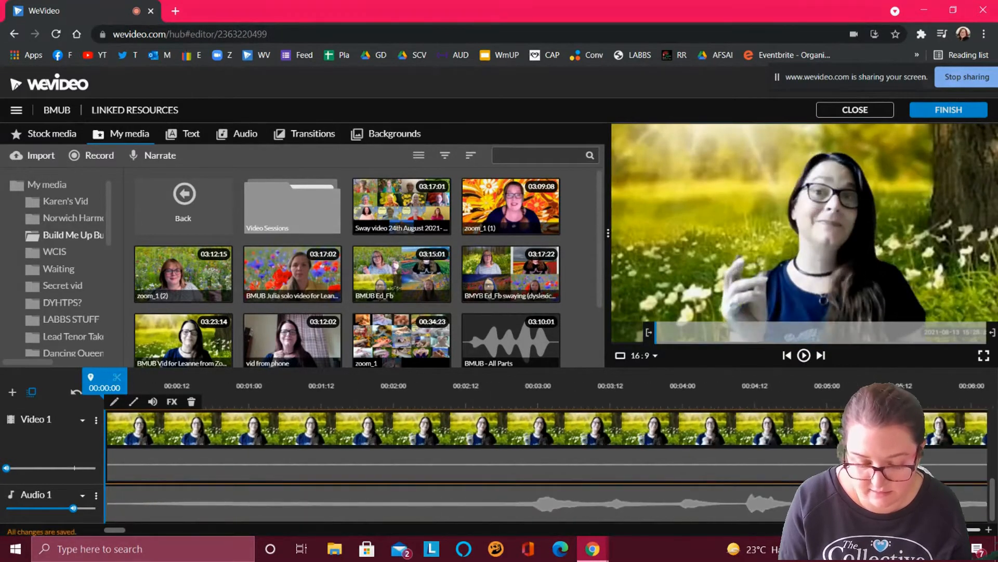
drag(343, 450, 958, 455)
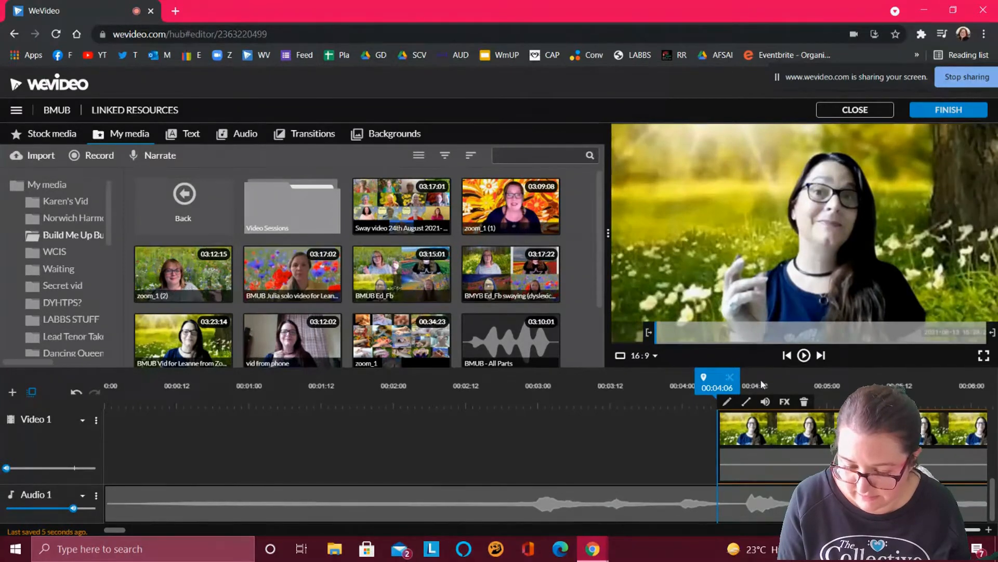
drag(718, 434, 614, 429)
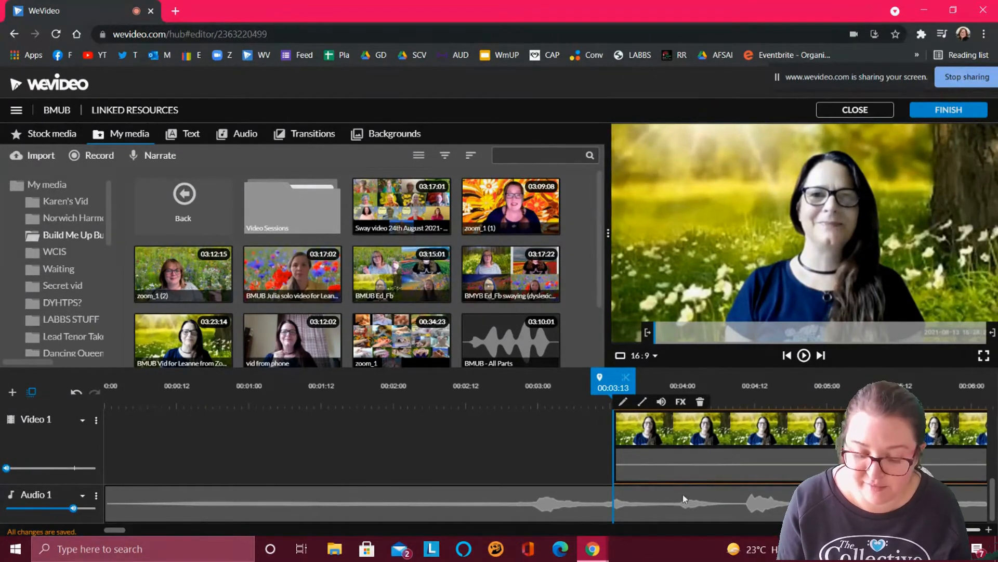
- Move the daisy-meadow clip on Video 1 to start at about 00:04:07 and play it against Audio 1 to about 00:20:16
drag(644, 457, 697, 454)
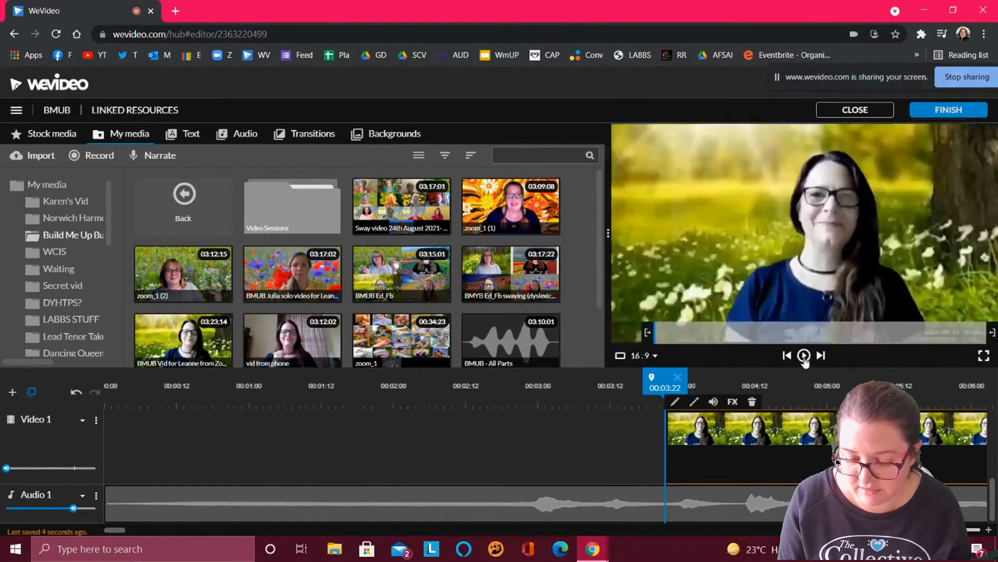
click(804, 355)
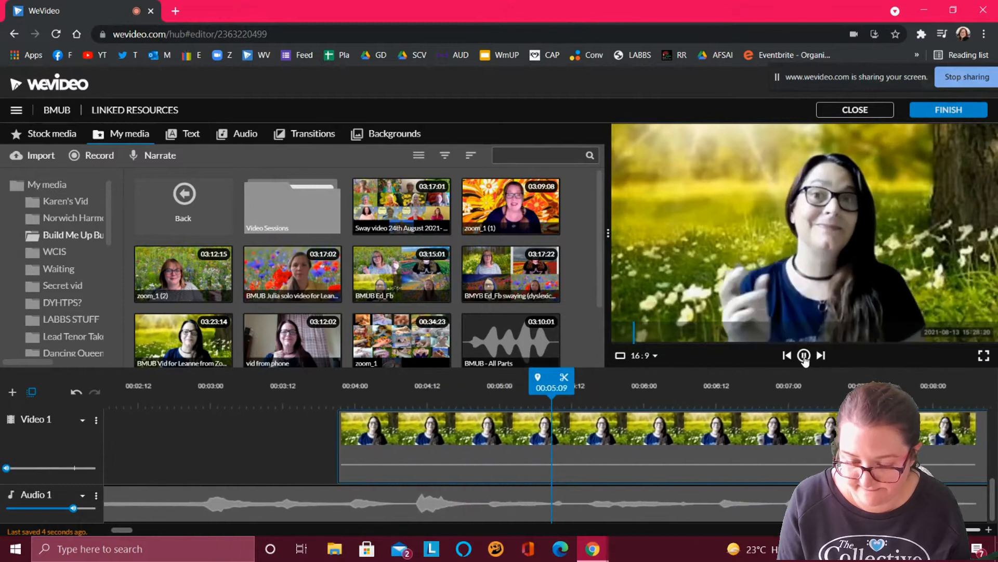
click(805, 358)
drag(393, 454, 449, 454)
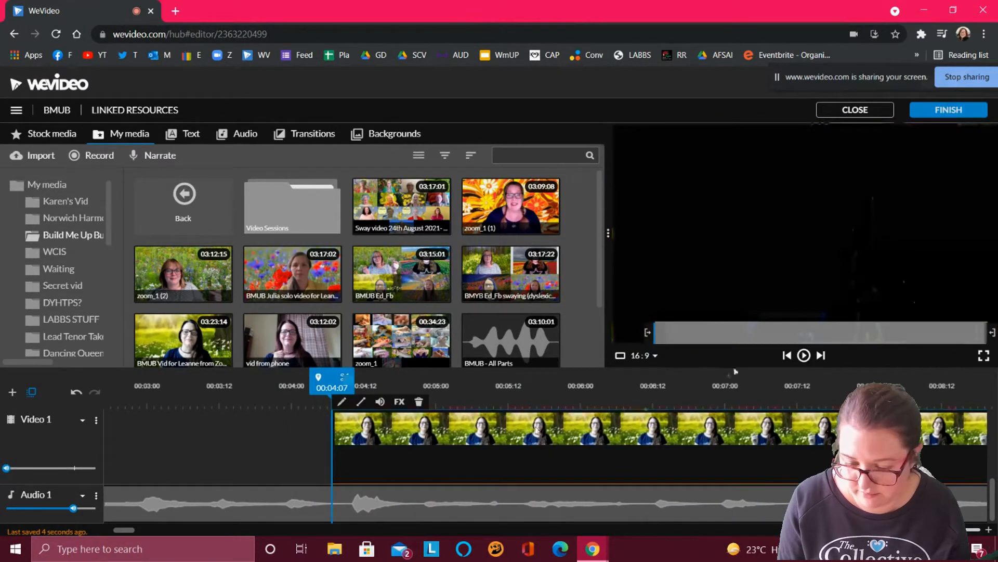
click(804, 355)
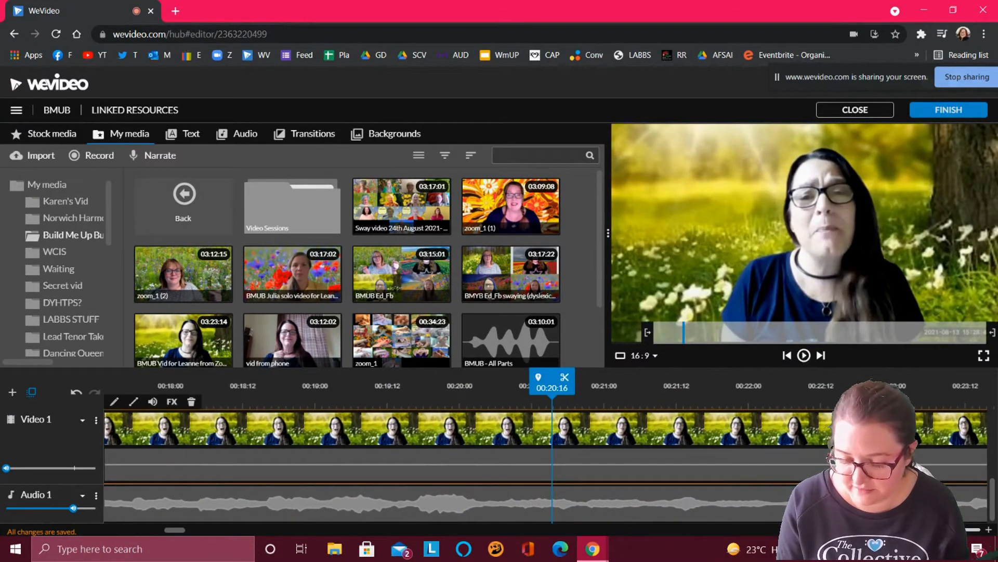
- Trim the start of the daisy-meadow clip on Video 1 to about 00:47:12
drag(954, 530, 910, 529)
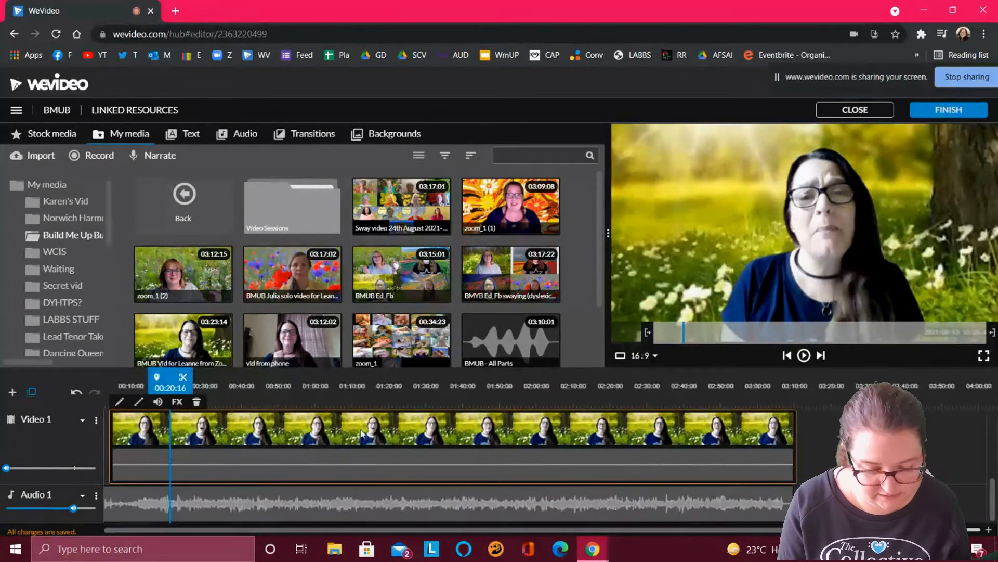
scroll(362, 433, up, 3)
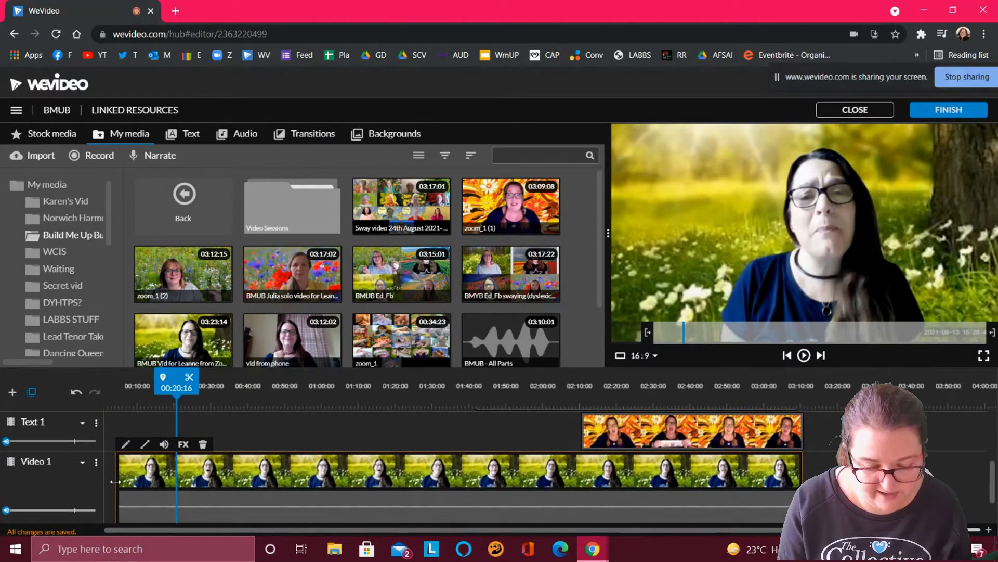
drag(115, 482, 277, 481)
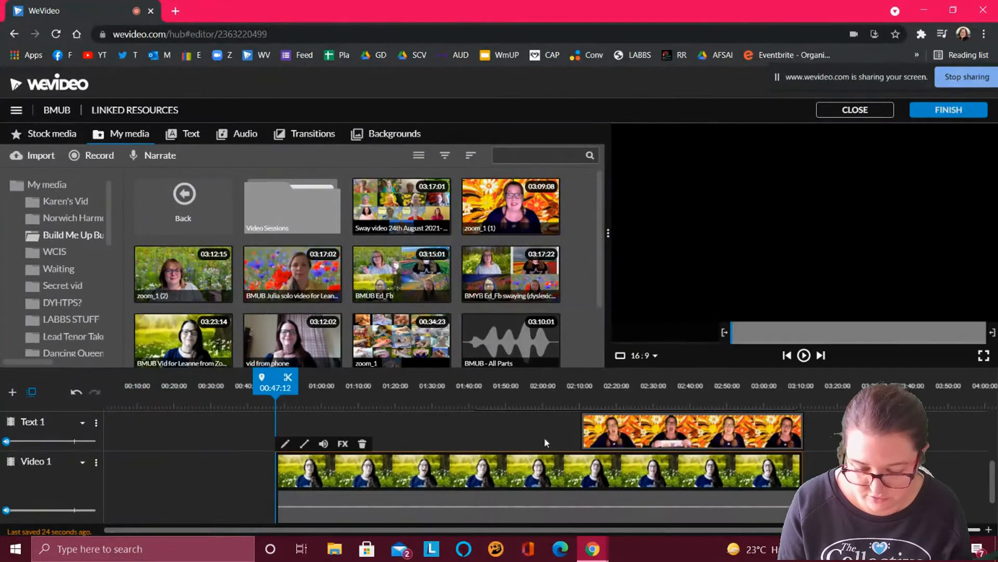
- Extend the start of the orange-flower clip on Text 1 back to about 00:01:21 and play the opening to about 00:05:15
click(589, 431)
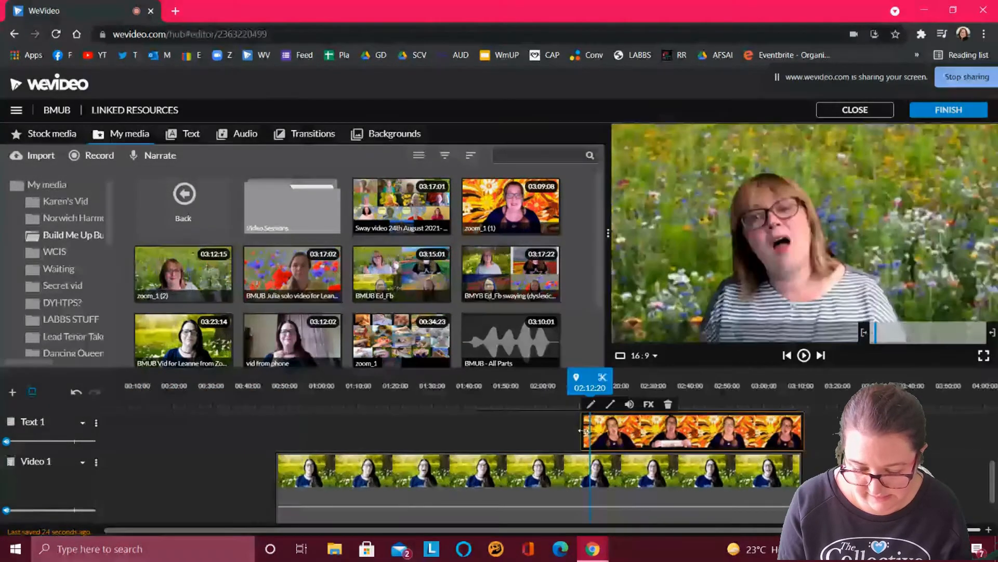
drag(580, 431, 108, 431)
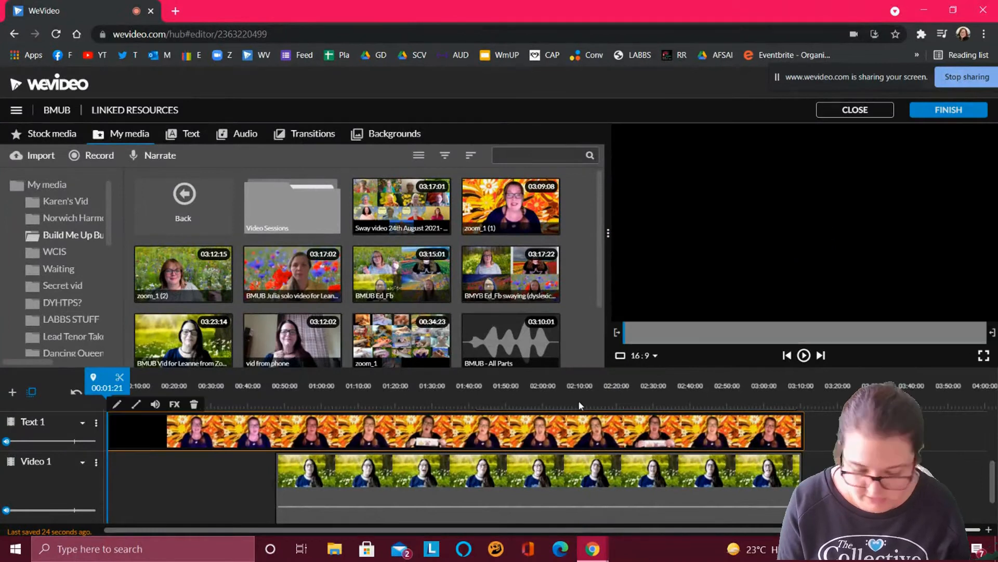
click(805, 358)
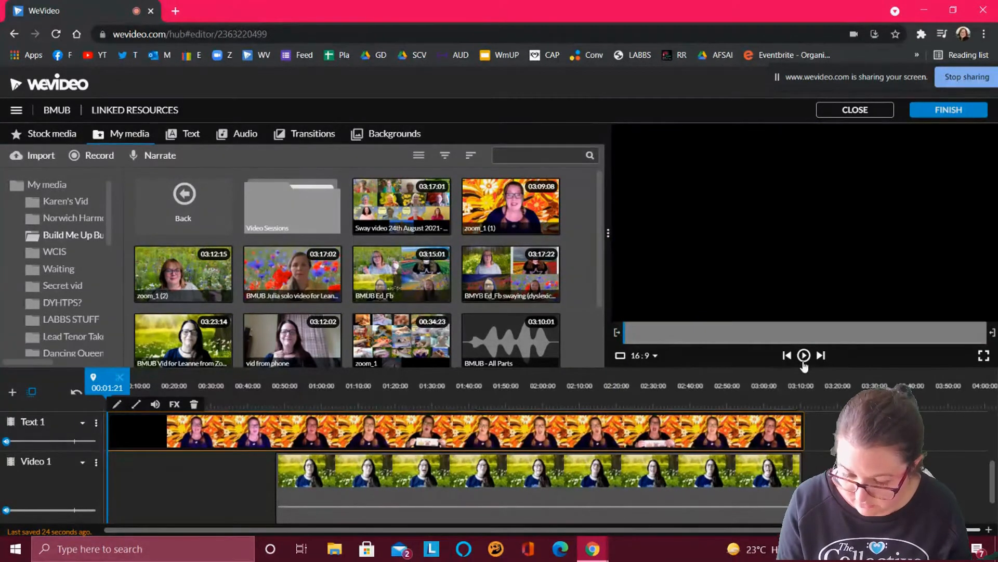
click(804, 359)
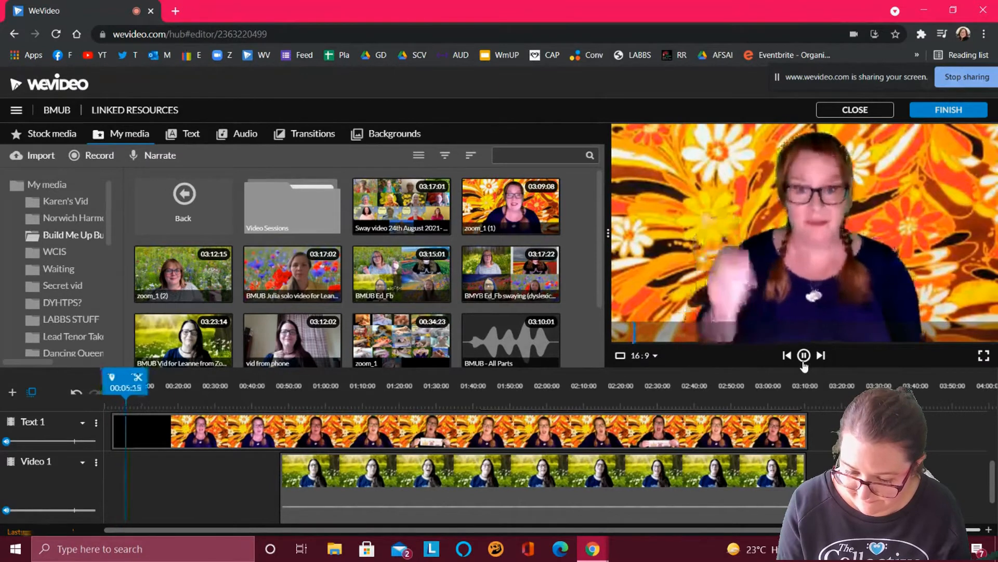
click(803, 359)
- Extend the start of the daisy-meadow clip on Video 1 back to 00:00:00
drag(283, 478, 72, 475)
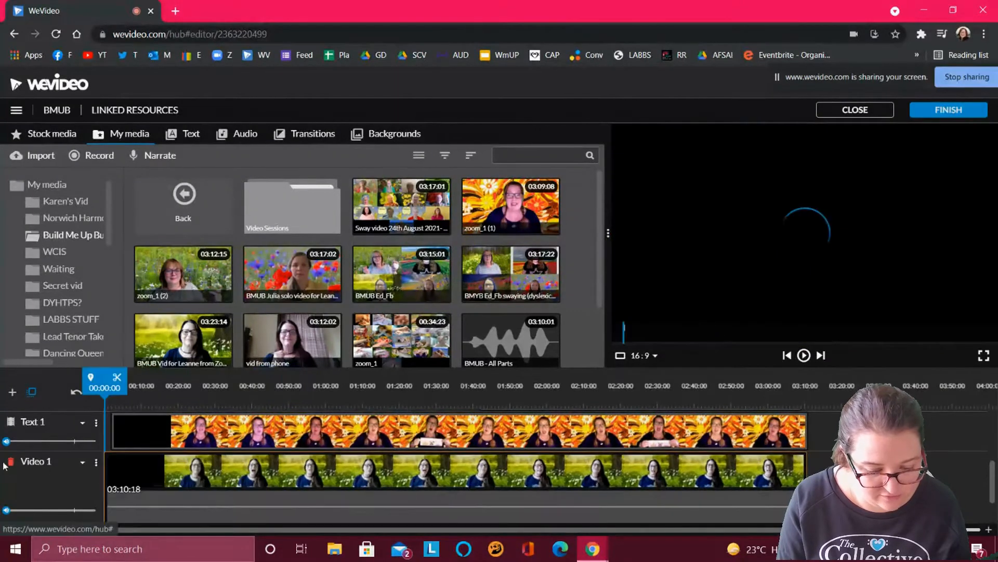
click(234, 432)
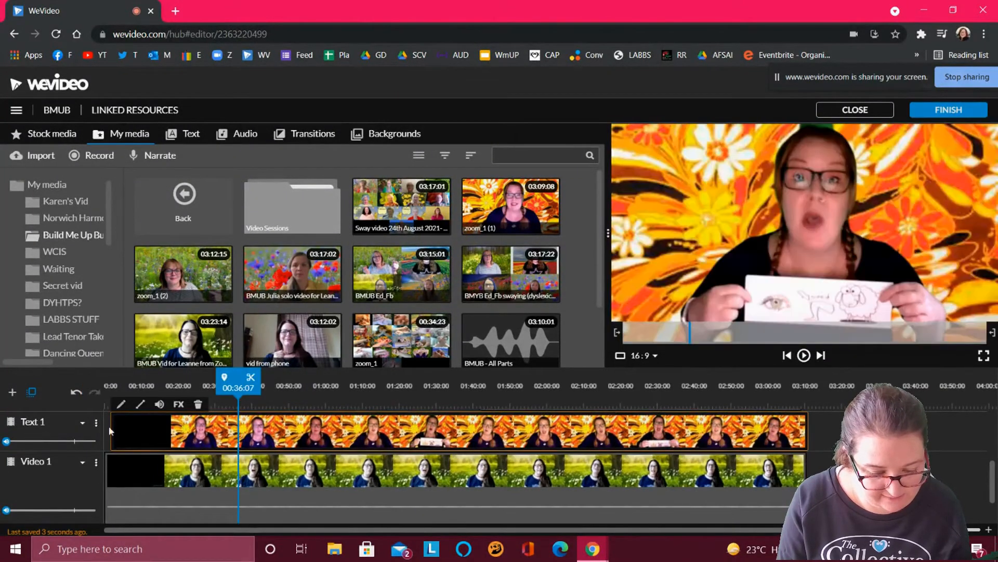
click(111, 432)
- Extend the starts of the poppy-field clip on Video 2 and the wildflower clip on Video 3 back to 00:00:00
scroll(276, 481, down, 1)
scroll(276, 481, up, 3)
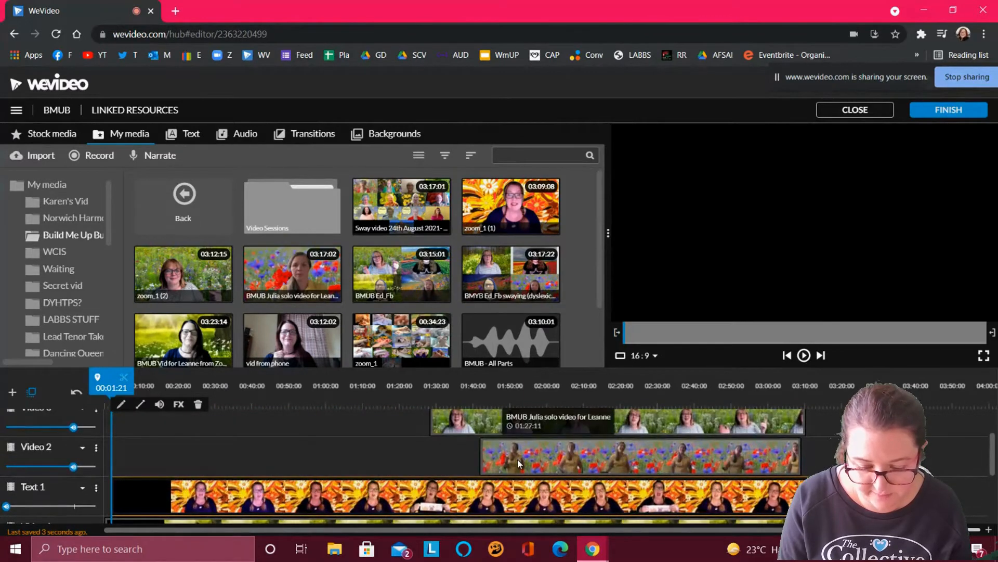
click(517, 459)
drag(482, 464, 85, 471)
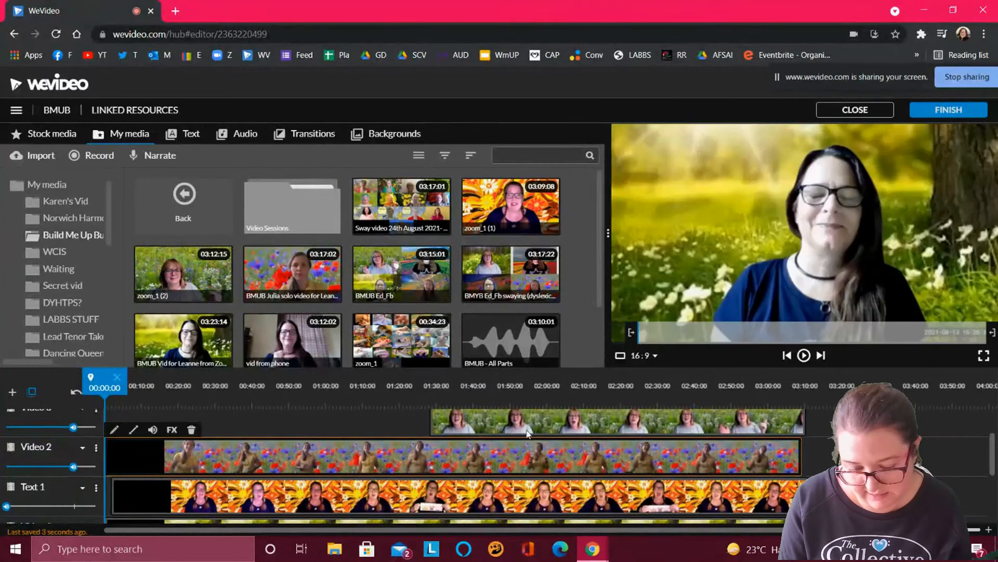
click(525, 423)
drag(430, 421, 107, 421)
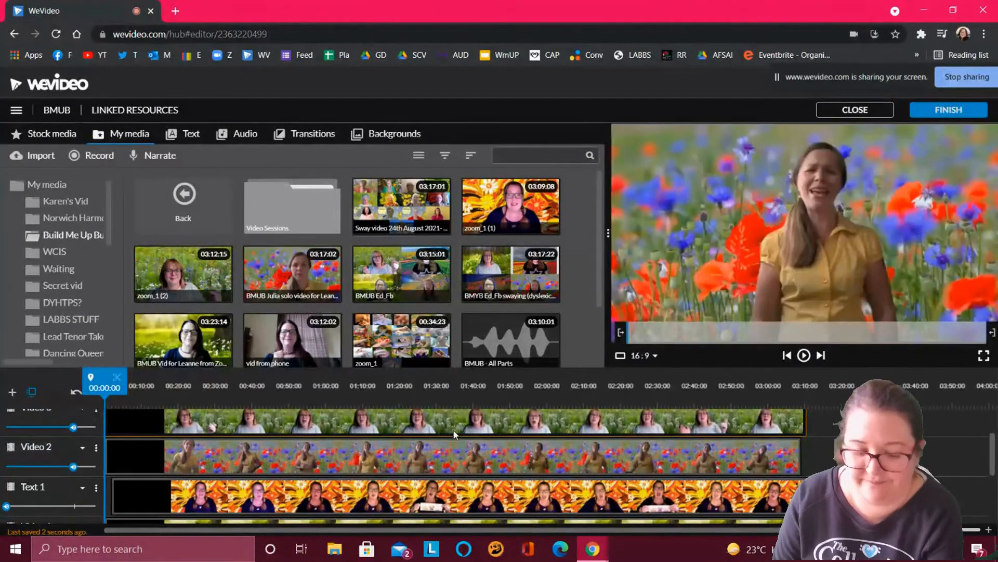
- Open the Video 3 wildflower clip for editing and examine its Transform, Crop, audio, Animation, Color Keying, Color and Speed settings
click(342, 385)
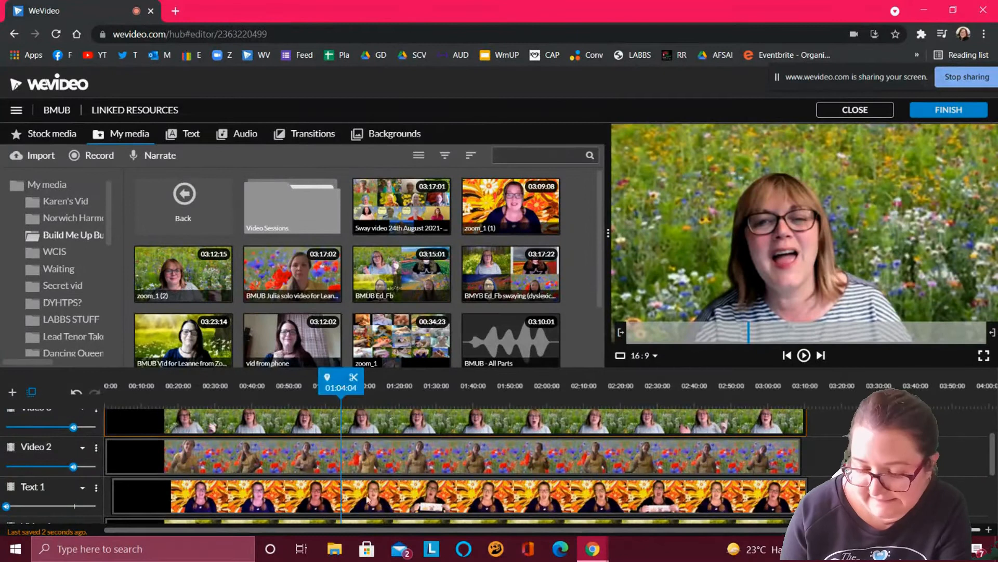
scroll(368, 471, down, 1)
scroll(368, 471, up, 2)
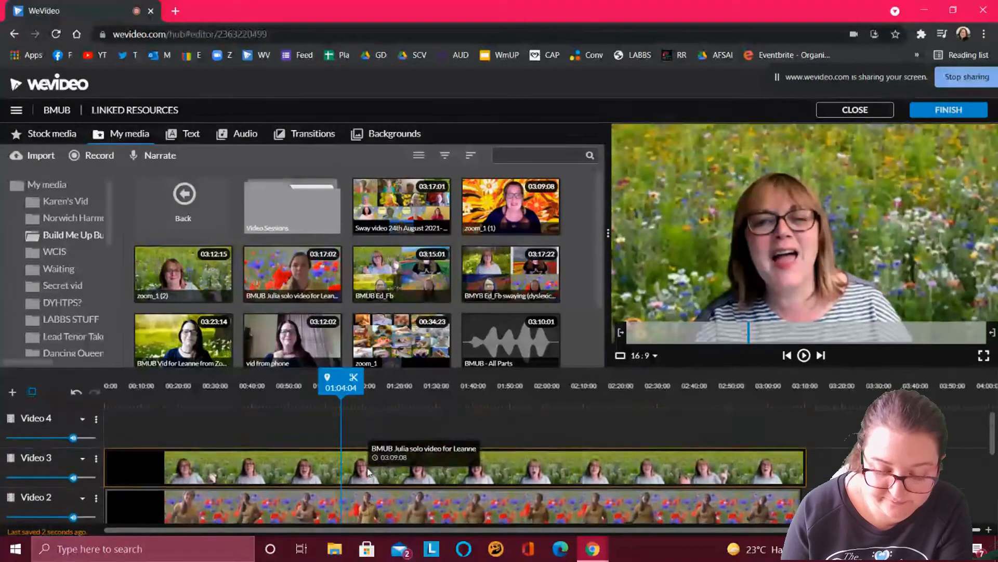
double_click(264, 466)
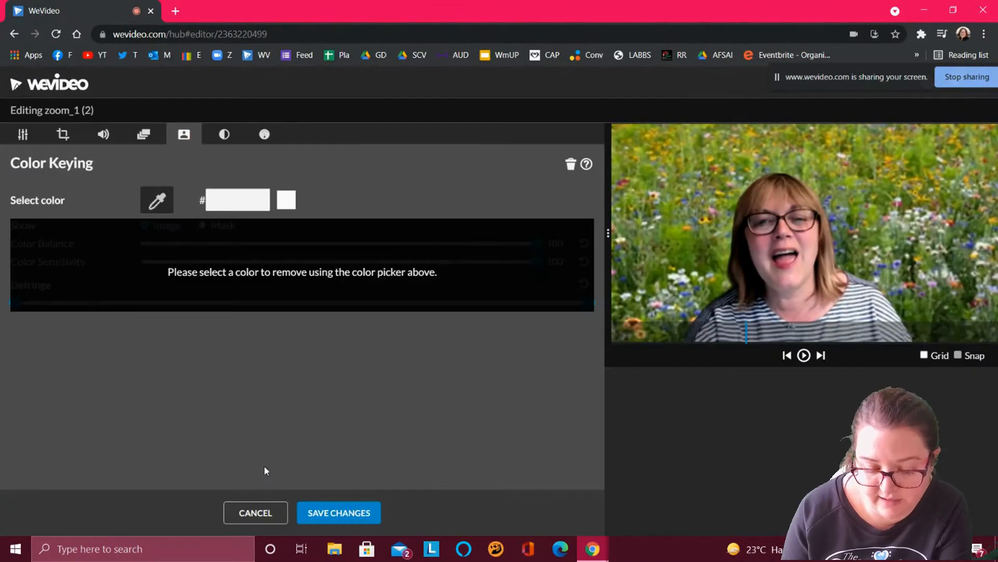
click(23, 135)
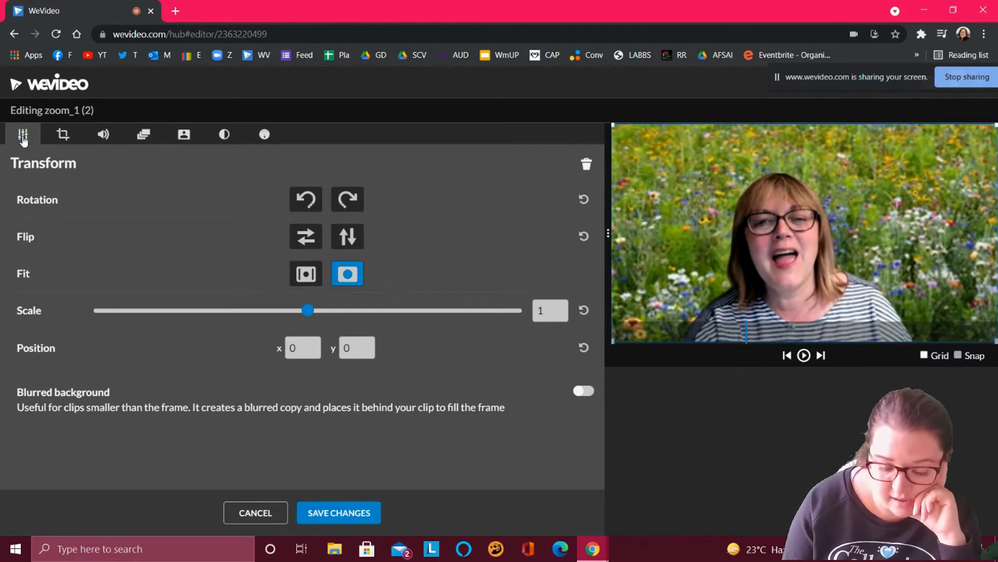
click(63, 138)
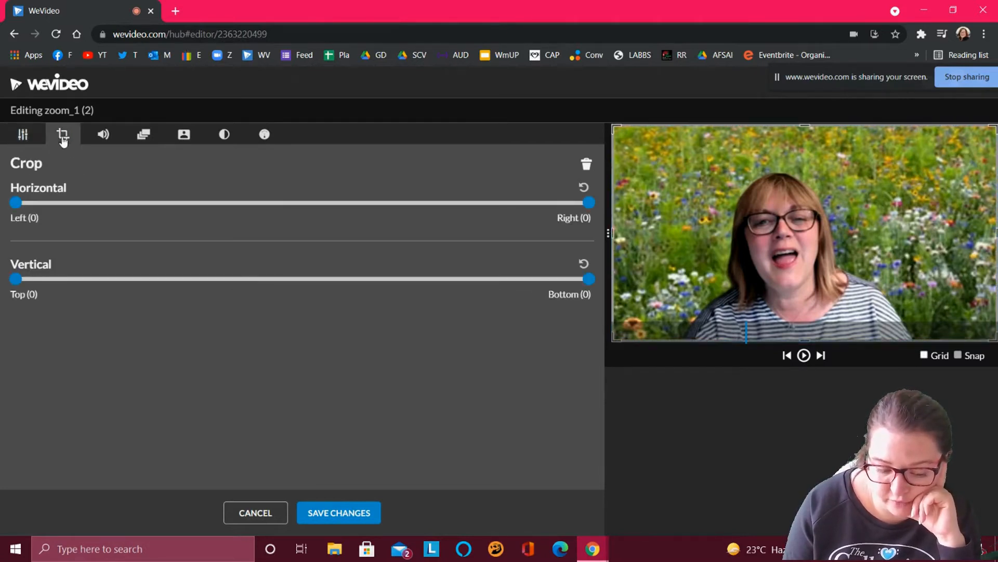
click(103, 135)
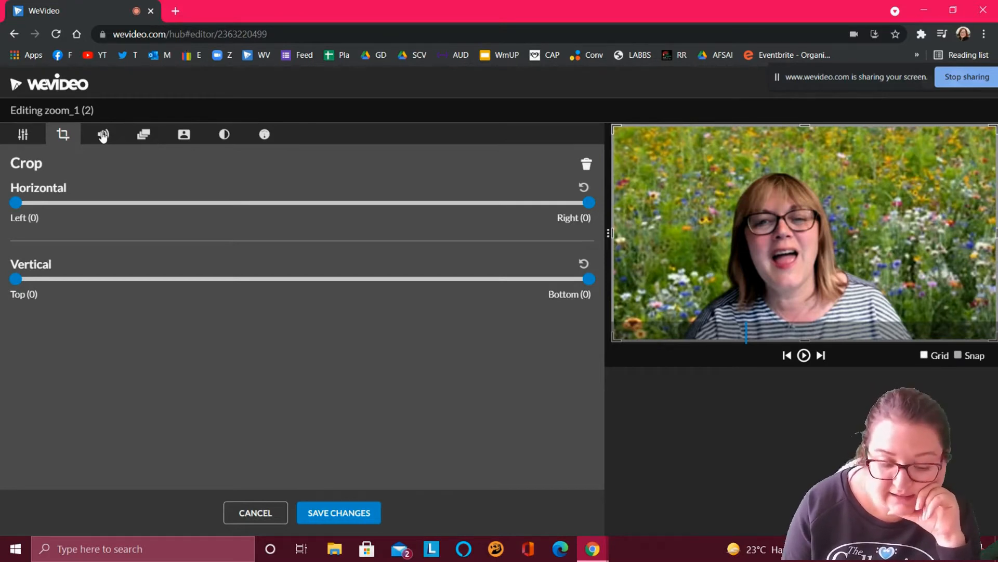
click(145, 137)
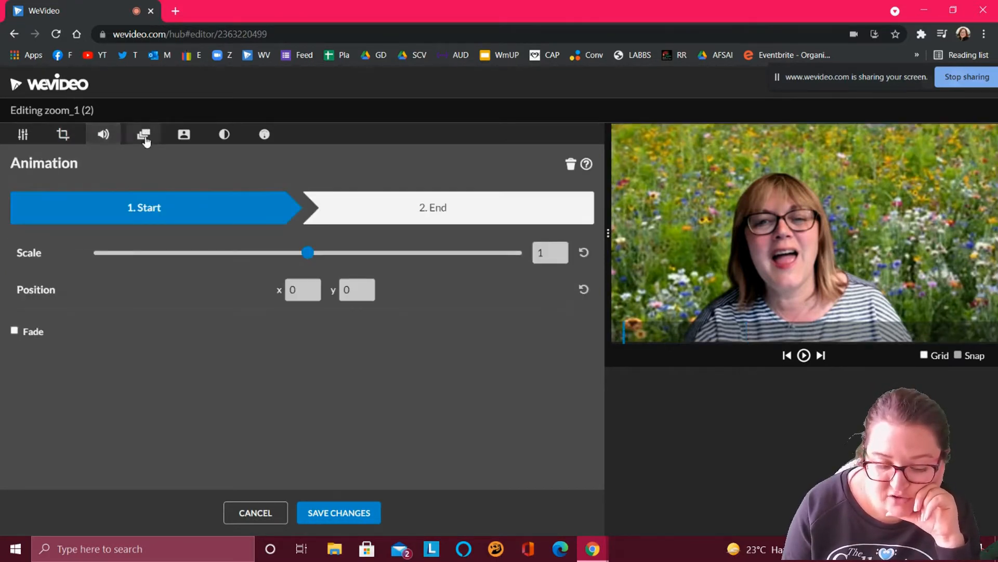
click(184, 137)
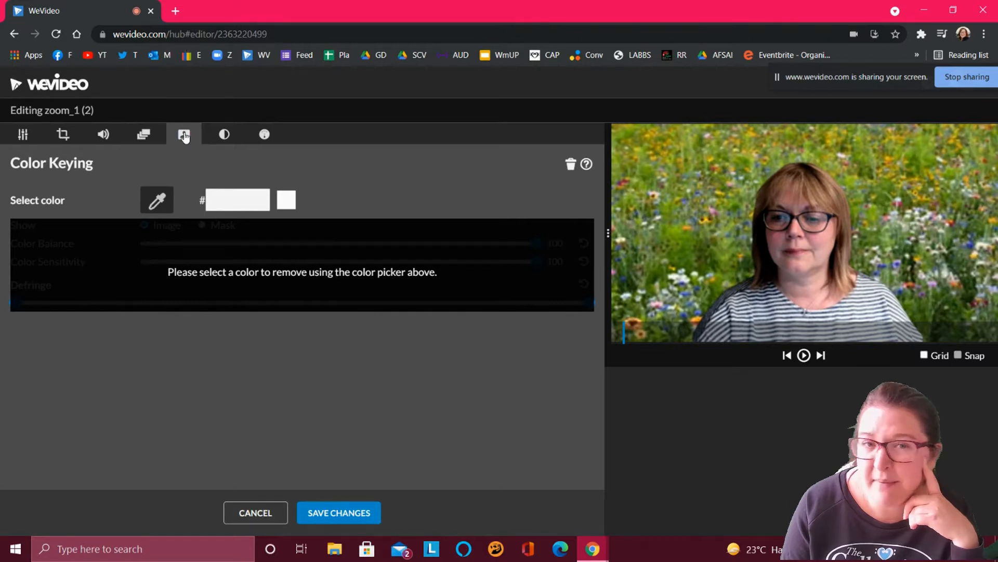
click(223, 136)
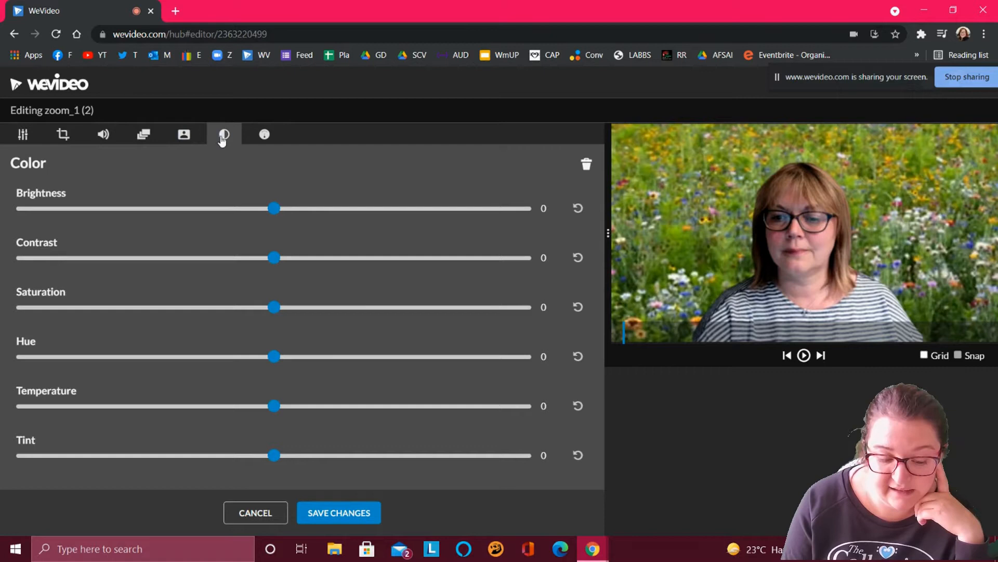
click(270, 140)
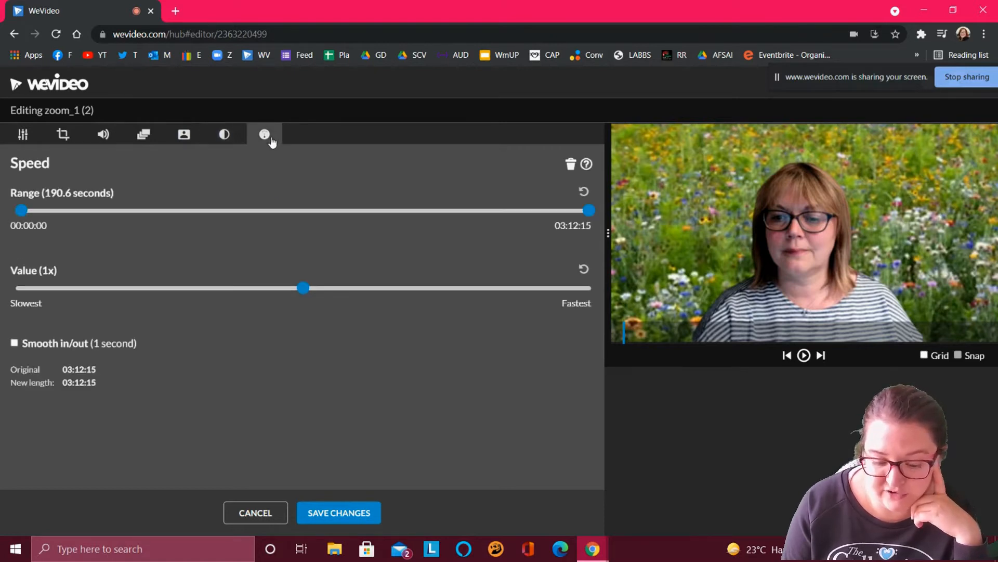
- Rotate the wildflower clip counterclockwise through four quarter turns using its Transform settings
click(22, 135)
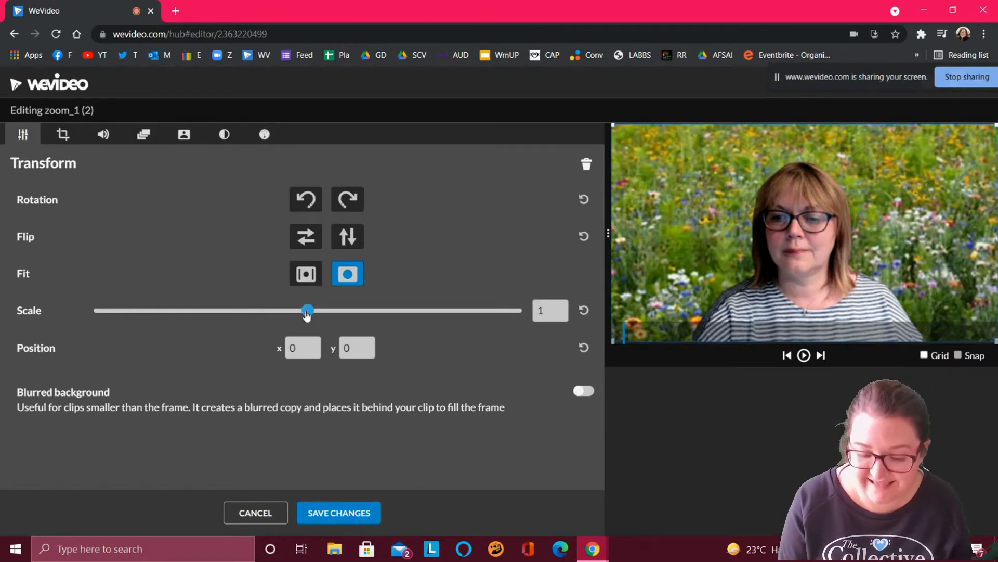
click(307, 199)
click(307, 199)
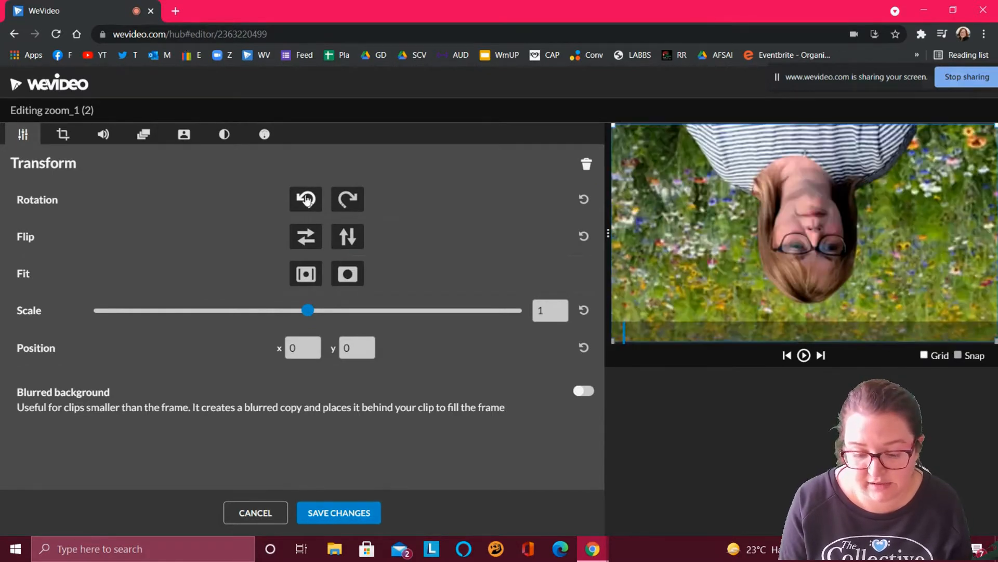
click(307, 199)
click(306, 199)
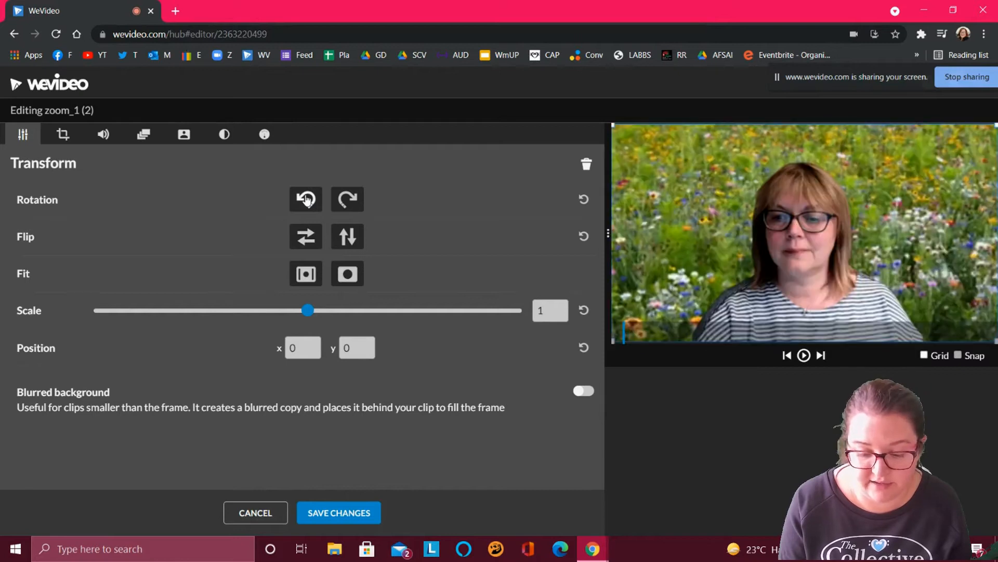
- Try flipping the wildflower clip horizontally and vertically, resetting the flip after each one
click(309, 244)
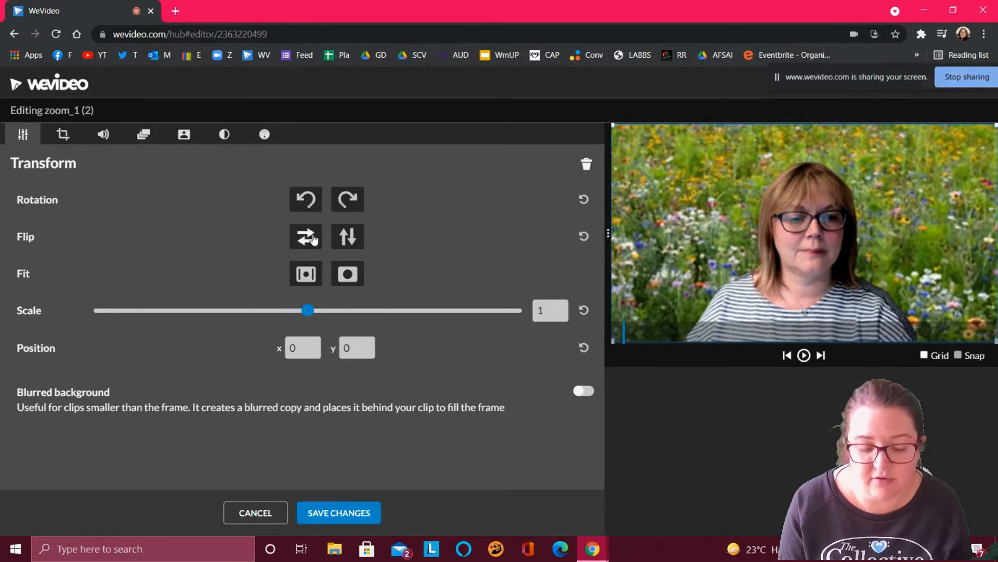
click(584, 239)
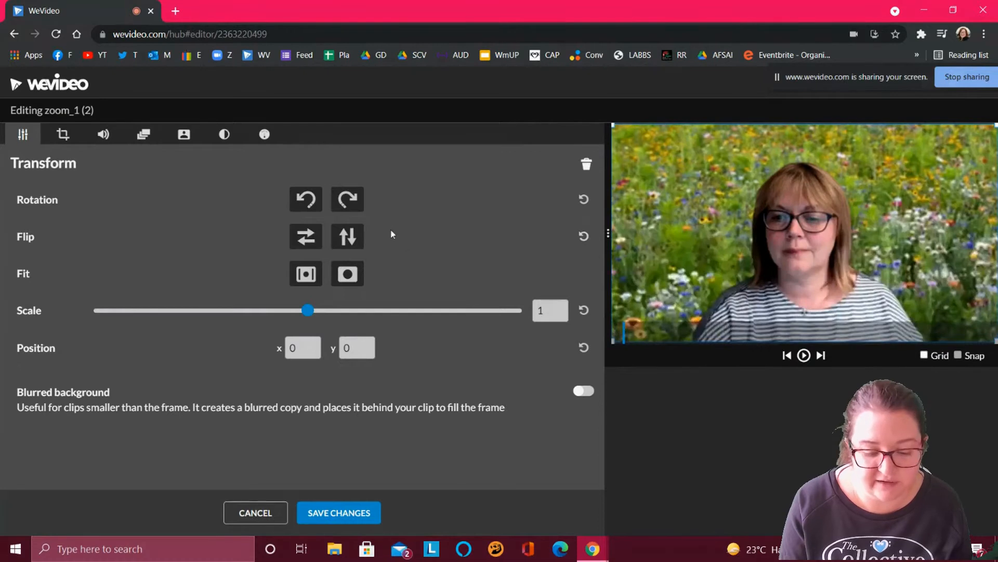
click(347, 238)
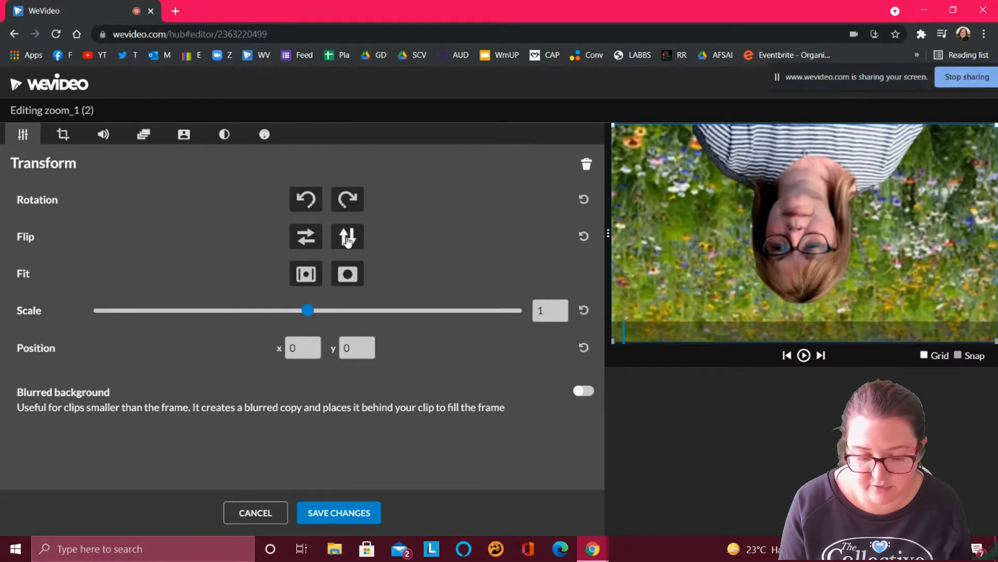
click(583, 237)
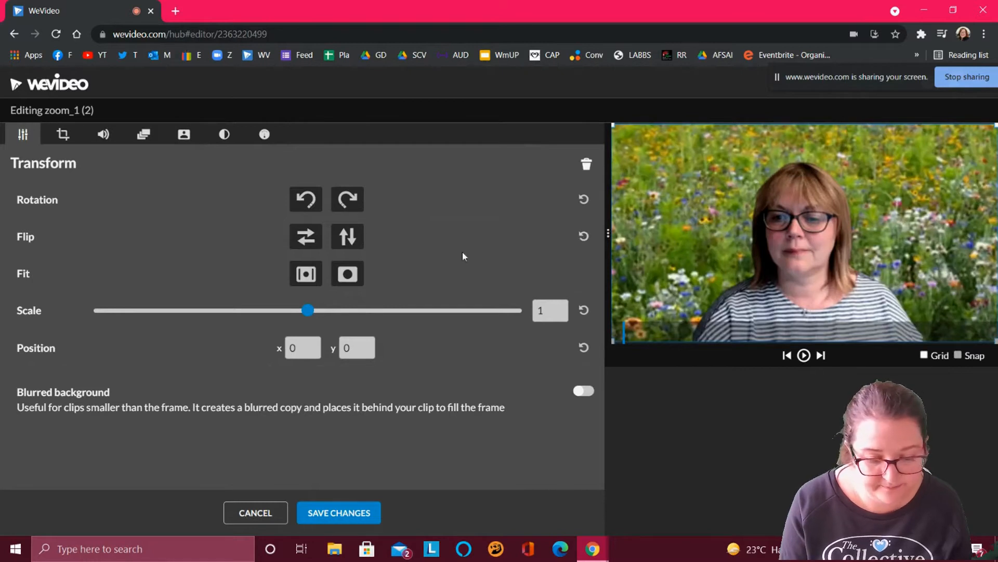
- Compare both Fit options on the wildflower clip and keep the first one selected
click(306, 274)
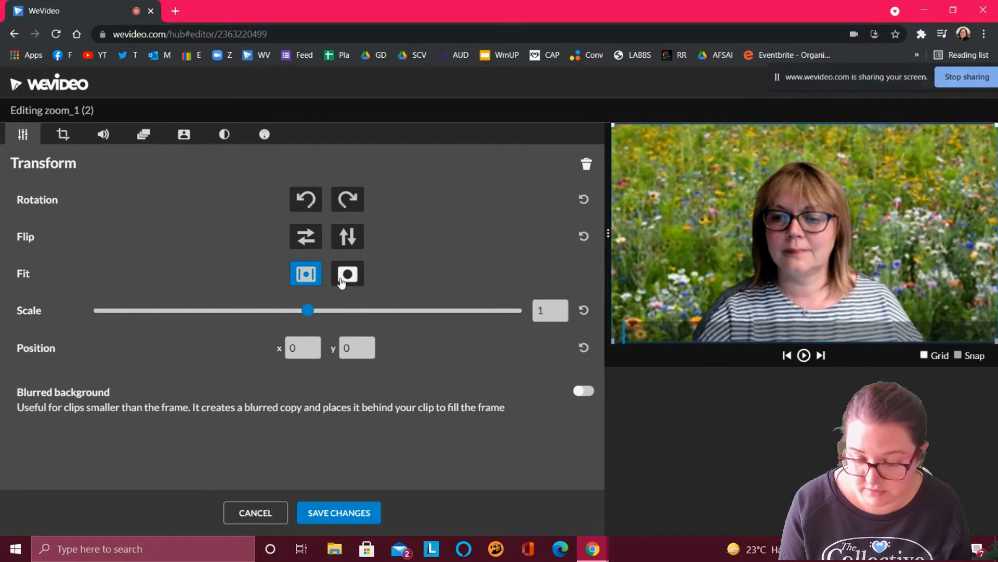
click(341, 281)
click(308, 276)
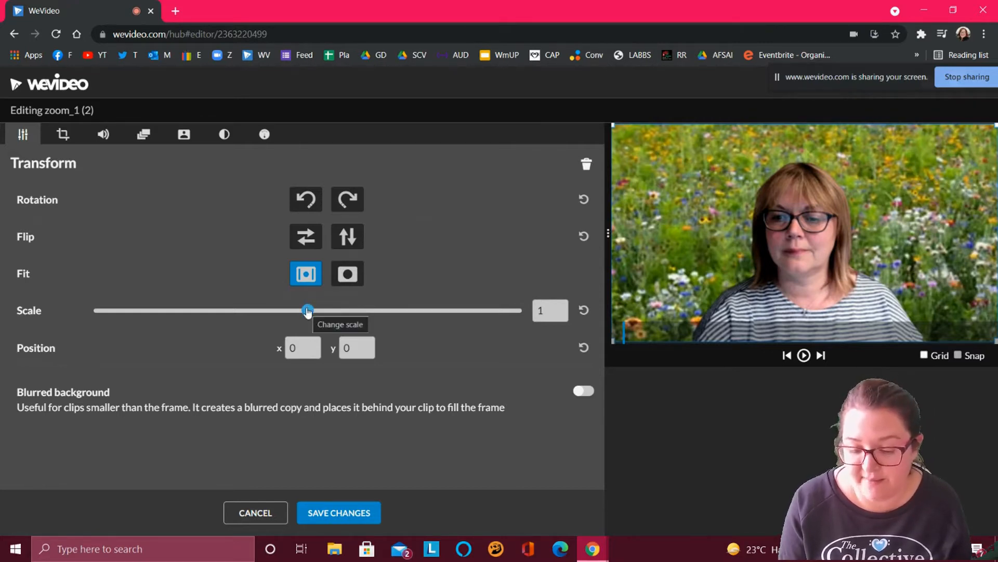
- Scale the wildflower clip to 0.5 and move it into the frame's upper-left quarter, at about x -3, y 8
drag(308, 311, 201, 310)
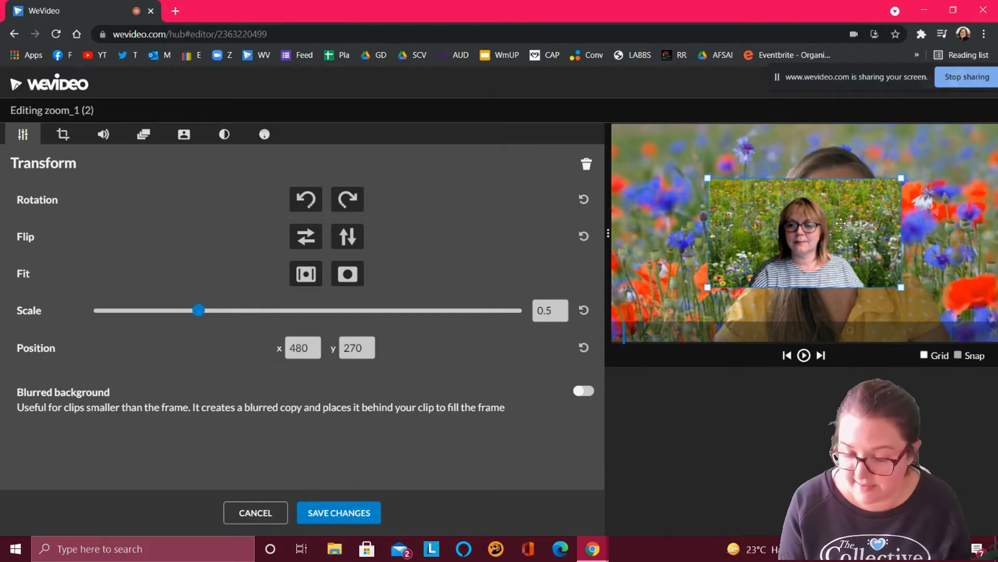
drag(830, 223, 734, 168)
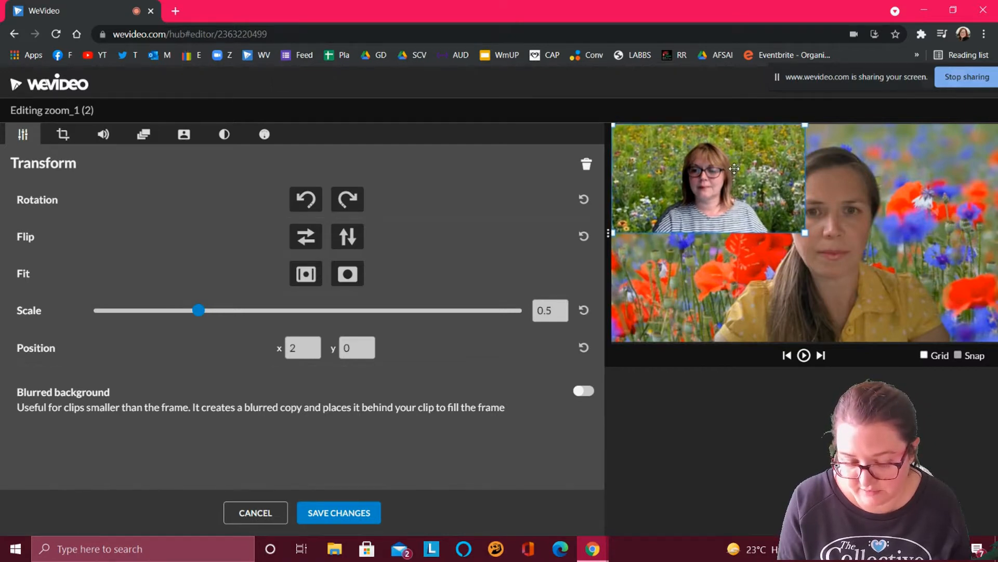
drag(734, 170, 733, 170)
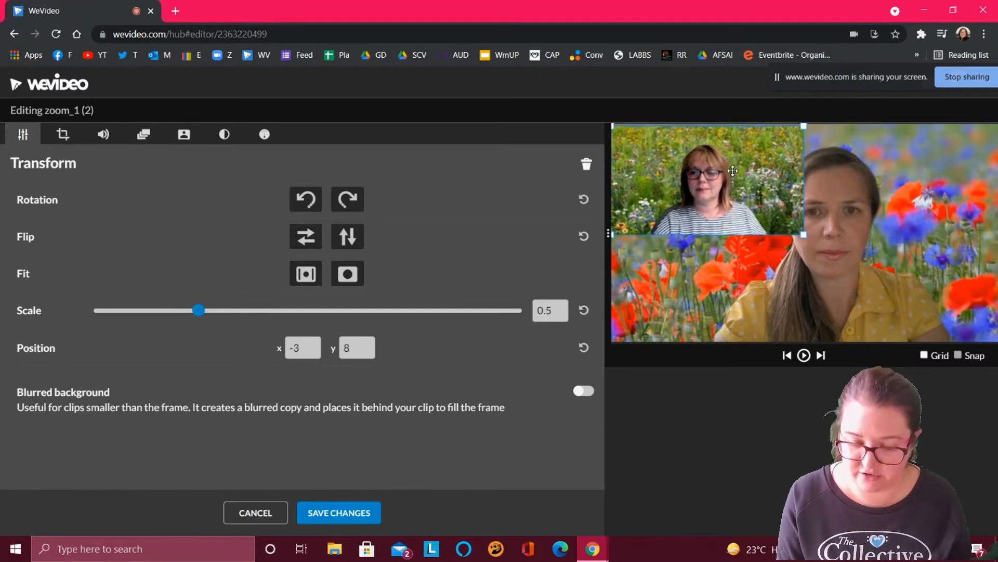
- Set the wildflower clip's position to exactly x 0, y 0 and save the changes
click(308, 348)
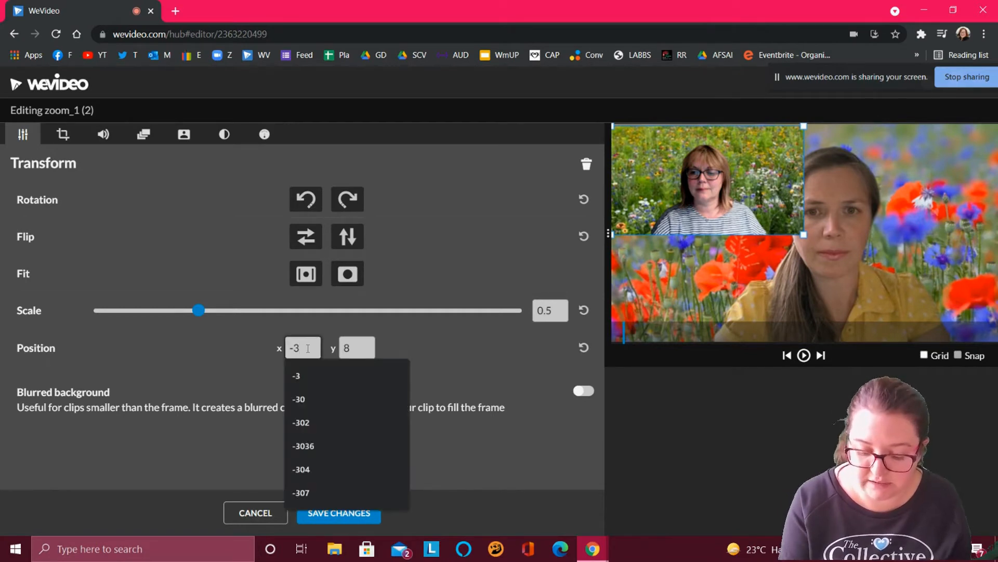
key(BackSpace)
key(BackSpace)
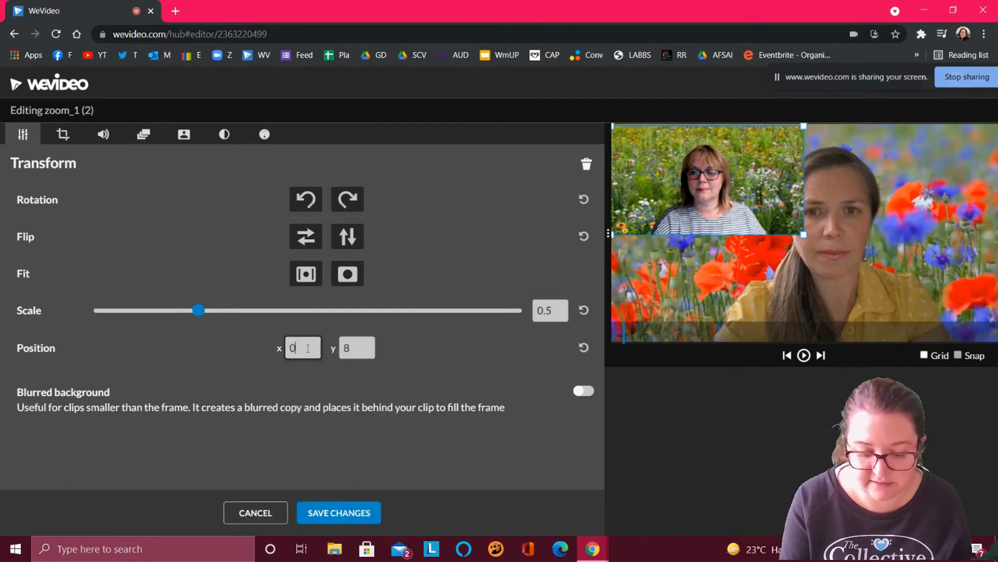
key(Tab)
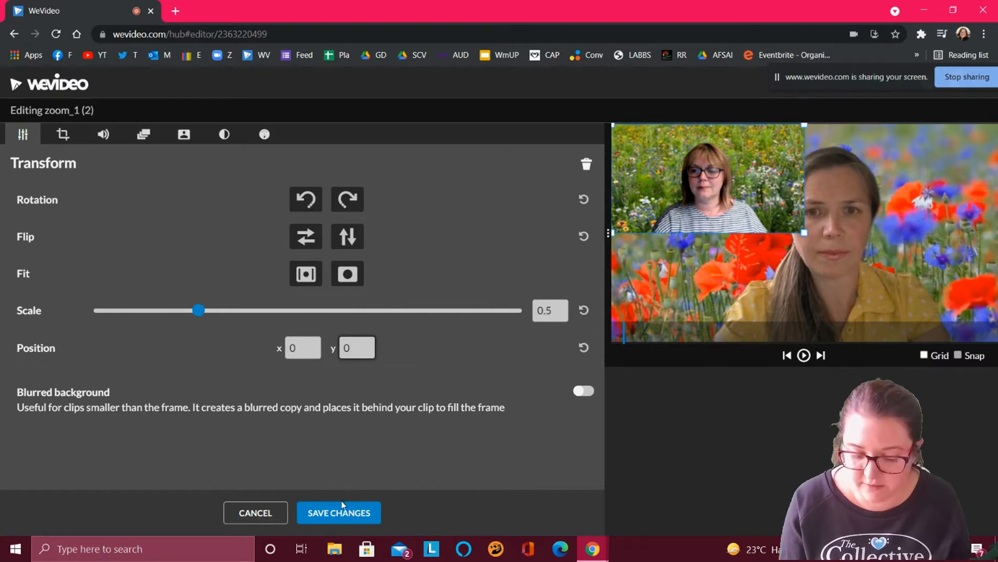
click(339, 514)
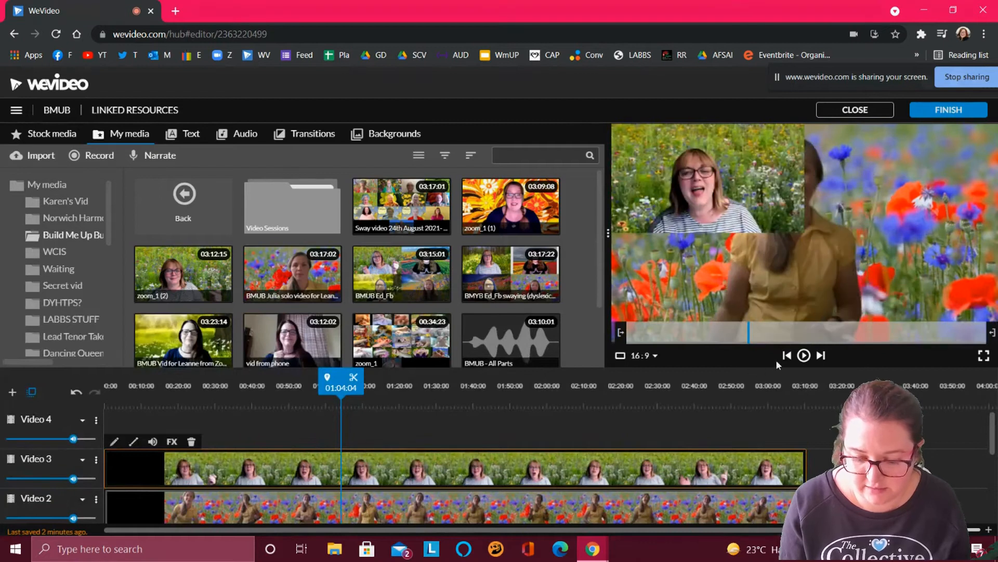
- Play a few seconds of the project from about 27 seconds to check the resized wildflower clip
click(787, 357)
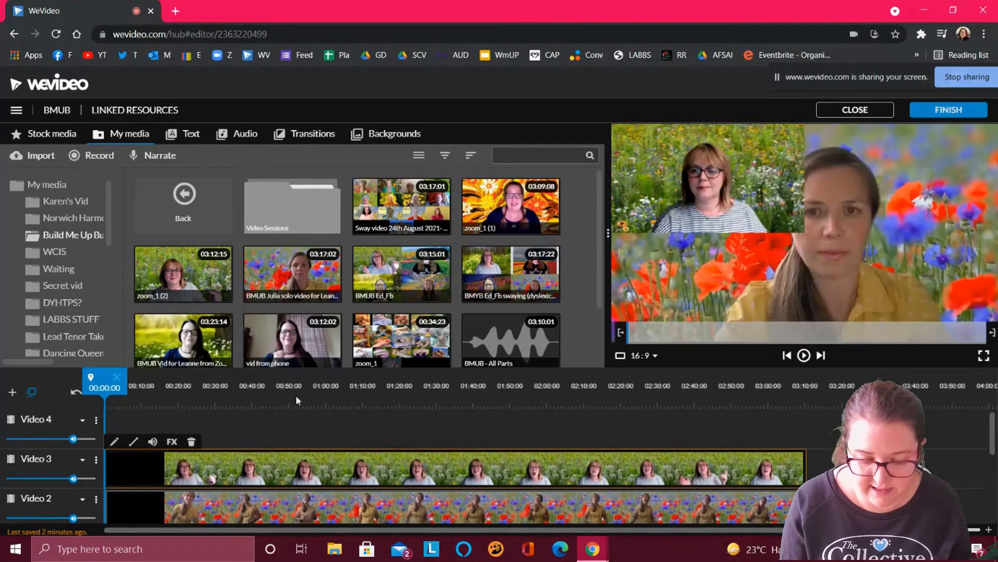
click(204, 390)
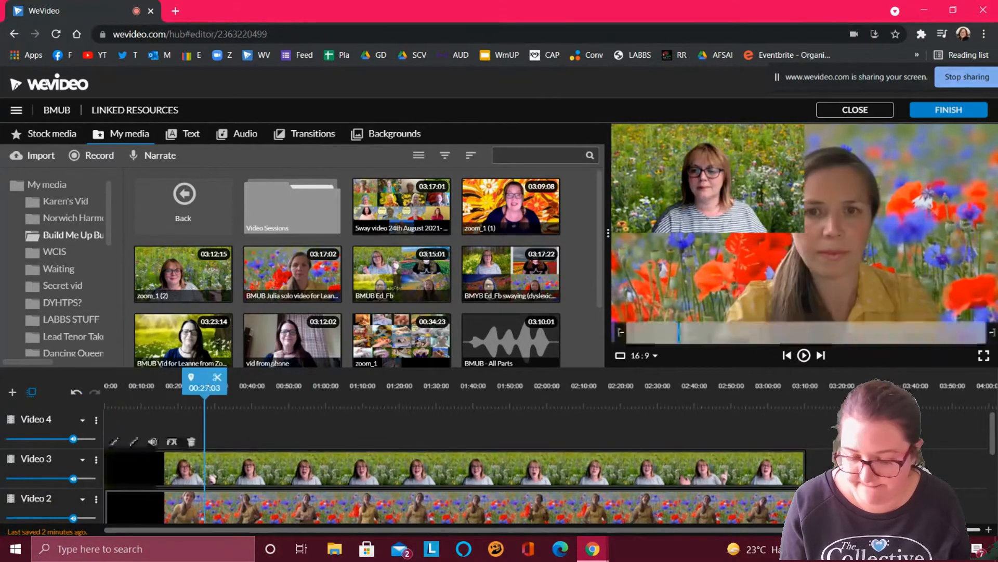
click(804, 356)
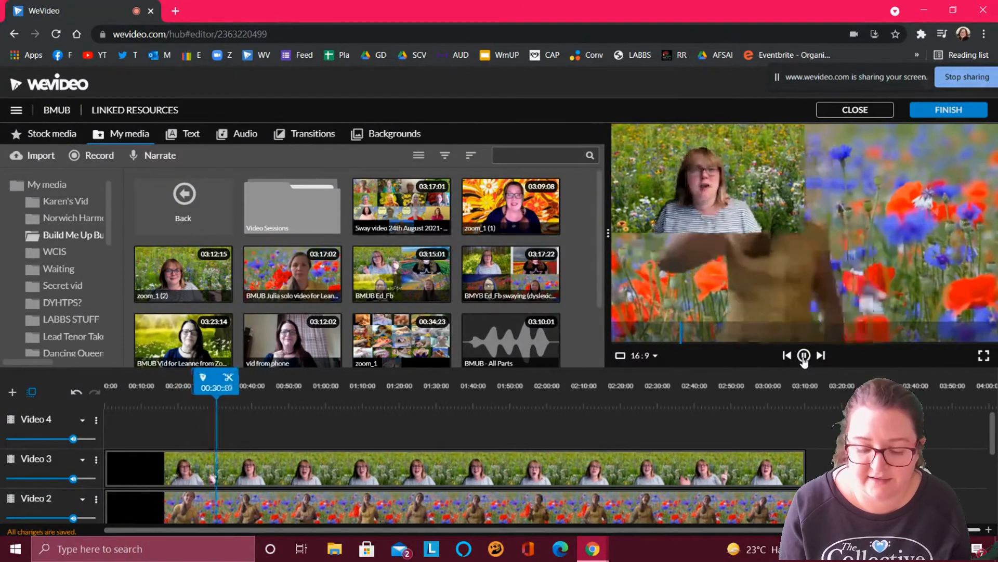
click(803, 356)
- Lower the volume of the Video 3 and Video 2 tracks all the way to silent
mouse_move(73, 480)
drag(74, 480, 1, 485)
mouse_move(75, 516)
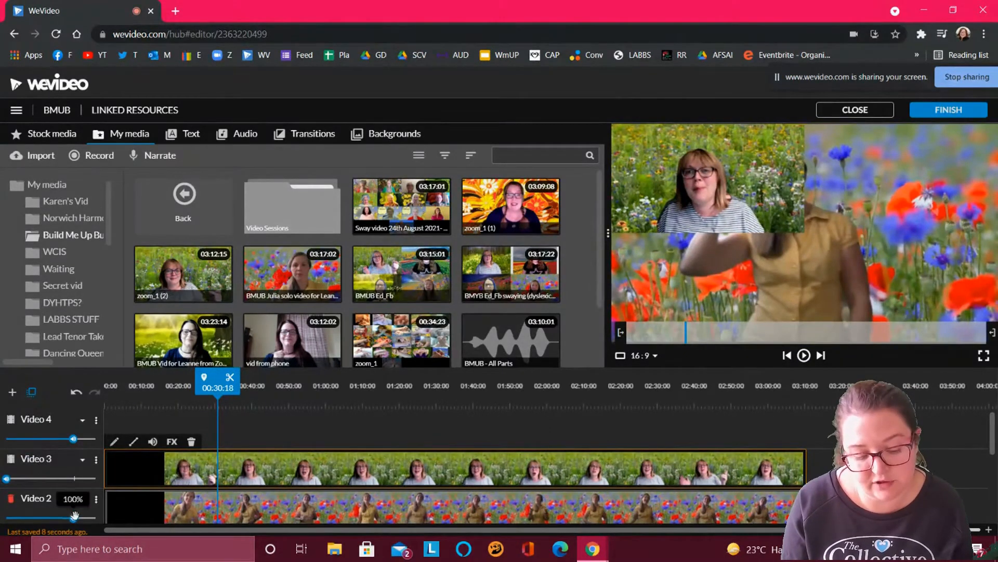
drag(74, 517, 3, 518)
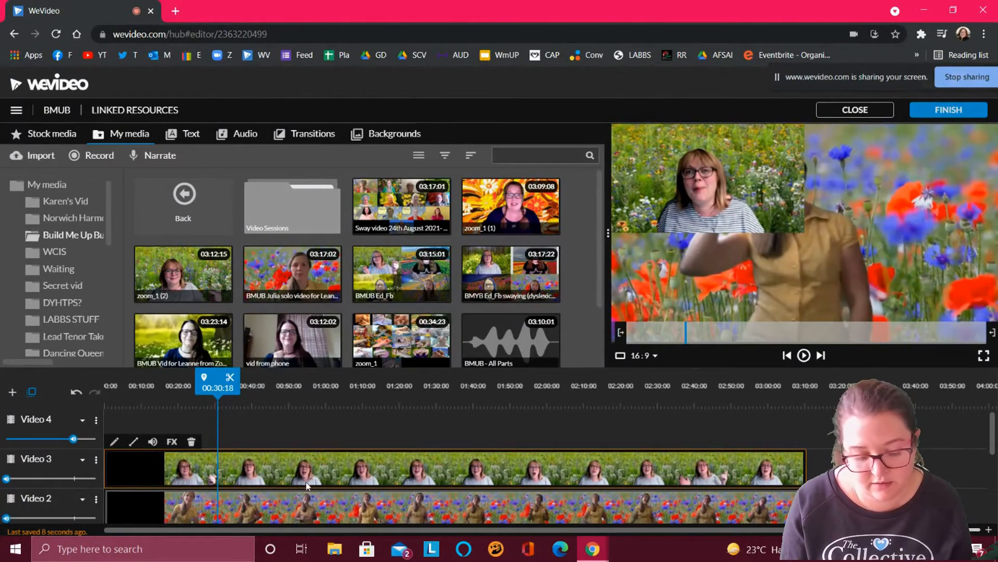
- Check the volumes of the lower tracks and play a short stretch to hear the remaining audio
scroll(307, 486, down, 3)
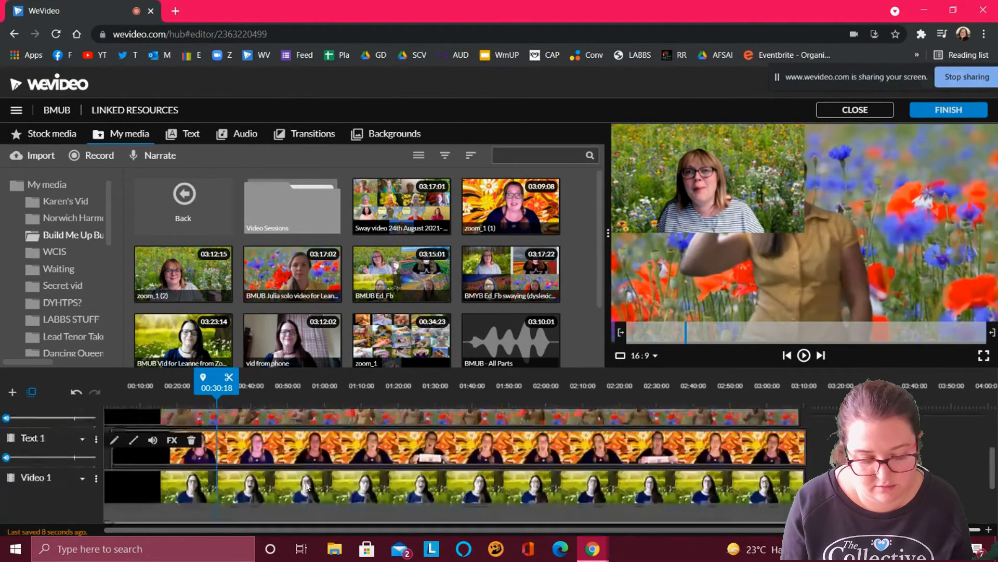
scroll(307, 486, up, 3)
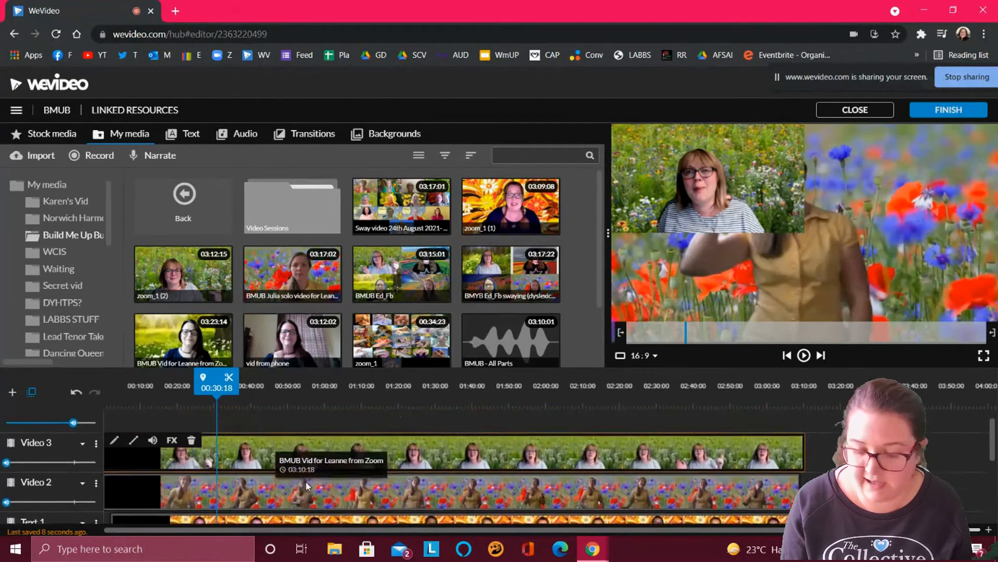
click(804, 355)
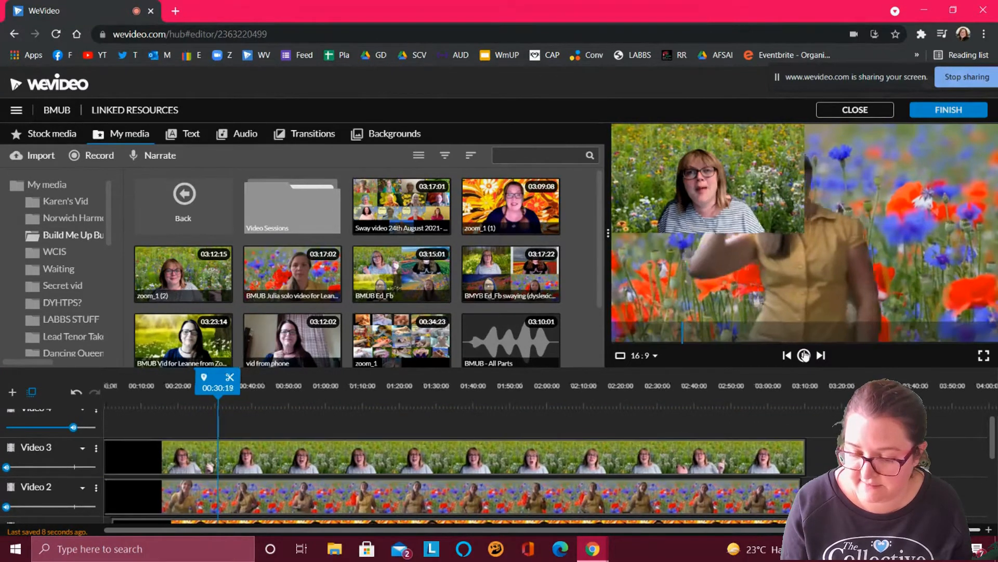
click(804, 356)
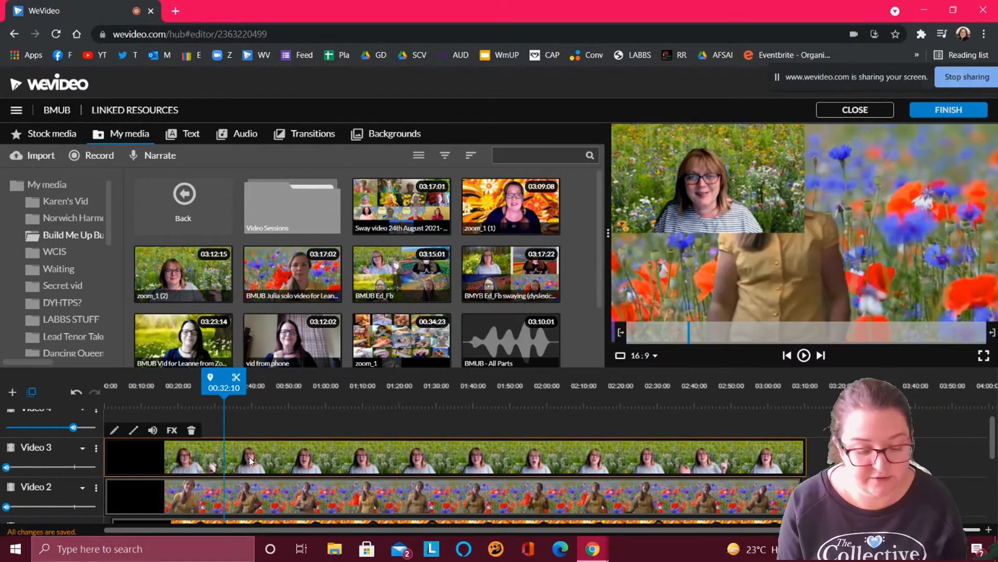
- Open the Video 2 poppy clip for editing, scale it to 0.5 and move it into the frame's upper-right quarter, at about x 957, y 2
scroll(201, 485, down, 1)
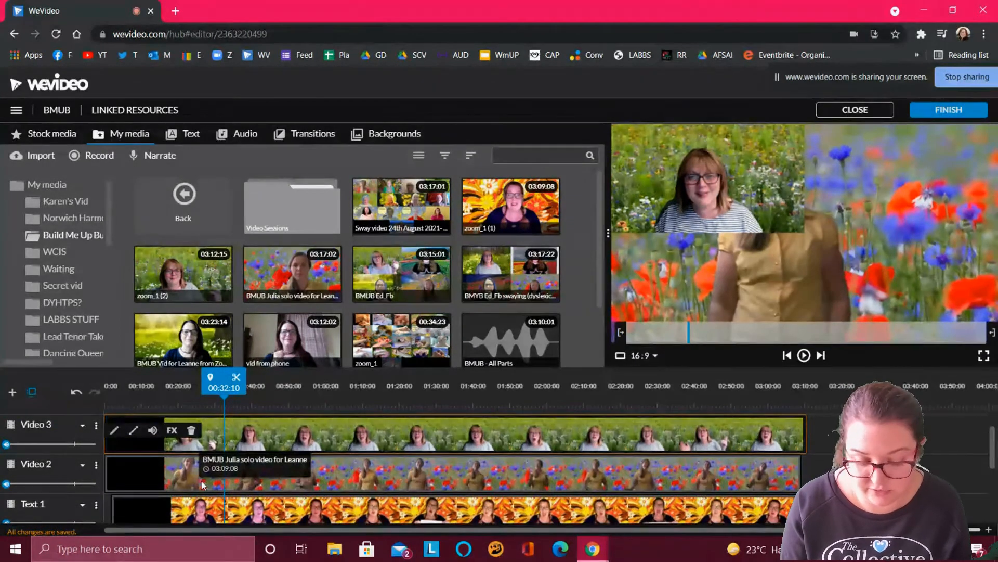
double_click(202, 484)
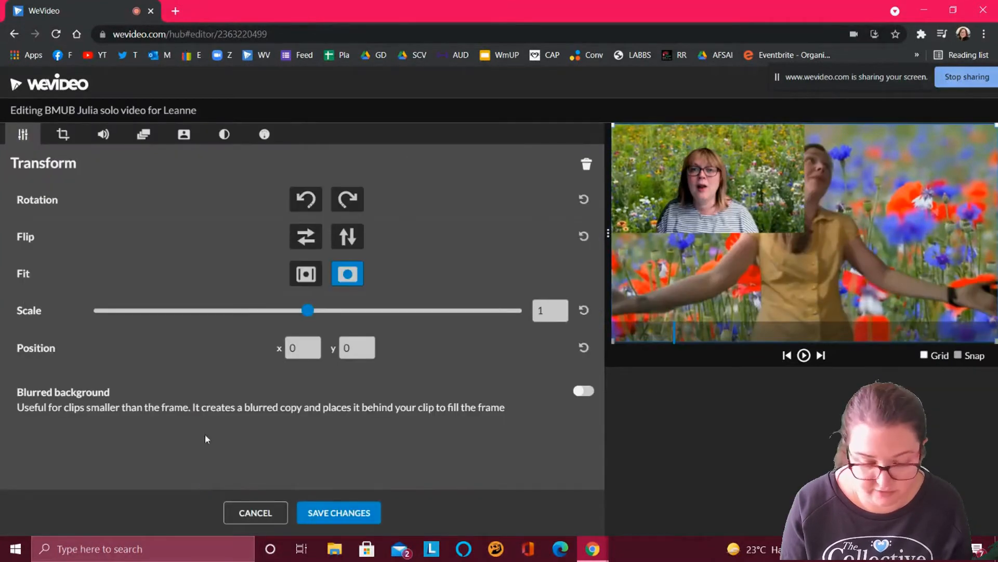
drag(308, 310, 201, 318)
drag(796, 253, 881, 207)
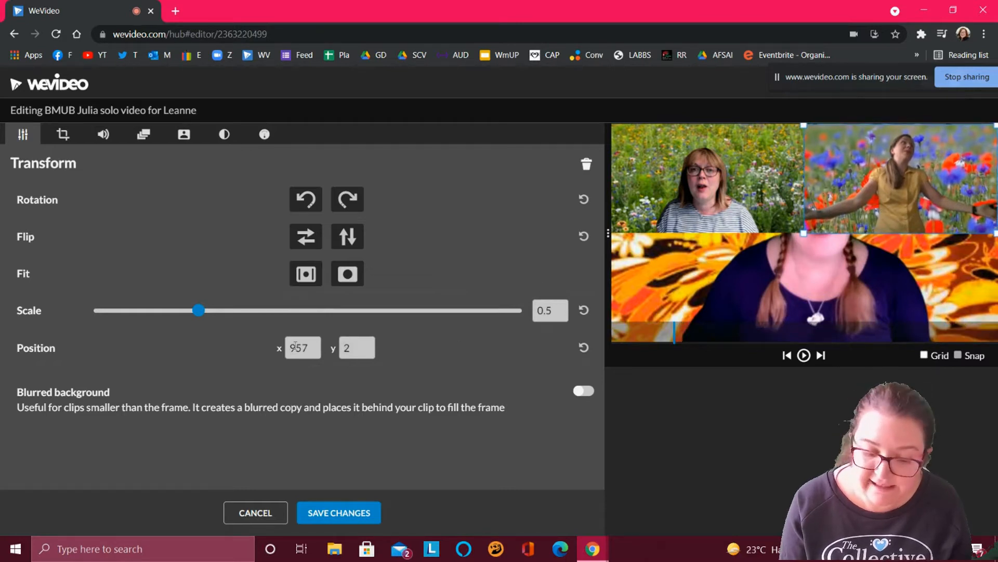
- Set the poppy clip's position to exactly x 960, y 0 and save the changes
double_click(314, 350)
text(9)
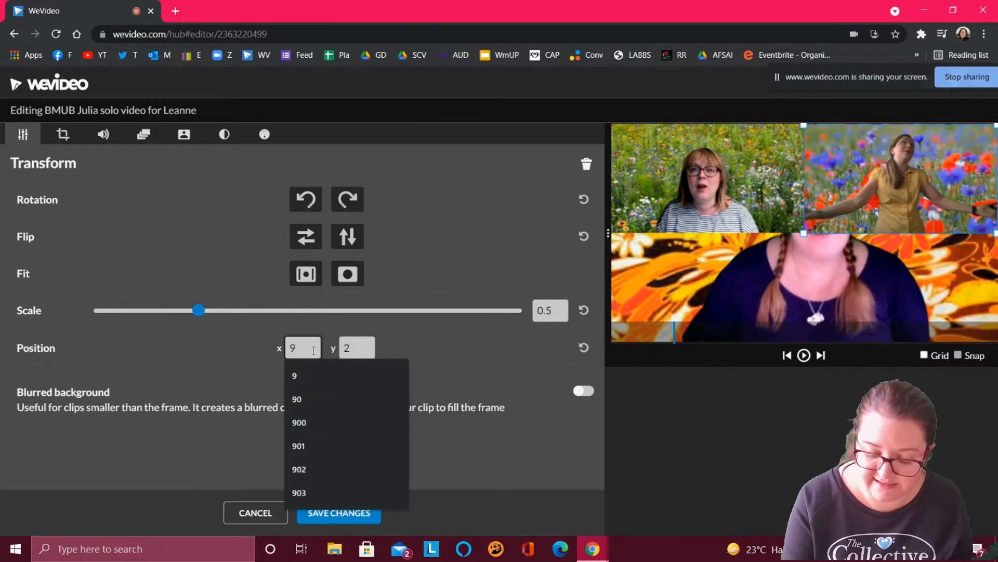
text(60)
key(Tab)
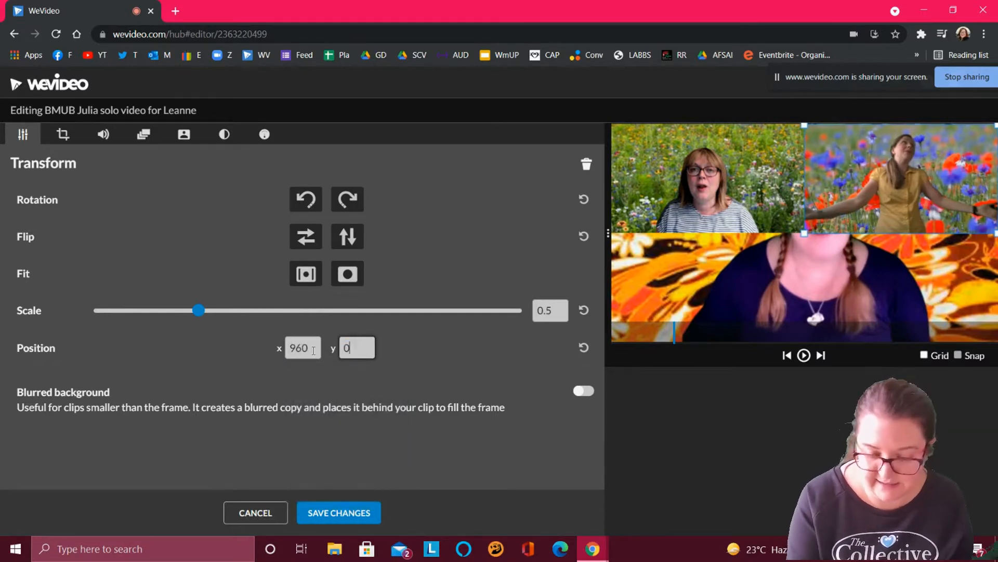
text(0)
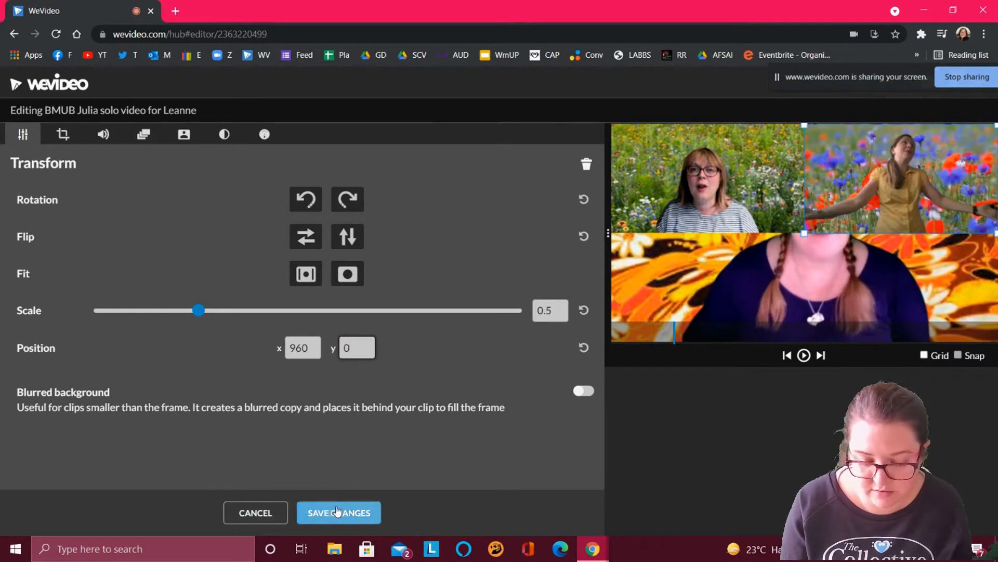
click(337, 512)
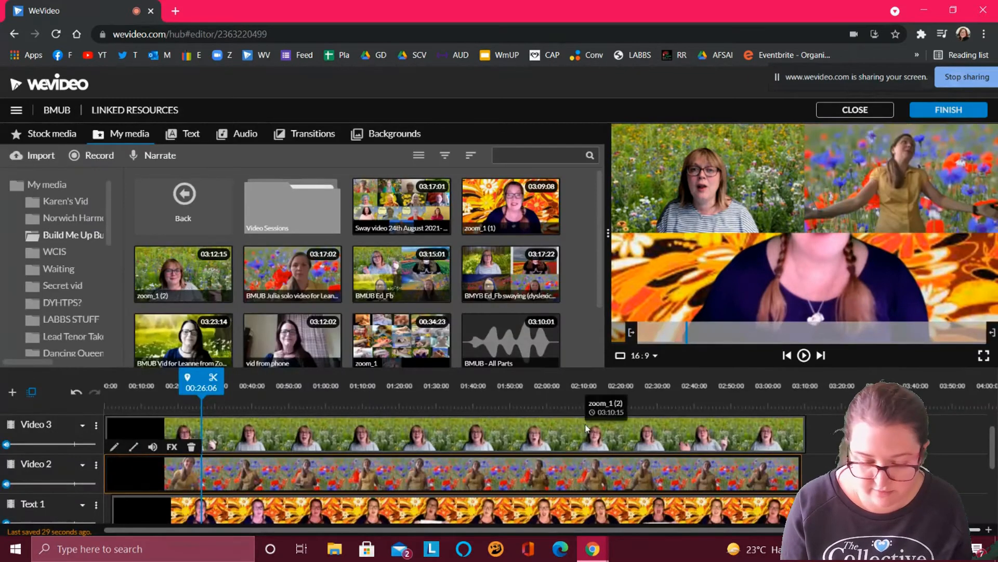
- Open the orange floral clip on Text 1, scale it to 0.5 and move it into the frame's lower-left quarter, at about x -10, y 531
scroll(244, 509, down, 1)
scroll(245, 509, down, 1)
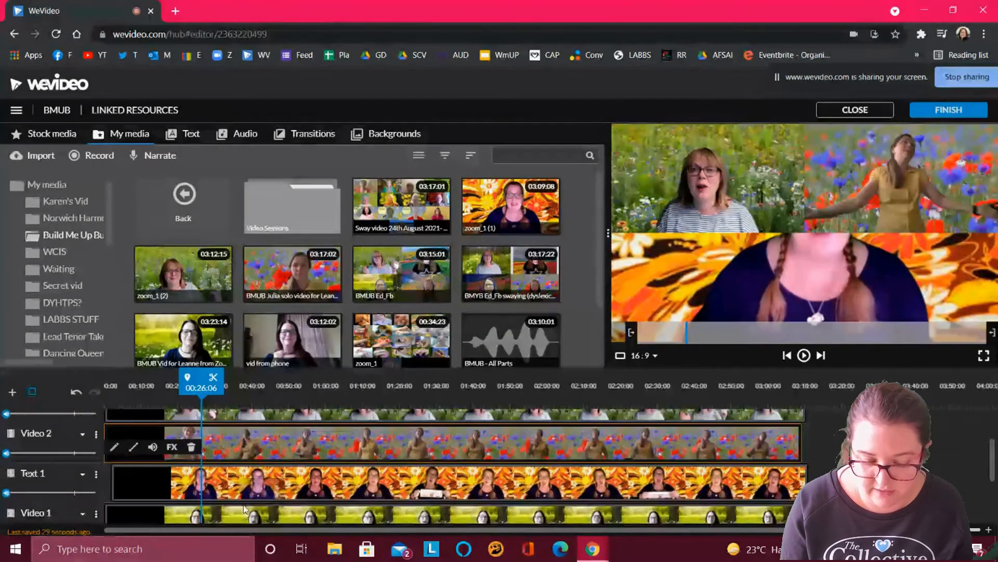
click(217, 483)
double_click(217, 483)
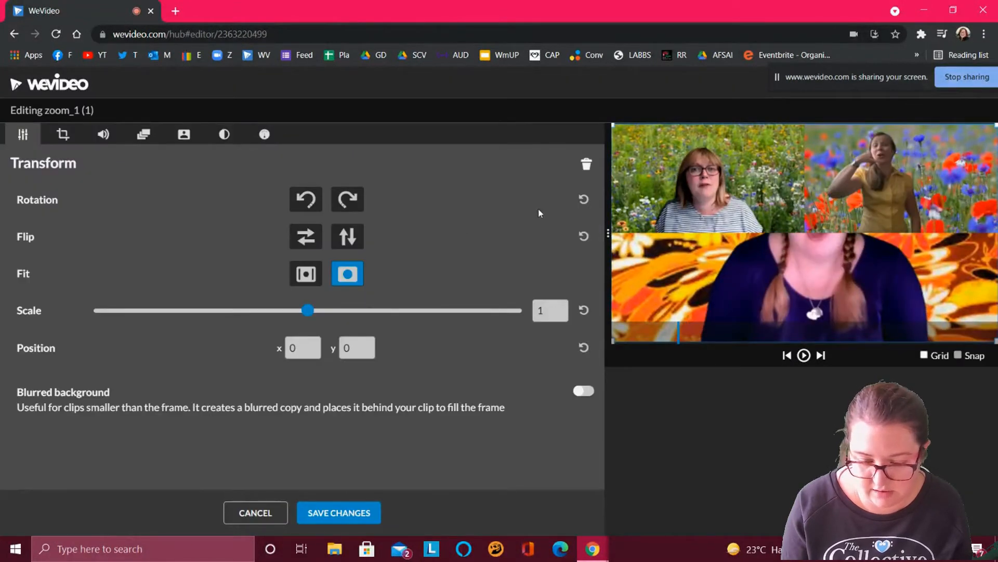
drag(308, 310, 198, 297)
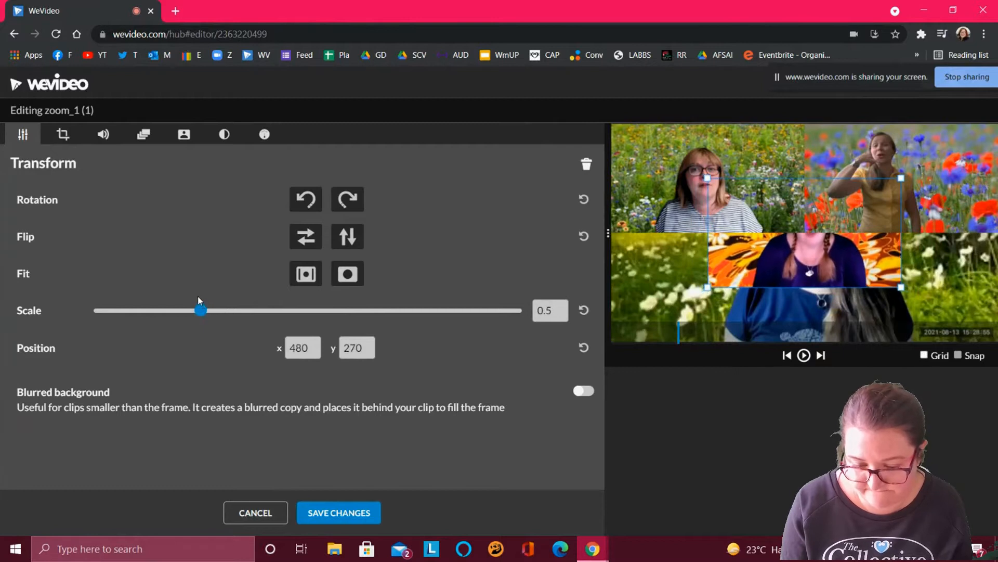
drag(789, 249, 689, 302)
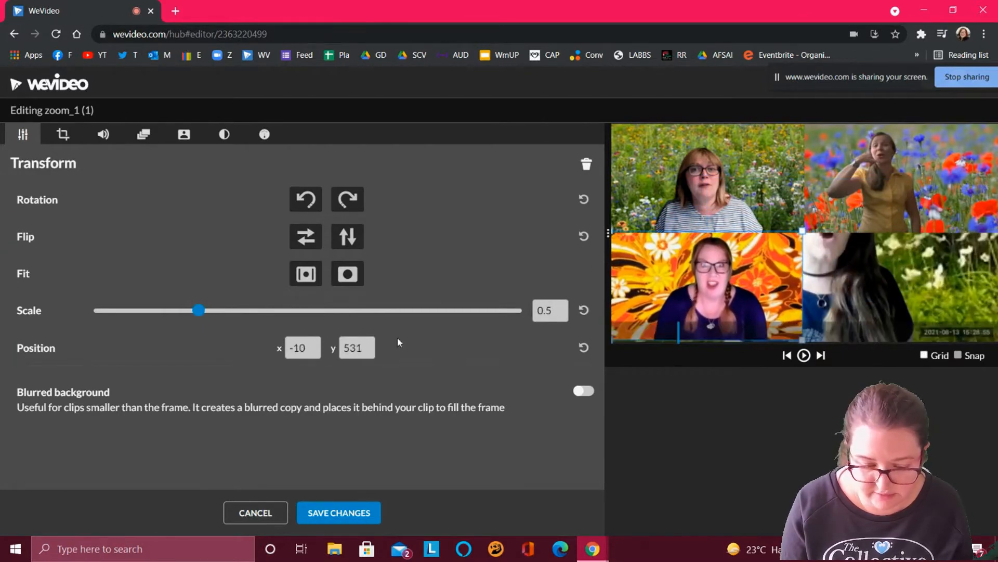
- Set the orange floral clip's position to exactly x 0, y 540 and save the changes
click(312, 350)
key(BackSpace)
key(BackSpace)
key(BackSpace)
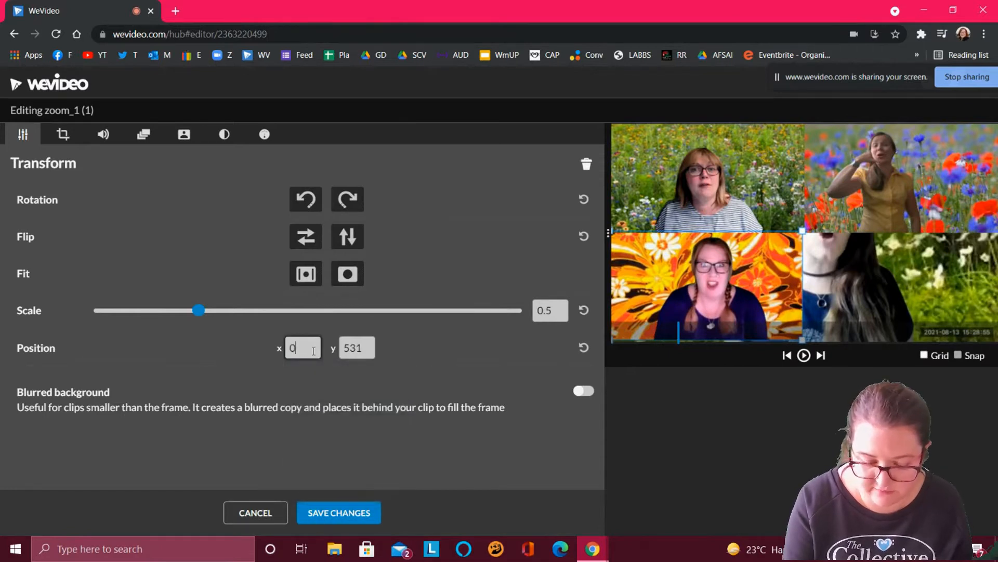
key(Tab)
text(540)
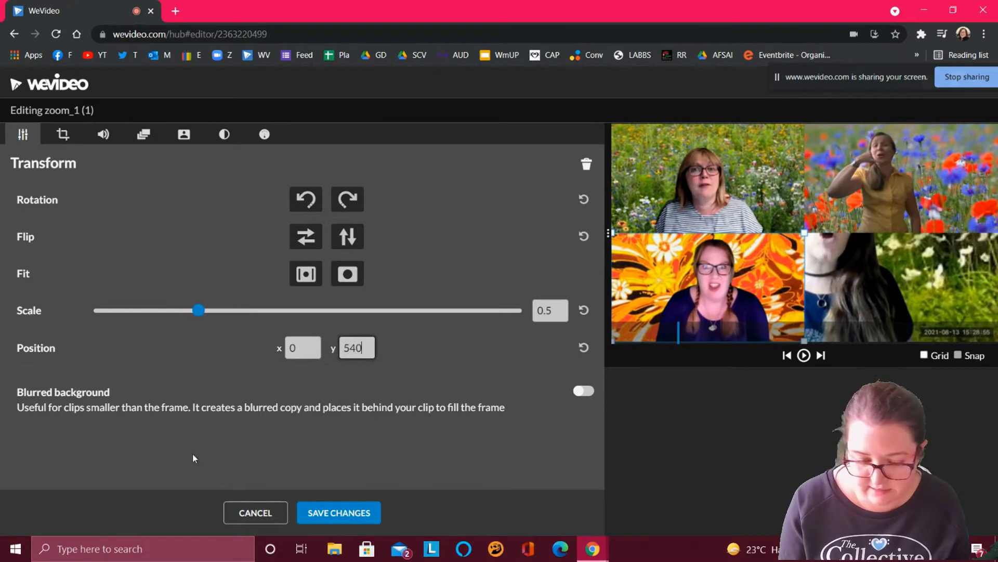
click(362, 515)
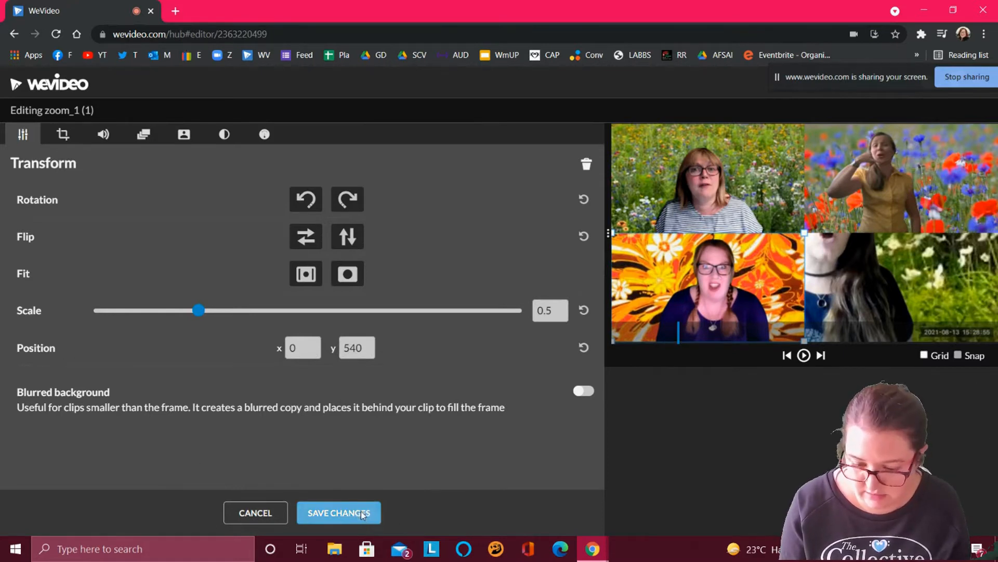
- Open the Video 1 meadow clip, scale it to 0.5 and move it into the frame's lower-right quarter, at about x 957, y 544
scroll(280, 486, down, 3)
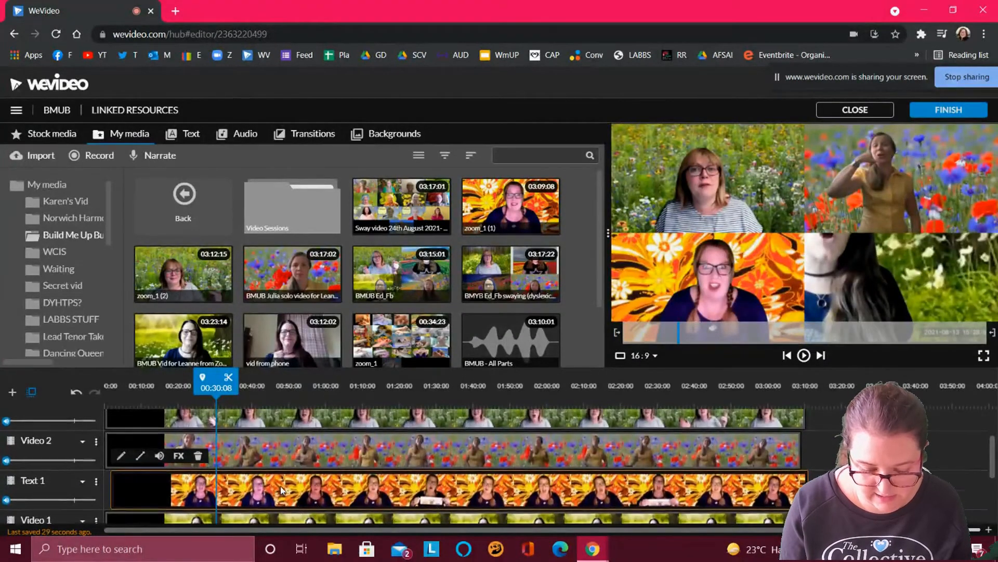
double_click(268, 439)
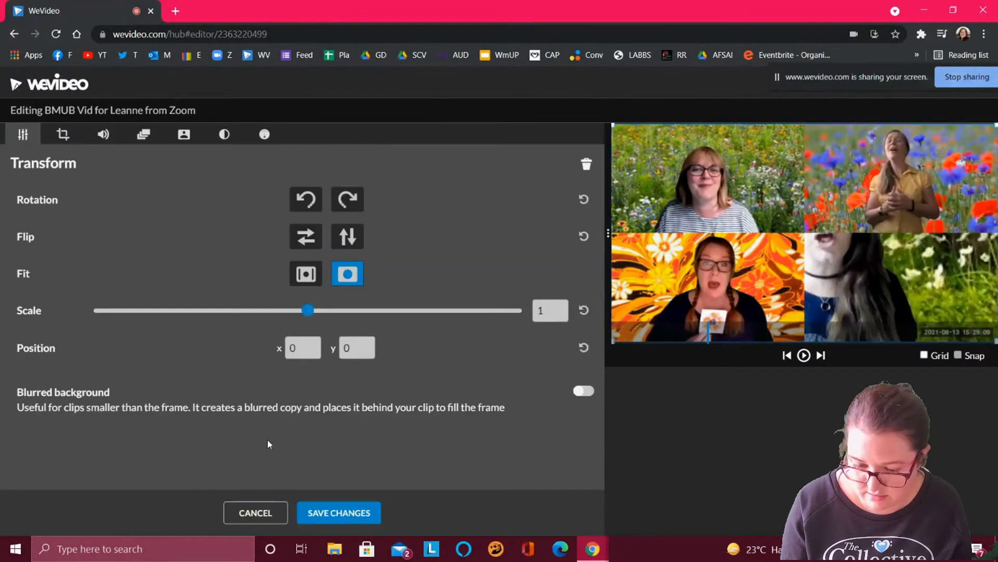
drag(636, 207, 714, 283)
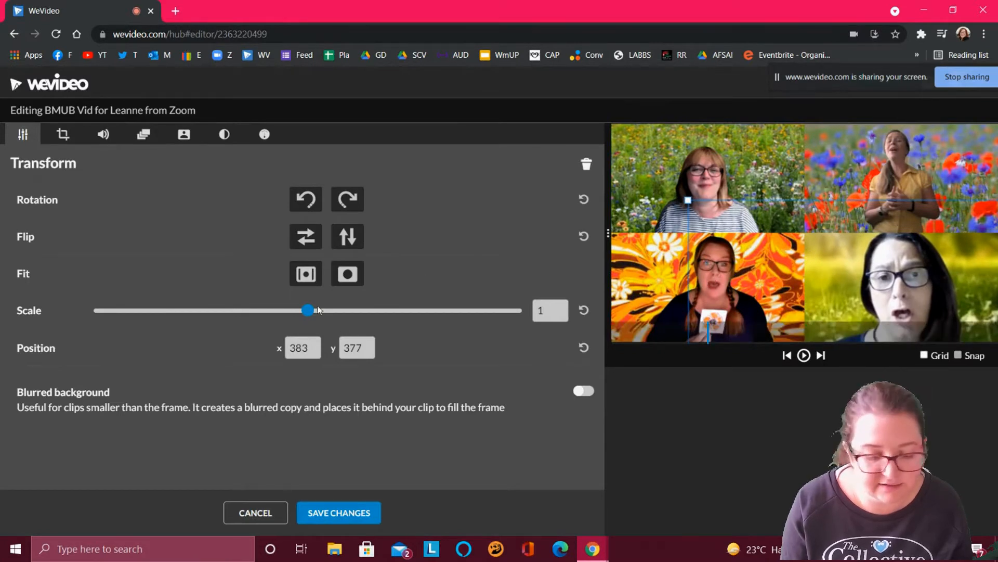
drag(308, 310, 201, 314)
drag(851, 282, 872, 262)
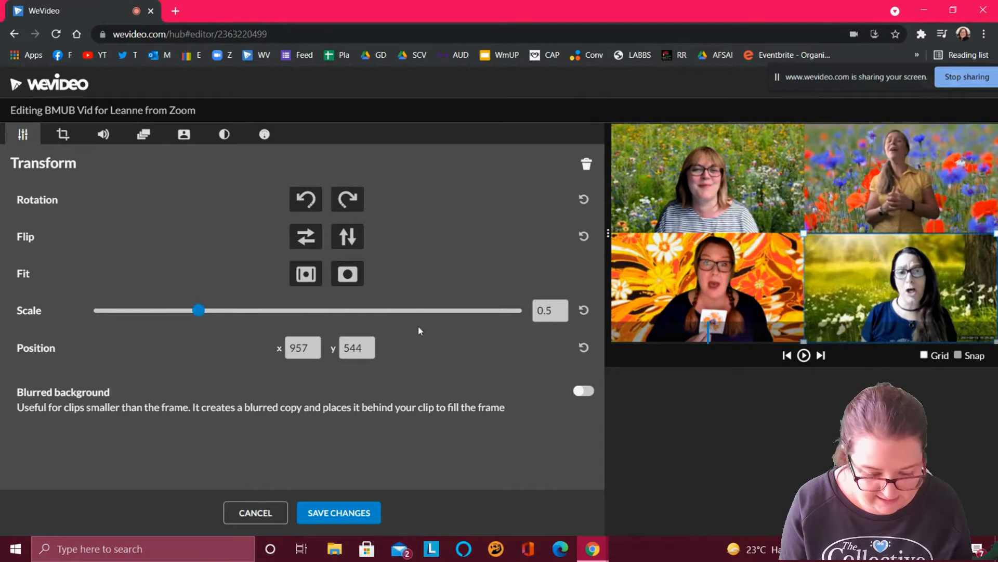
- Set the Video 1 meadow clip's position to exactly x 960, y 540 and save the changes
double_click(310, 347)
text(960)
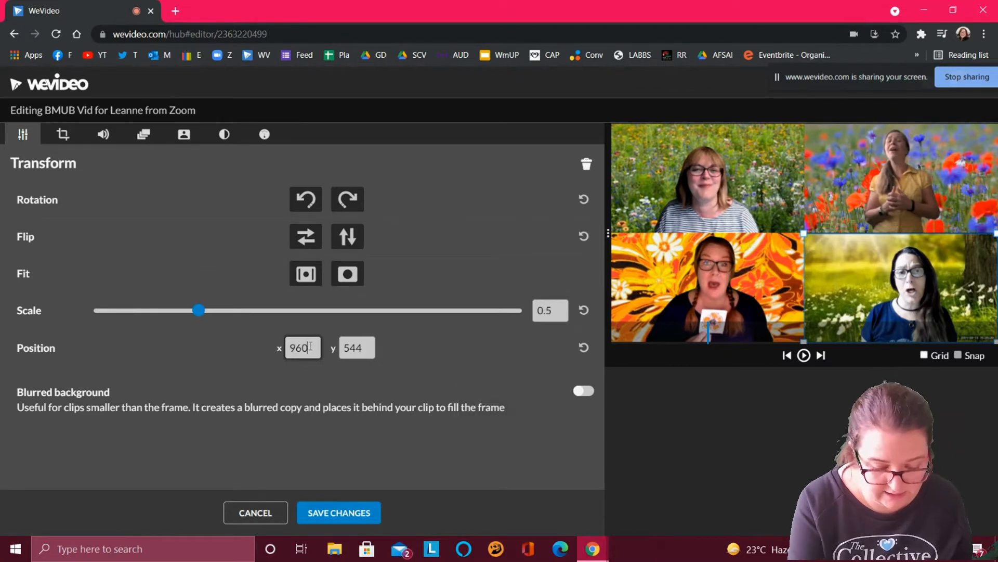
key(Tab)
text(540)
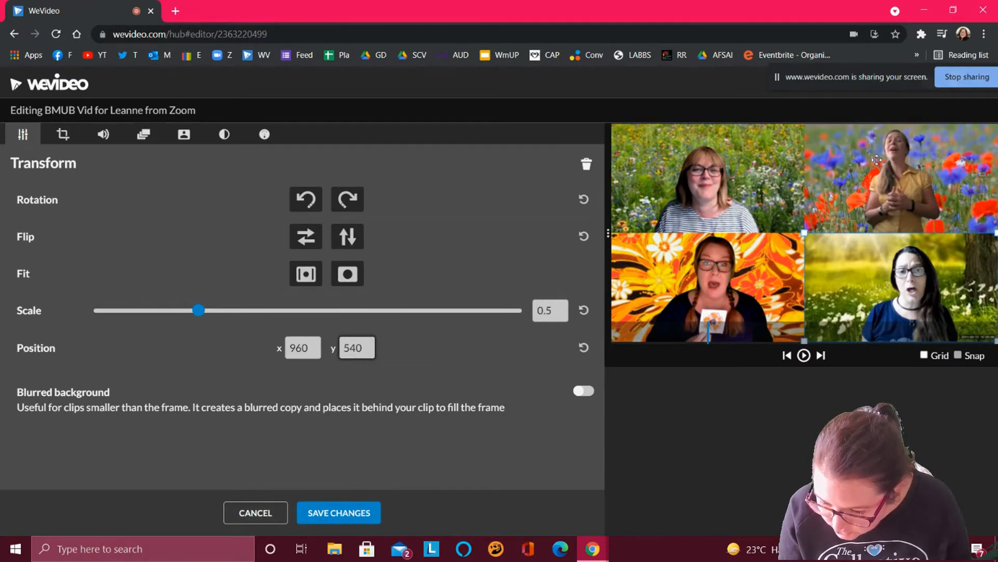
click(345, 512)
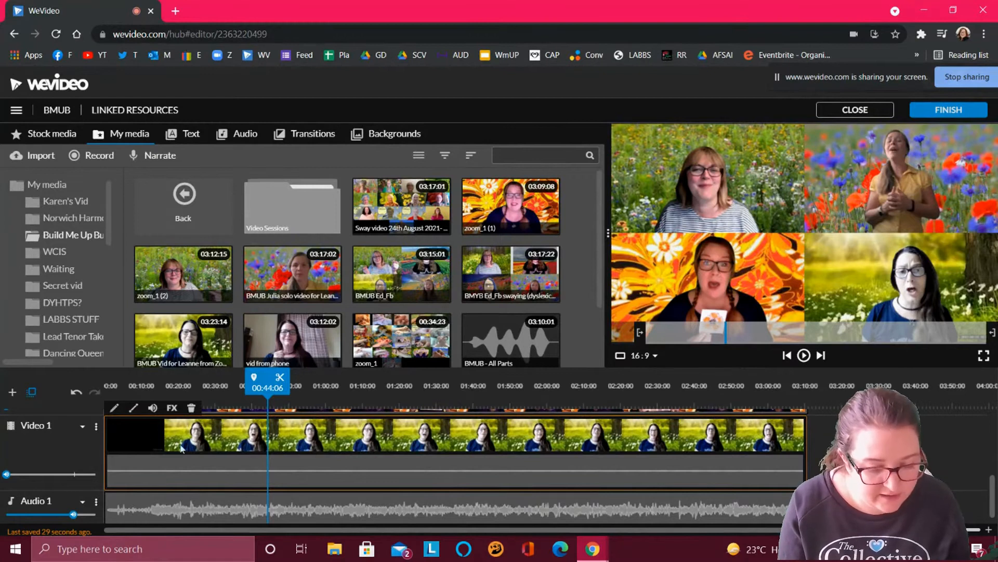
- Reduce the Video 1, Text 1, Video 2 and Video 3 tracks to the smallest track height
click(82, 427)
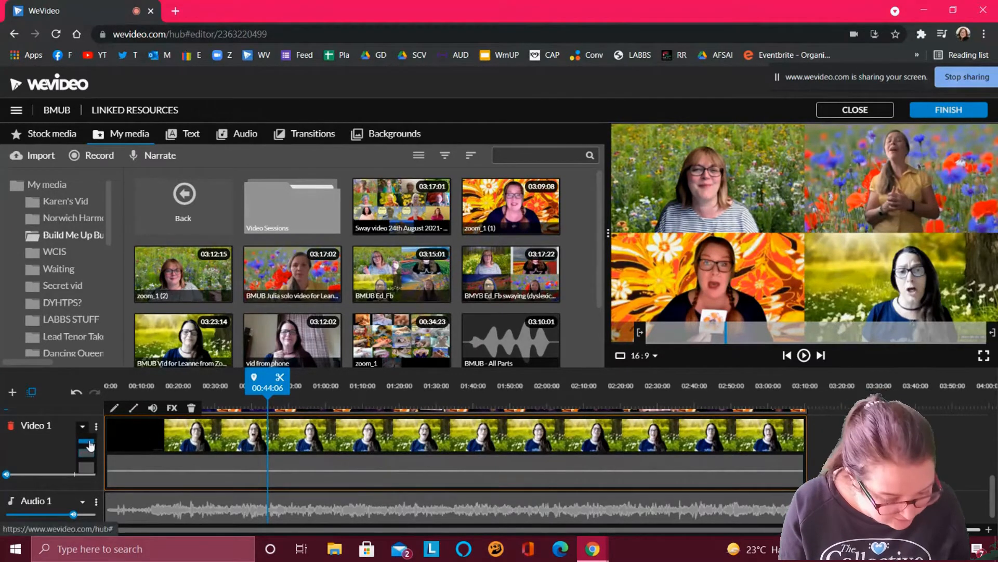
click(89, 443)
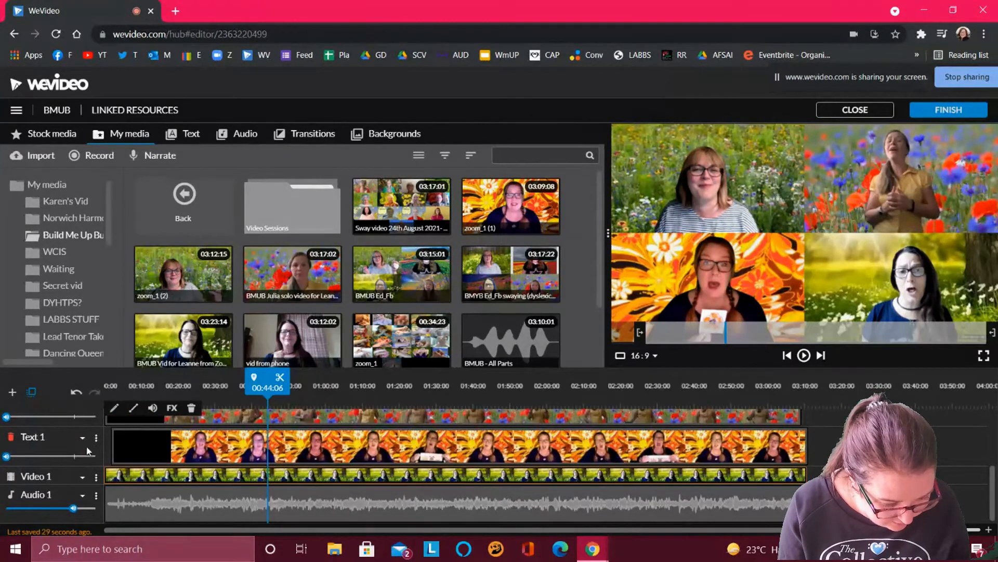
click(82, 438)
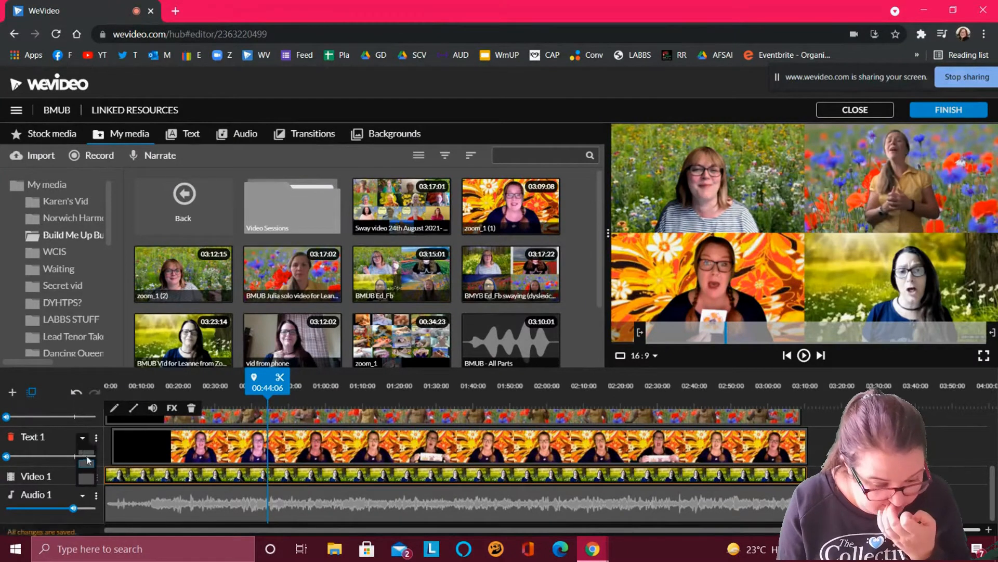
click(87, 456)
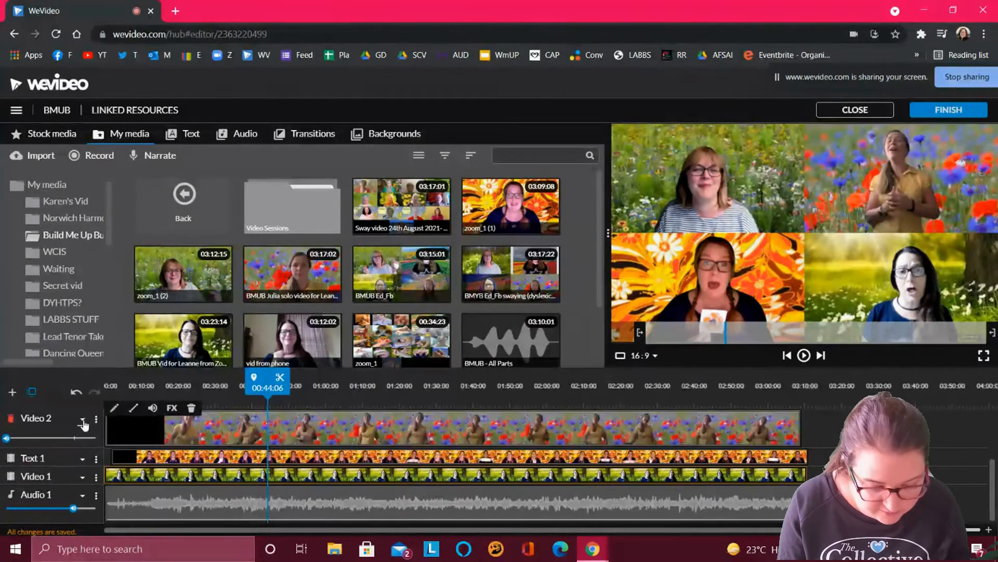
click(82, 423)
click(86, 439)
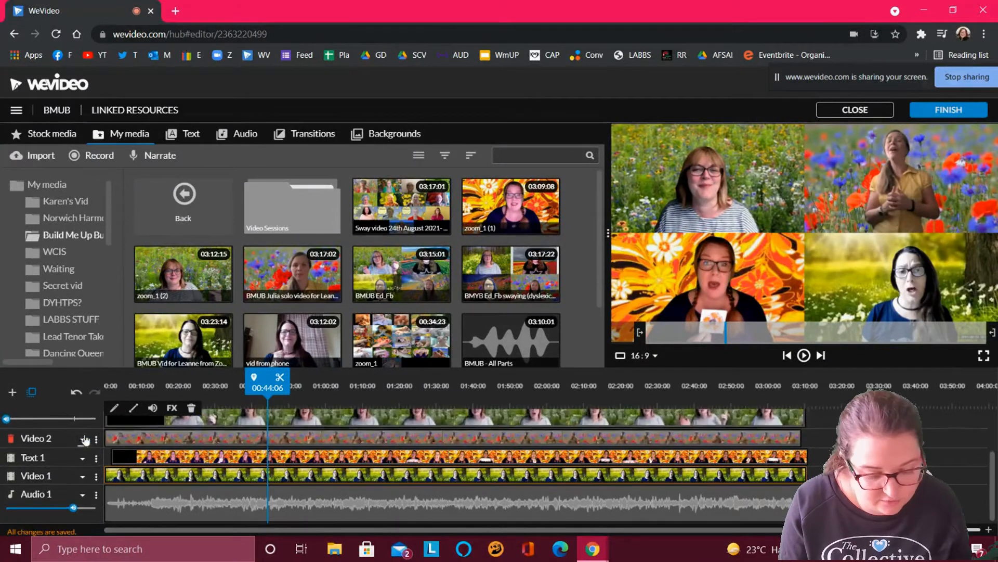
scroll(86, 440, up, 1)
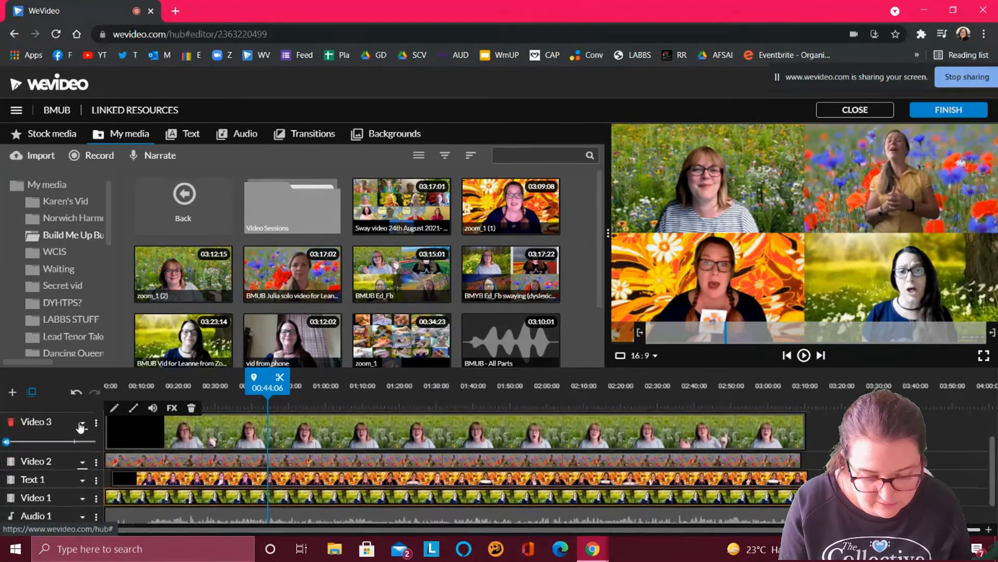
click(82, 424)
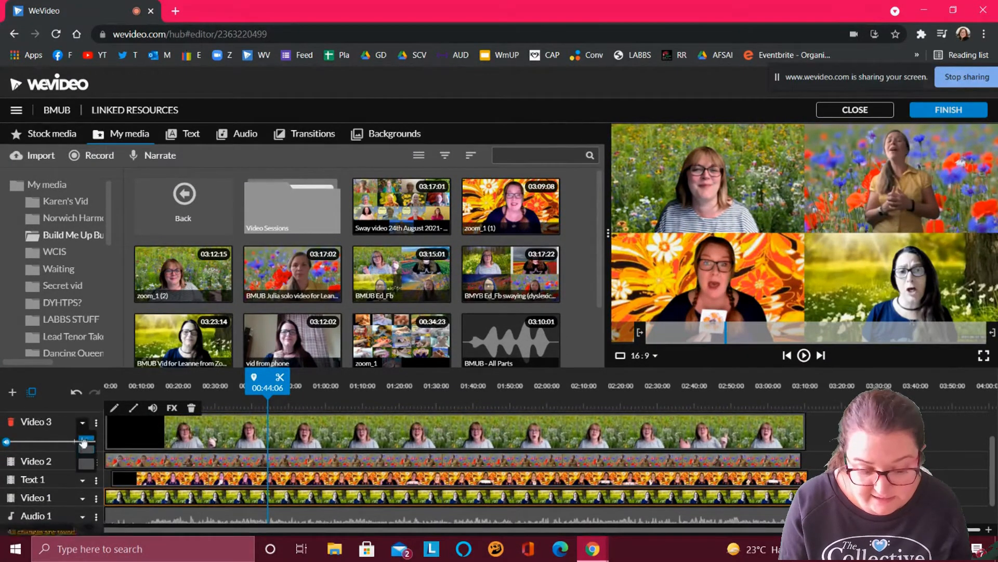
click(85, 439)
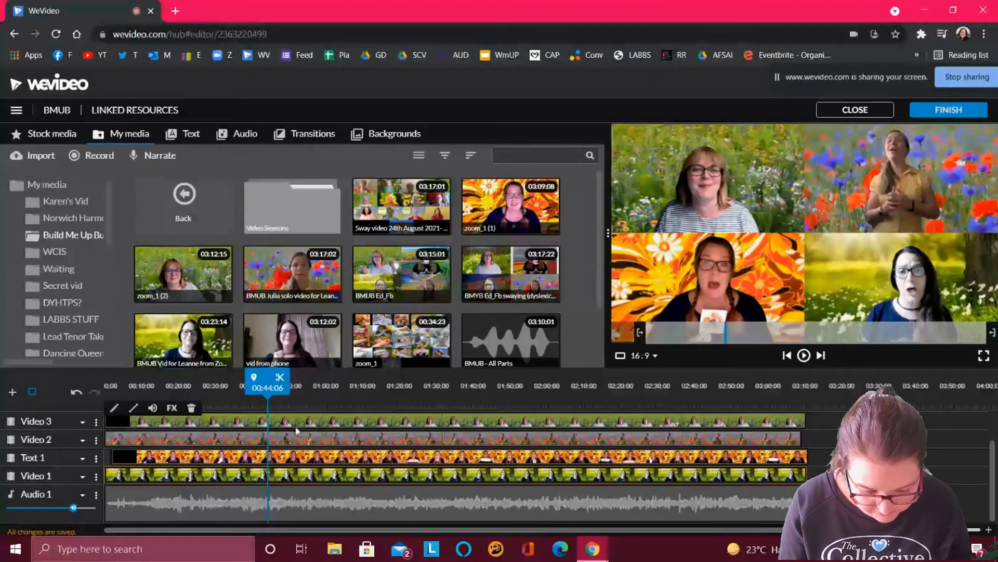
- Park the poppy clip on Video 2 beyond the end of the other clips and reduce the Video 4 track to the smallest height
mouse_move(117, 443)
mouse_down()
mouse_move(876, 420)
mouse_move(832, 439)
mouse_up()
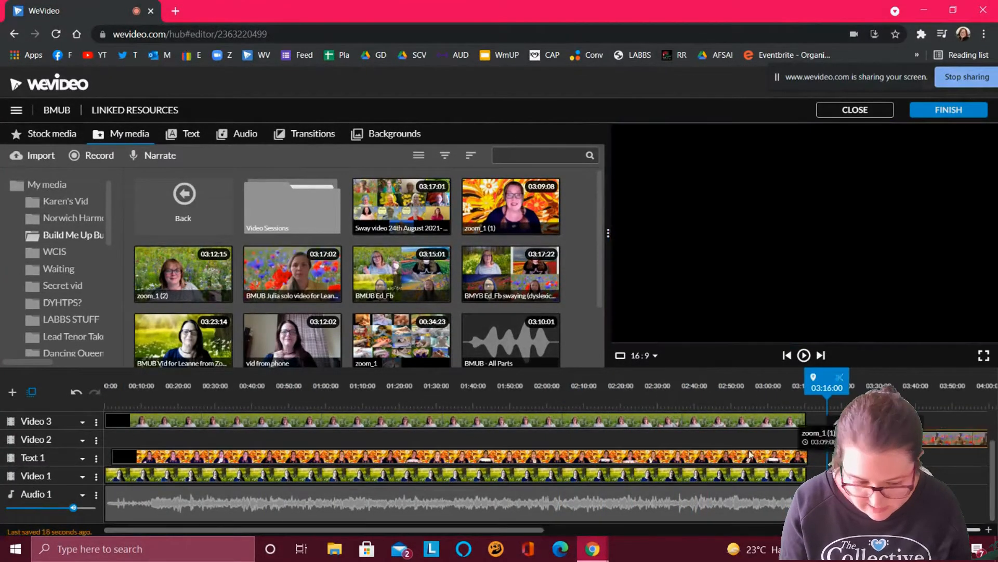
scroll(456, 460, right, 1)
scroll(457, 460, up, 1)
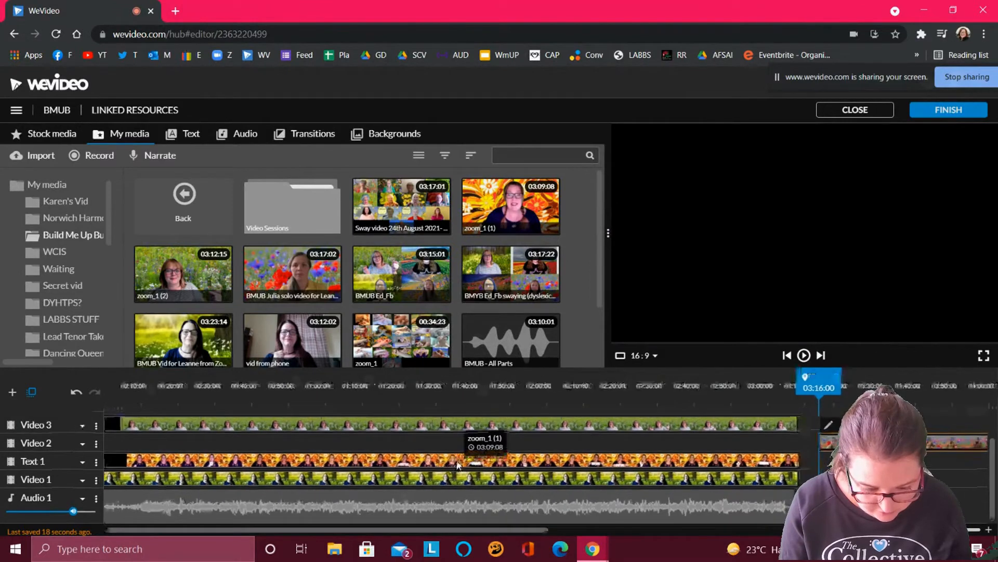
drag(73, 440, 4, 441)
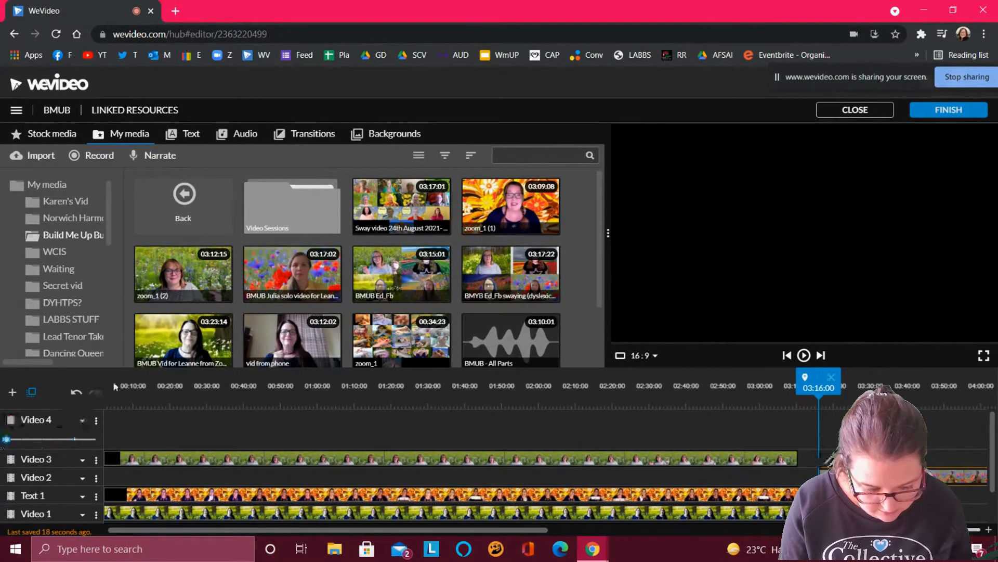
click(82, 422)
click(86, 436)
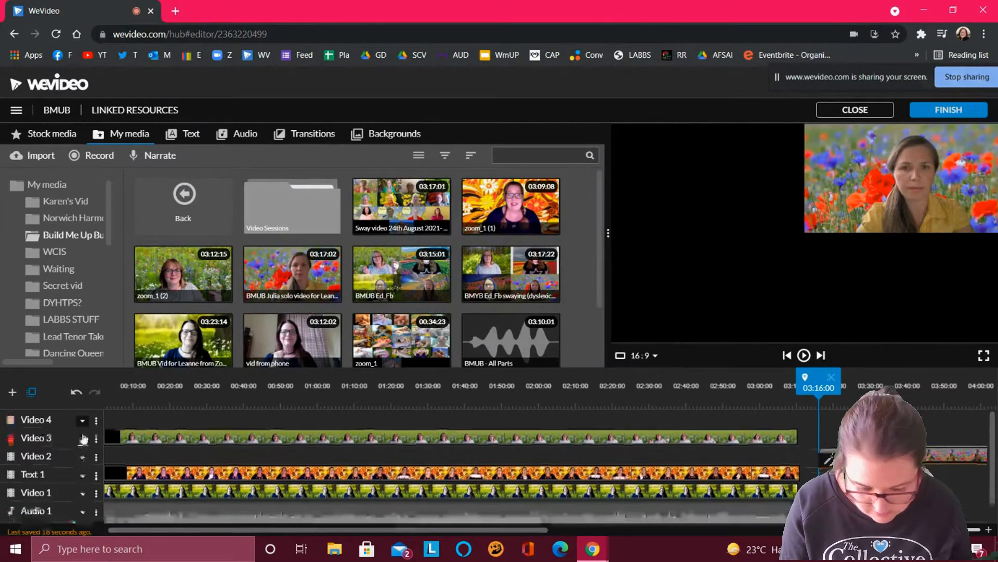
- Restack the clips with orange floral on Video 2, meadow on Text 1 and poppy at the start of Video 1
drag(801, 489, 681, 426)
drag(829, 455, 119, 491)
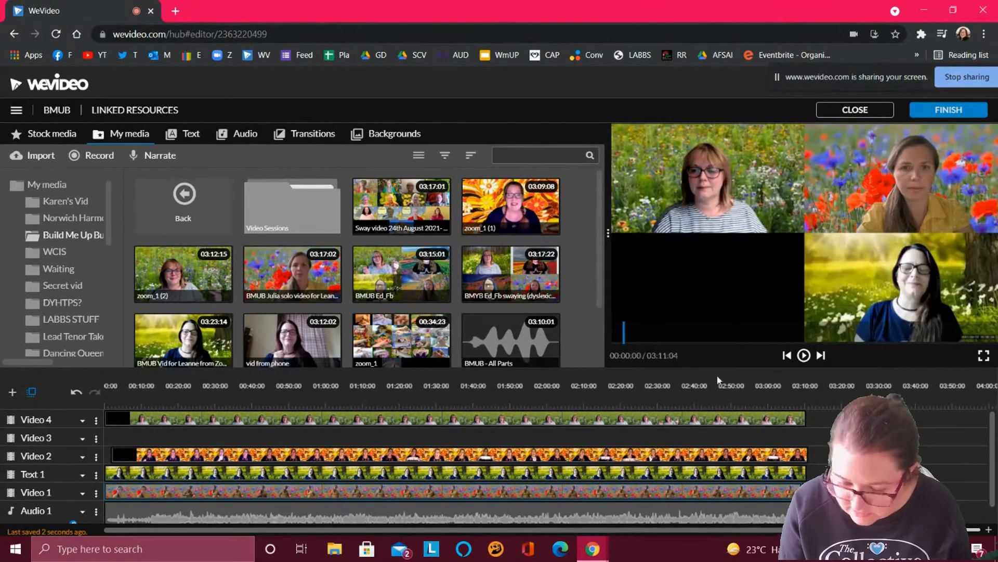
- Play part of the video, open the poppy clip on Video 1, enlarge it to scale 0.75 and move it to about x 707, y -29
click(804, 355)
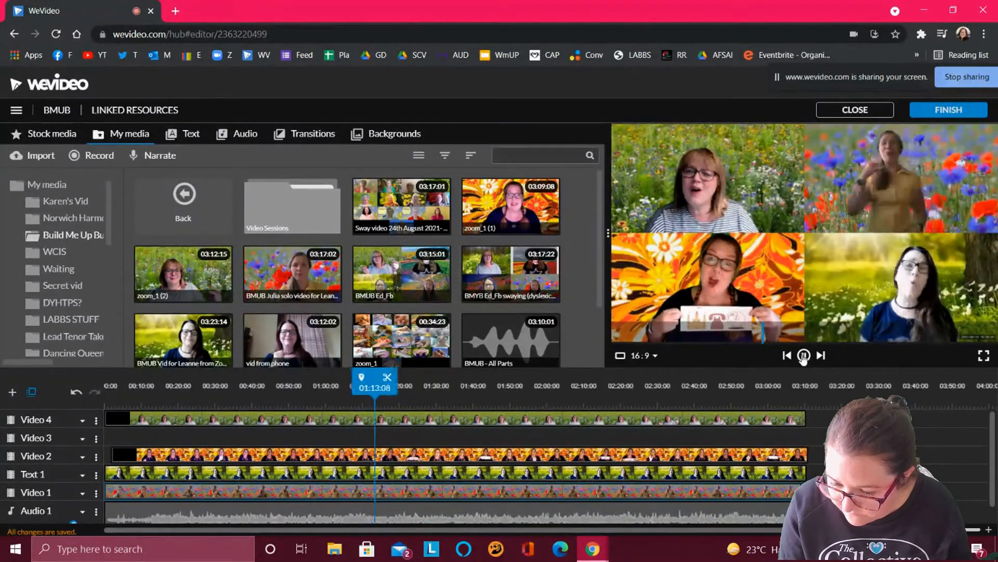
click(804, 355)
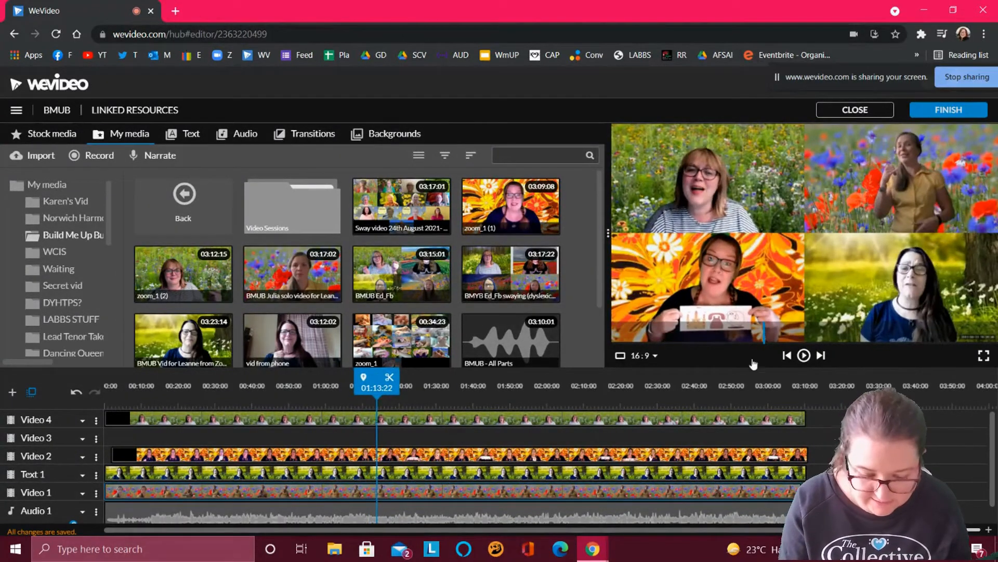
double_click(377, 492)
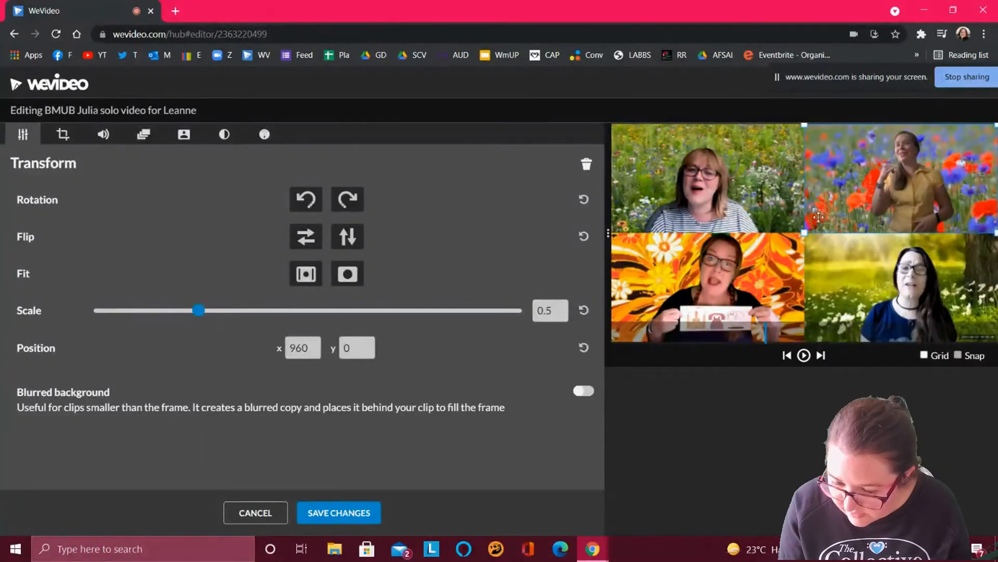
drag(805, 232, 754, 280)
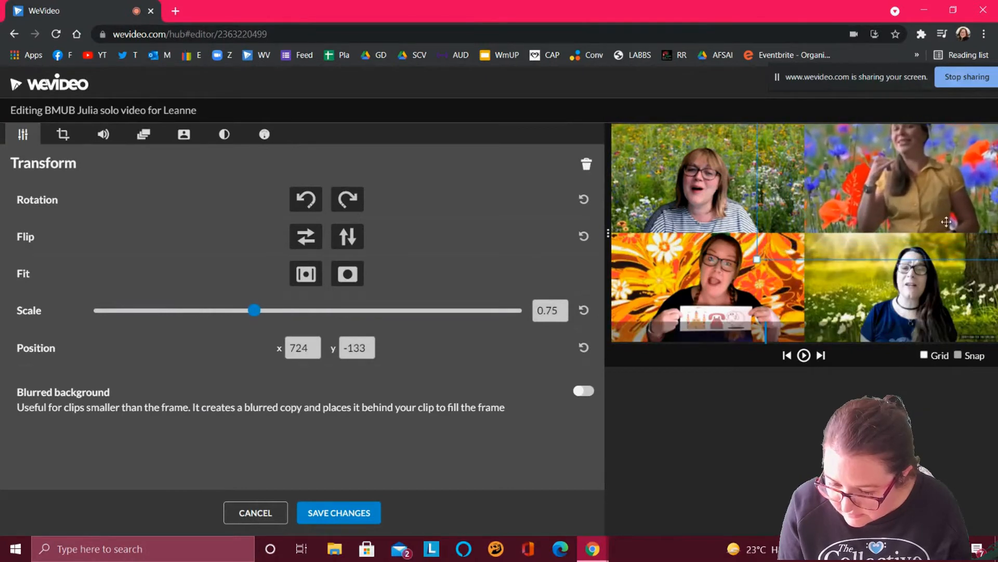
drag(931, 195, 922, 214)
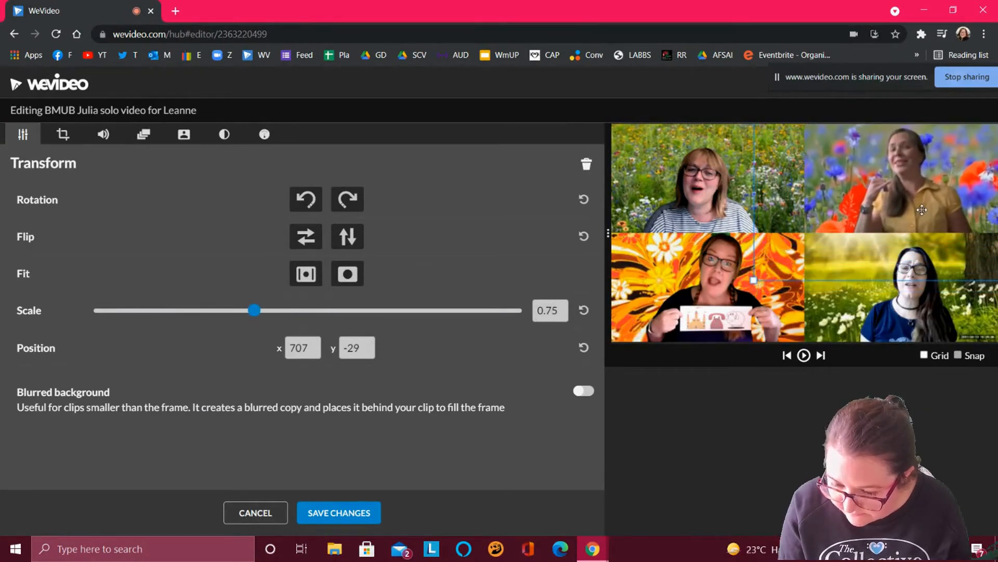
- Try the poppy clip at scale 0.93 and at 0.81, repositioning the singer in the upper-right quarter each time
drag(749, 284, 721, 330)
mouse_move(955, 195)
mouse_down()
mouse_move(950, 220)
mouse_move(951, 210)
mouse_up()
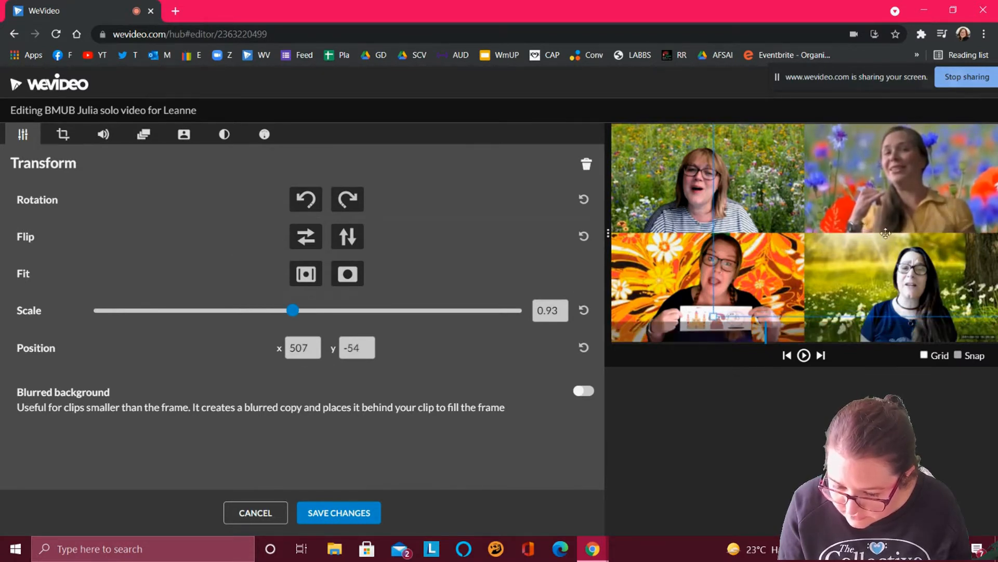
drag(713, 315, 732, 303)
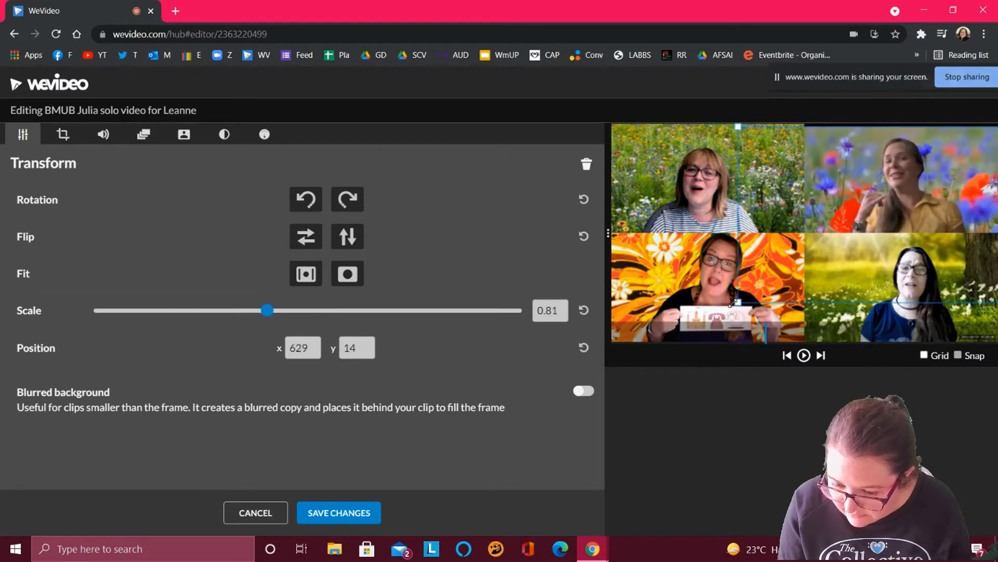
drag(881, 218, 881, 213)
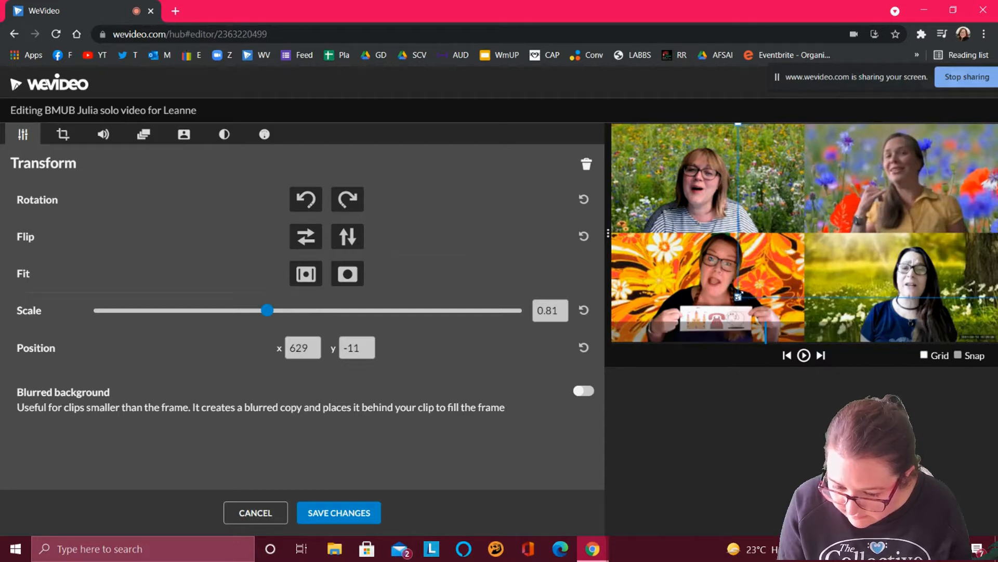
- Reduce the poppy clip to scale 0.74, reposition it at about x 692, y -17 and save the changes
drag(738, 297, 750, 289)
drag(867, 218, 867, 211)
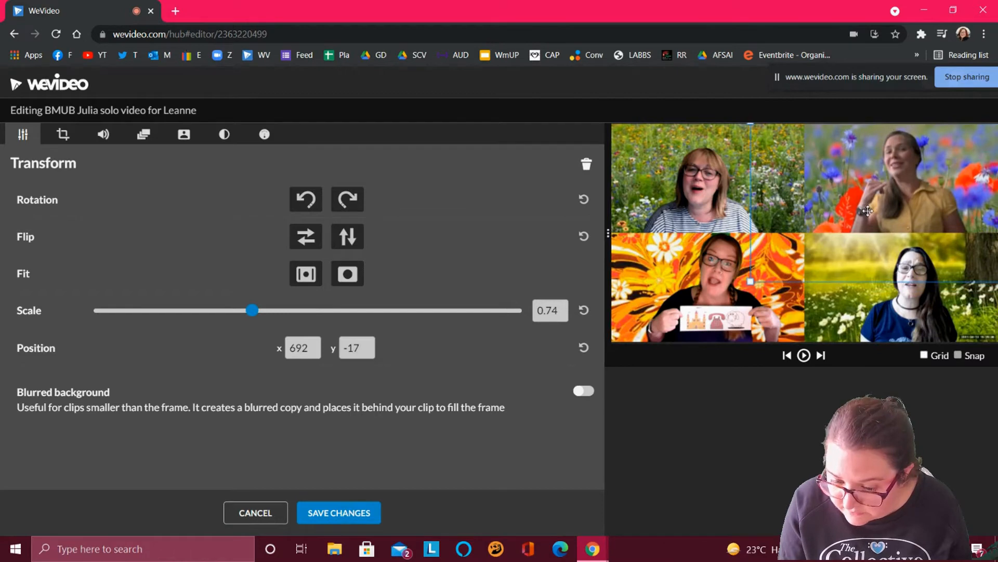
click(326, 513)
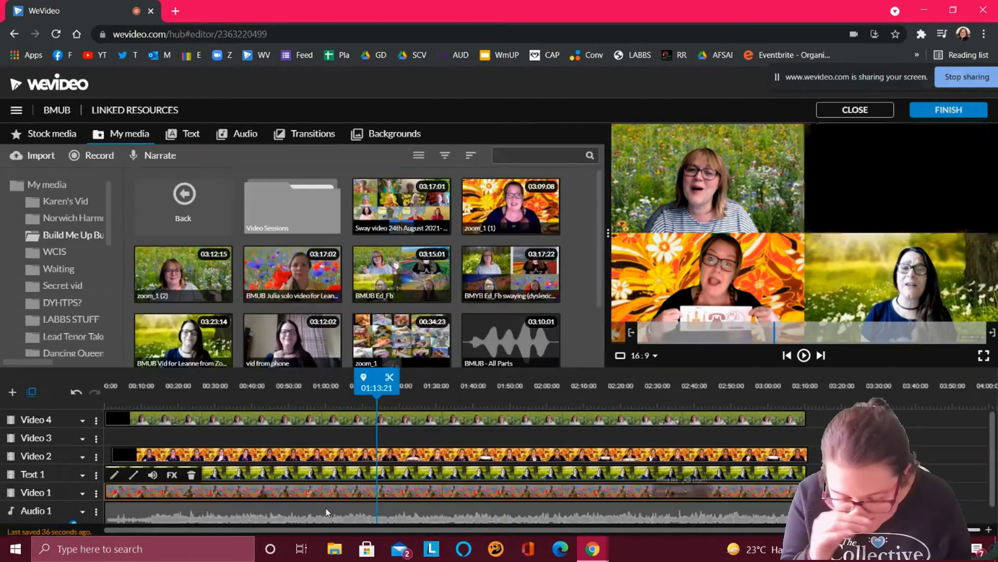
- Open the orange floral clip on Video 2, set its position to x 0, y 0 and save the changes
double_click(341, 453)
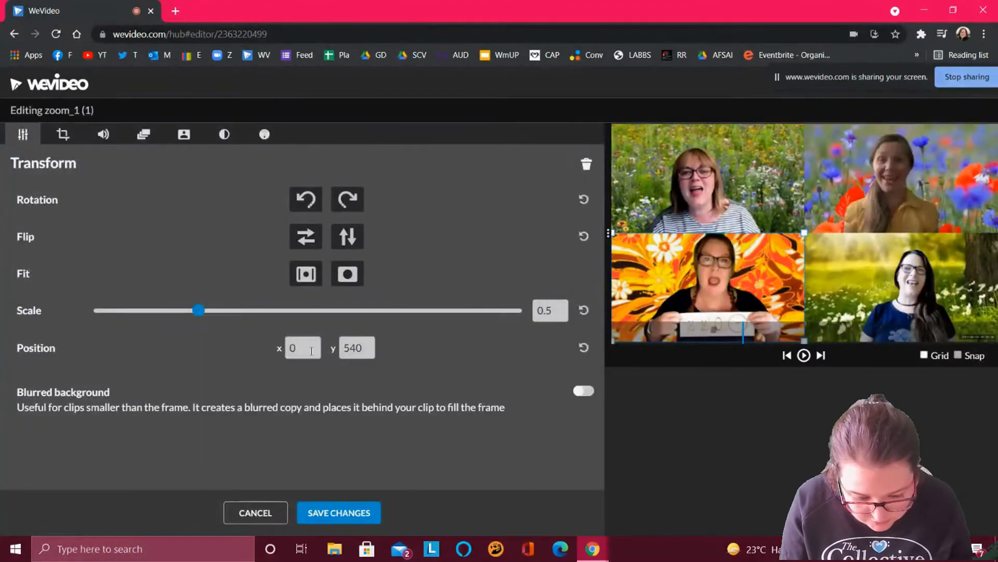
click(309, 348)
click(364, 350)
key(BackSpace)
key(BackSpace)
text(0)
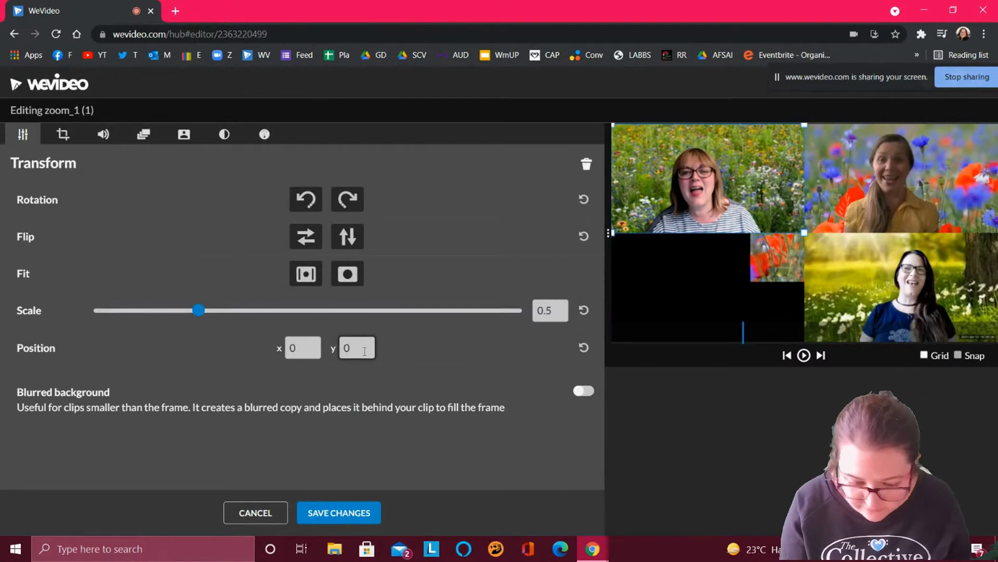
click(339, 512)
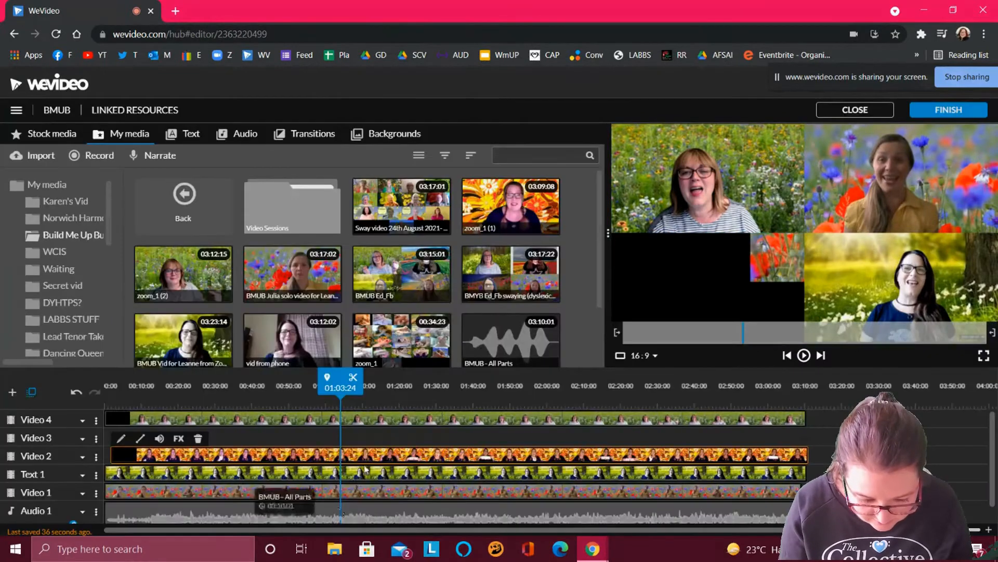
- Open the wildflower meadow clip on Video 4, move it to the lower-left quarter of the frame and set its x position to 0
double_click(344, 462)
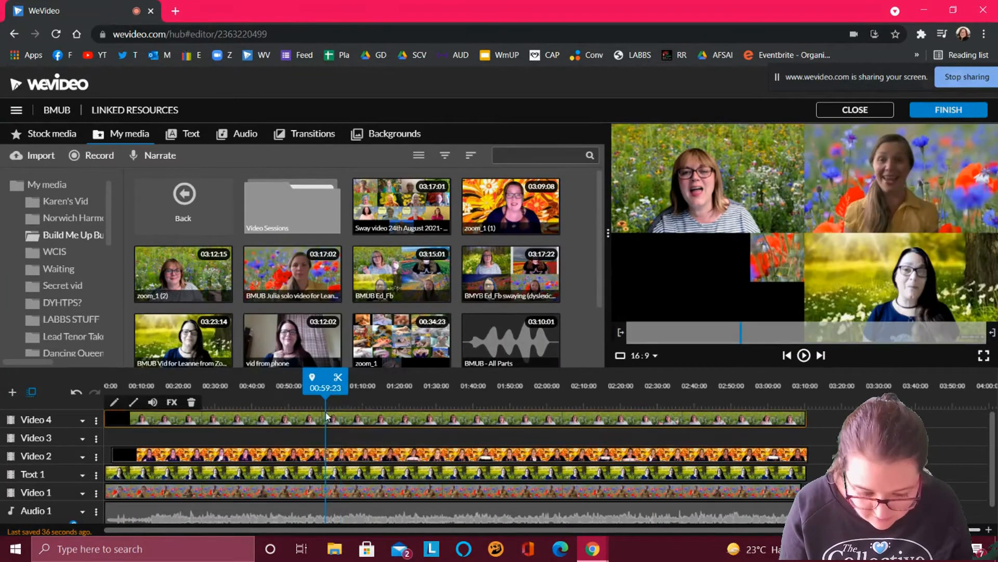
drag(673, 186, 674, 294)
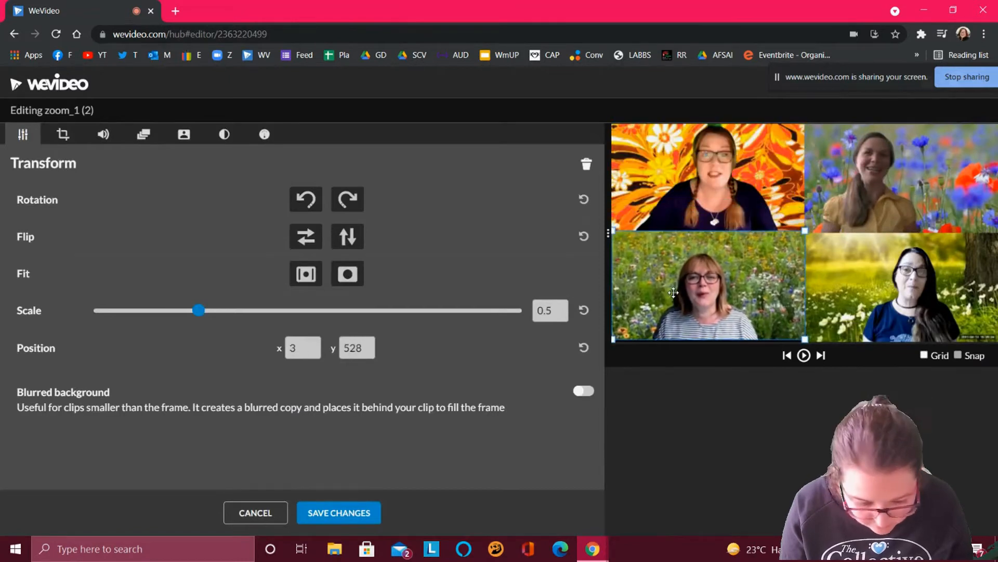
click(309, 350)
key(BackSpace)
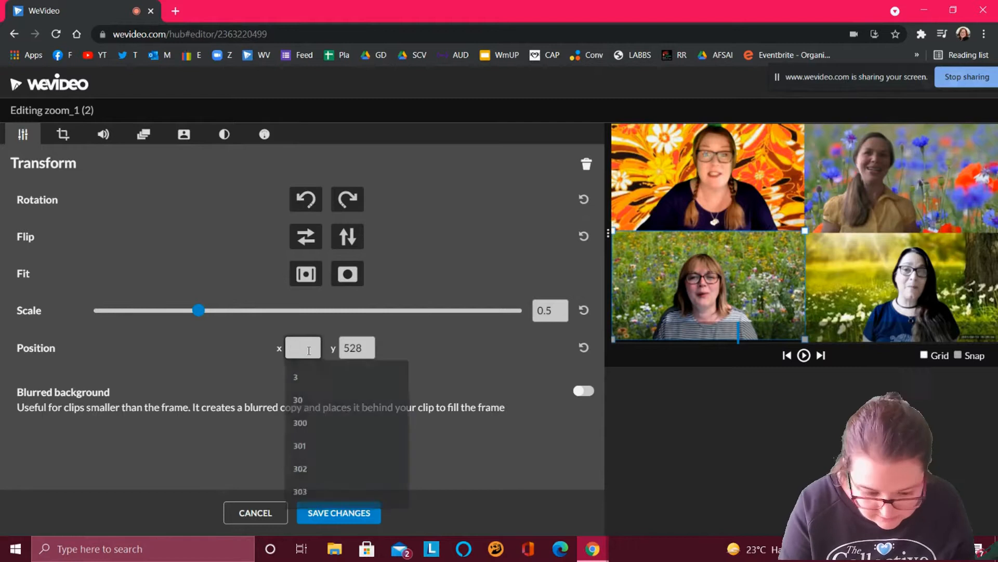
text(0)
key(Tab)
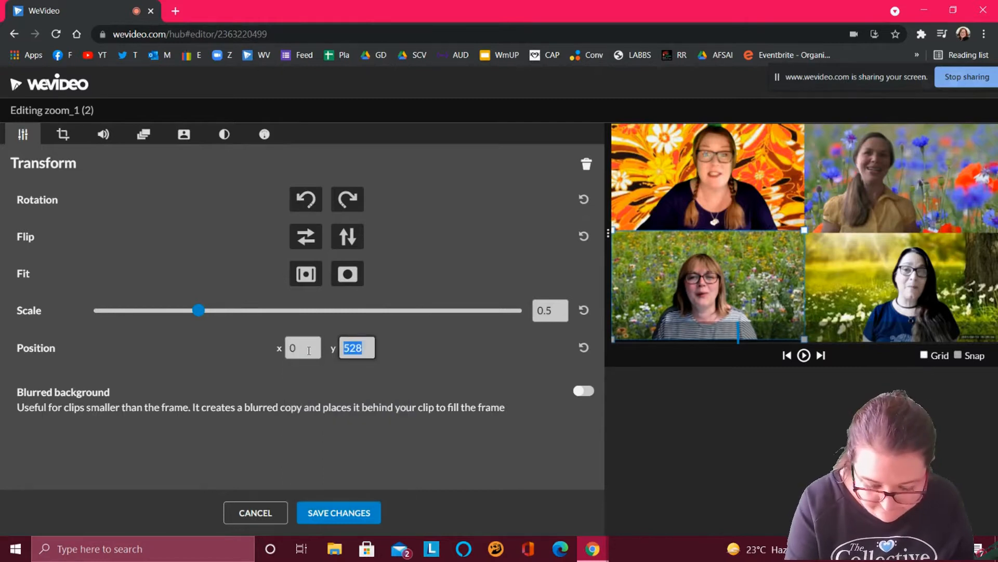
- Try y position 690 for the wildflower meadow clip, replace it with 540 and save the changes
text(6)
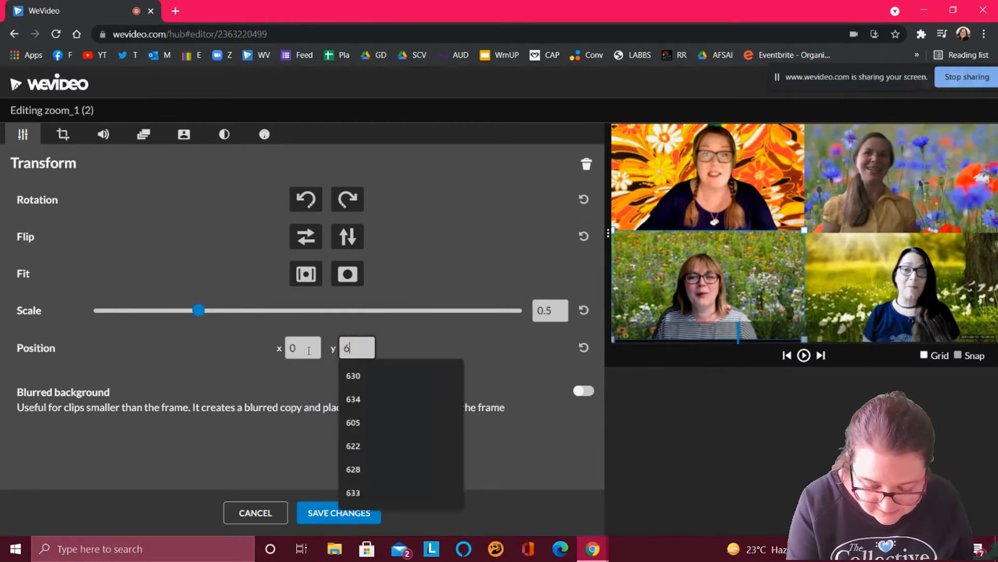
text(90)
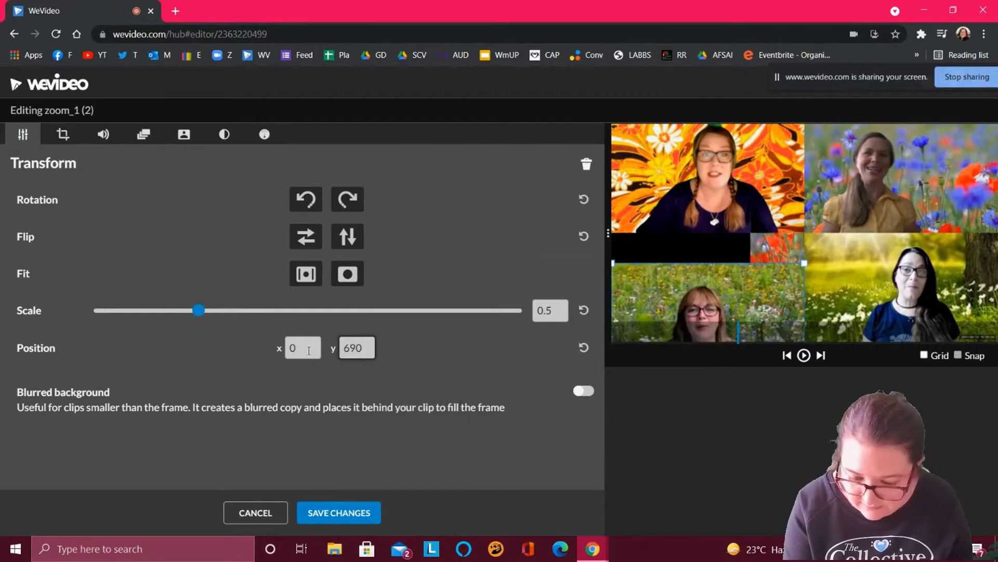
key(BackSpace)
key(BackSpace)
key(BackSpace)
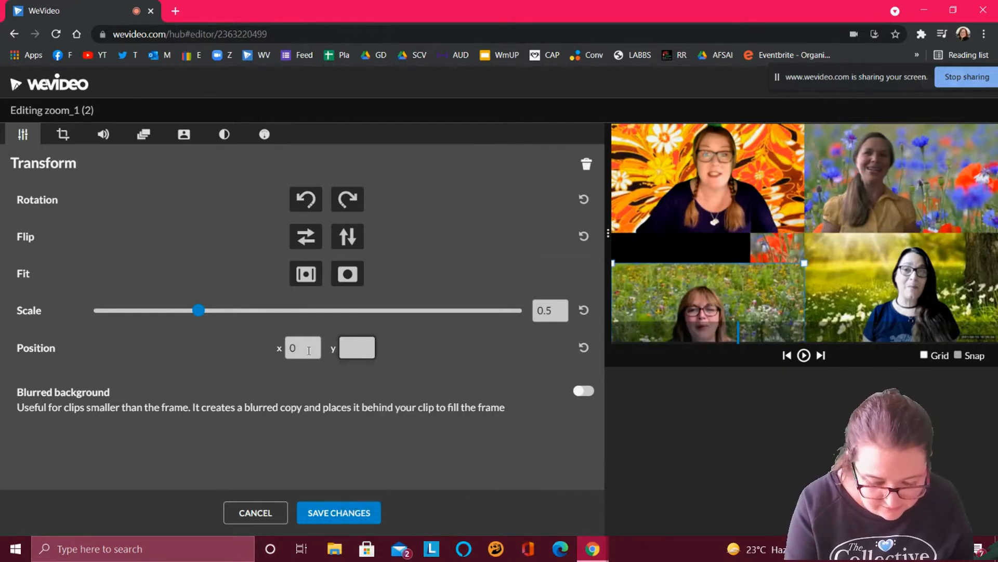
text(540)
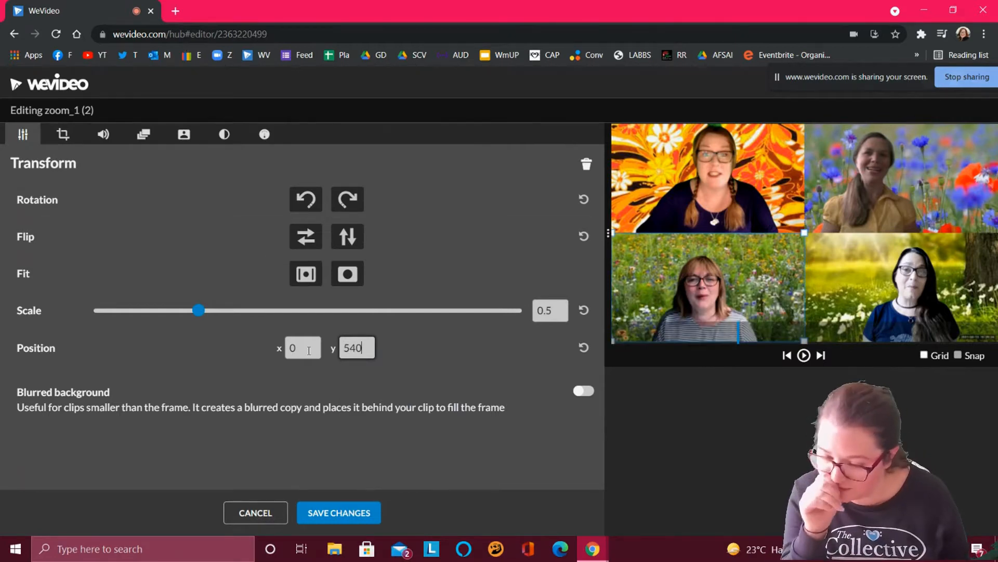
click(318, 518)
- Play the video from about 36 to 46 seconds to check how the singer in the lower-left quarter is framed
click(238, 383)
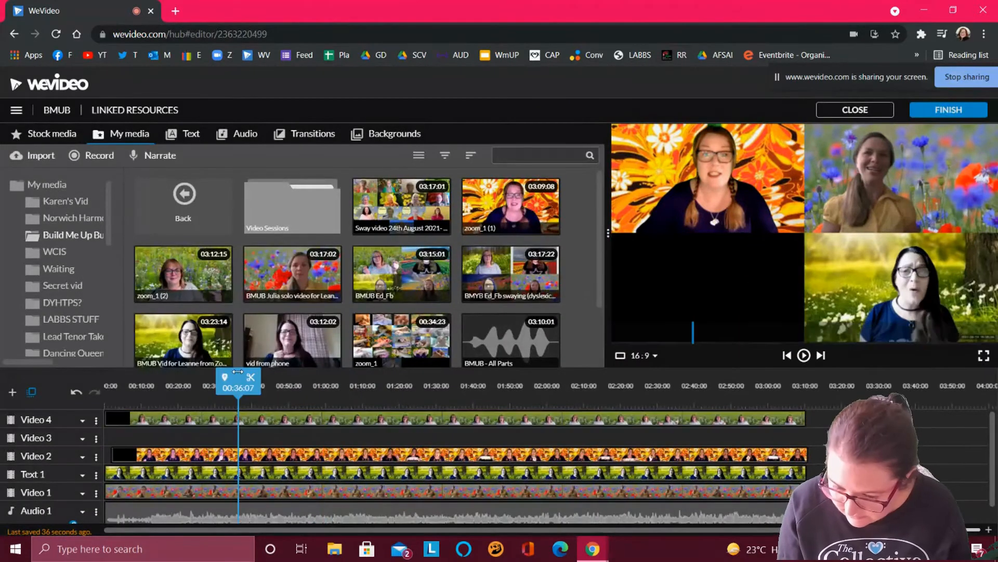
click(804, 356)
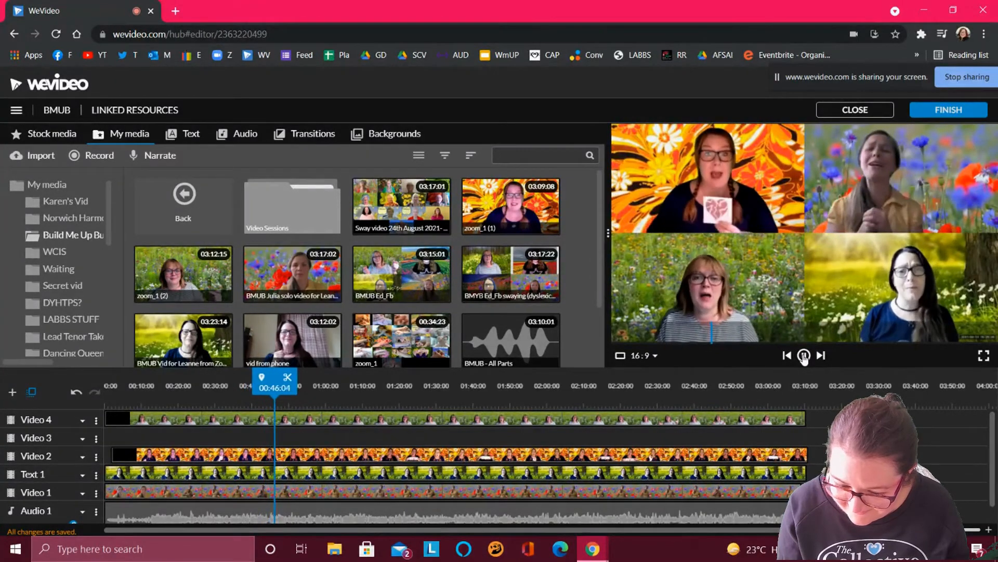
click(804, 356)
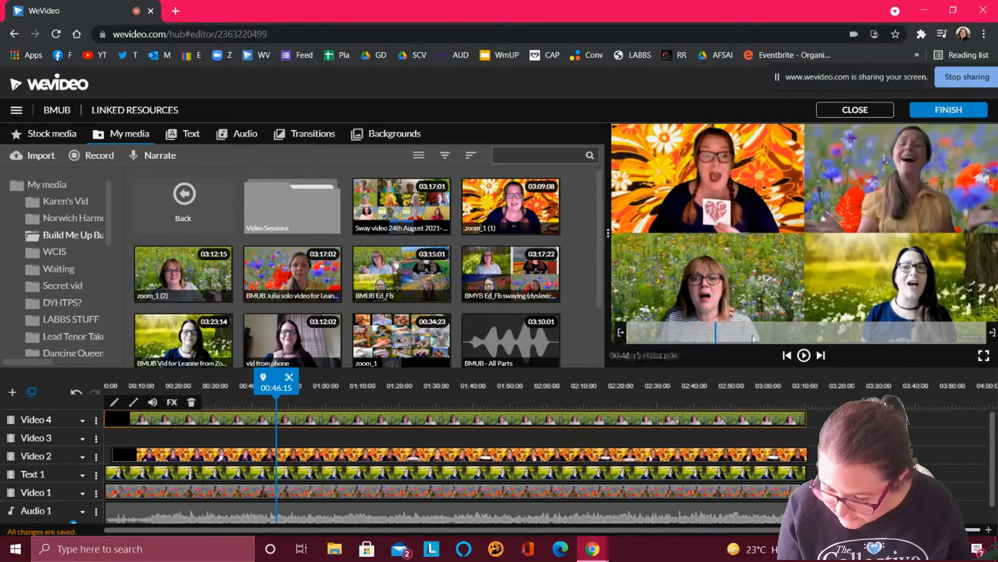
- Enlarge the wildflower meadow clip on Video 4 to scale 0.56, position it at about x -70, y 475 and save the changes
double_click(419, 420)
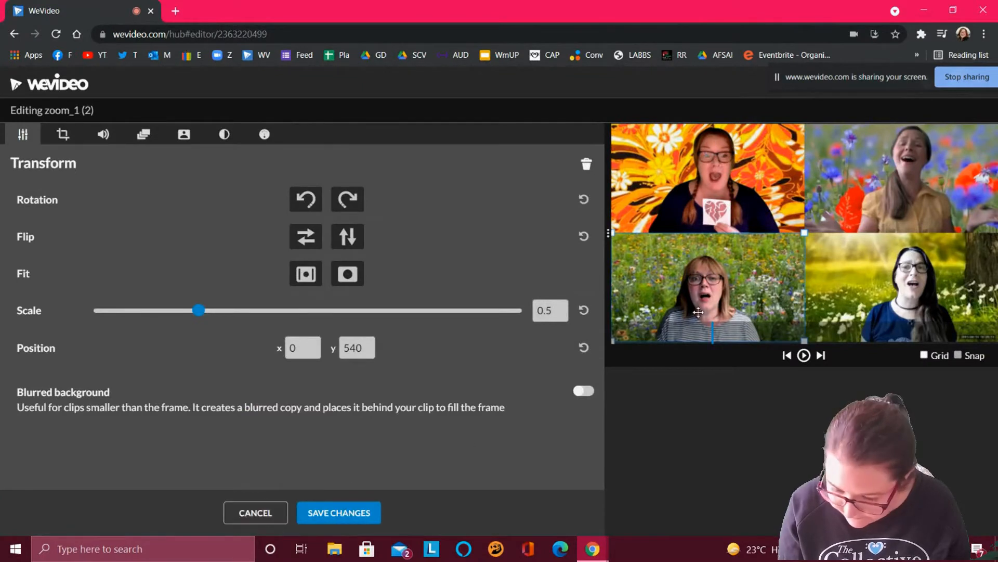
drag(728, 272, 725, 264)
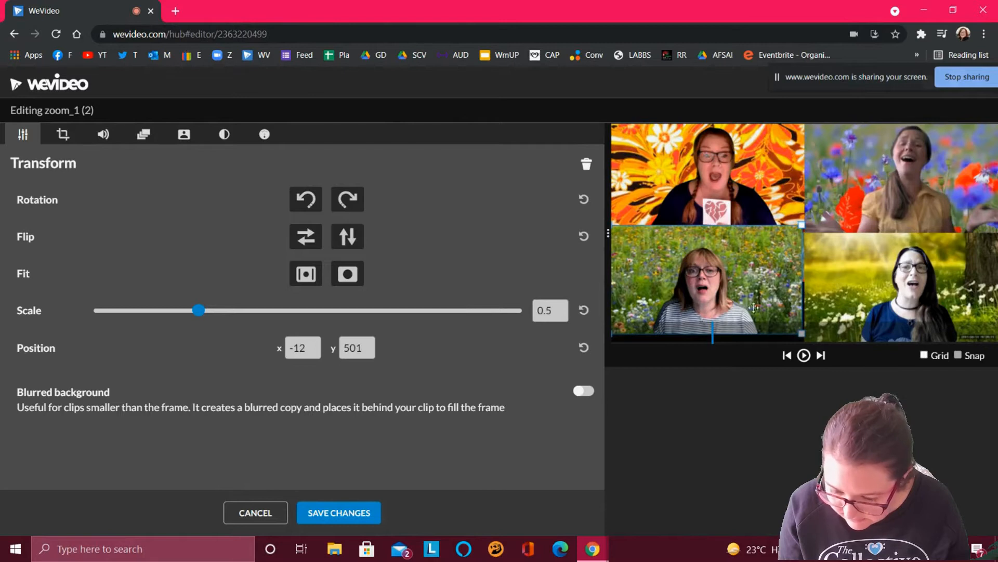
drag(197, 319, 214, 323)
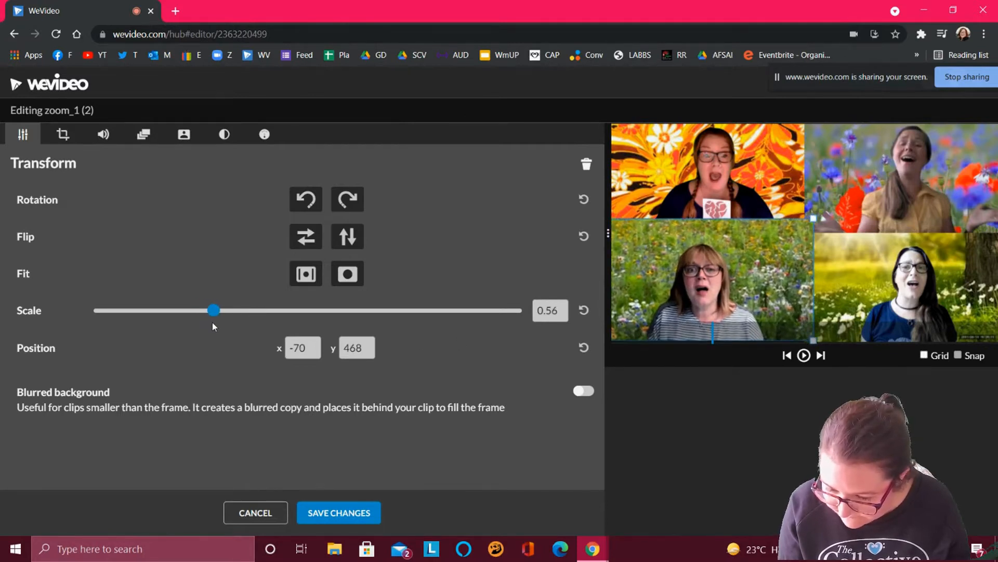
mouse_move(700, 276)
mouse_down()
mouse_move(706, 268)
mouse_move(716, 285)
mouse_up()
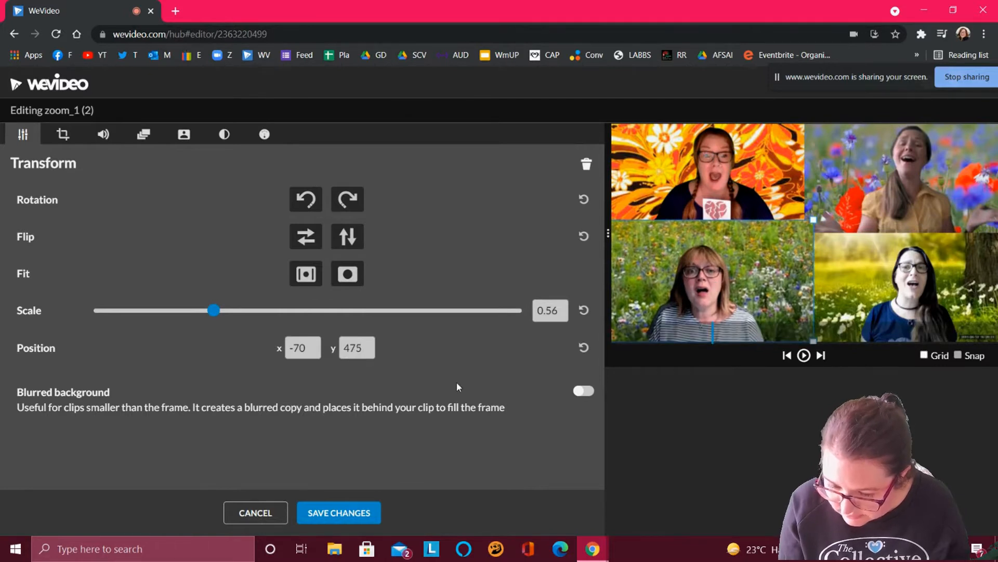
click(312, 516)
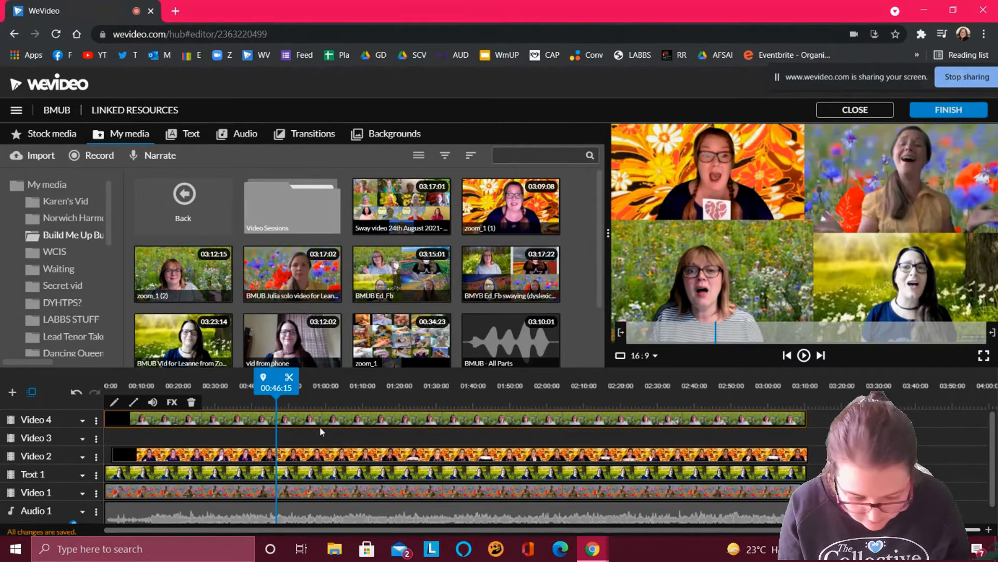
- Restack the clips, moving the orange floral clip to Video 3, the sunlit daisy clip to Video 2 and the wildflower meadow clip to Text 1
click(238, 443)
drag(238, 479, 237, 455)
drag(250, 418, 244, 474)
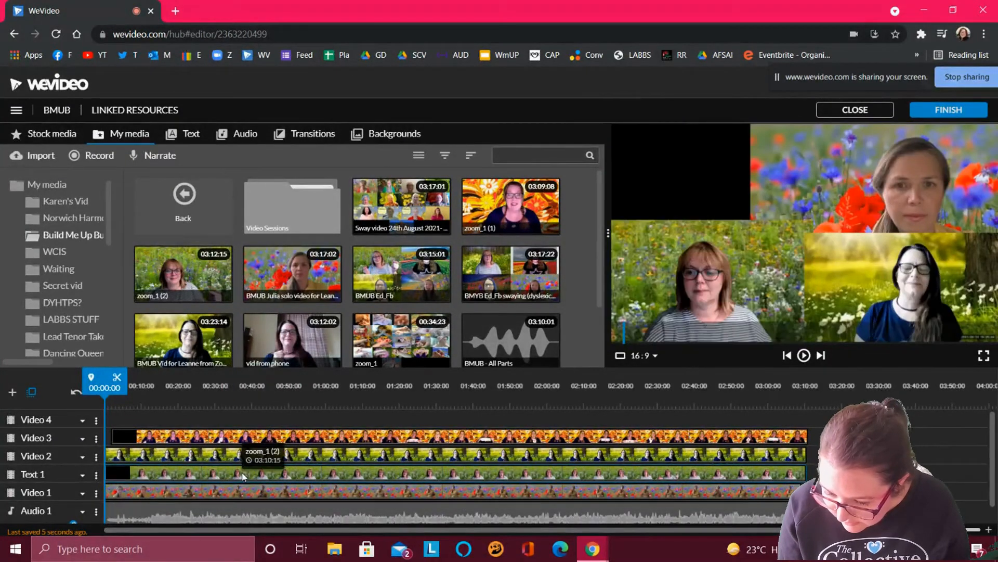
- Play the video up to about 56 seconds to check the restacked four-singer grid, dismissing the preview preparation
click(227, 408)
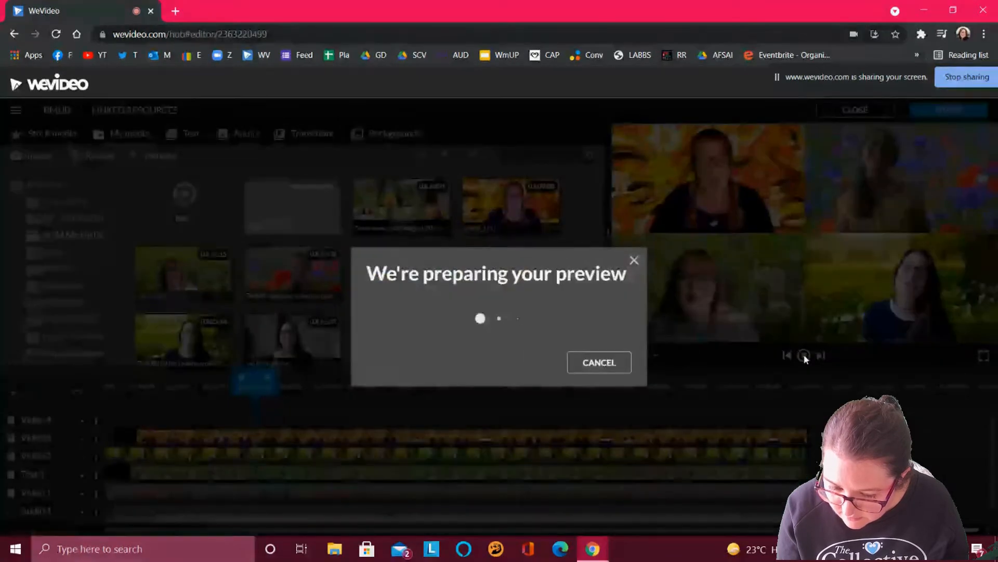
click(599, 362)
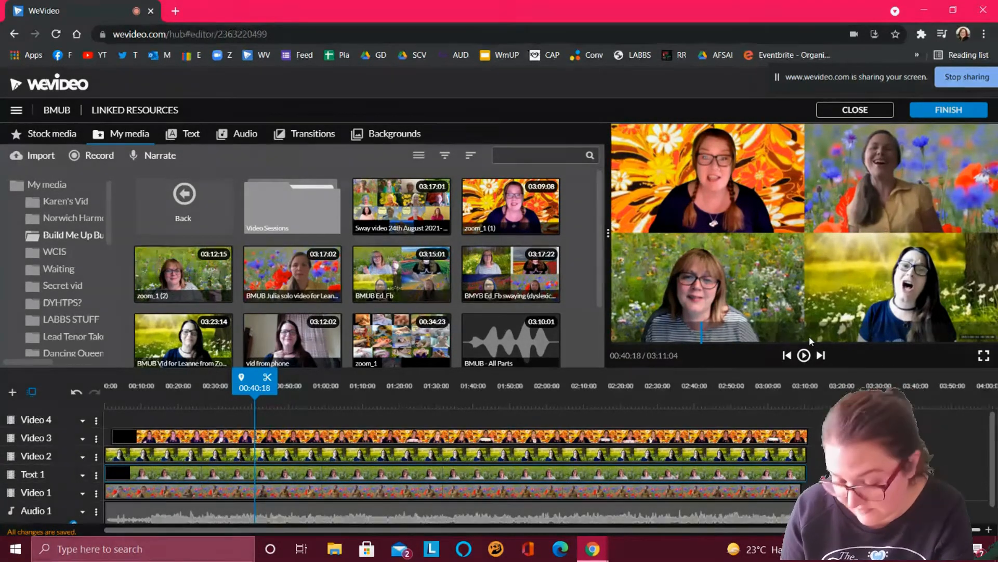
click(804, 356)
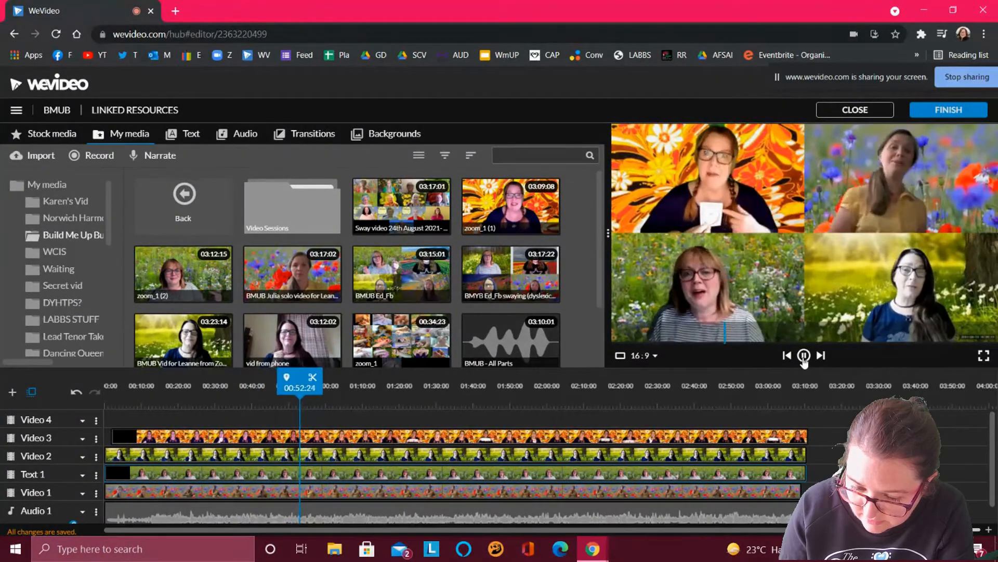
click(804, 355)
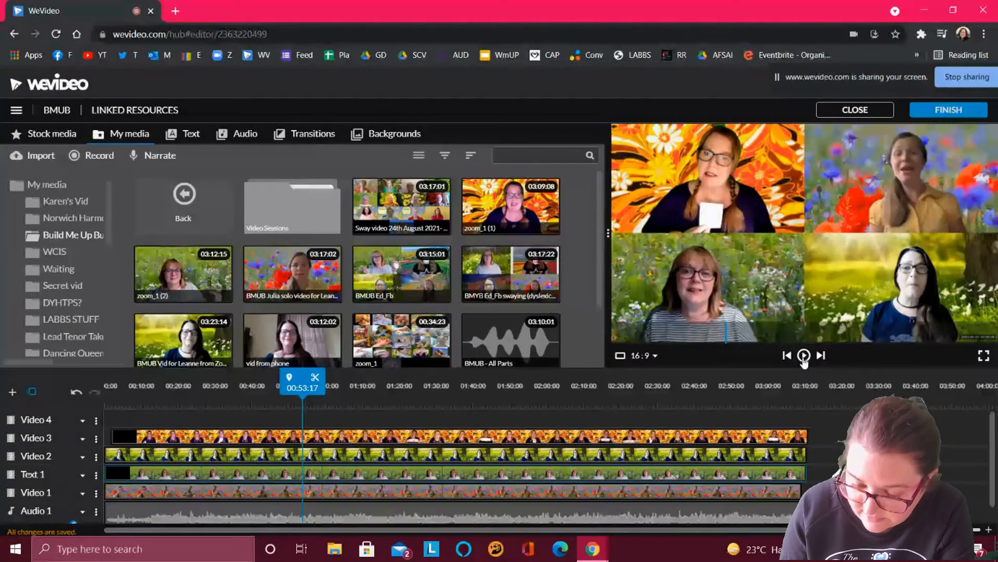
click(804, 356)
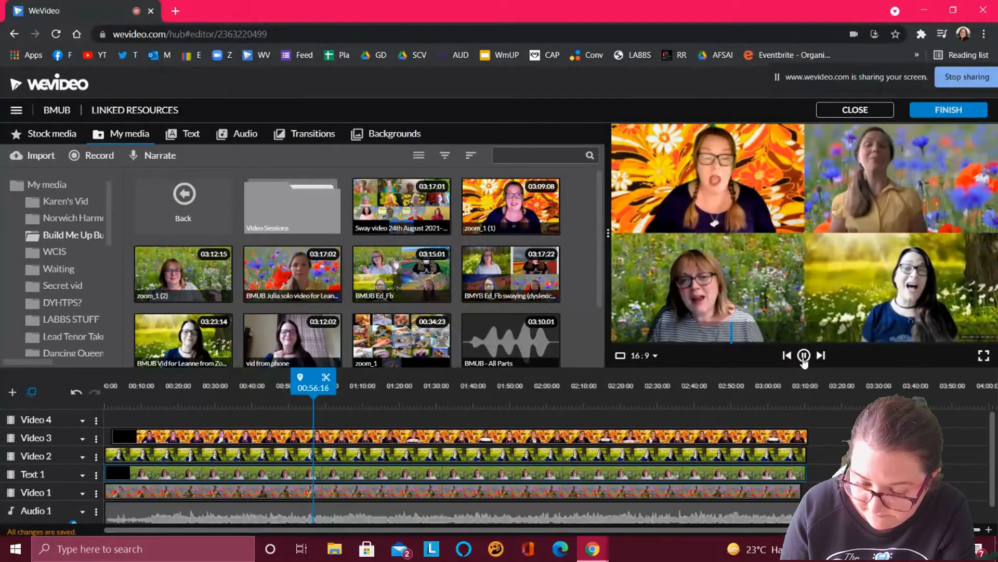
click(804, 356)
- Jump ahead and play the section up to about 2:23 to check the framing of all four singers
click(585, 387)
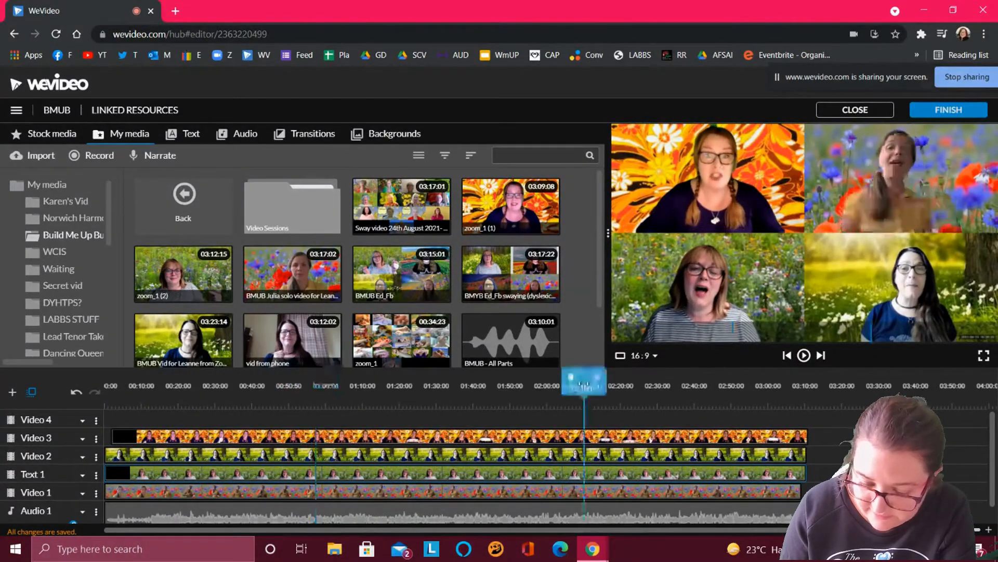
click(807, 357)
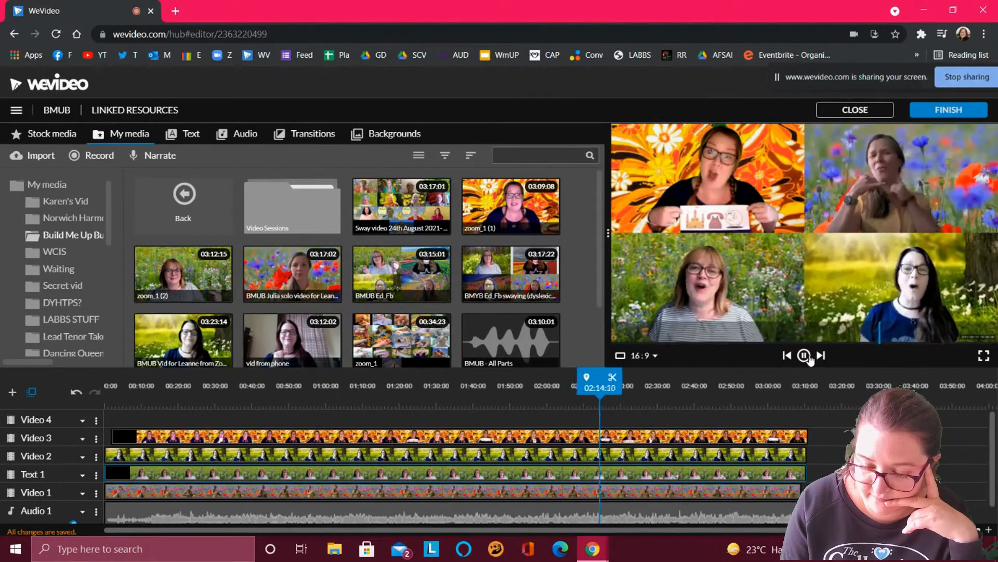
click(804, 356)
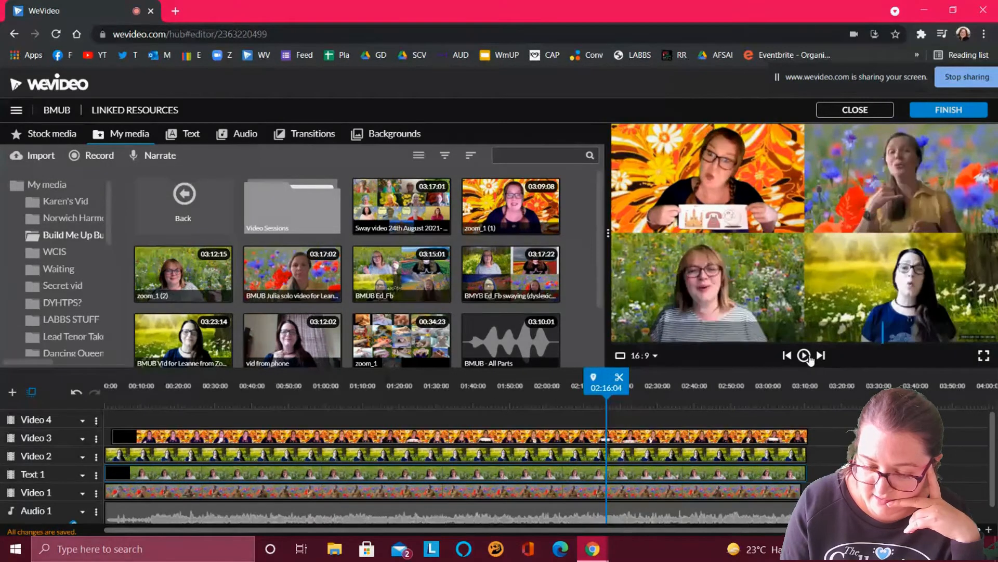
click(807, 356)
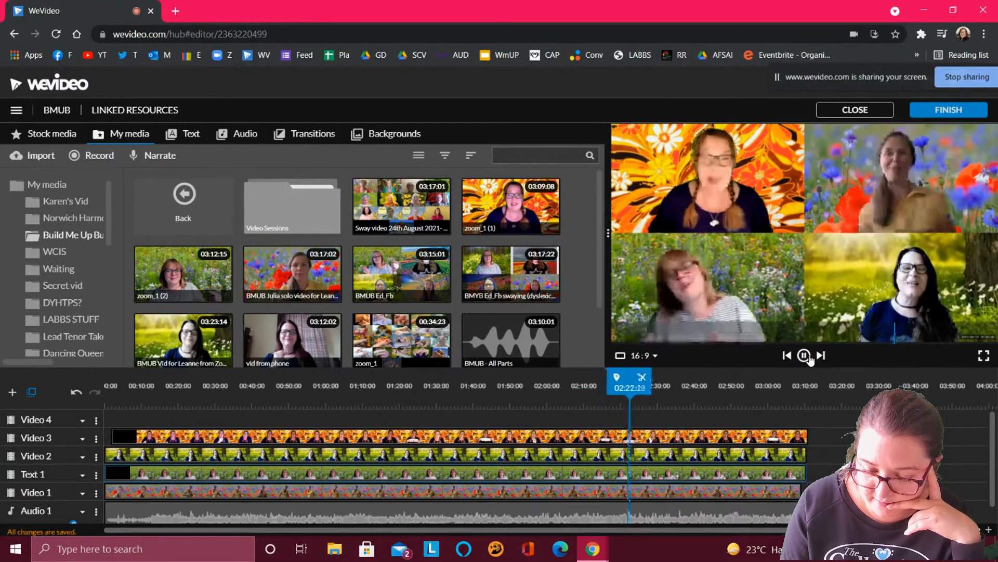
click(805, 356)
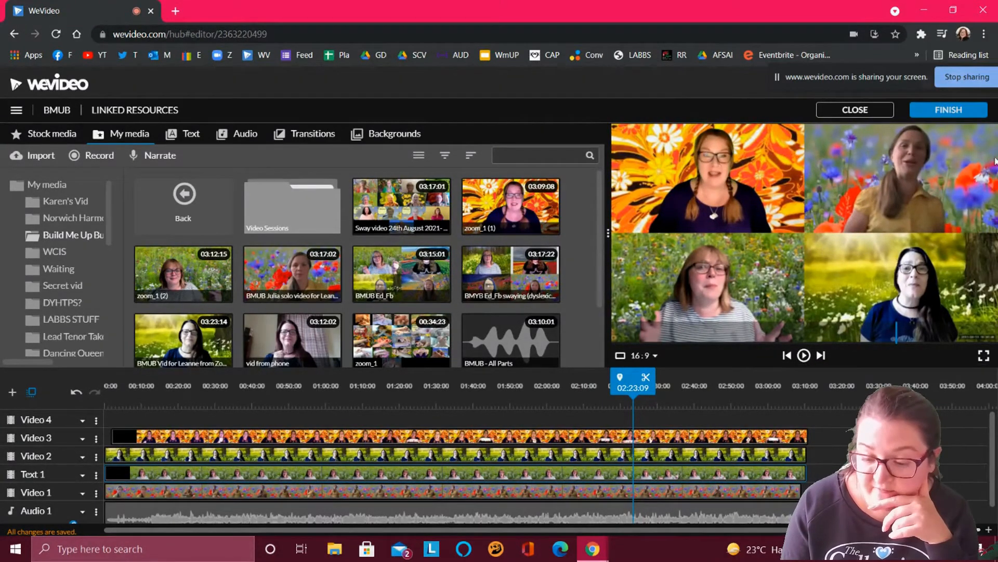
- Finish the project and export BMUB as a video in Full HD 1920x1080
click(962, 116)
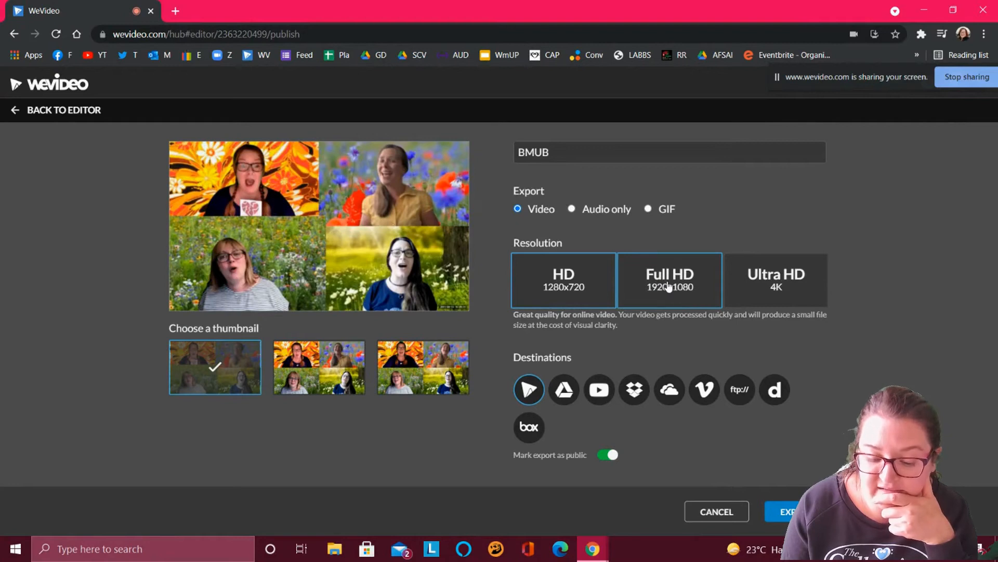
click(669, 287)
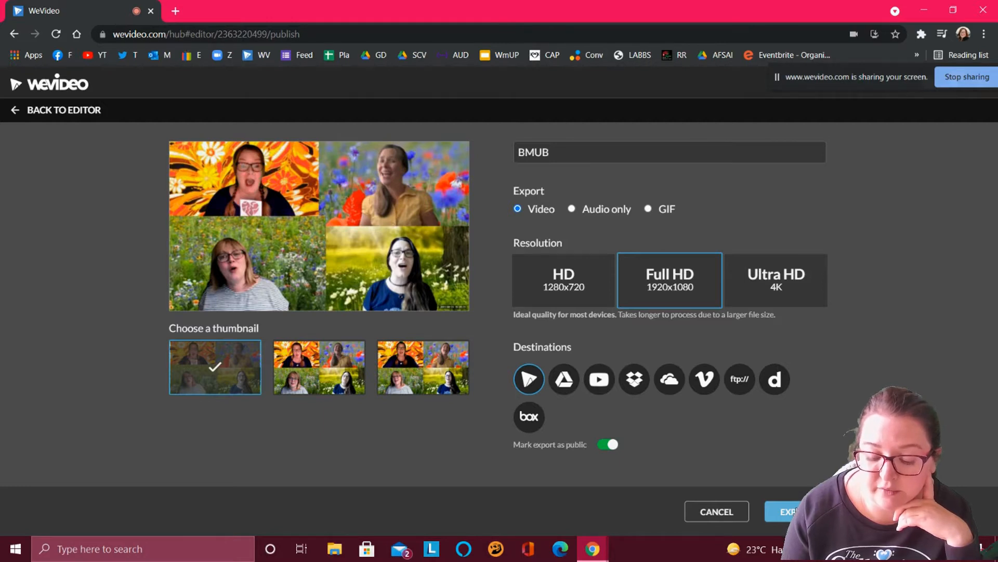
click(797, 512)
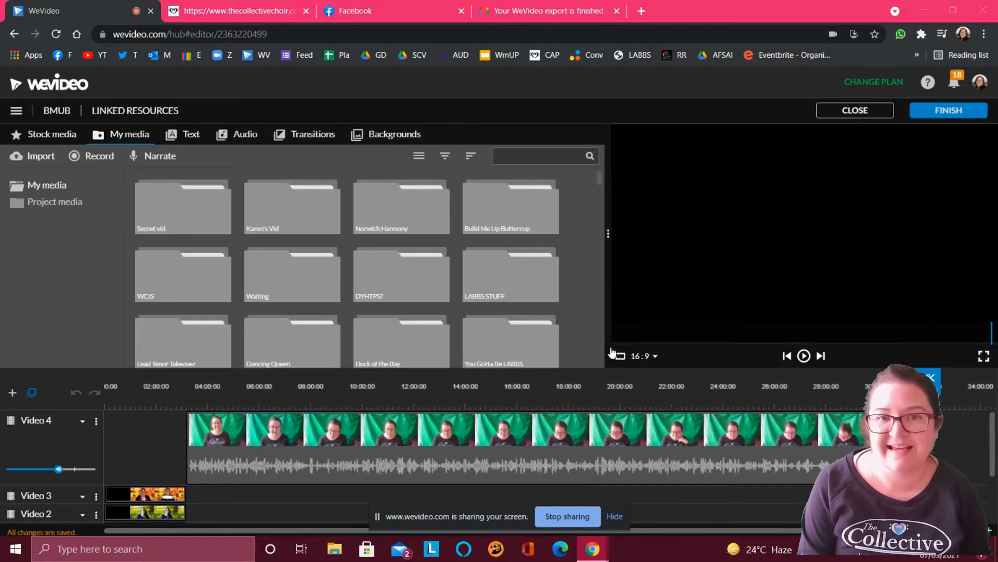
- Switch to Gmail and open the finished BMUB video from the WeVideo export email
click(498, 14)
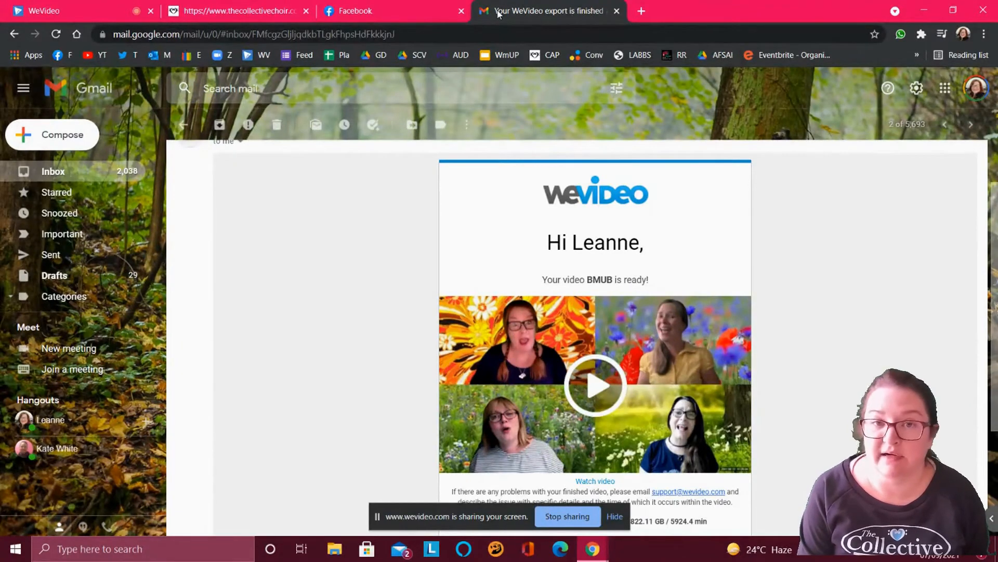
click(605, 386)
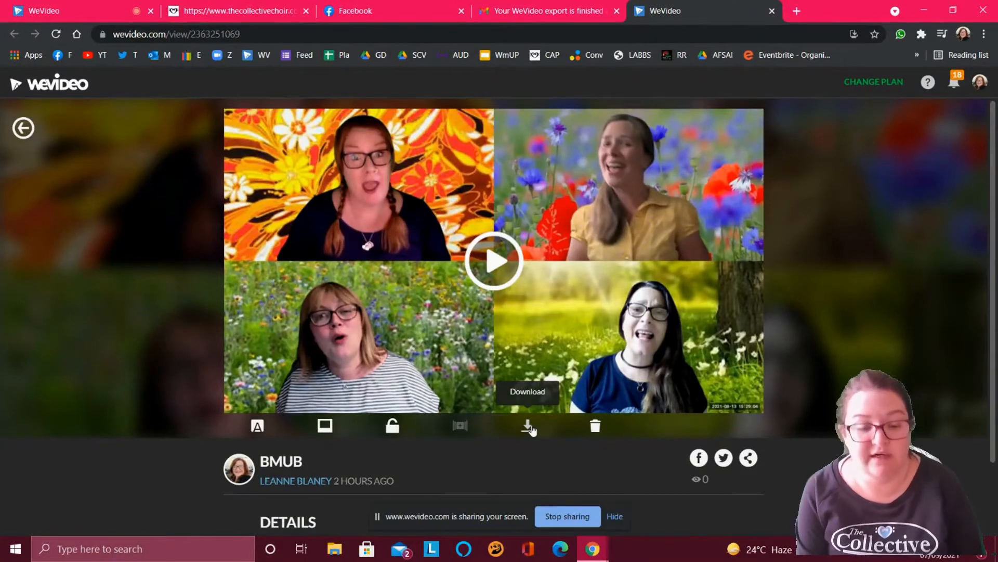
- Return to the WeVideo editor and open the My exports folder in the media library
click(32, 10)
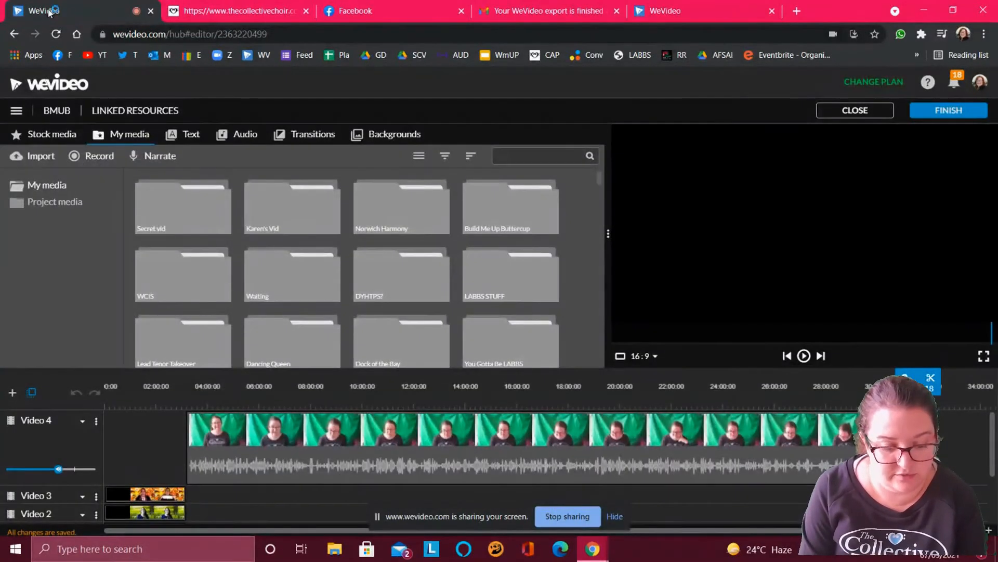
scroll(302, 237, down, 2)
scroll(302, 237, down, 2)
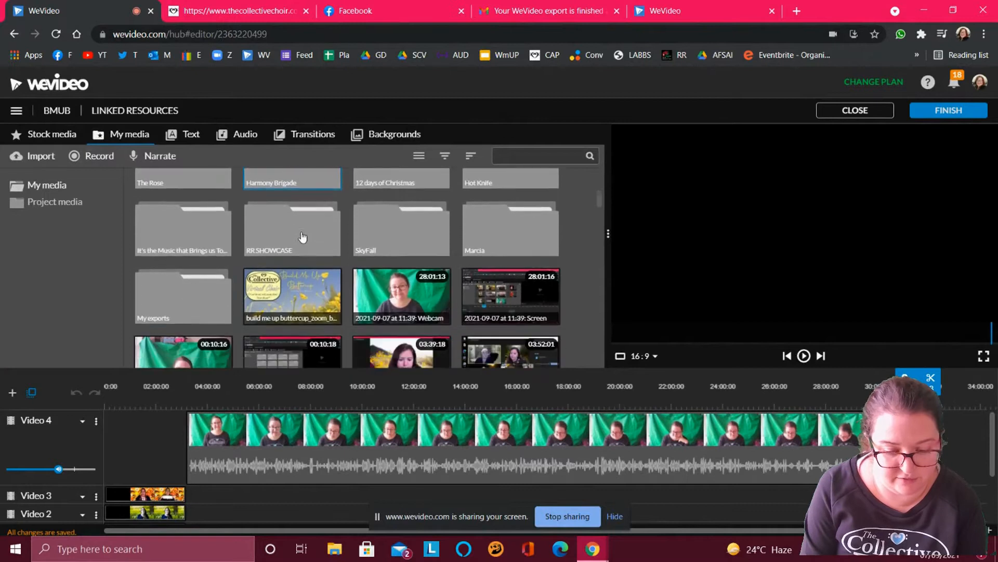
double_click(198, 315)
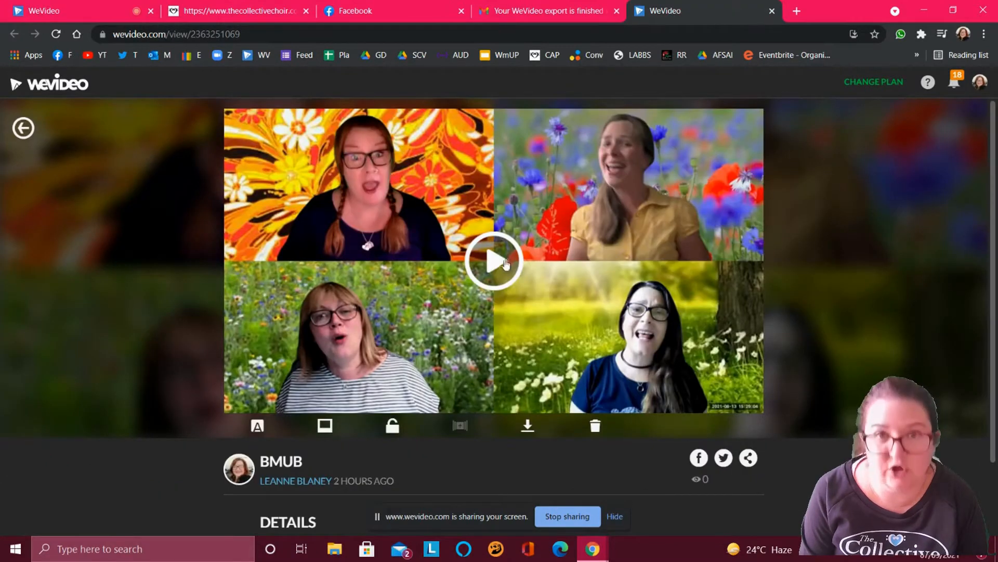
- Play the exported BMUB video in full screen with the screen-sharing notice moved aside, and leave full screen
click(506, 264)
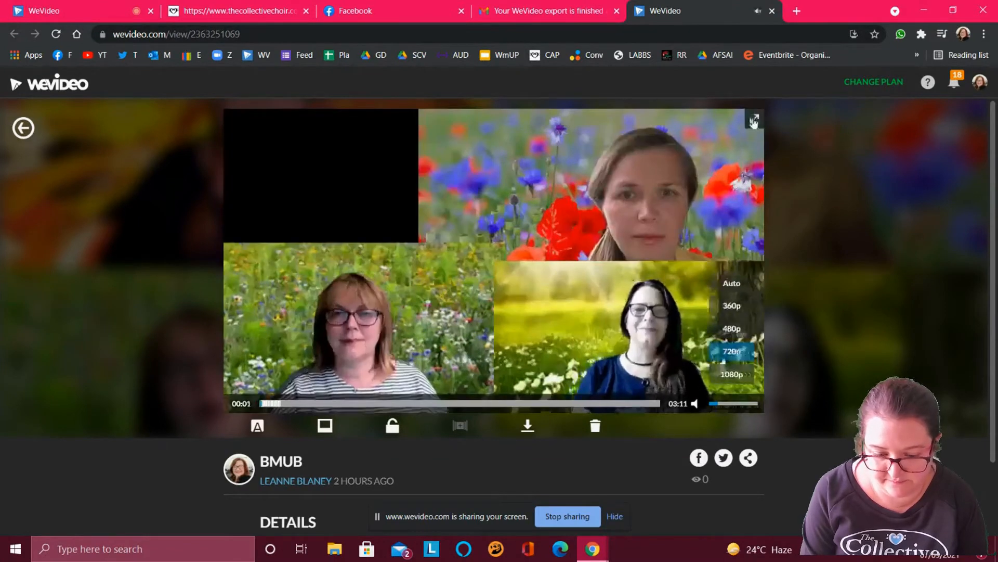
click(754, 121)
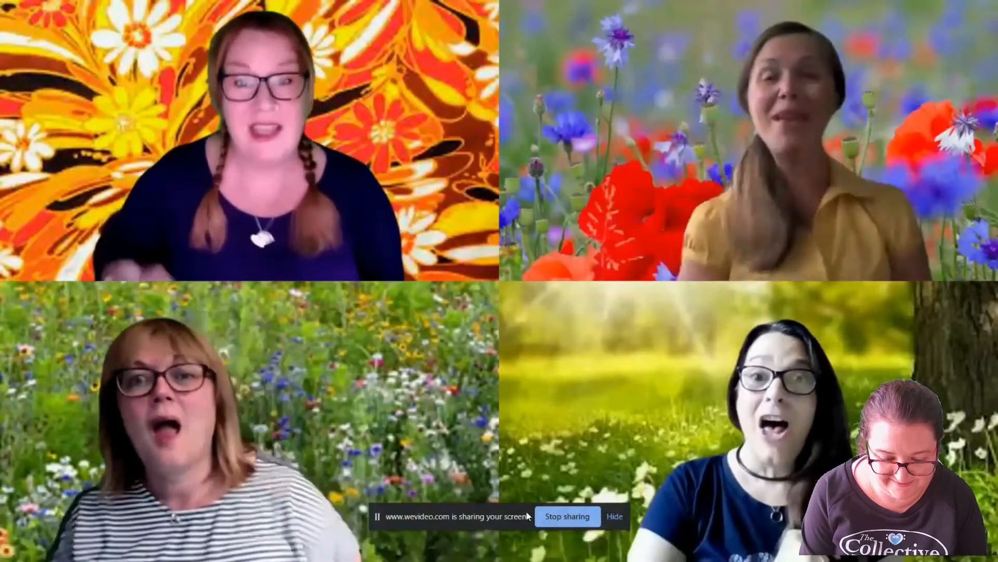
drag(527, 512, 894, 519)
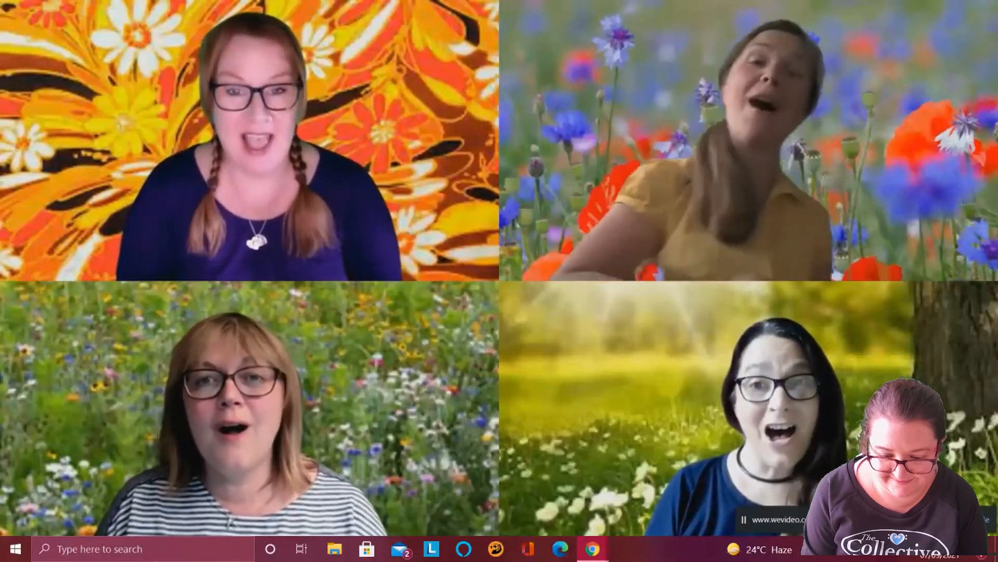
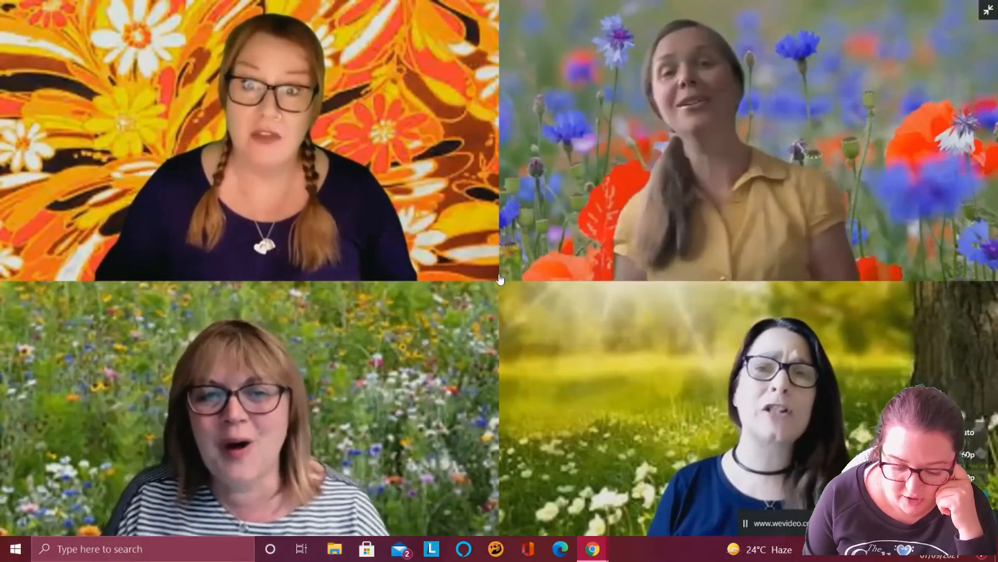
click(498, 279)
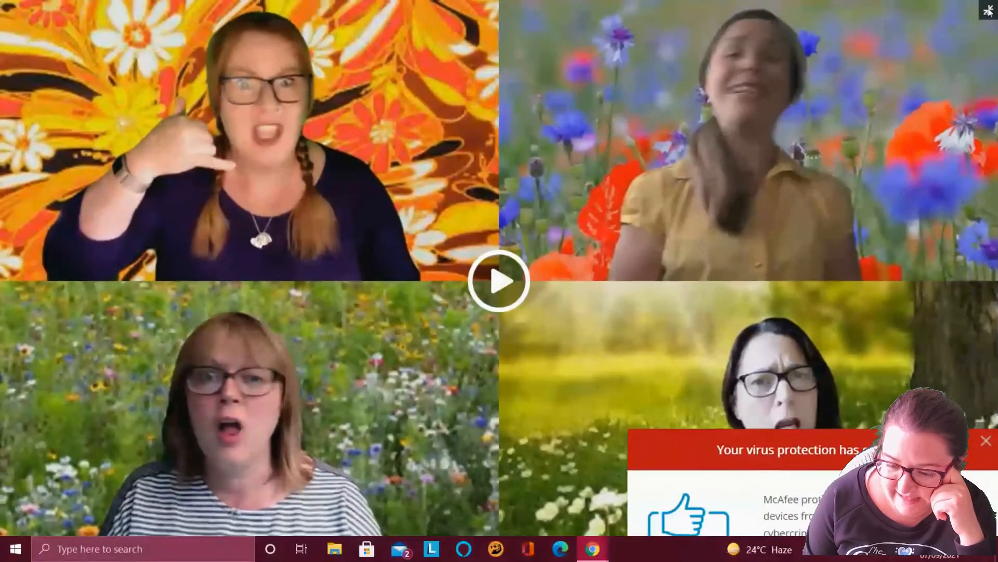
click(988, 11)
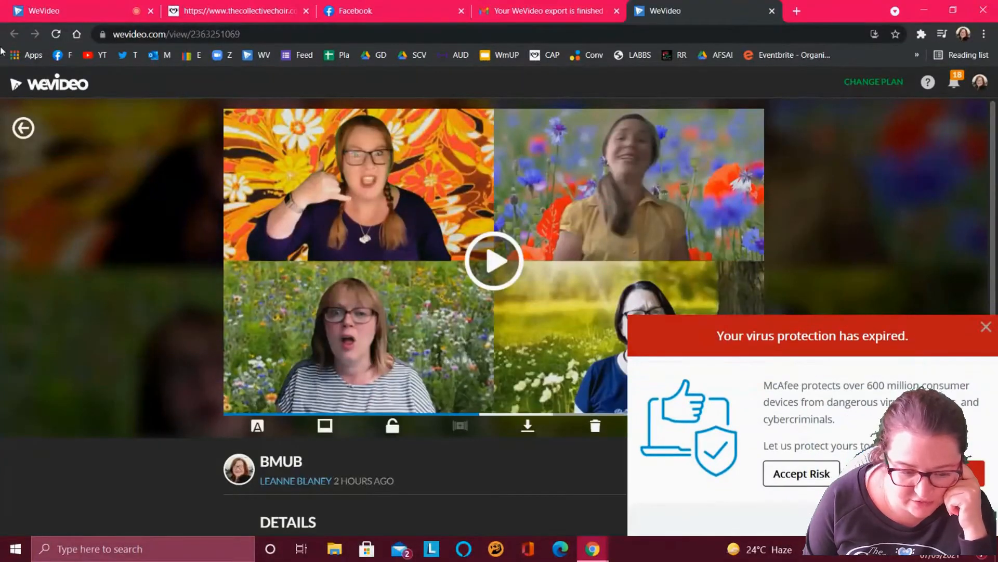
- Reopen the BMUB project from the dashboard and trim the starts of the Video 2, Text 1 and Video 1 clips to 00:01:21
click(28, 88)
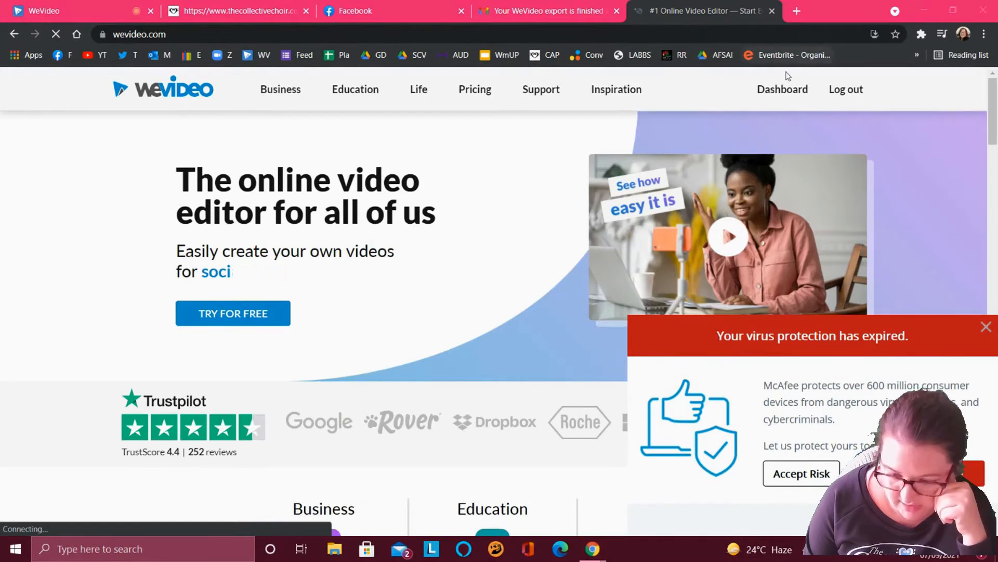
click(787, 93)
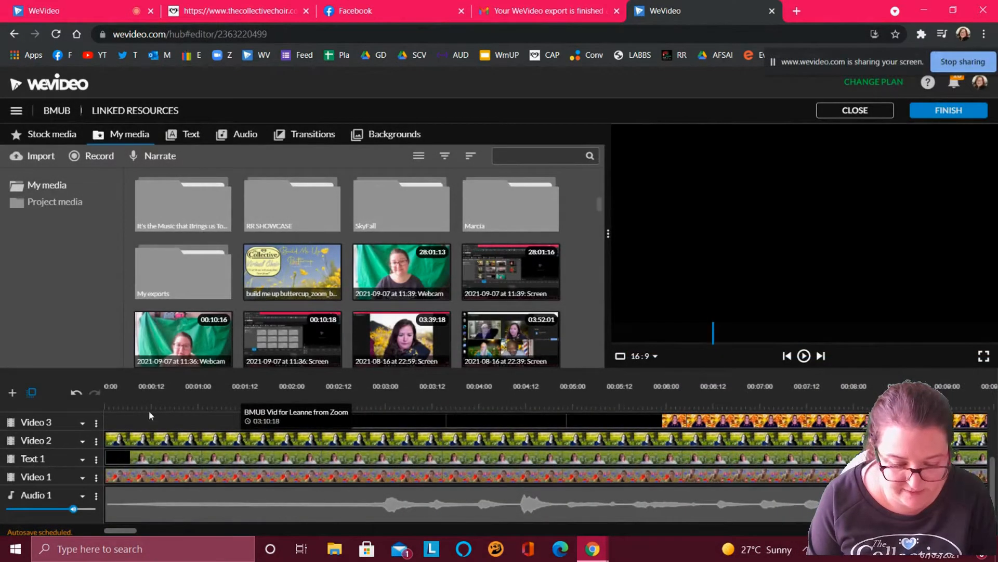
click(109, 442)
drag(107, 439, 277, 439)
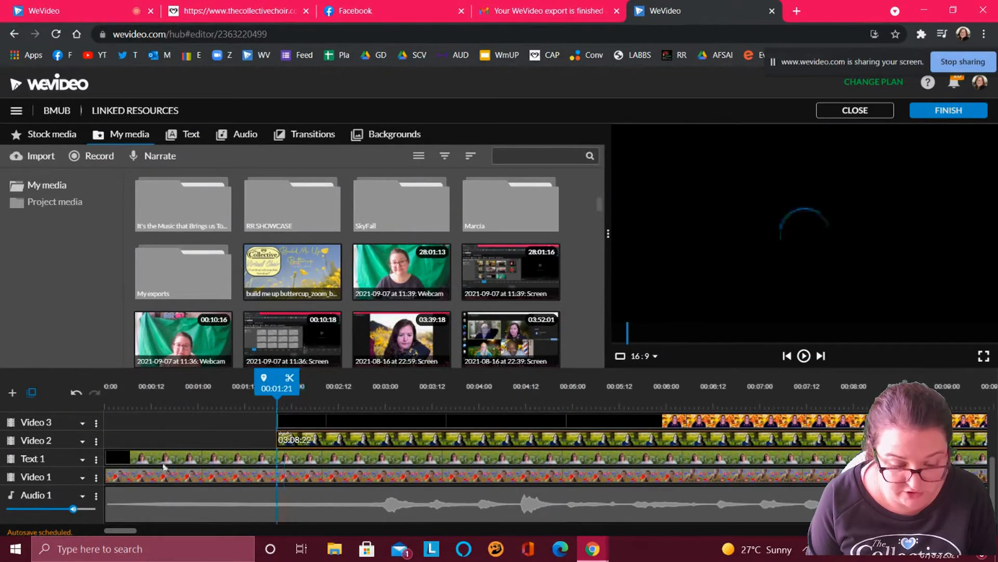
click(161, 461)
drag(106, 460, 276, 462)
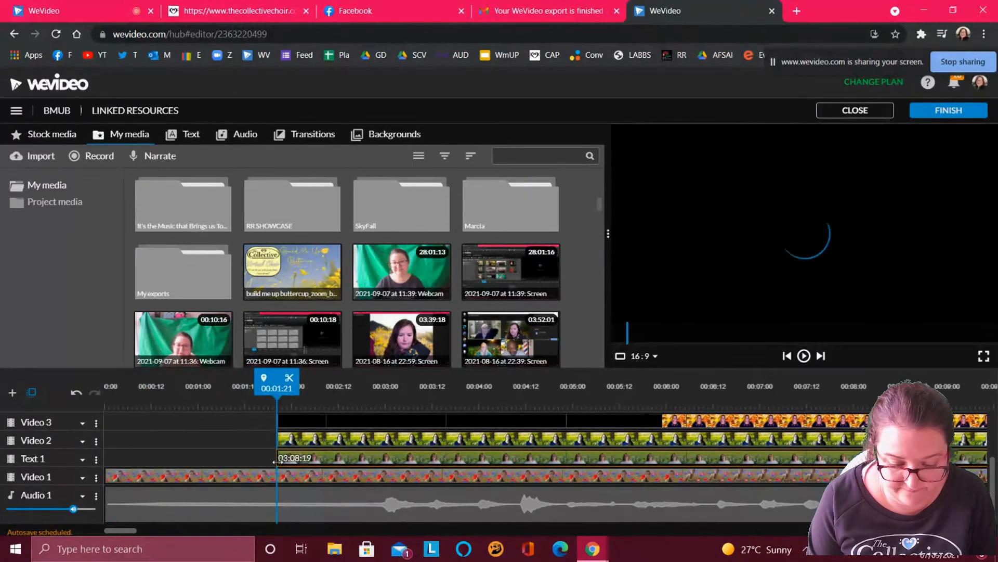
click(152, 476)
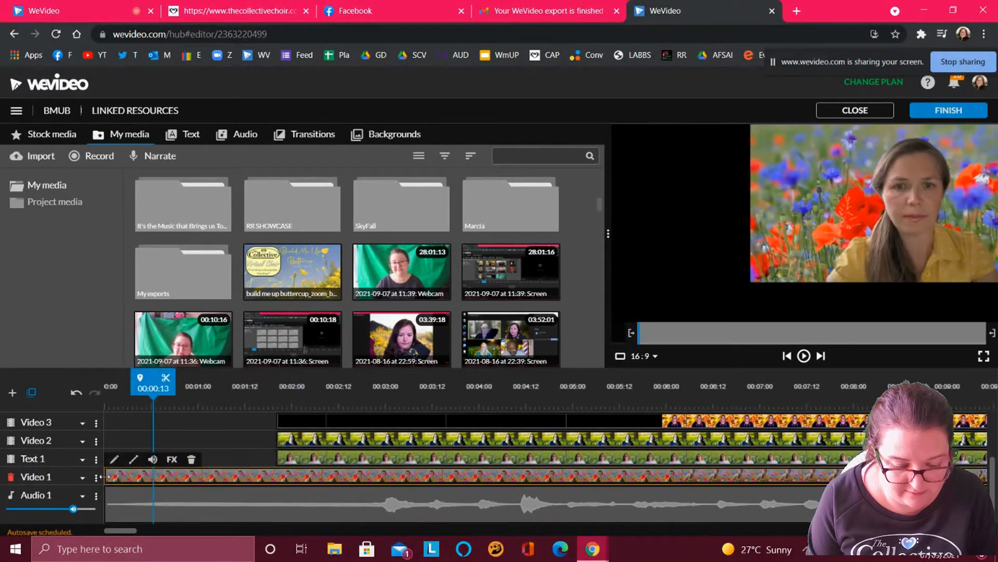
drag(104, 476, 278, 475)
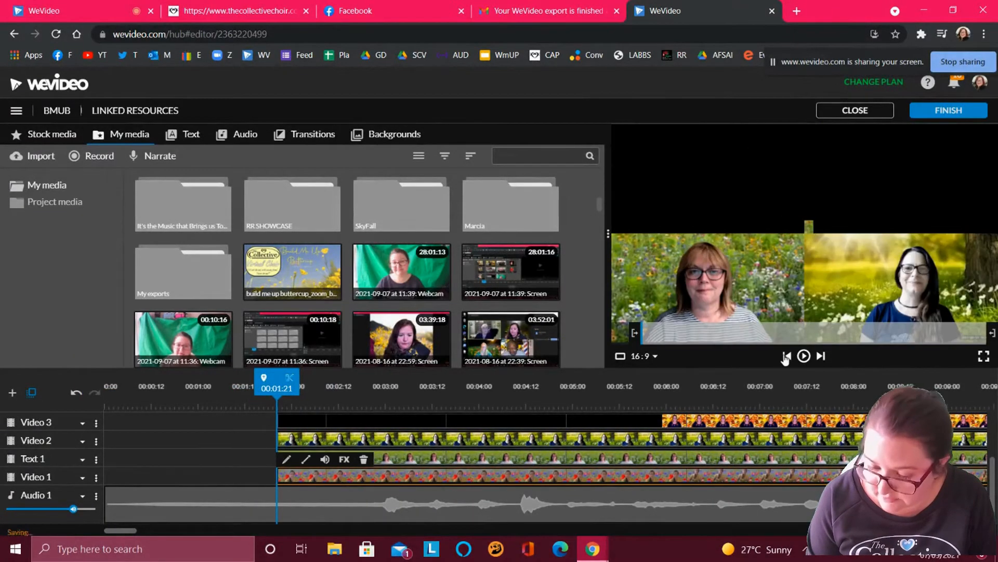
- Play the opening to find the cut point and split all tracks at 00:04:15
click(804, 357)
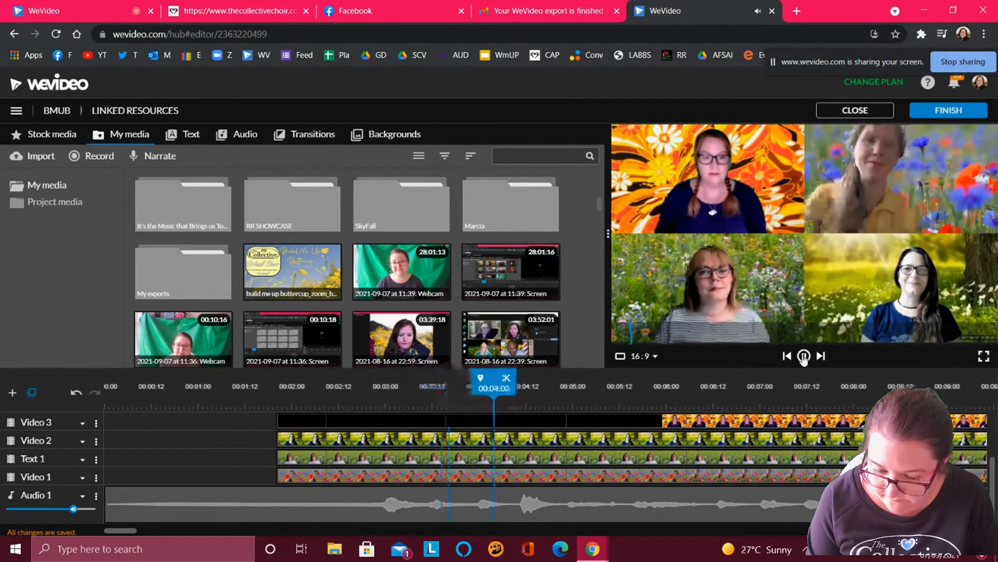
click(804, 356)
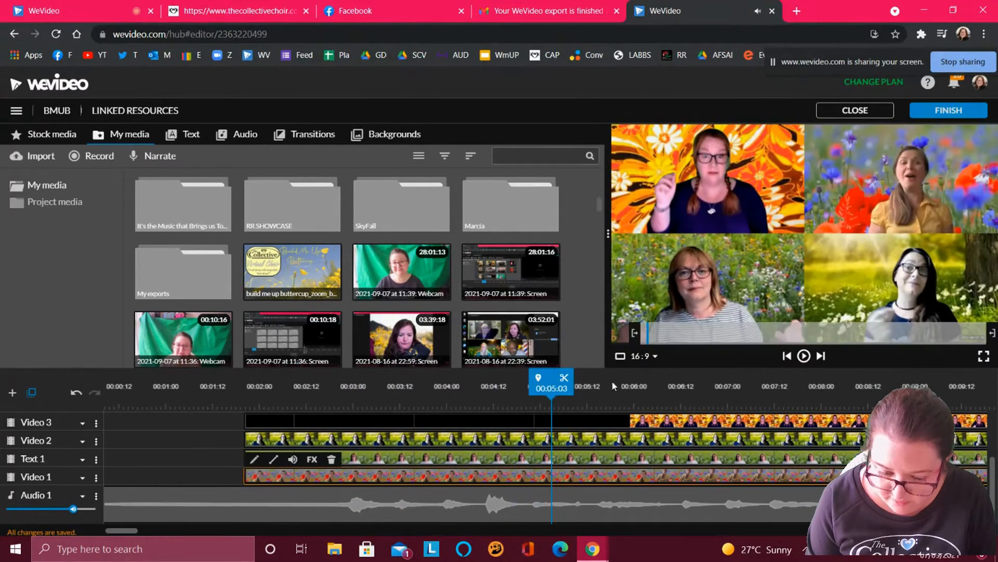
drag(549, 388, 505, 386)
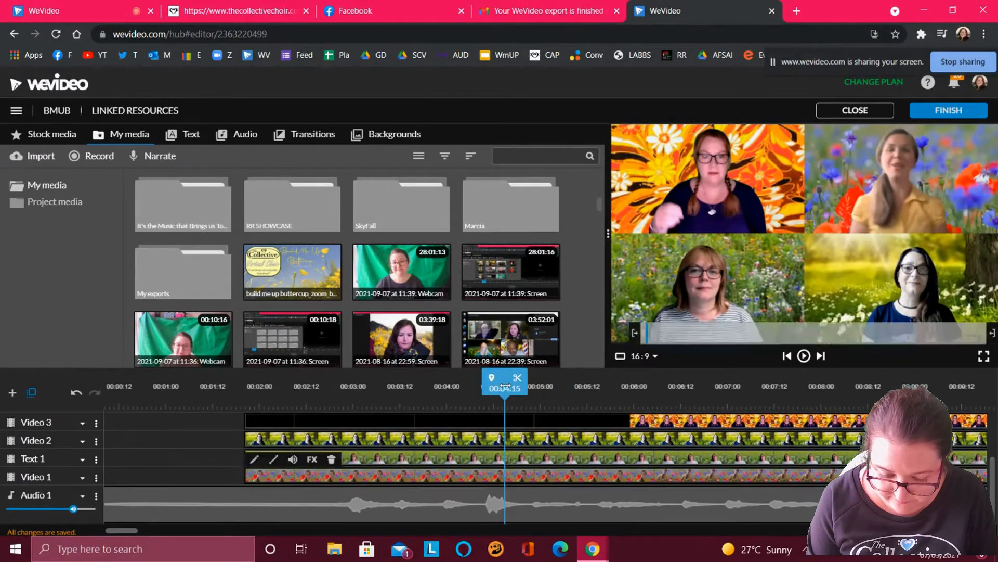
click(222, 447)
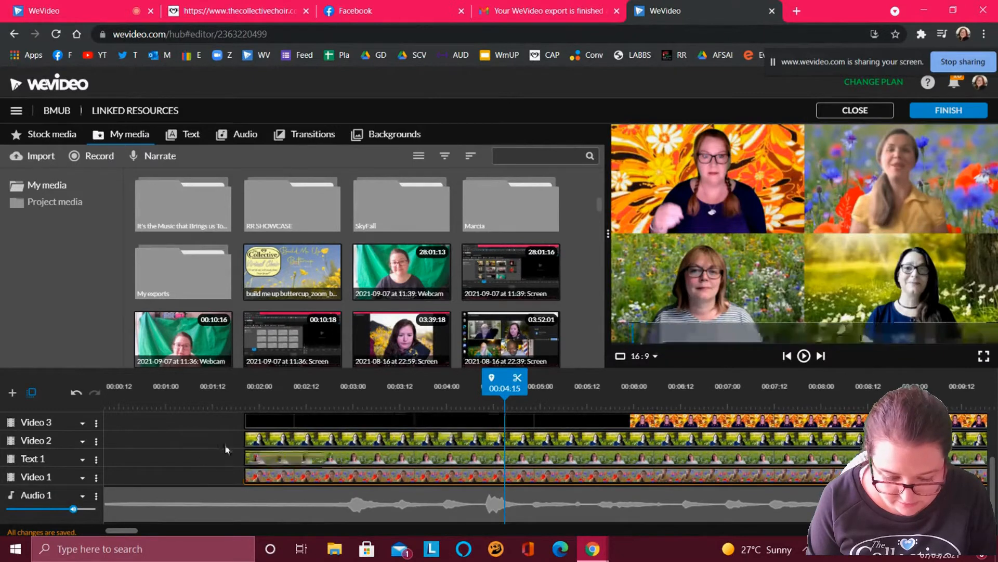
click(518, 381)
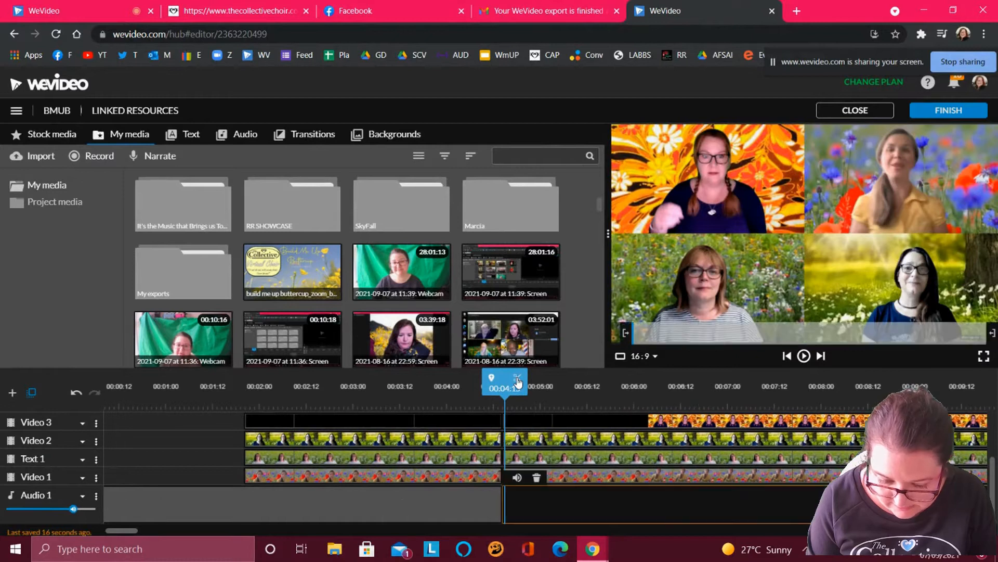
- Delete all clip sections before the split and move the remaining clips together to about 00:00:08, then preview the opening
drag(213, 419, 353, 520)
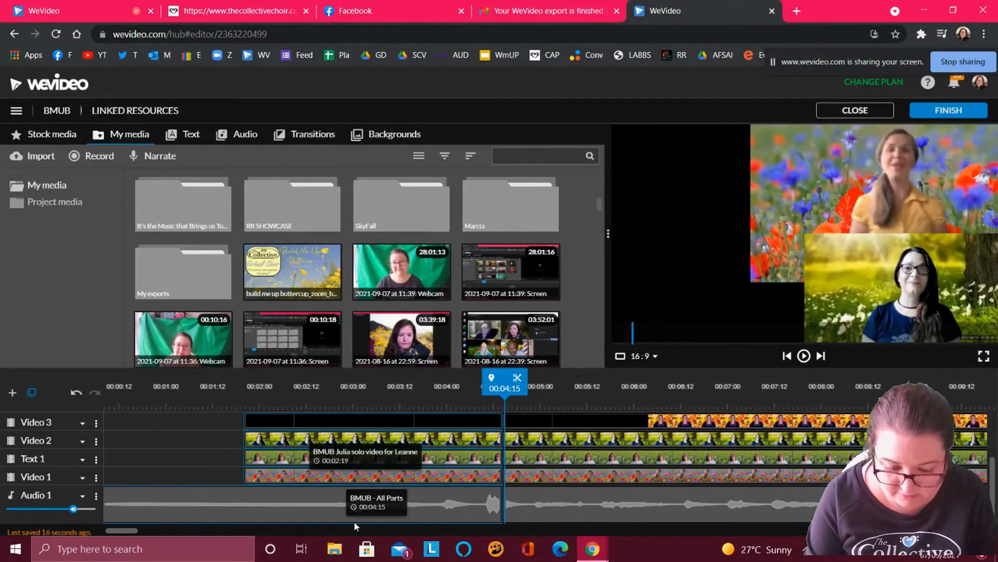
key(Delete)
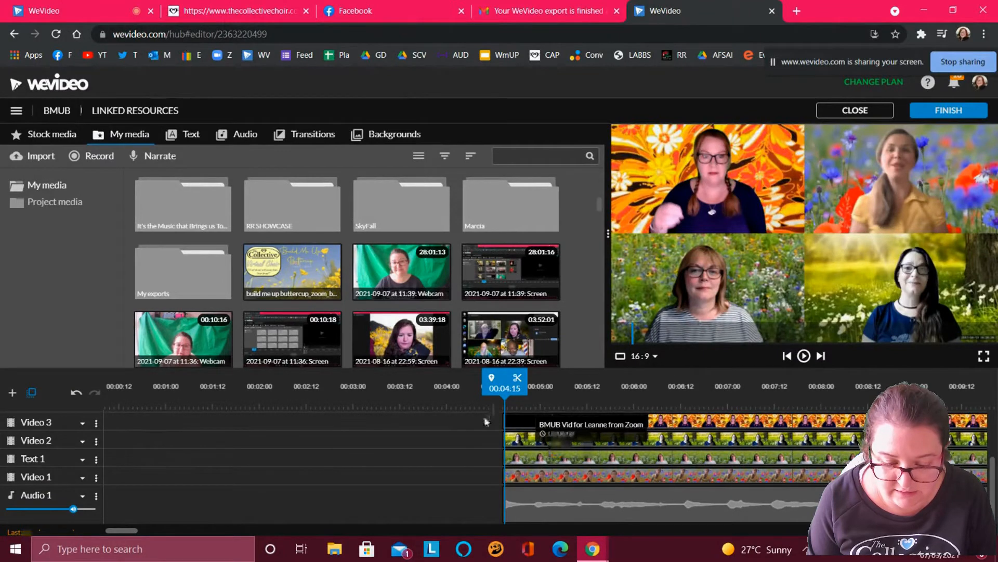
drag(484, 418, 148, 498)
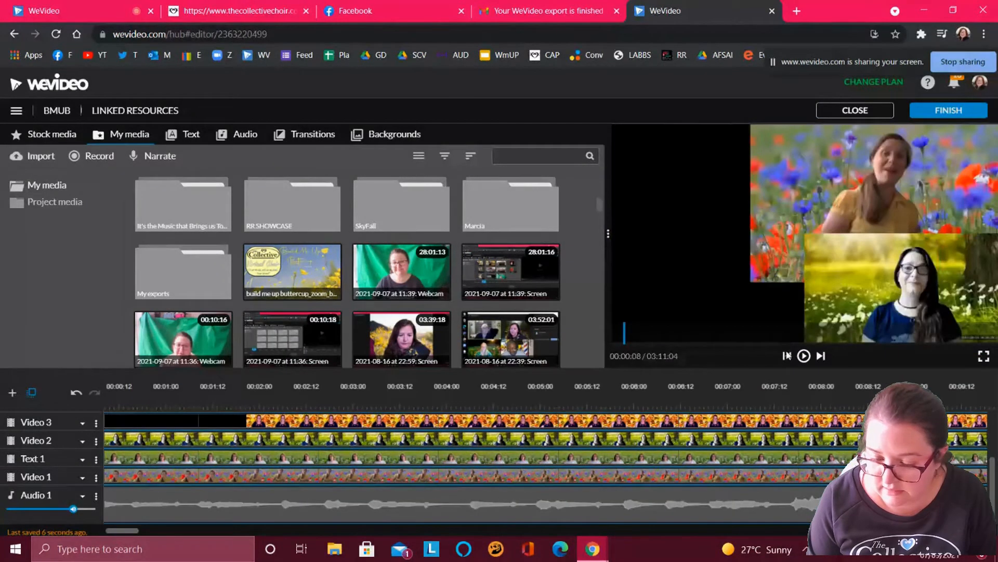
click(804, 357)
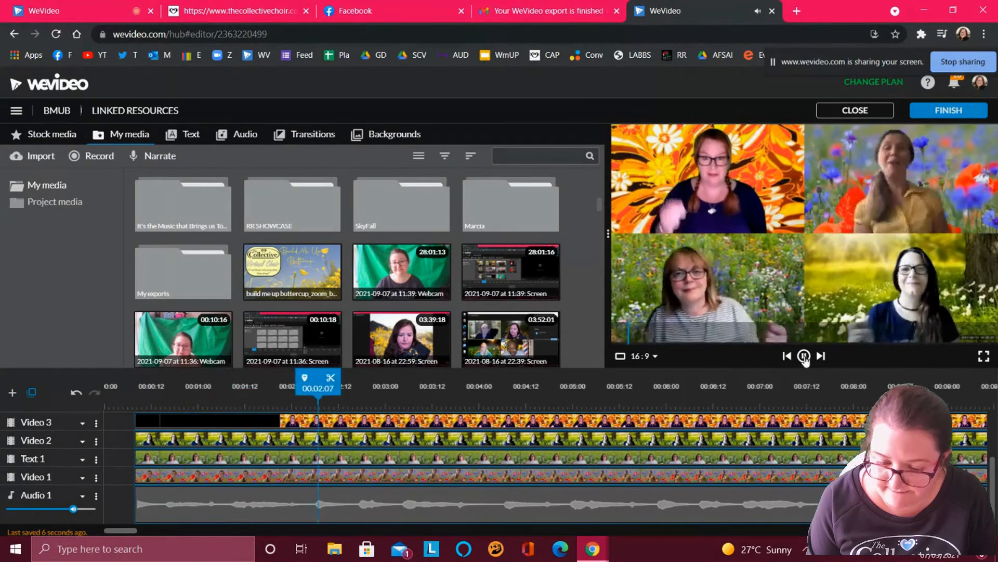
click(804, 357)
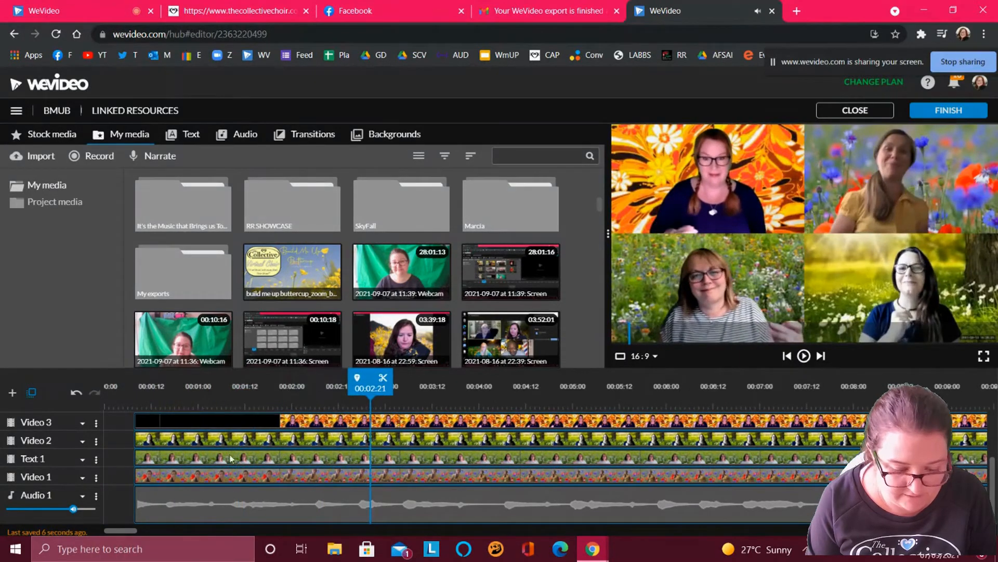
- Shift the Audio 1 clip to start at about 00:00:12 and play the project from the beginning
click(144, 503)
drag(146, 511, 150, 515)
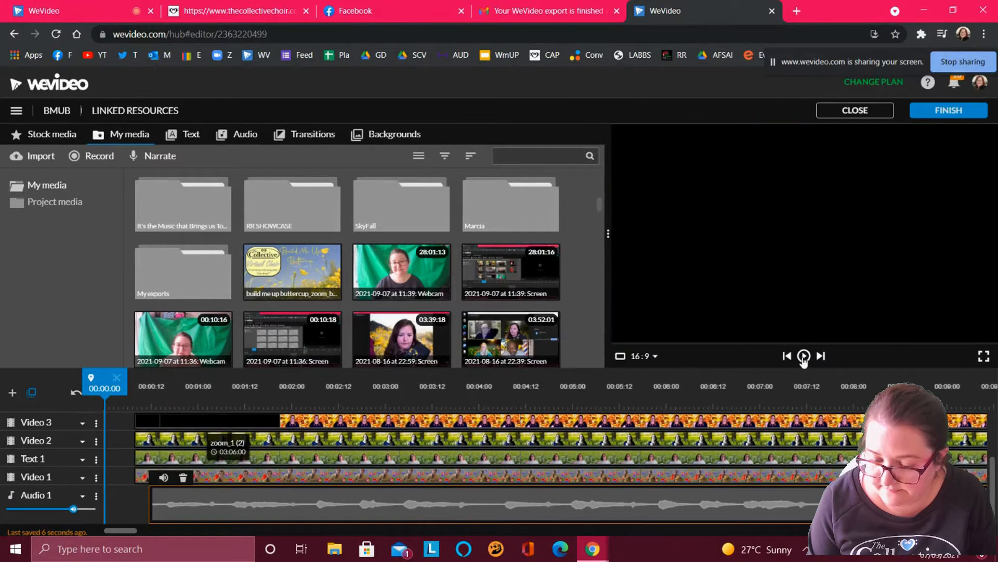
click(804, 357)
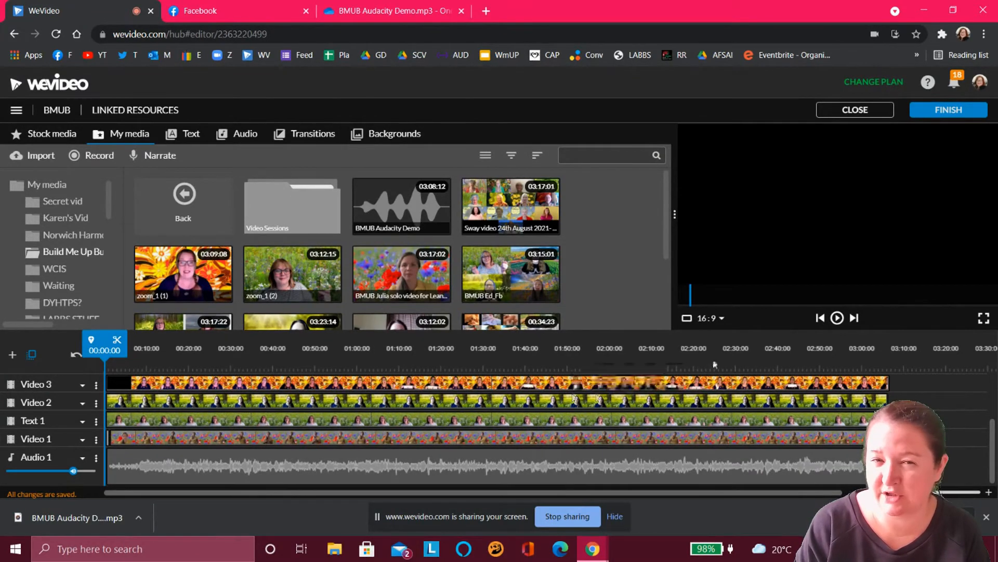
- Play the opening up to 00:02:03 and examine how the tracks line up at the start of the timeline
click(838, 318)
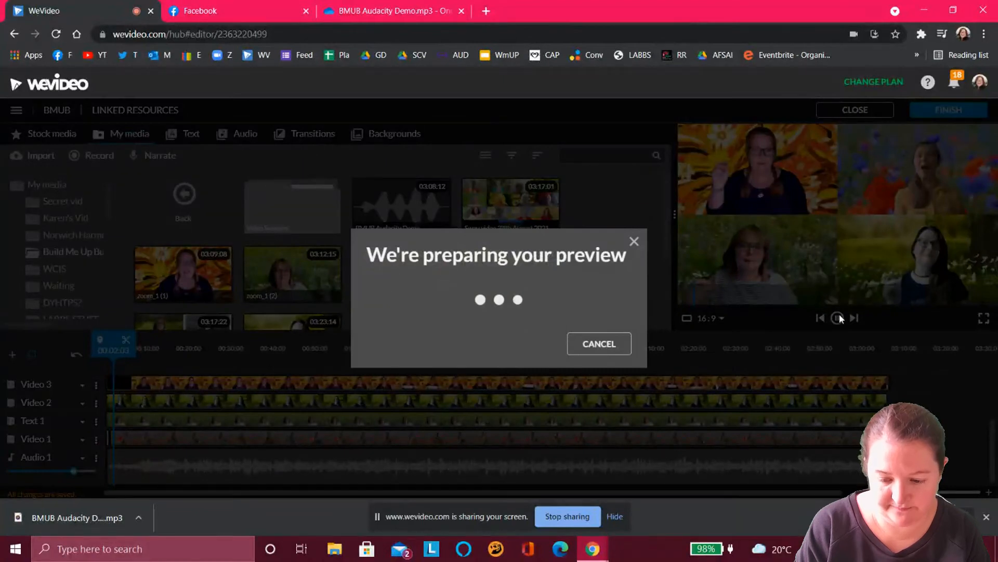
click(611, 345)
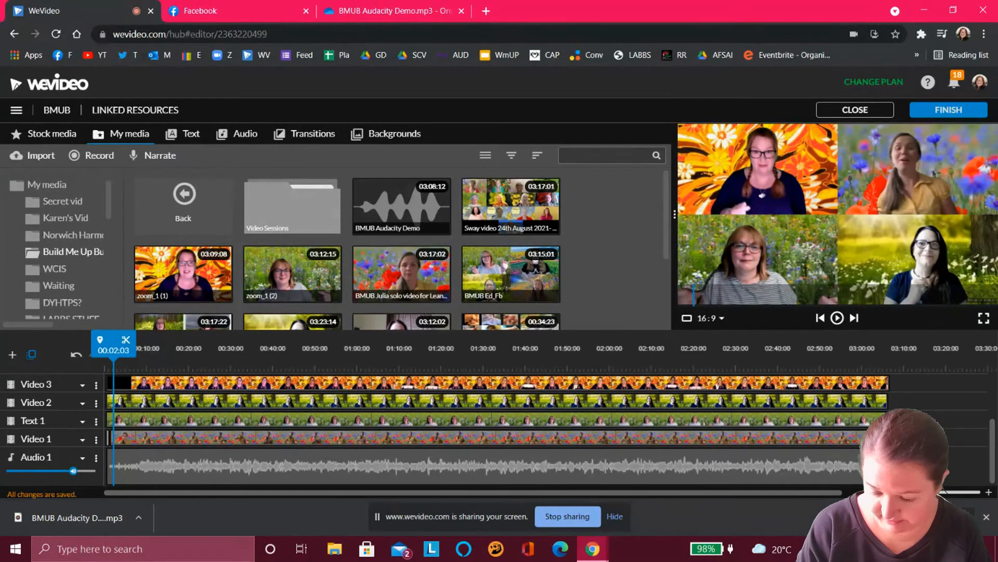
drag(893, 492, 926, 491)
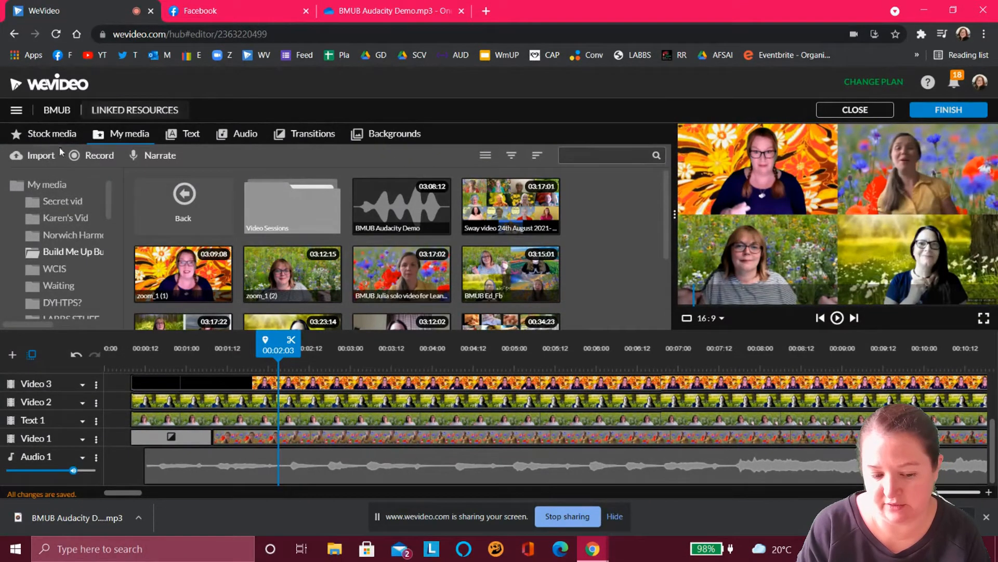
- Look at the stock media library and examine the folders available in My media
click(49, 136)
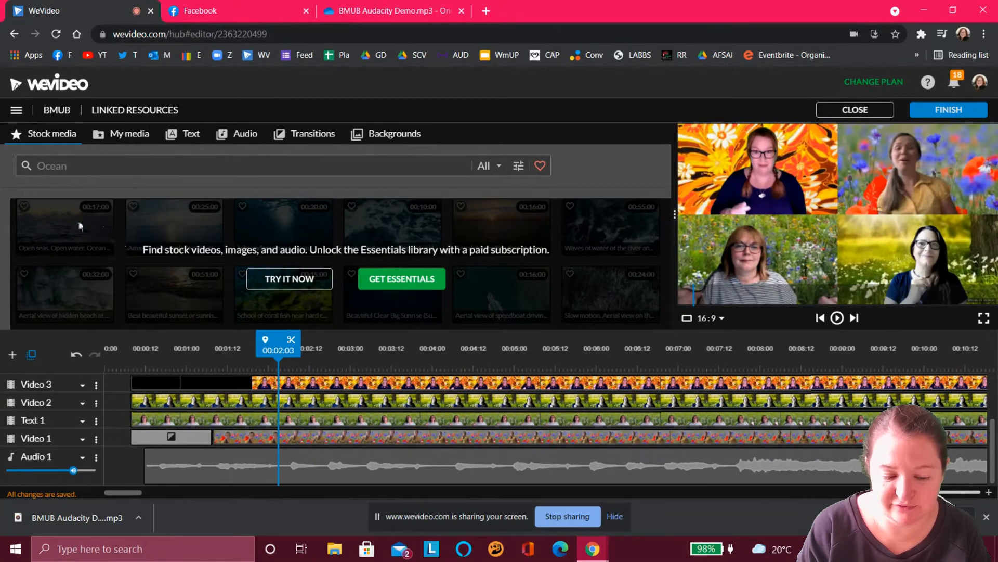
click(134, 136)
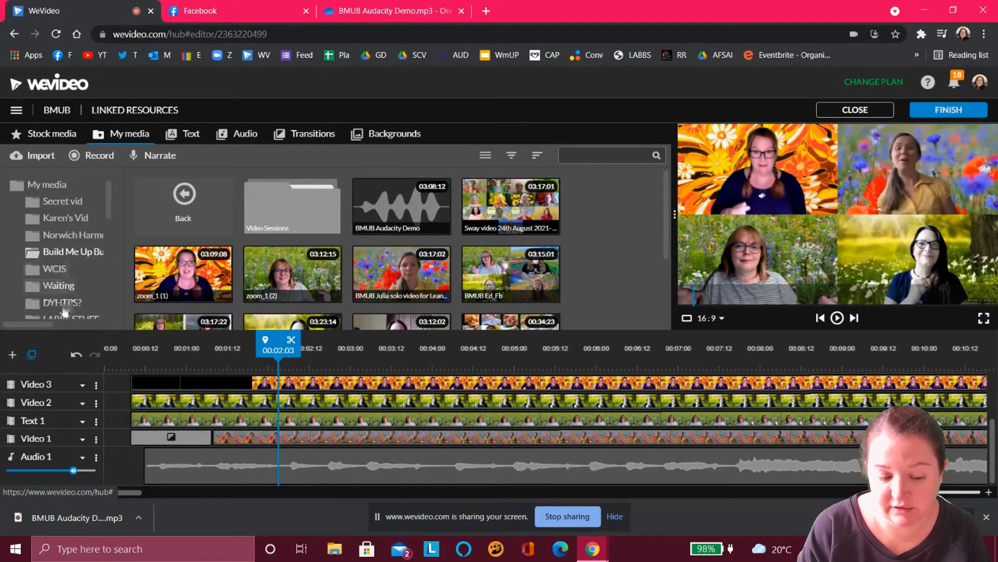
scroll(57, 262, down, 4)
scroll(57, 266, down, 2)
scroll(57, 267, right, 3)
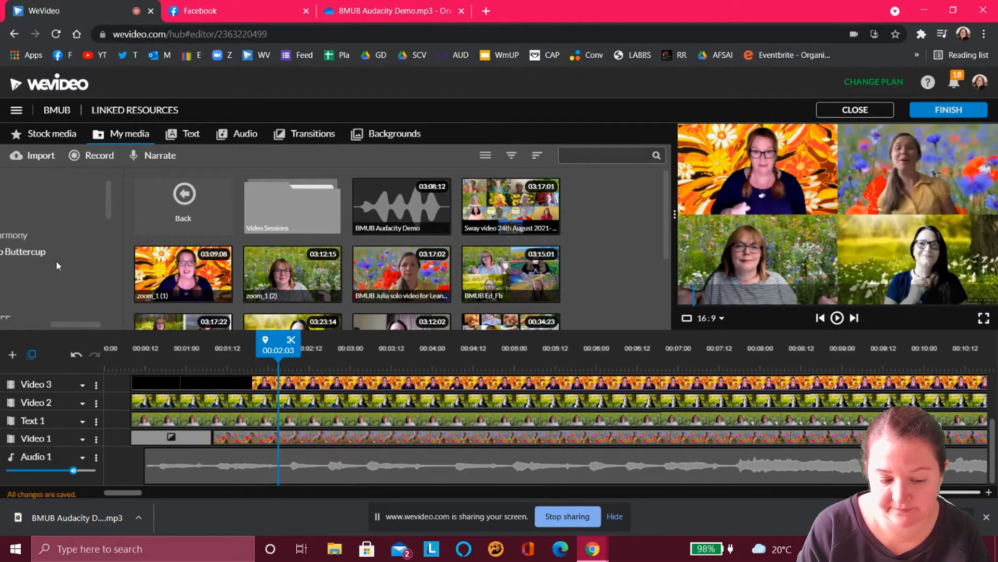
scroll(57, 265, left, 3)
scroll(57, 265, up, 6)
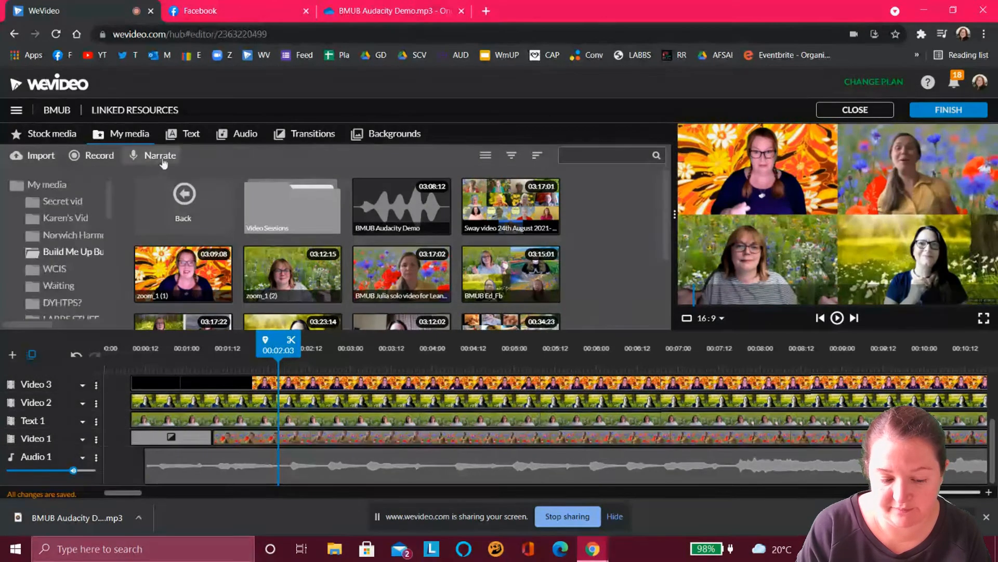
- Look through the text templates, sample the music track Changes, and view the standard transitions
click(196, 134)
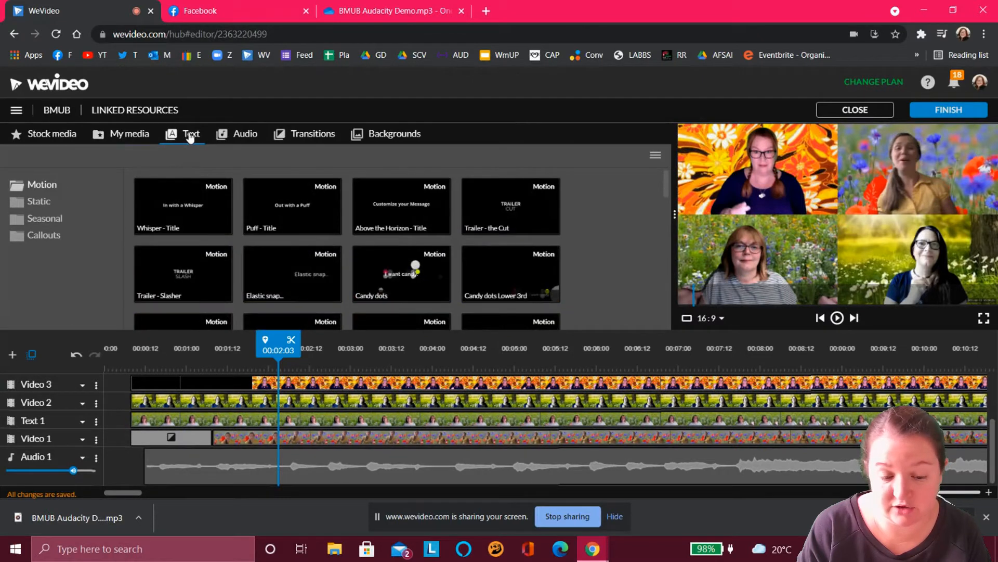
click(239, 136)
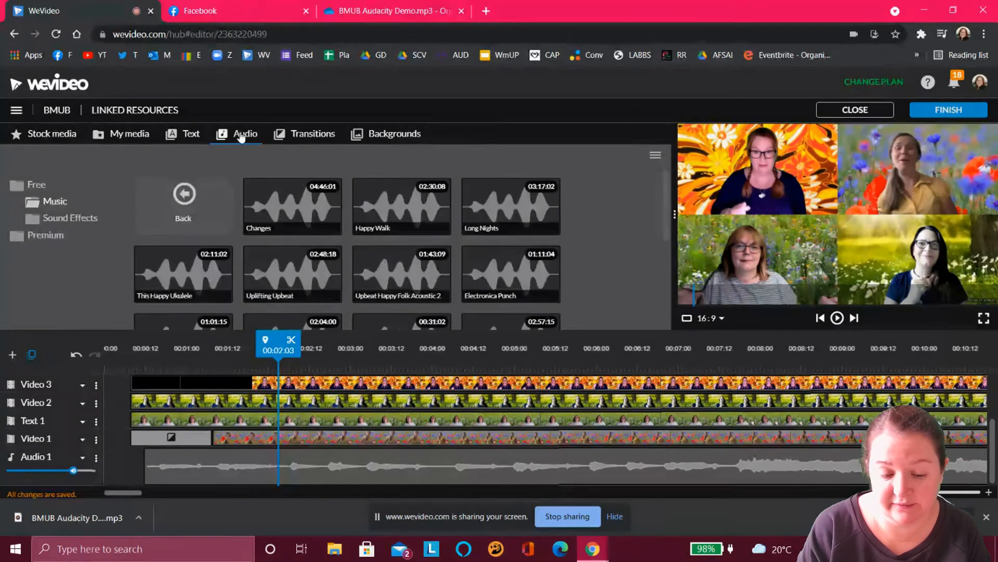
click(308, 223)
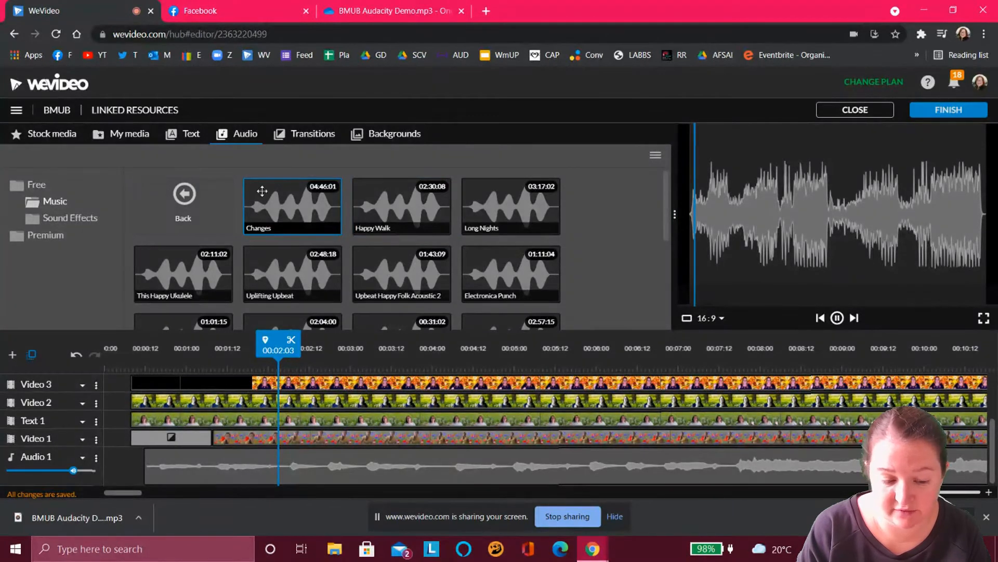
click(299, 141)
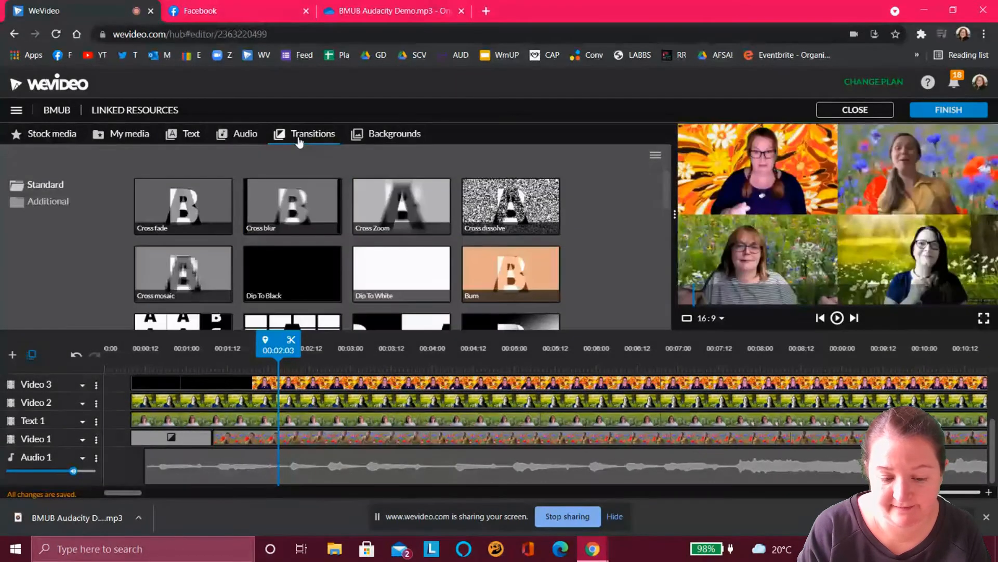
- Browse the library of video backgrounds
click(385, 136)
scroll(308, 249, down, 2)
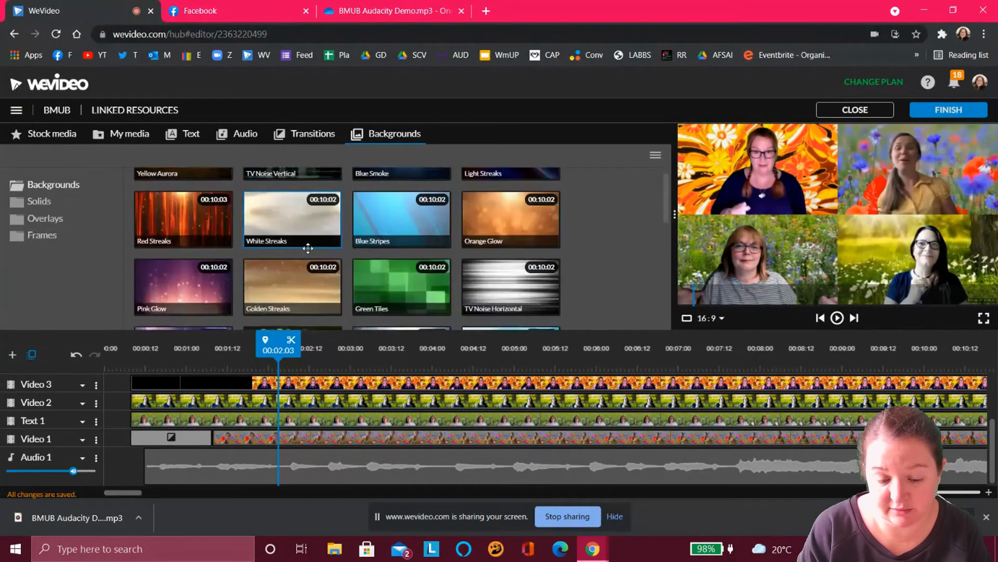
scroll(308, 249, up, 3)
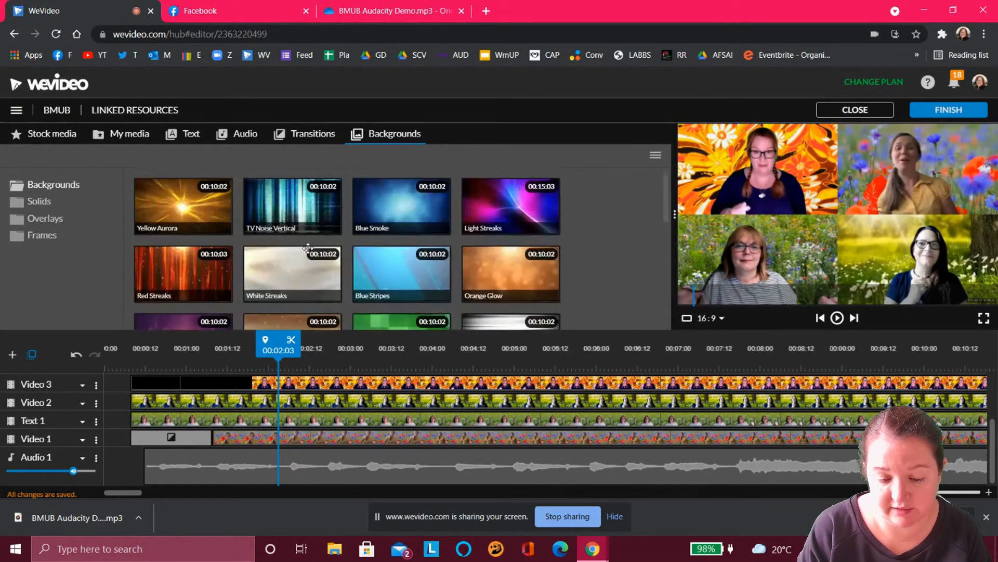
- Preview several standard transitions, including Cross fade, Cross blur, Cross Zoom, Cross dissolve, Rainbow, Parasol and 3d-tile horizontal
click(314, 134)
click(207, 195)
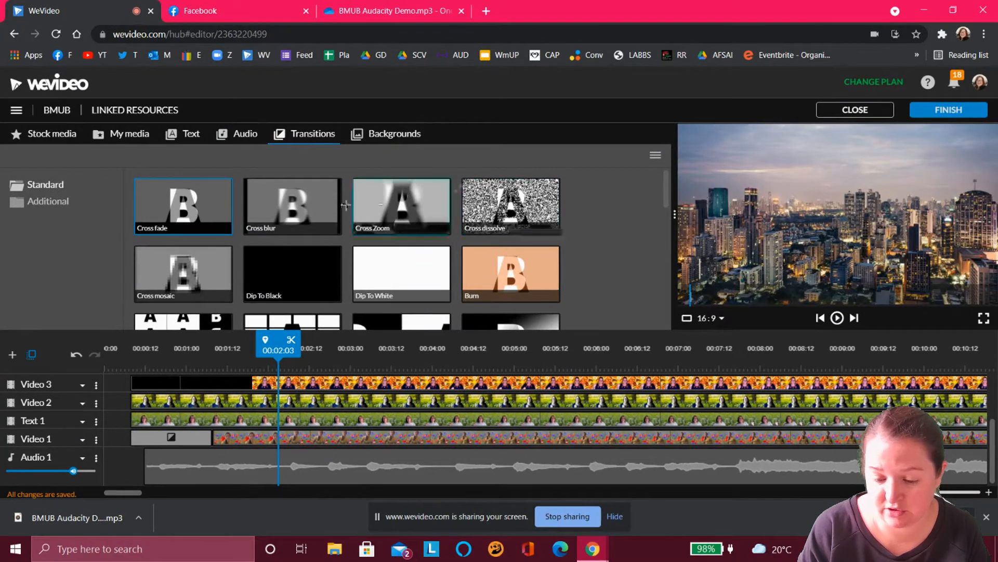
click(290, 205)
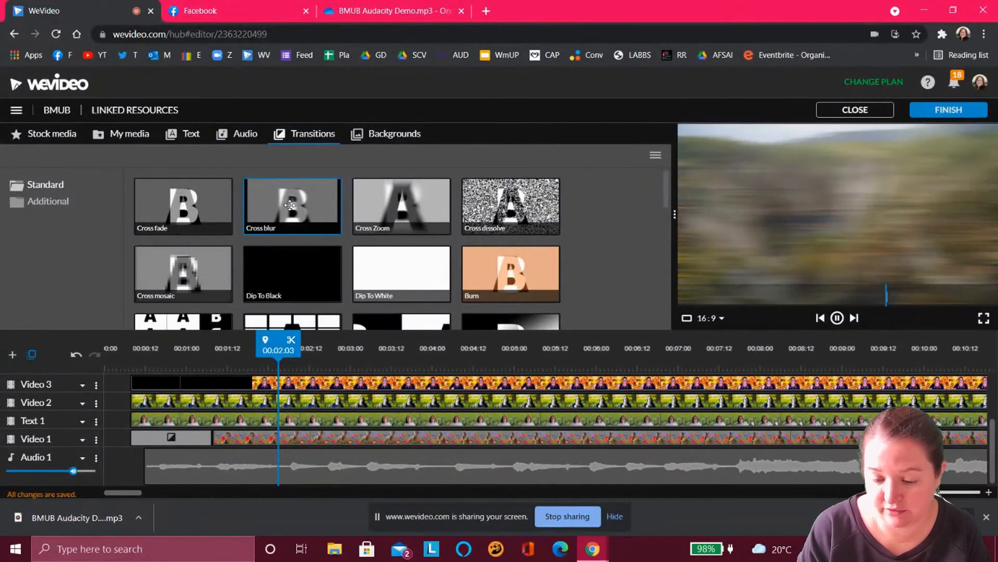
click(420, 208)
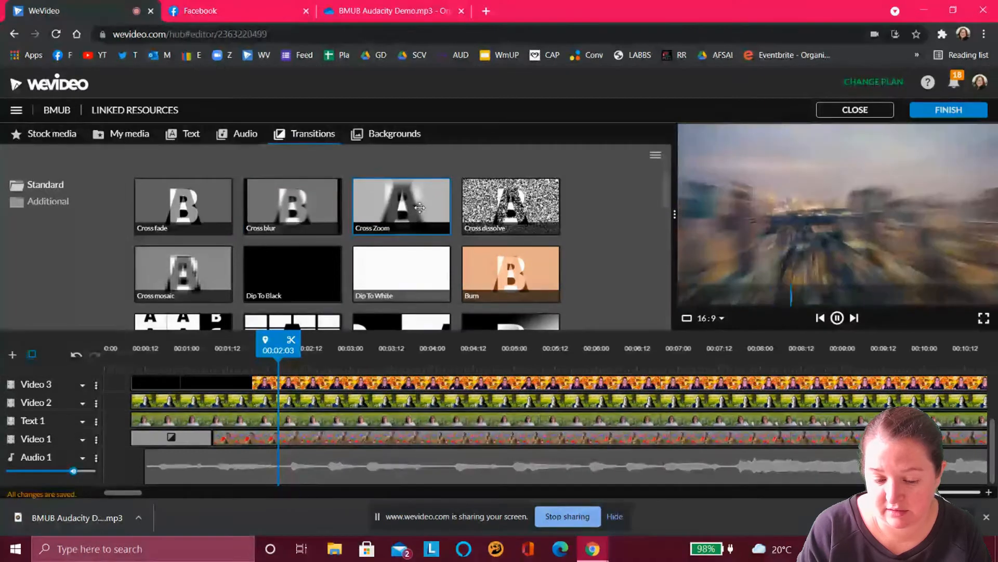
click(533, 207)
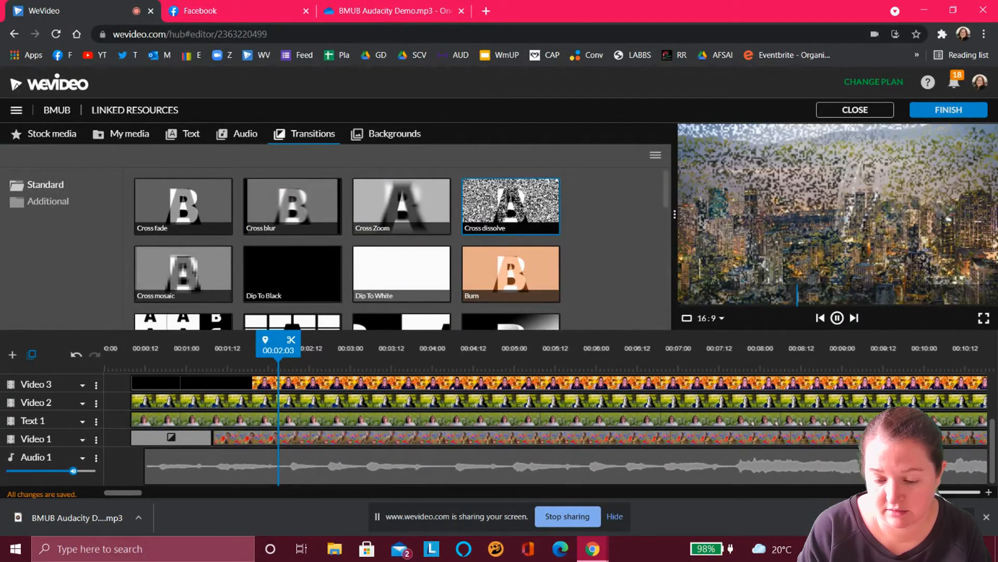
scroll(530, 208, down, 5)
click(527, 209)
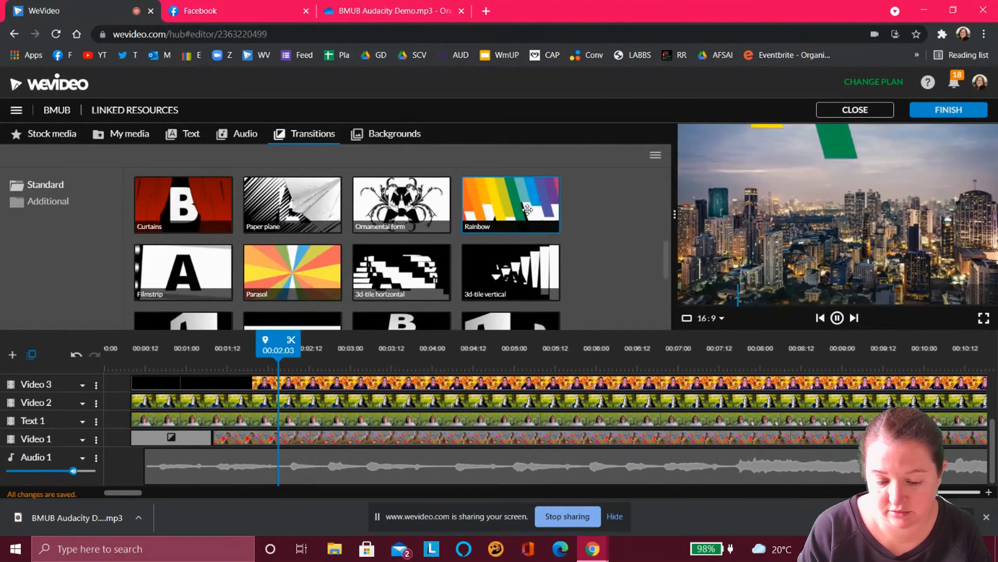
click(306, 270)
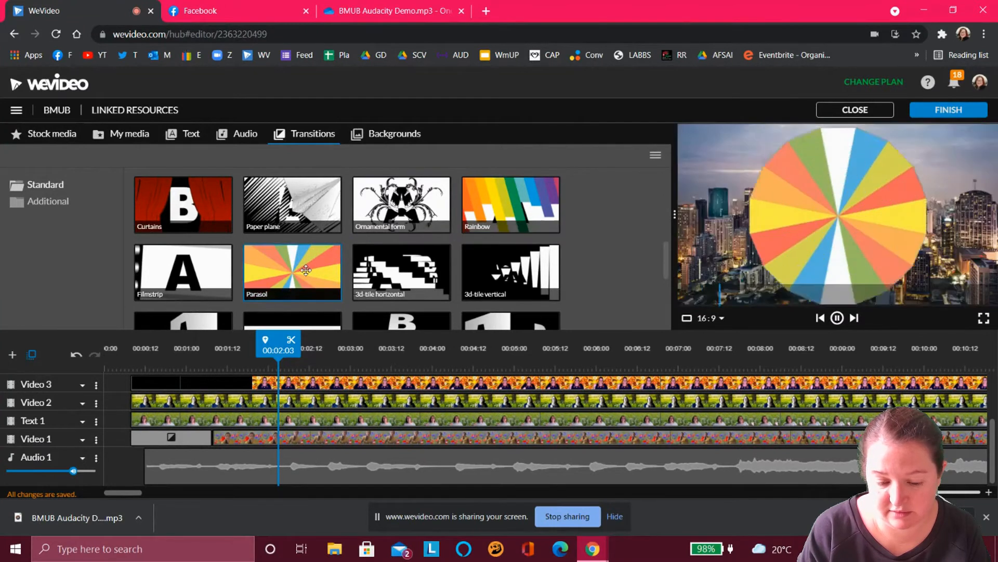
click(420, 274)
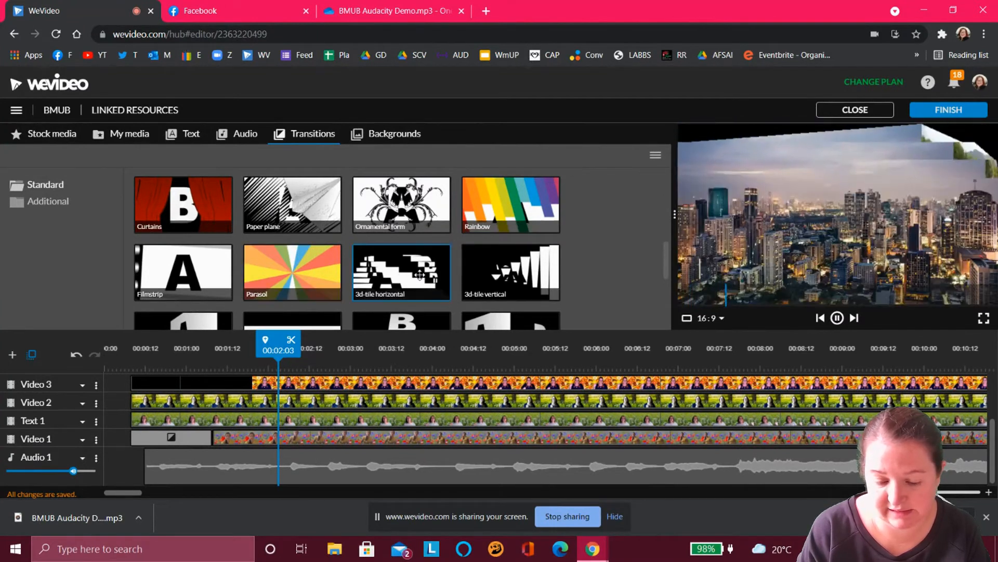
scroll(420, 274, down, 4)
scroll(420, 274, up, 10)
click(203, 206)
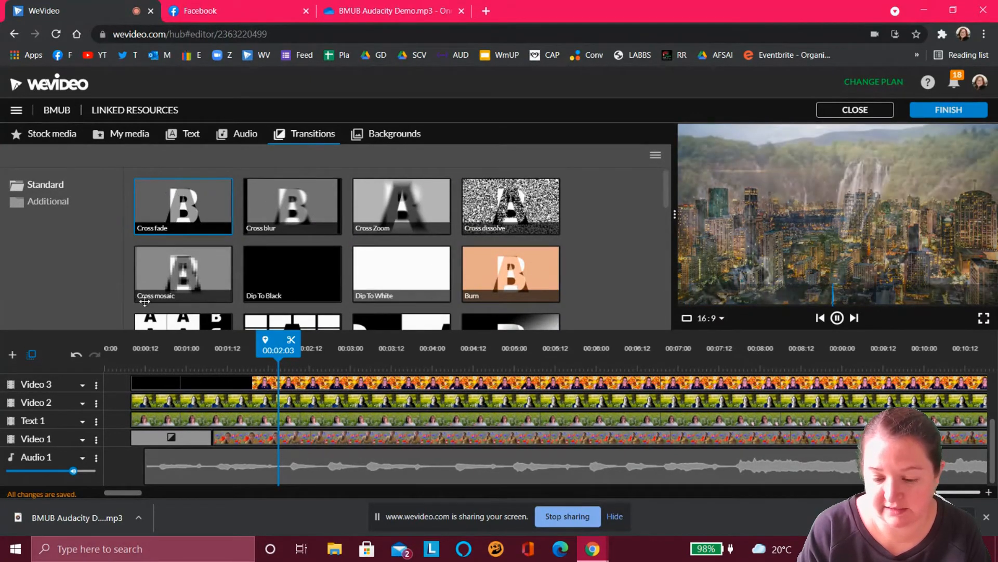
- Add a transition to the start of the clip on the Text 1 track
click(161, 420)
right_click(164, 421)
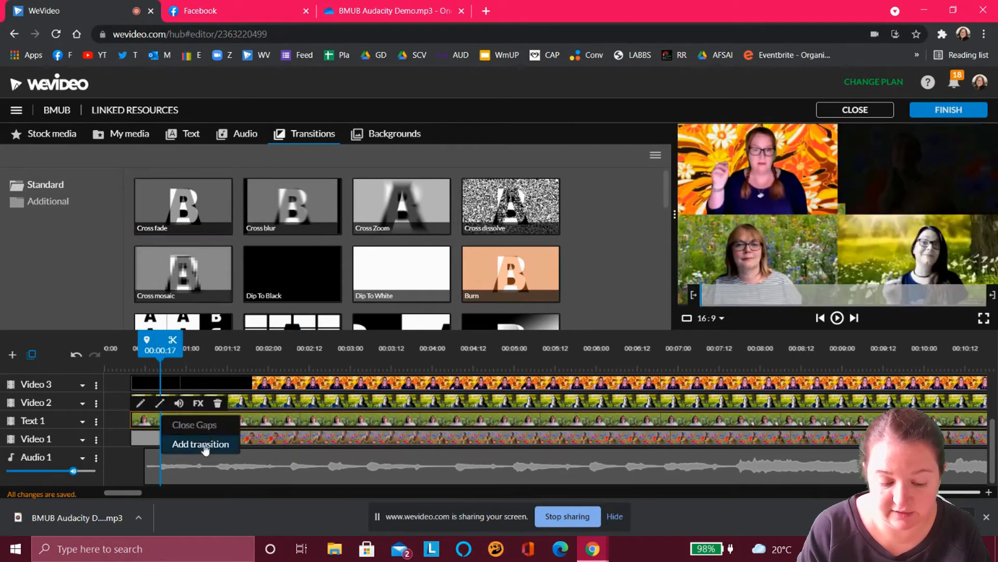
click(203, 444)
- Add a transition to the start of the clips on the Video 2 and Video 3 tracks
click(181, 399)
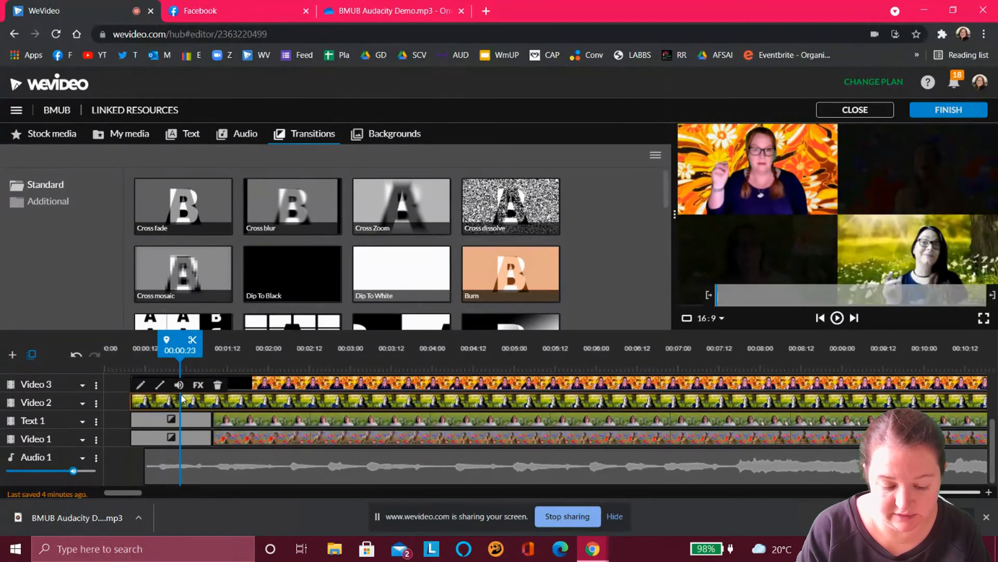
right_click(181, 396)
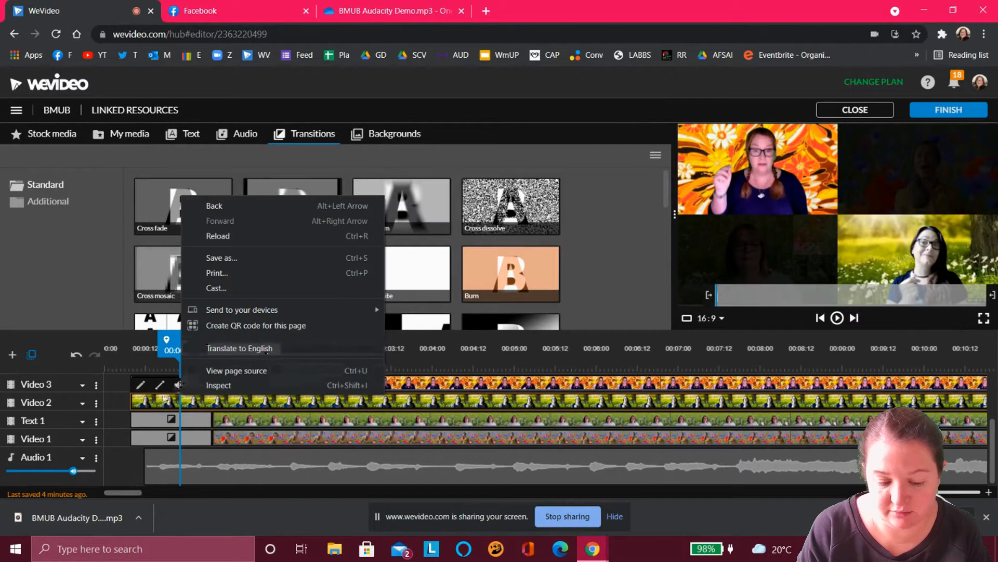
click(160, 403)
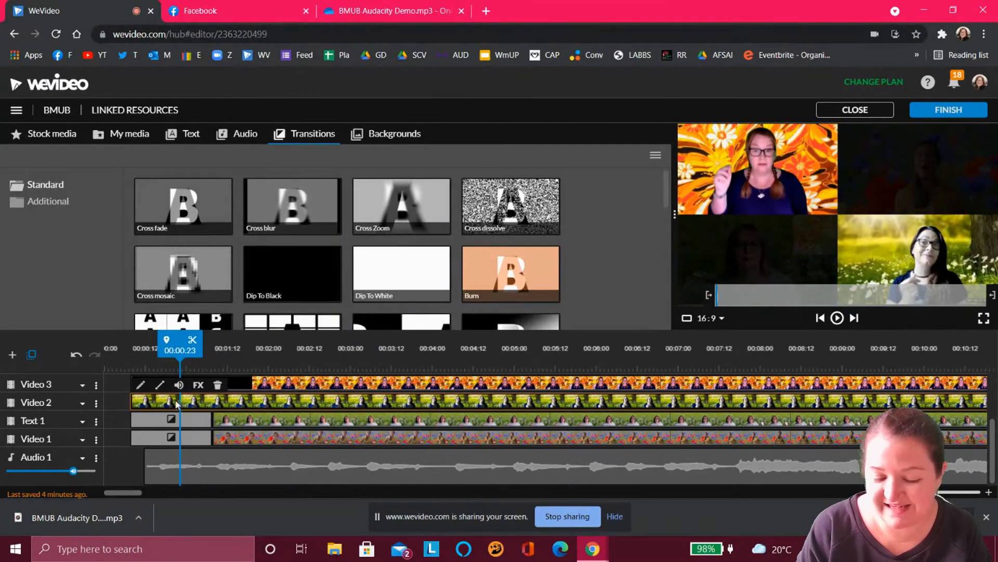
right_click(176, 403)
click(193, 425)
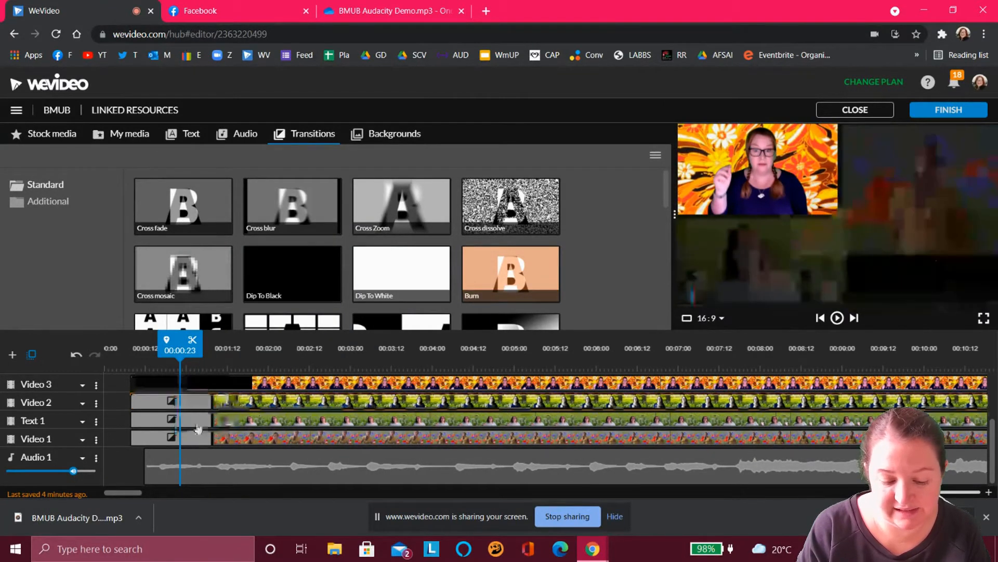
right_click(169, 387)
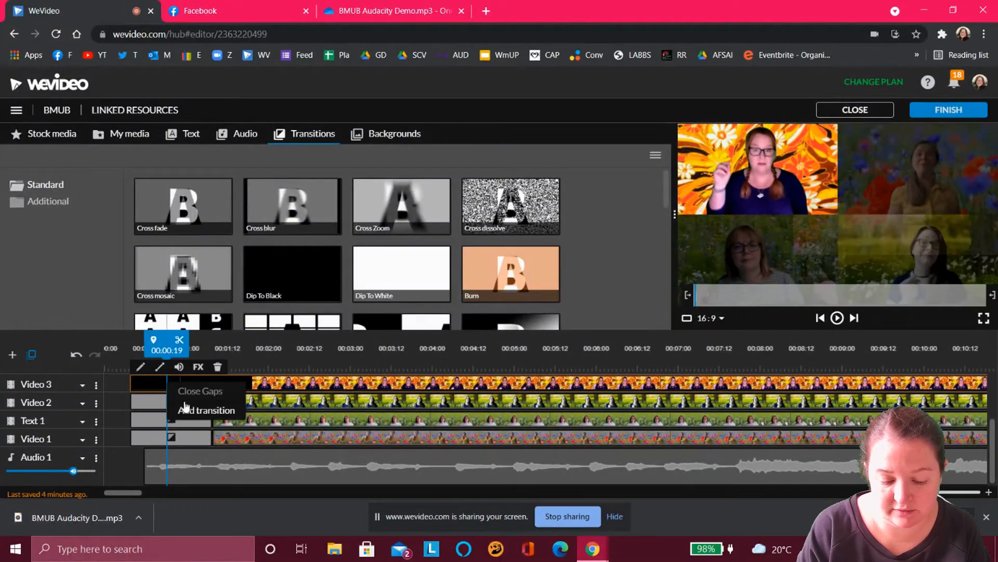
click(192, 414)
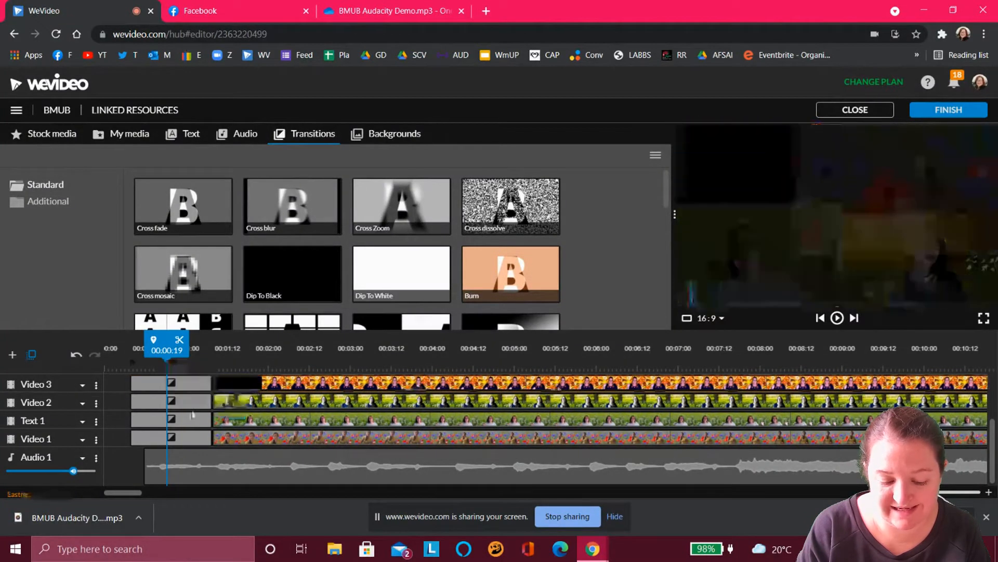
- Play the project from the beginning to check the opening transitions, dismissing the preview preparation
click(820, 323)
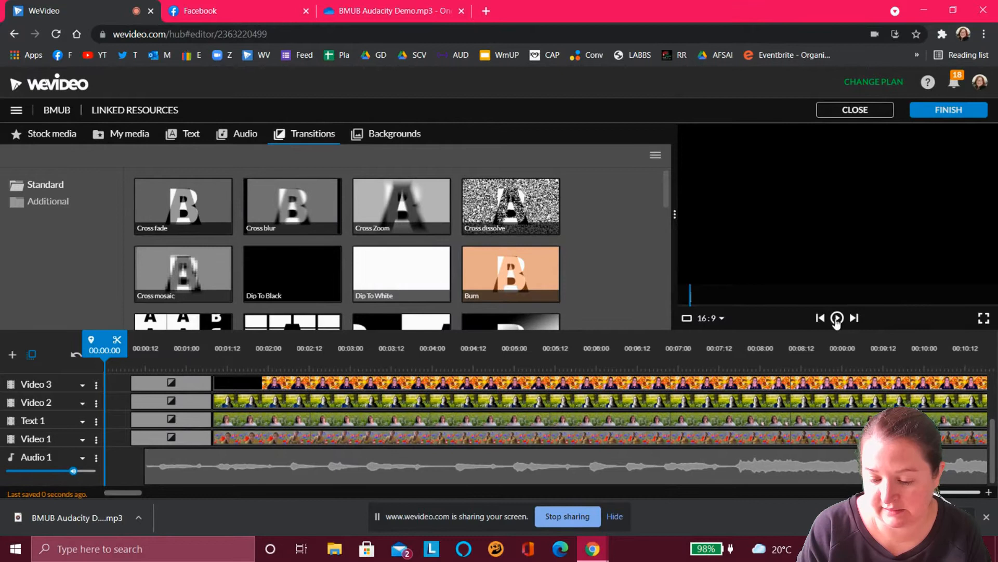
click(837, 318)
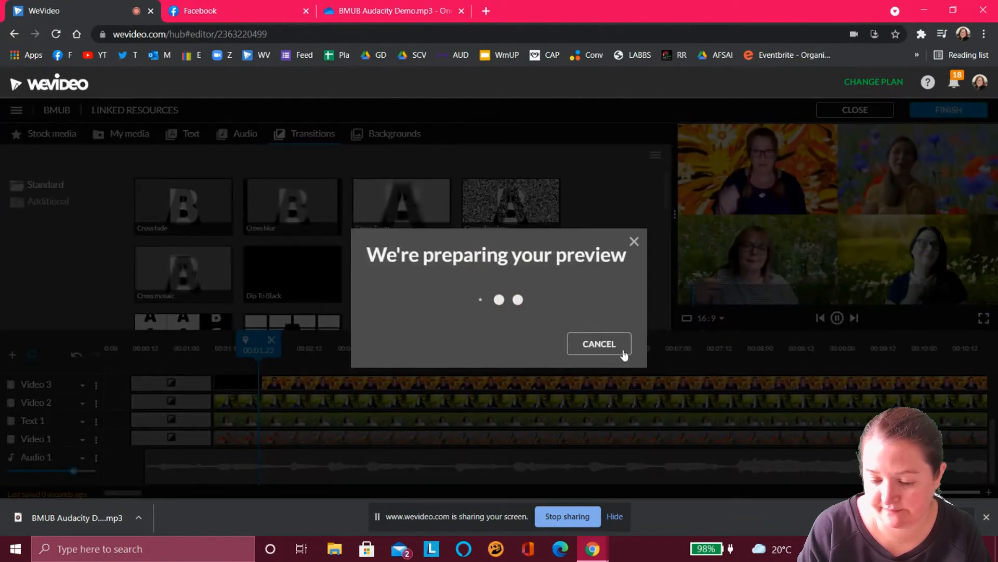
click(617, 341)
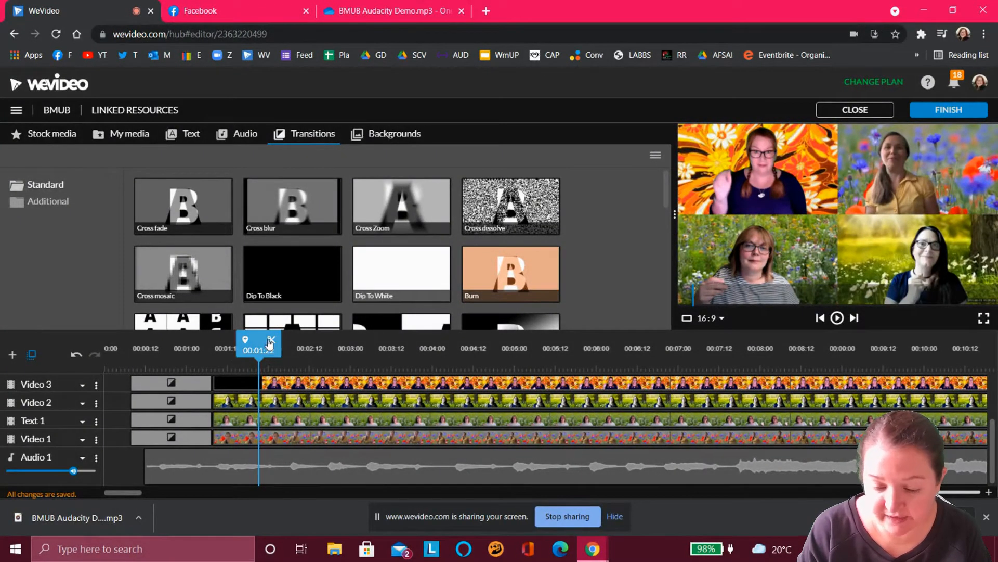
- Crop the zoom_1 (2) clip on the Text 1 track by 28 at its right edge and 60 at its top, saving the changes
double_click(255, 419)
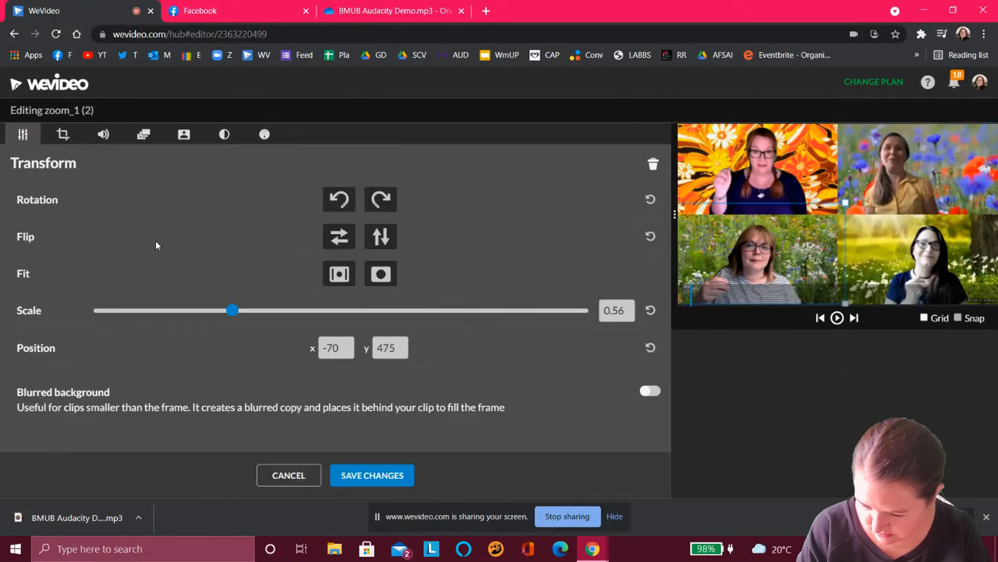
click(63, 135)
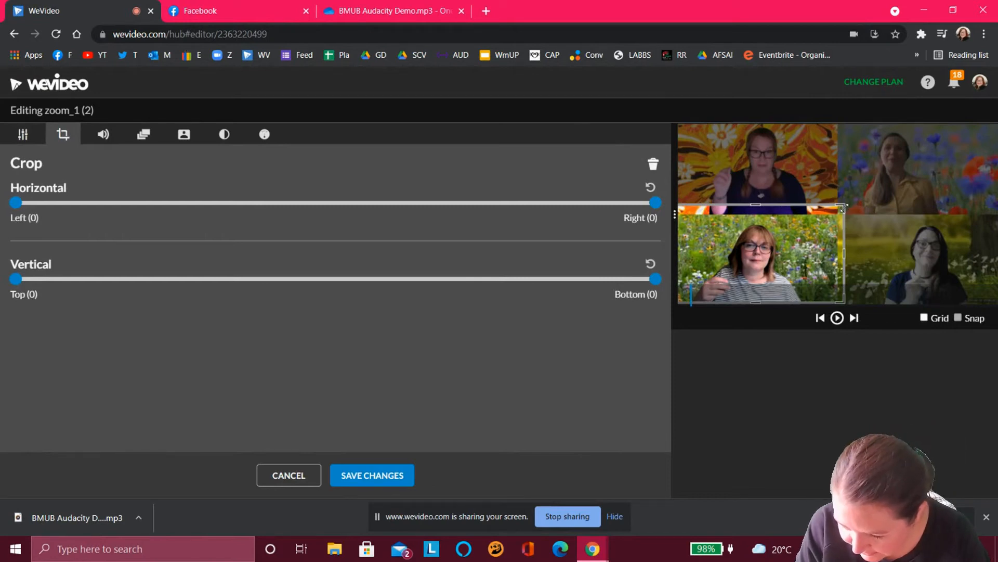
drag(843, 207, 842, 210)
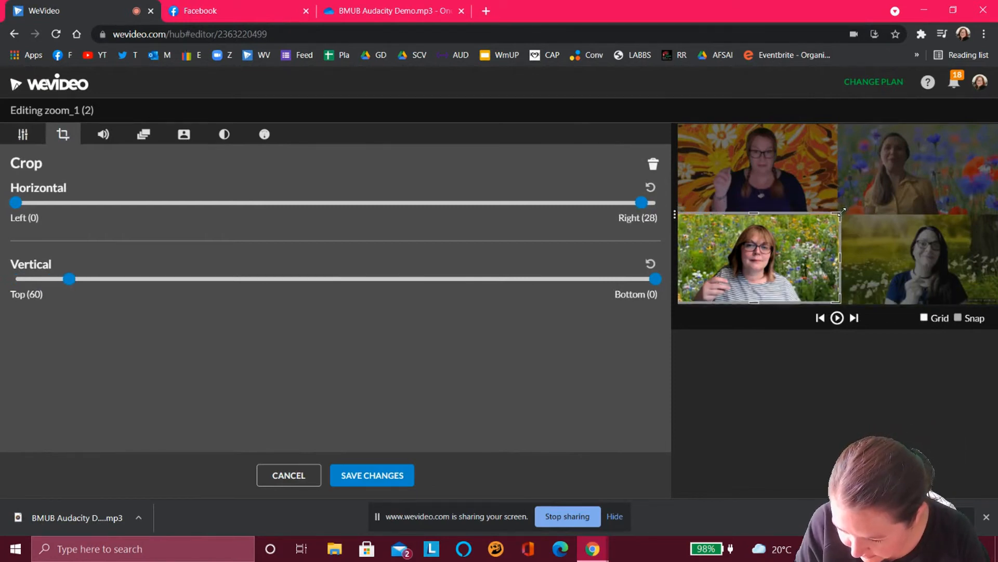
click(369, 476)
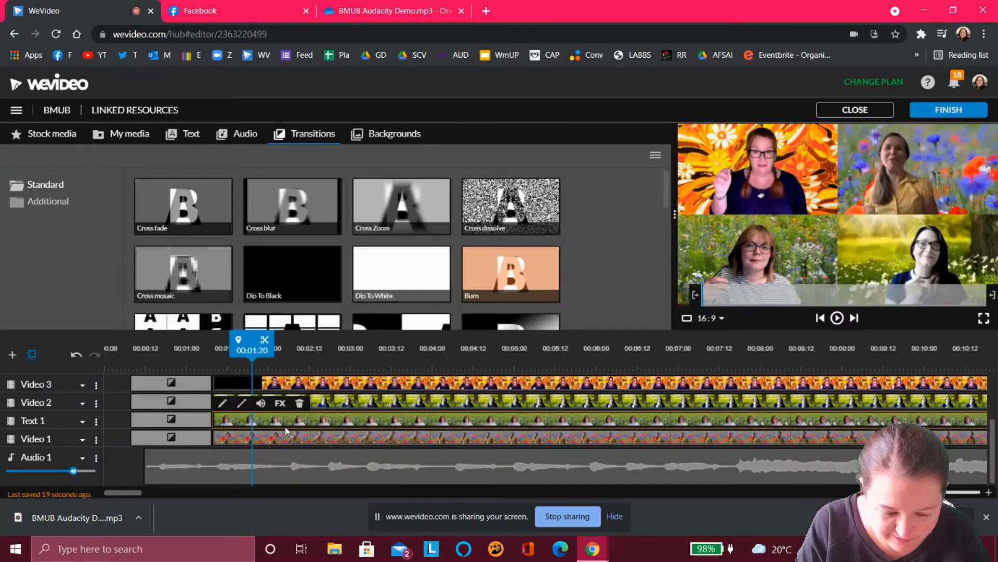
- Crop the Video 1 clip by 222 at its left edge and 200 at its bottom, saving the changes
double_click(263, 437)
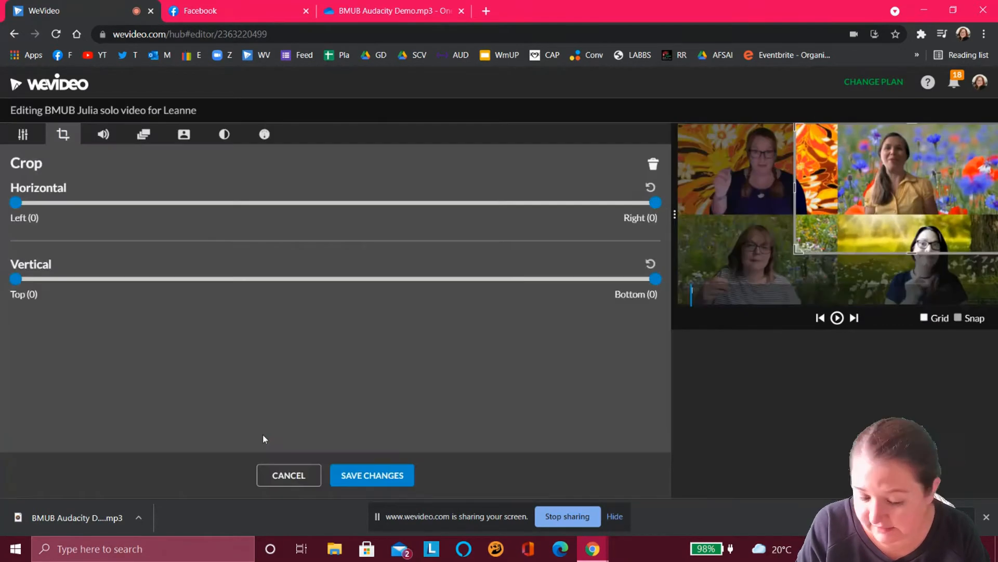
drag(799, 249, 832, 219)
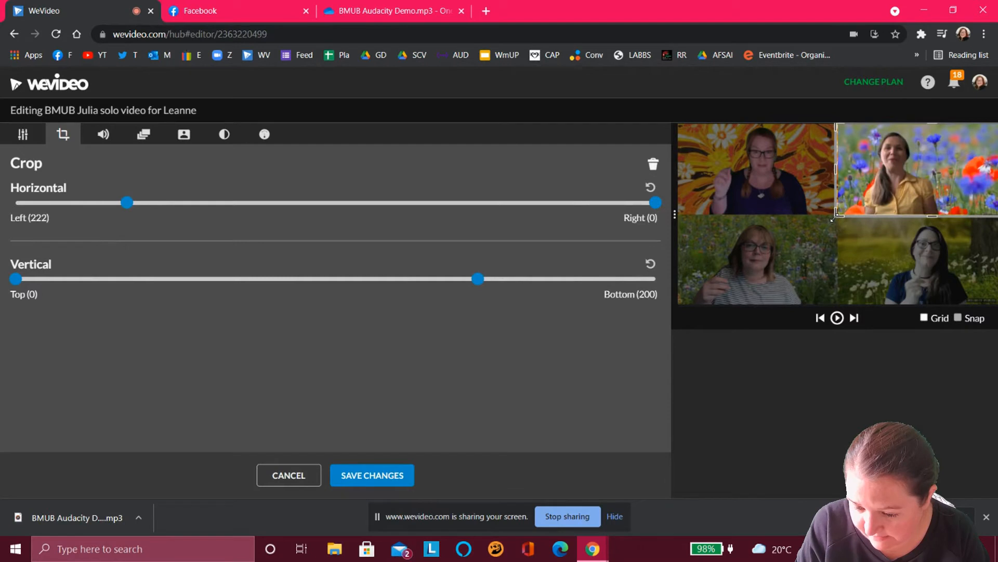
click(370, 478)
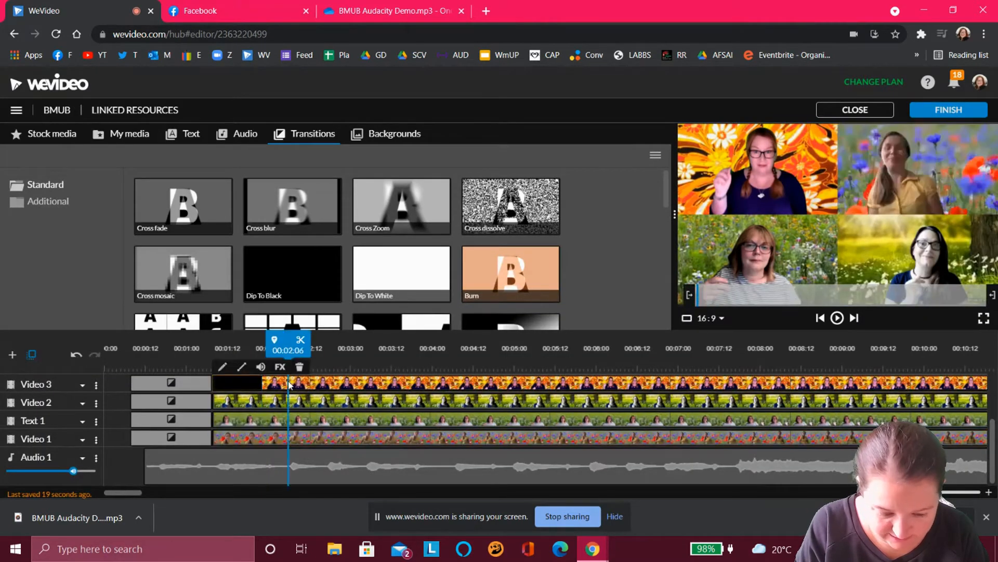
- Check the crop settings of the clips on the Video 3 and Video 2 tracks
double_click(288, 384)
click(372, 475)
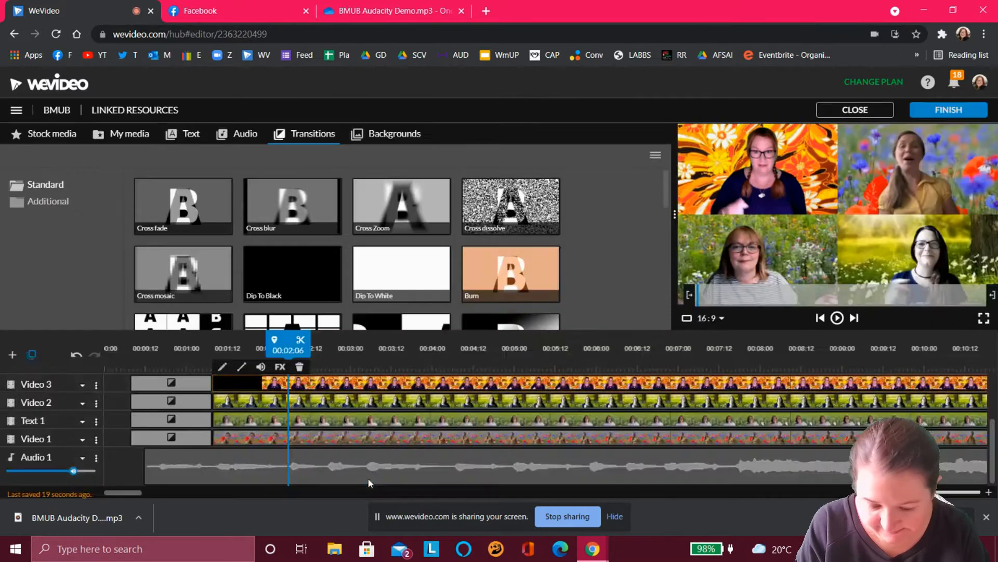
click(313, 402)
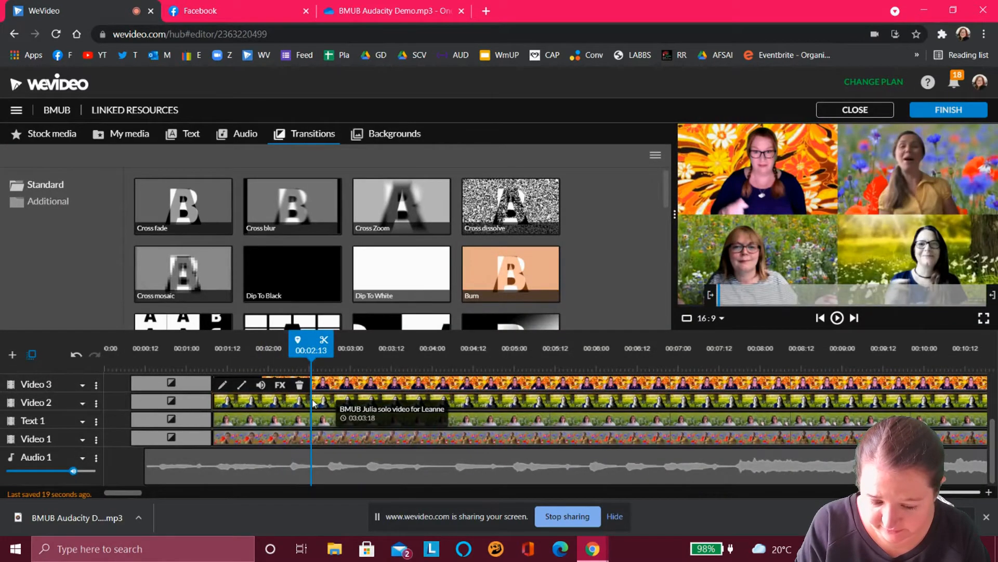
double_click(312, 403)
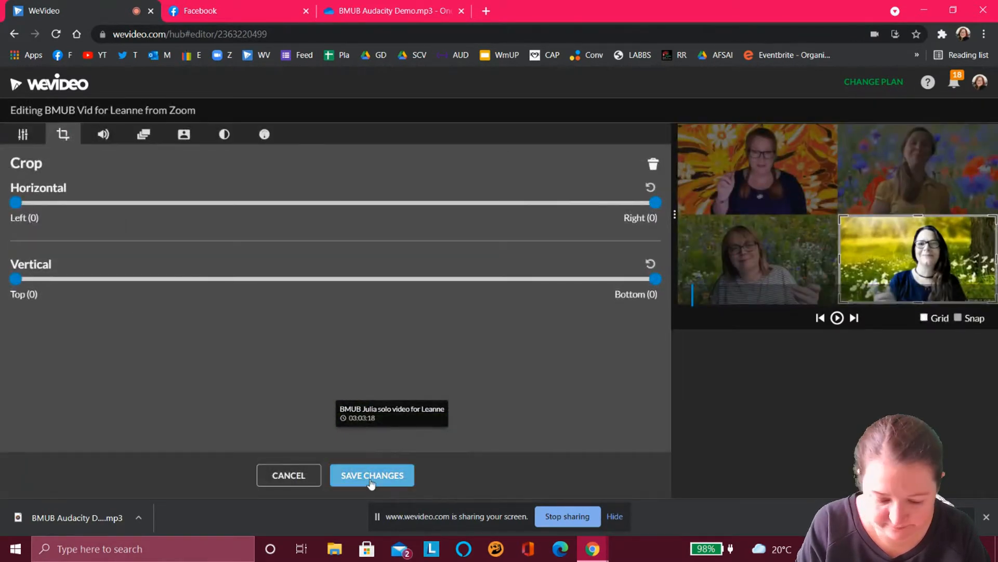
click(371, 476)
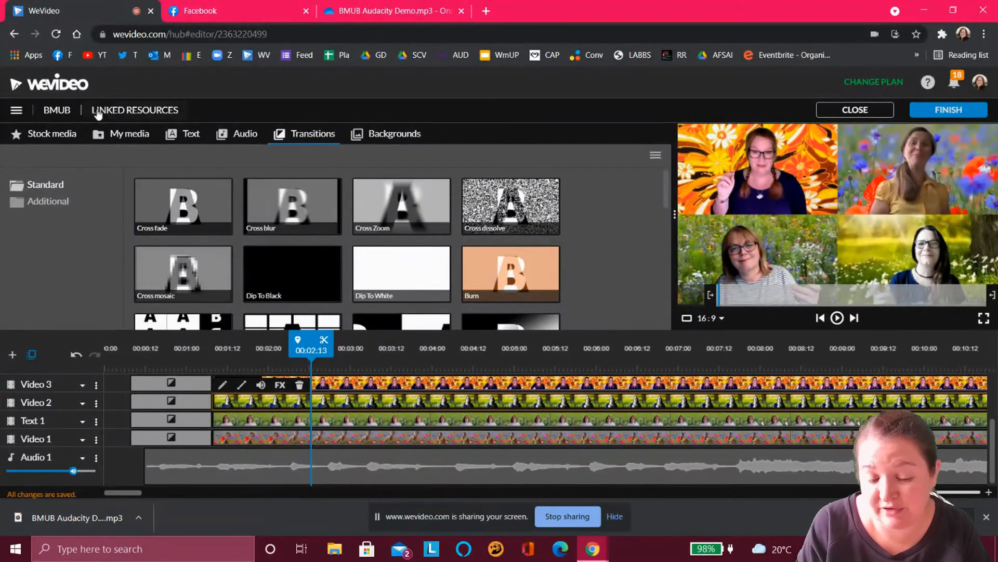
- Show the project's own media and add a new audio track to the timeline
click(119, 136)
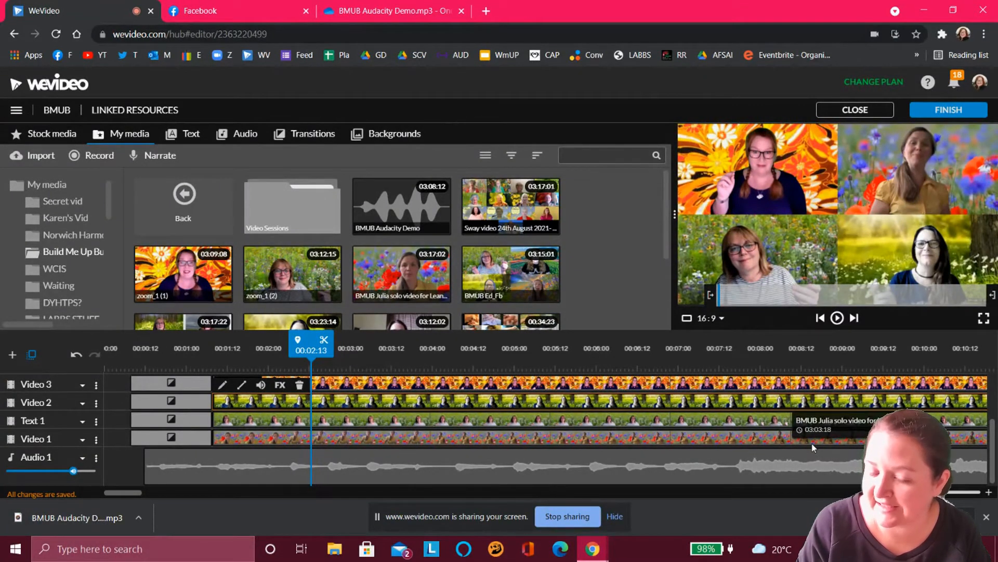
click(12, 356)
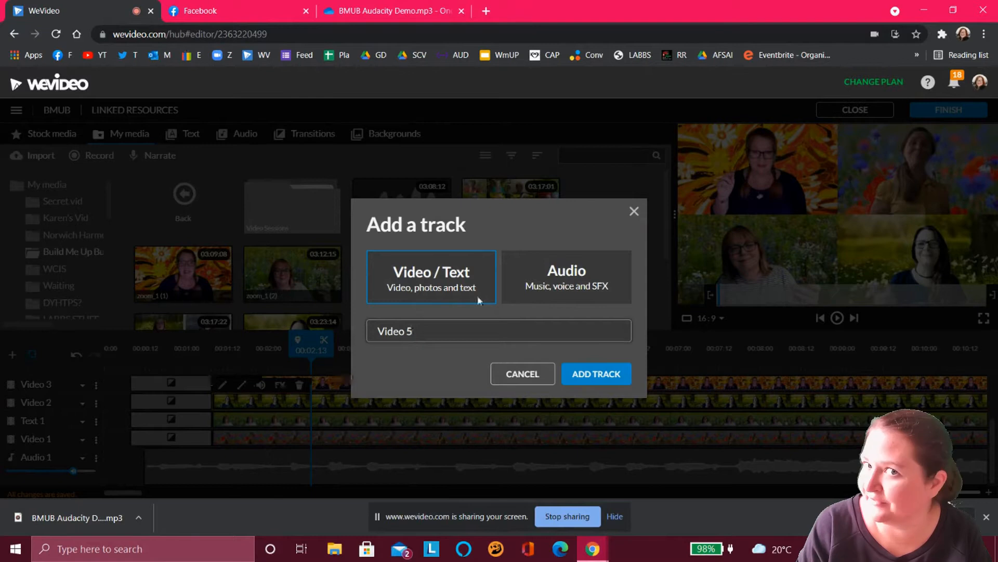
click(550, 283)
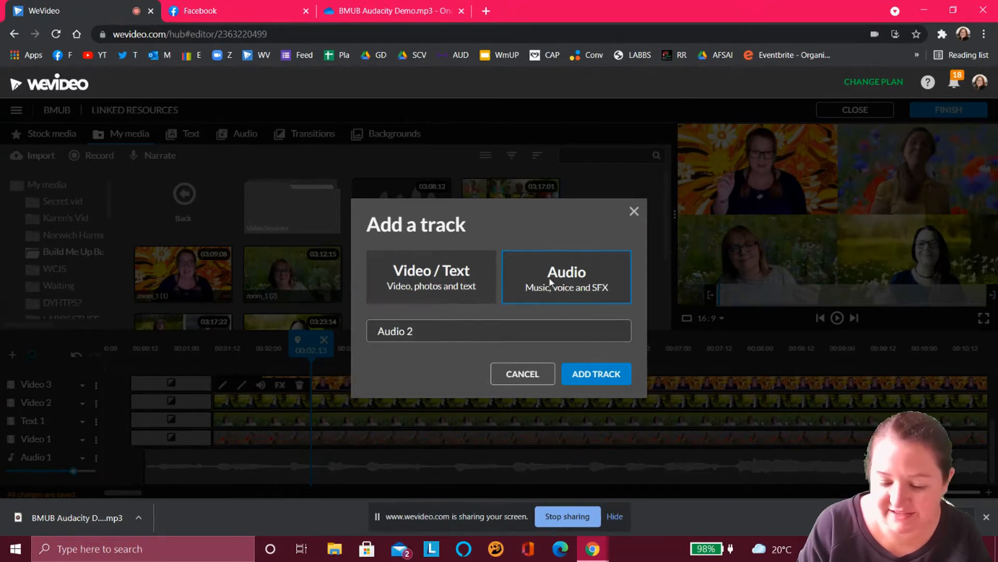
click(594, 372)
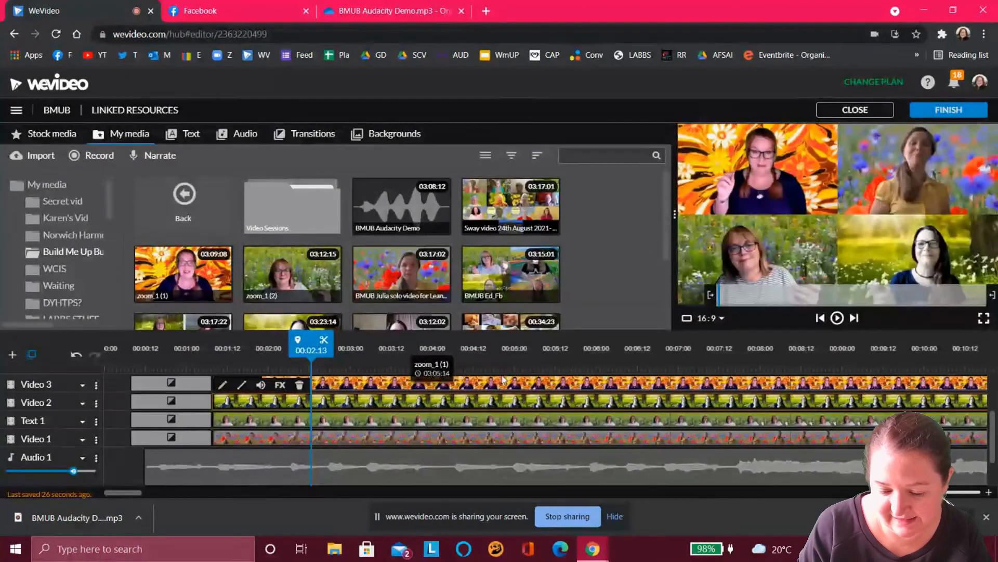
- Place BMUB Audacity Demo at the start of the Audio 2 track and play the opening to compare it with Audio 1
scroll(260, 438, down, 1)
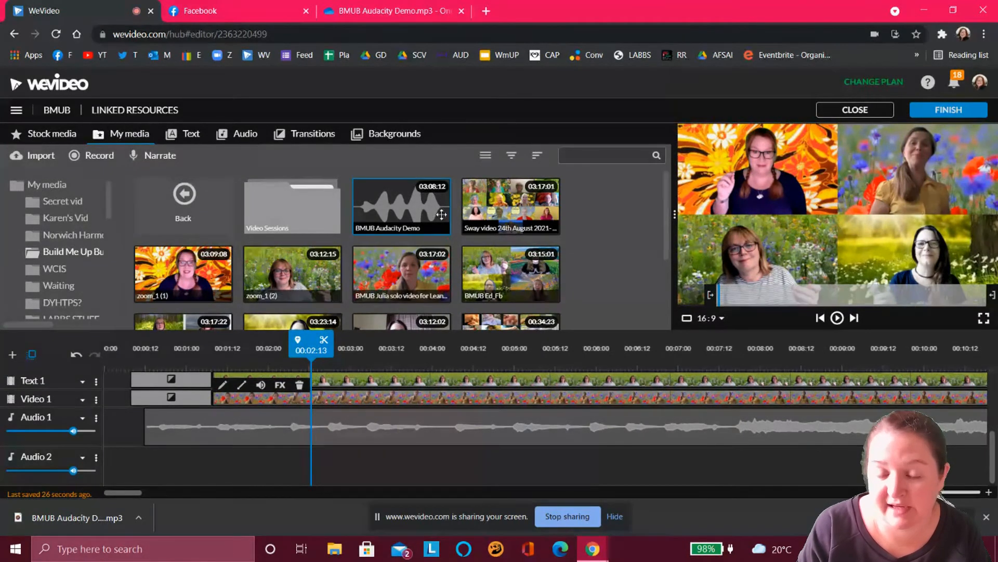
drag(418, 212, 112, 464)
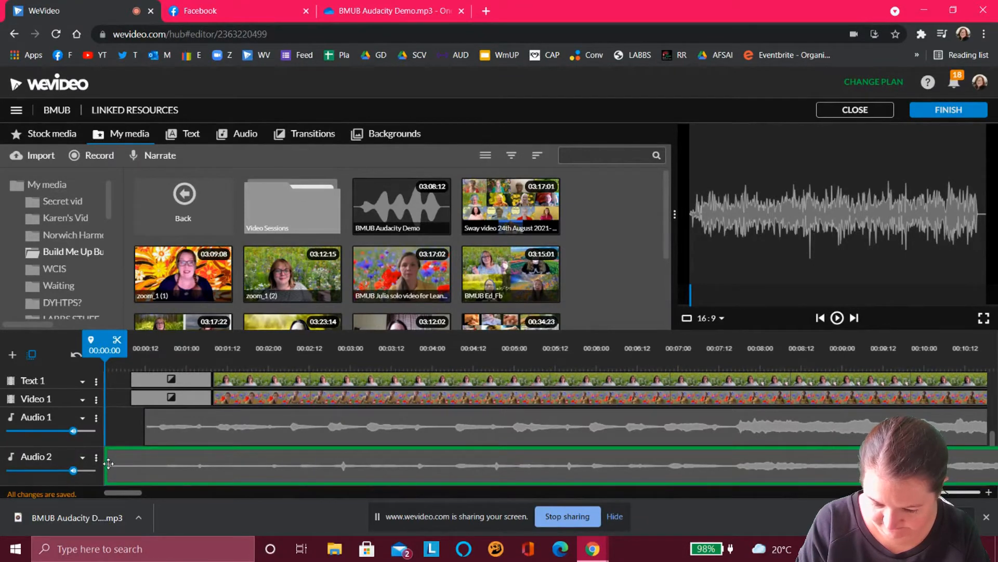
drag(108, 464, 107, 464)
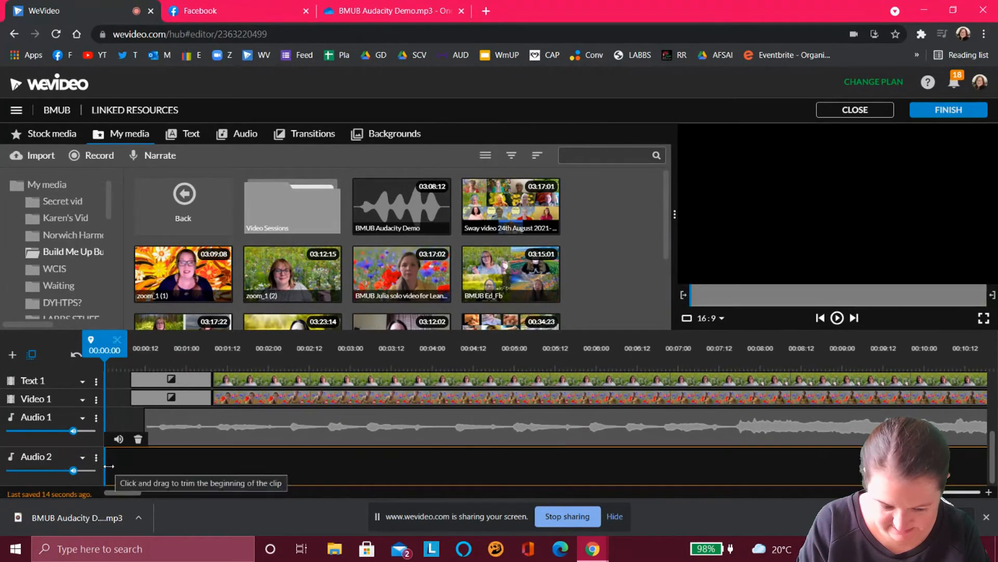
click(837, 318)
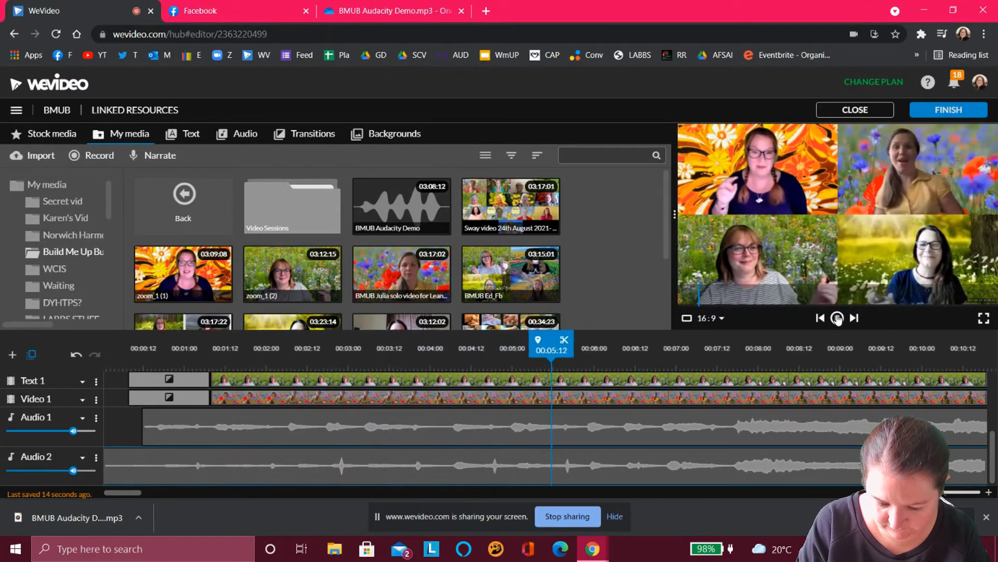
click(837, 318)
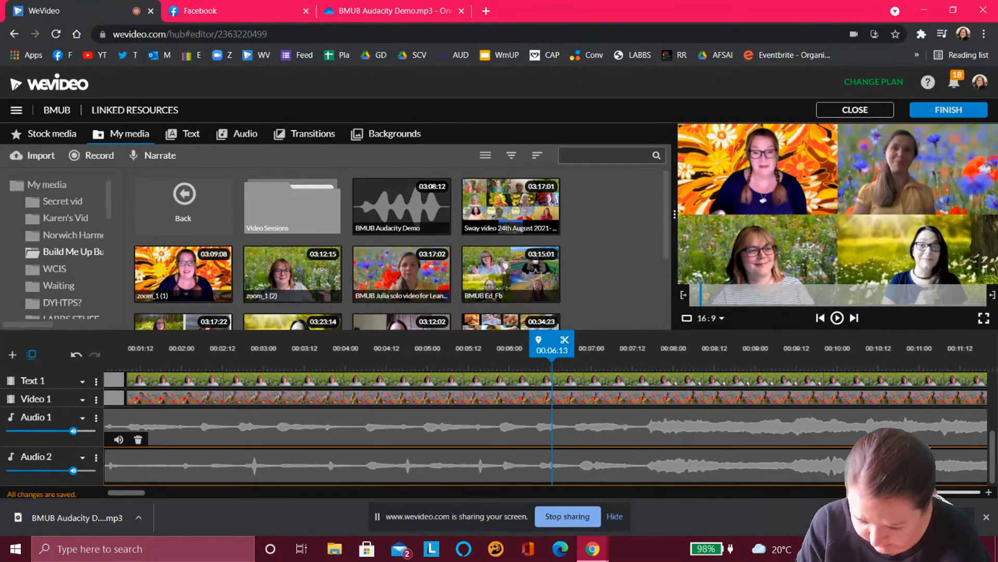
- Move the Audio 2 clip to start at about one second, aligning its waveform with Audio 1, and play the opening to check
drag(930, 491, 962, 491)
drag(513, 459, 487, 464)
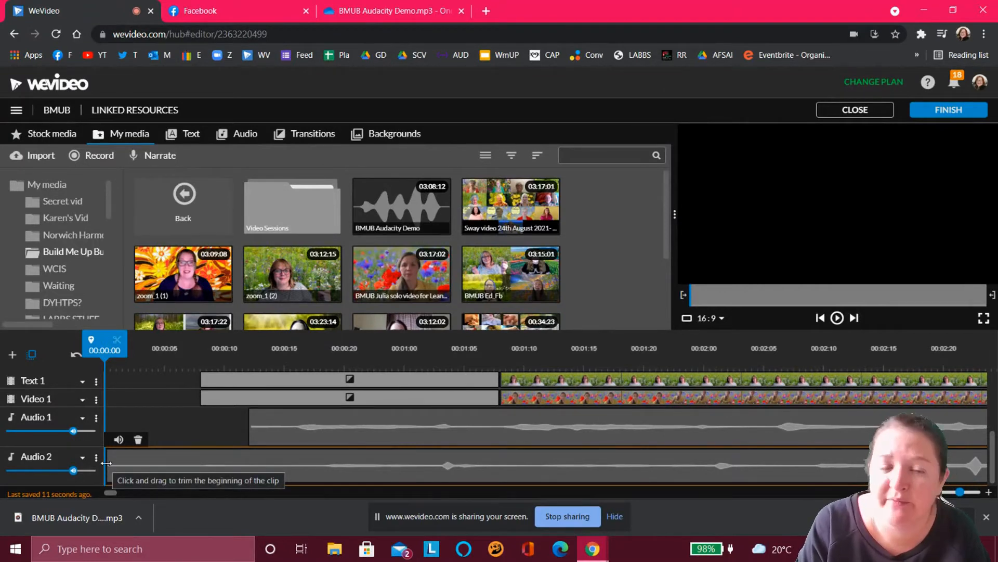
drag(106, 463, 411, 456)
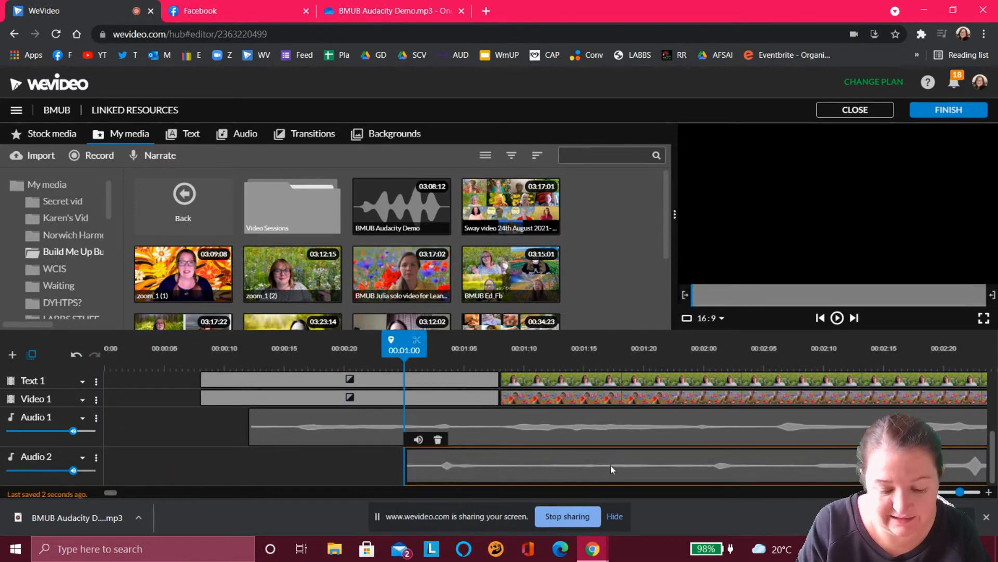
drag(736, 468, 722, 470)
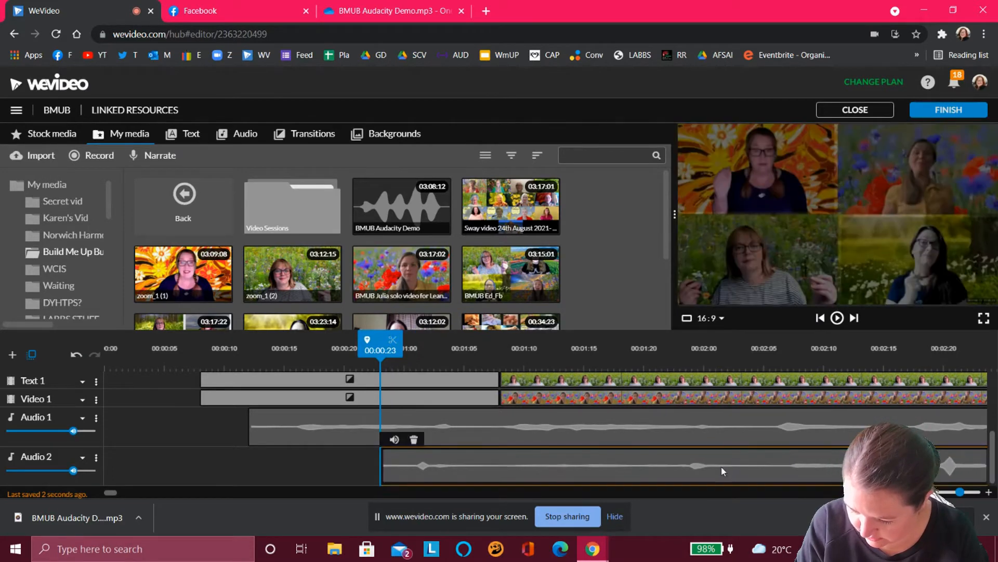
scroll(721, 471, right, 5)
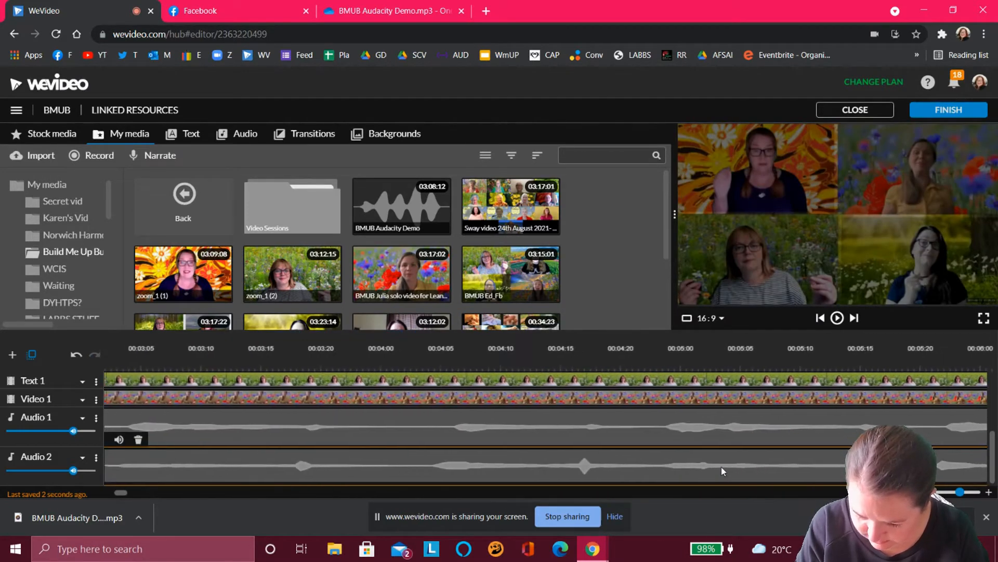
drag(590, 468, 600, 468)
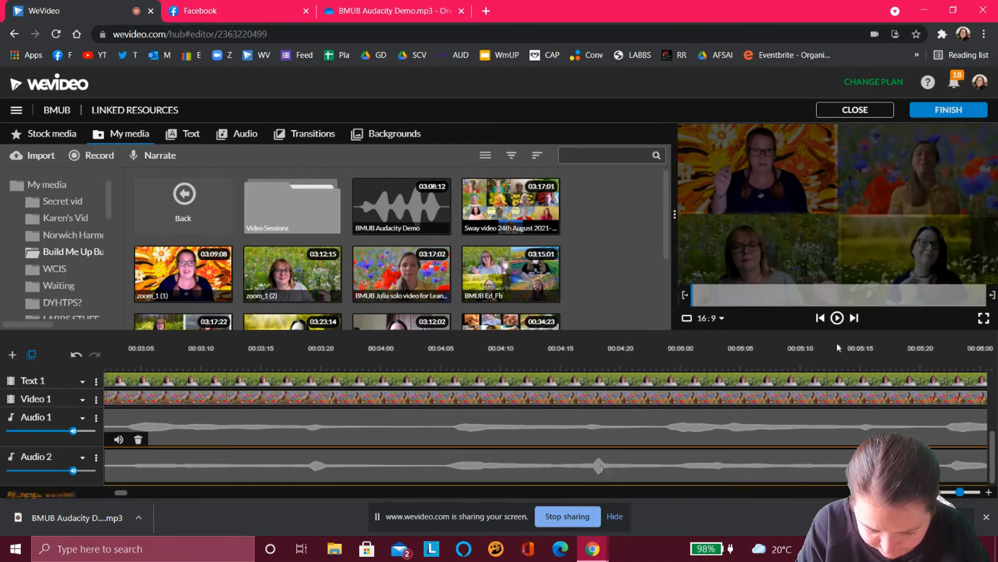
click(838, 319)
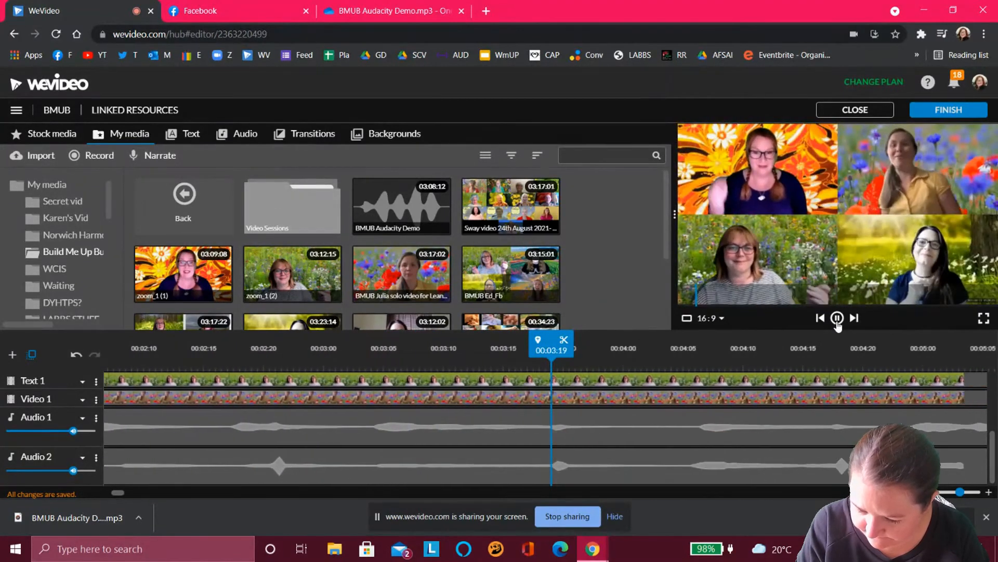
click(837, 319)
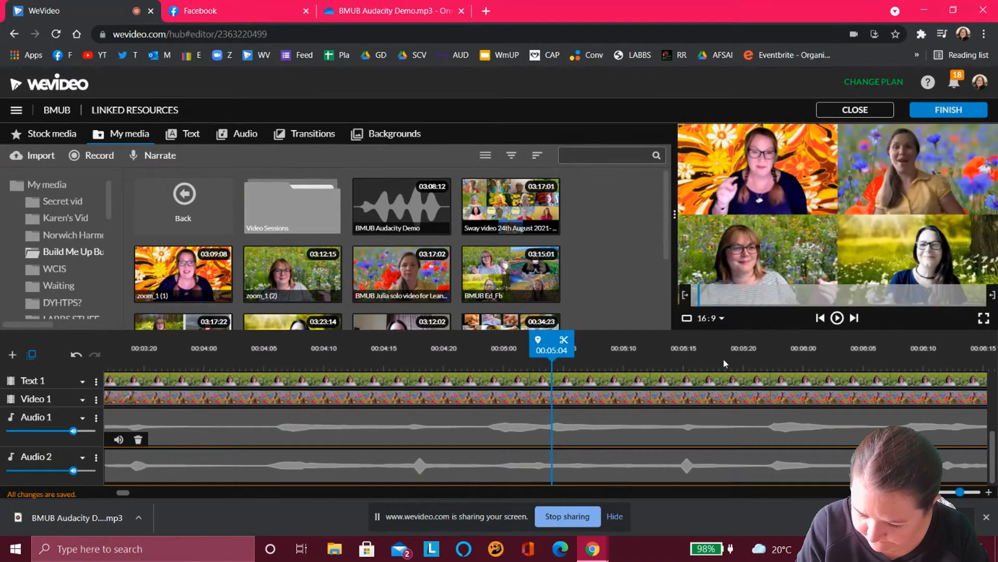
- Adjust the Audio 2 clip's start by about one frame against Audio 1, using playback to judge the sync
drag(685, 466, 706, 462)
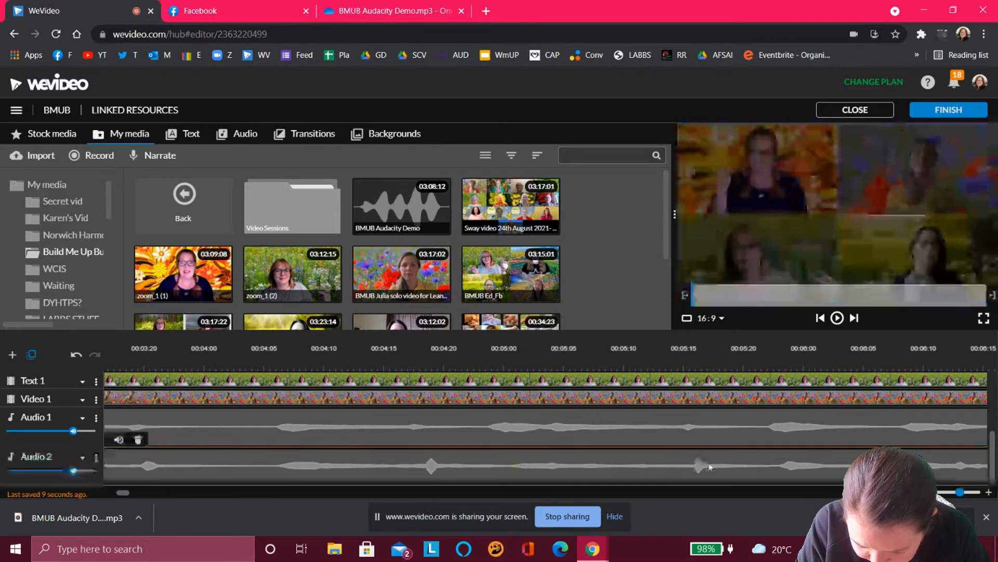
click(838, 320)
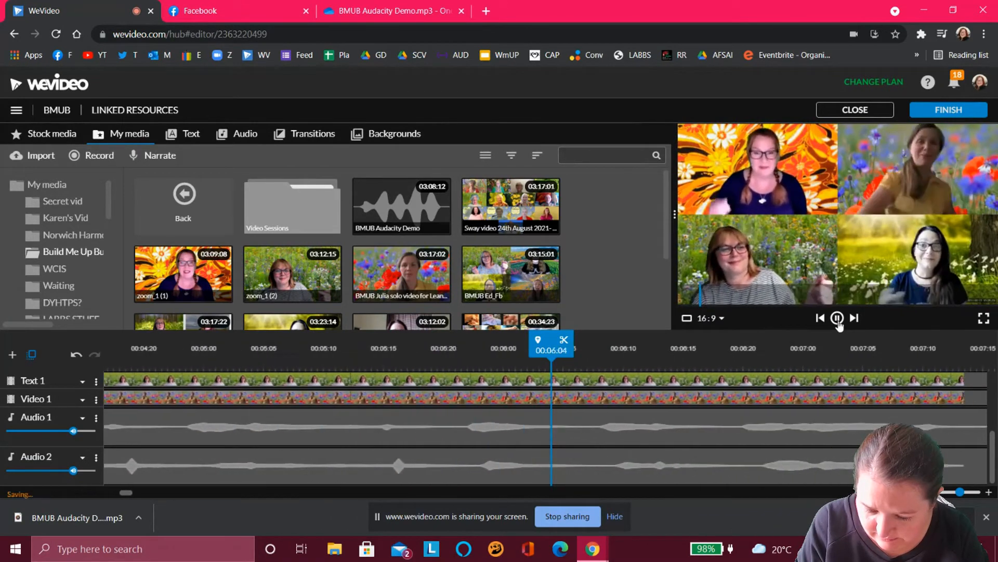
click(837, 318)
drag(549, 460, 542, 460)
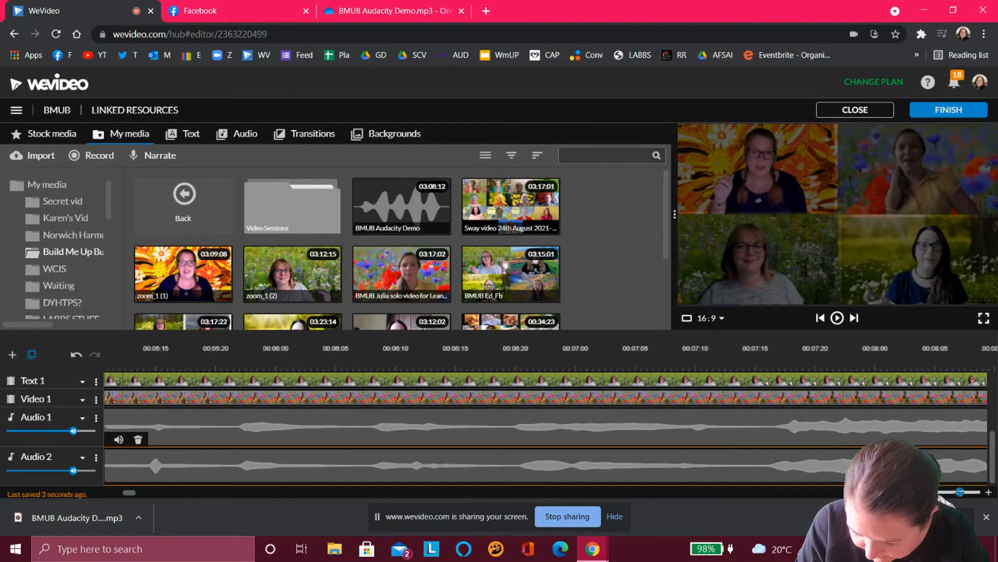
- Fine-tune the Audio 2 clip so its waveform peaks line up with Audio 1, and play both tracks together
drag(960, 492, 980, 492)
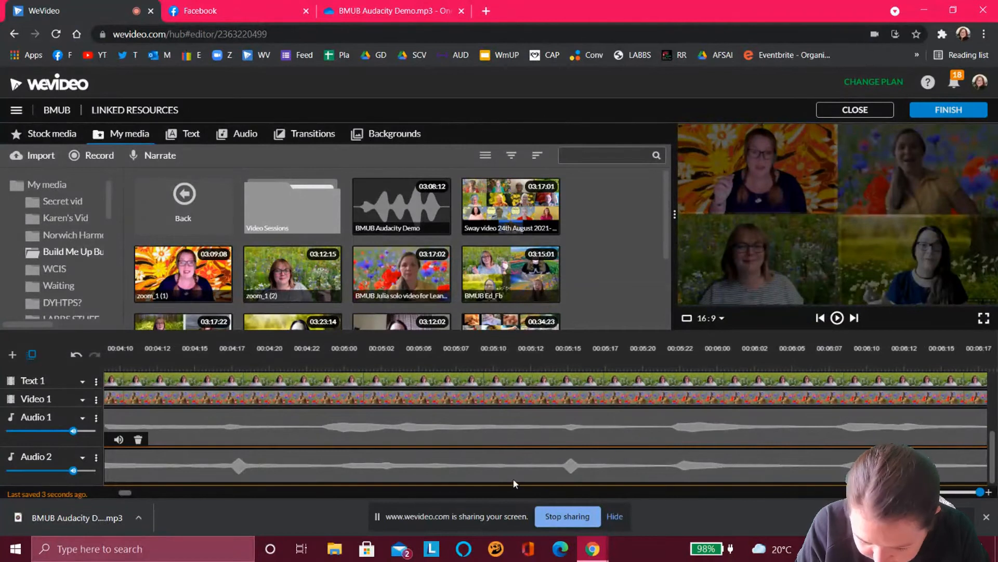
scroll(513, 479, right, 5)
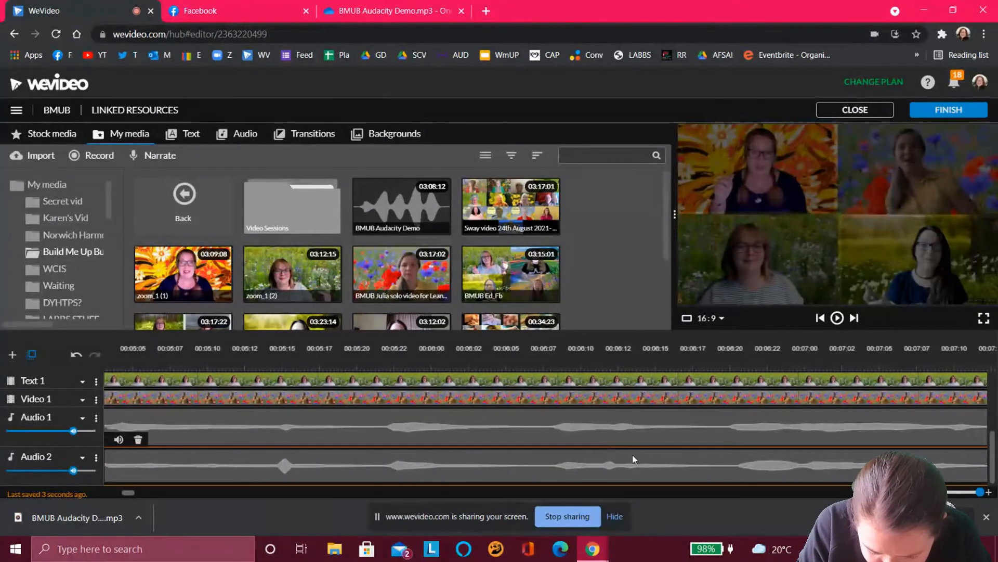
drag(628, 459, 637, 462)
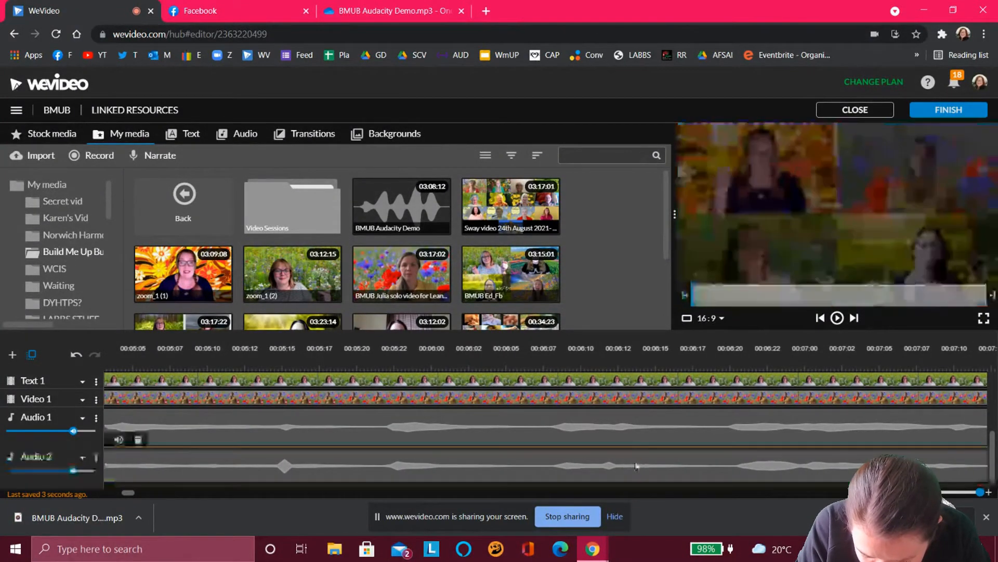
click(837, 319)
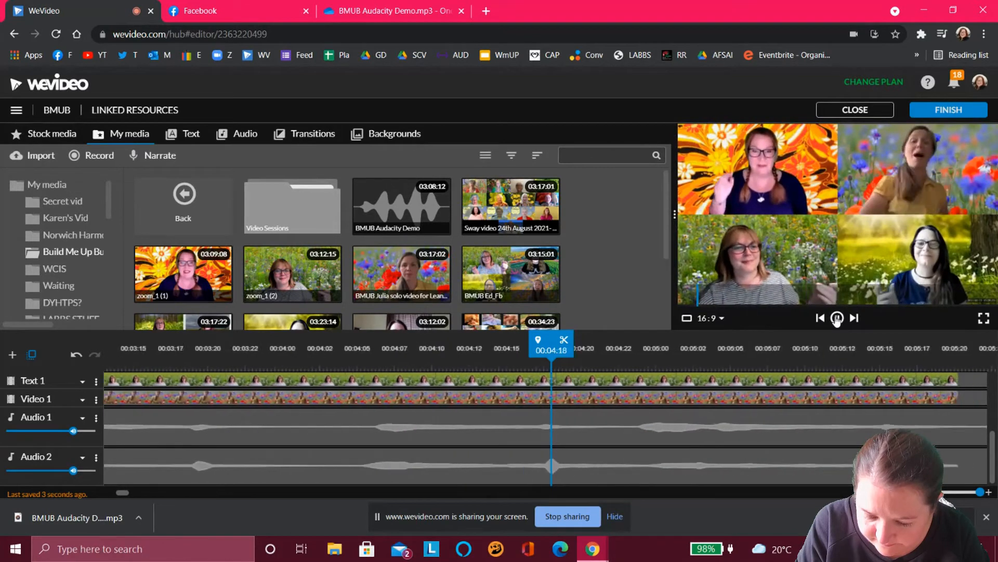
click(836, 319)
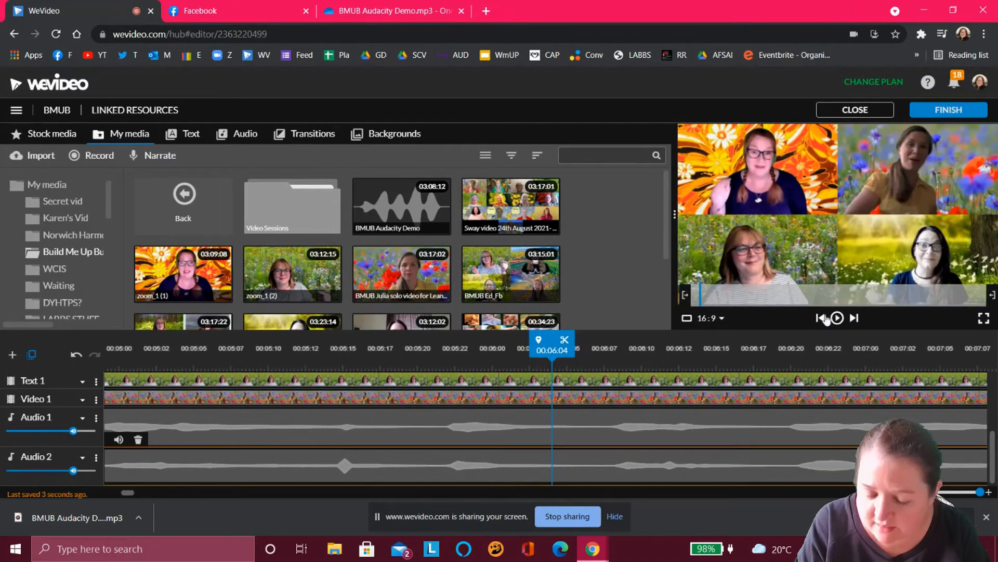
- Set the Audio 1 track's volume to 0% and play the video from the beginning with only Audio 2
mouse_move(73, 431)
drag(73, 431, 2, 418)
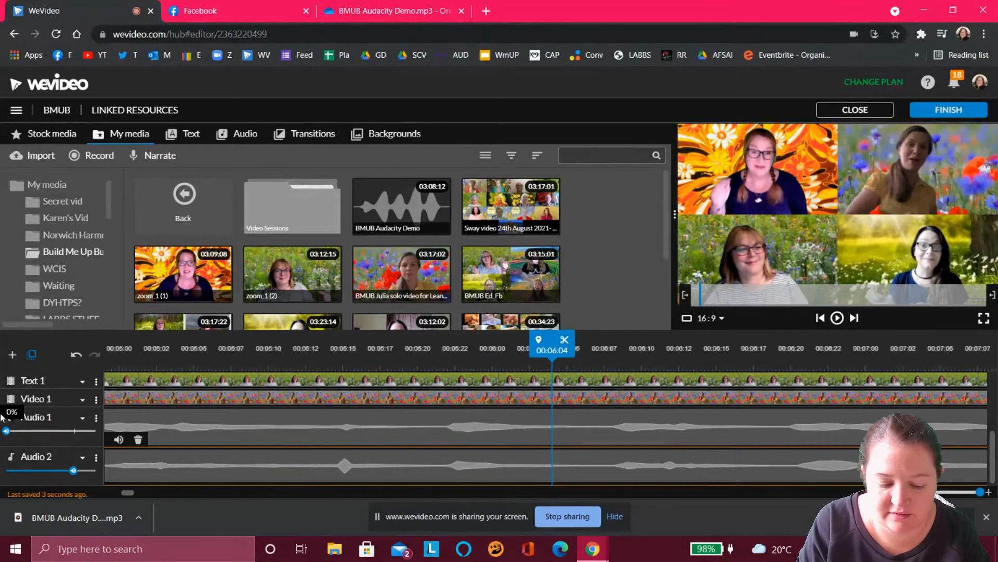
click(821, 319)
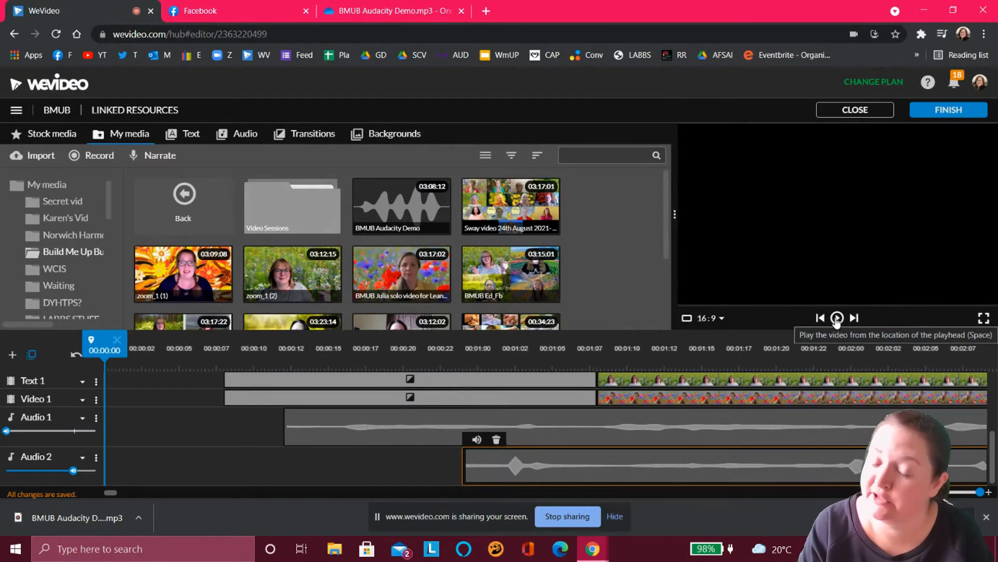
click(837, 318)
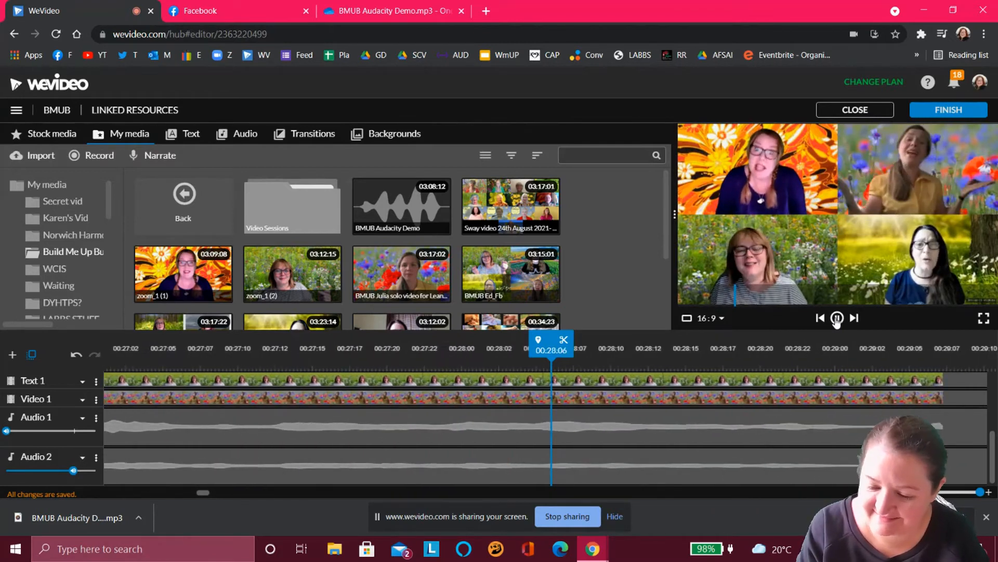
click(836, 318)
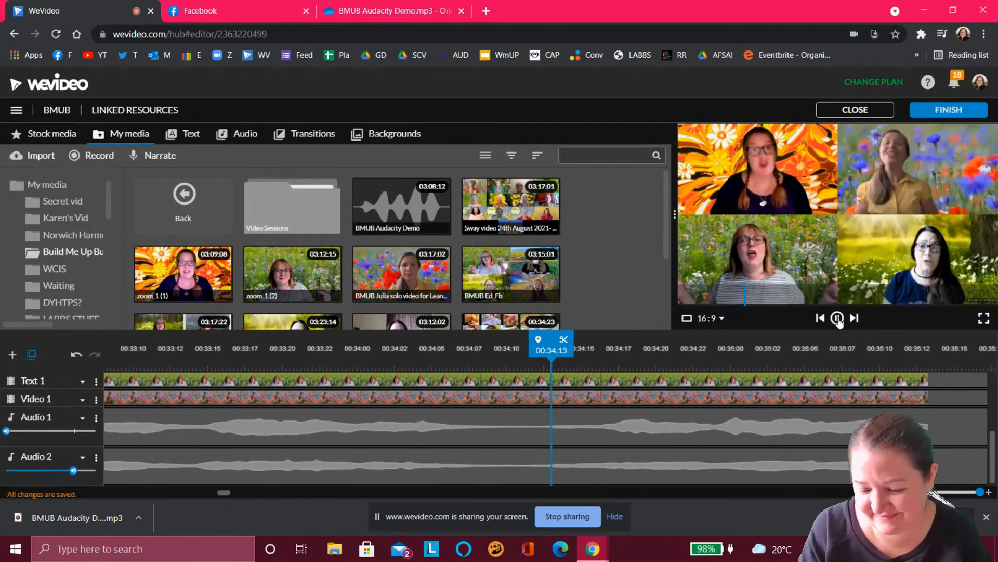
- Trim the end of the Audio 2 clip to about the end of Audio 1 and play the ending from about 02:59:07
drag(981, 492, 902, 492)
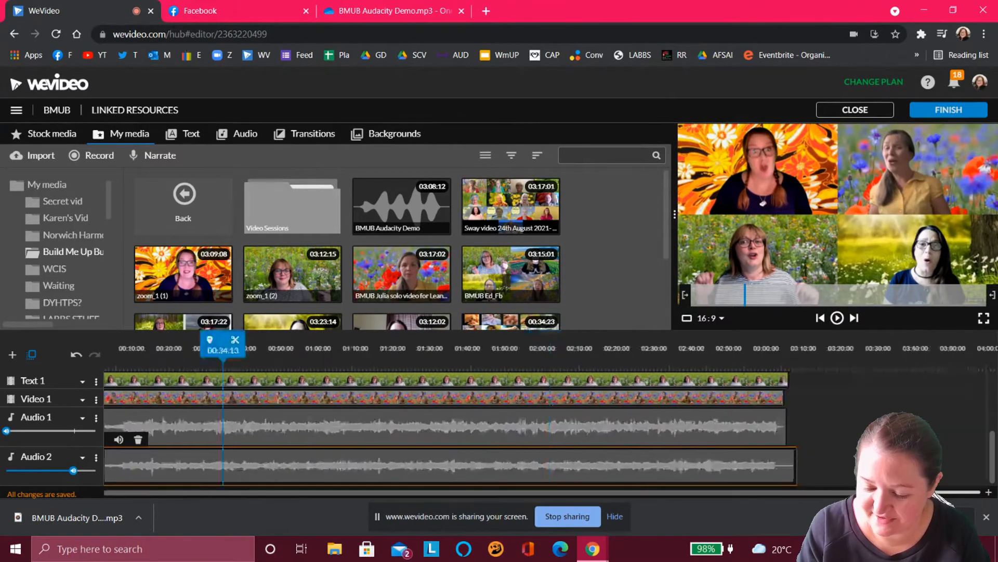
click(791, 348)
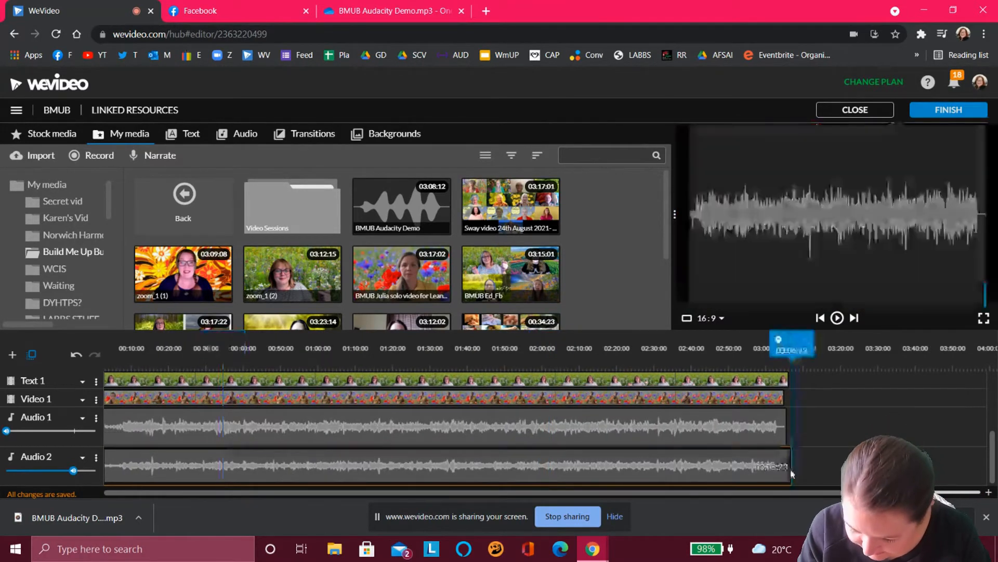
click(776, 424)
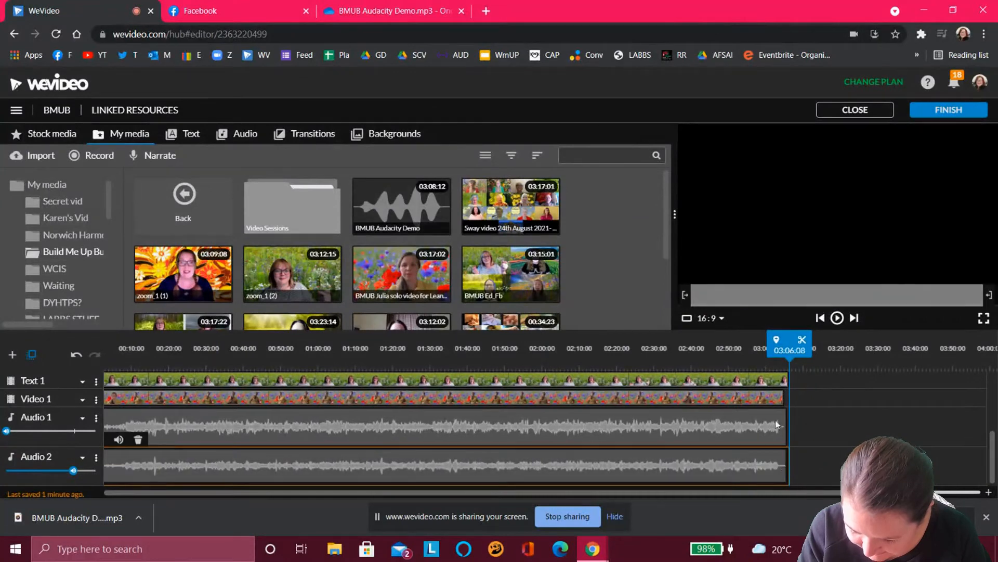
drag(789, 348, 767, 348)
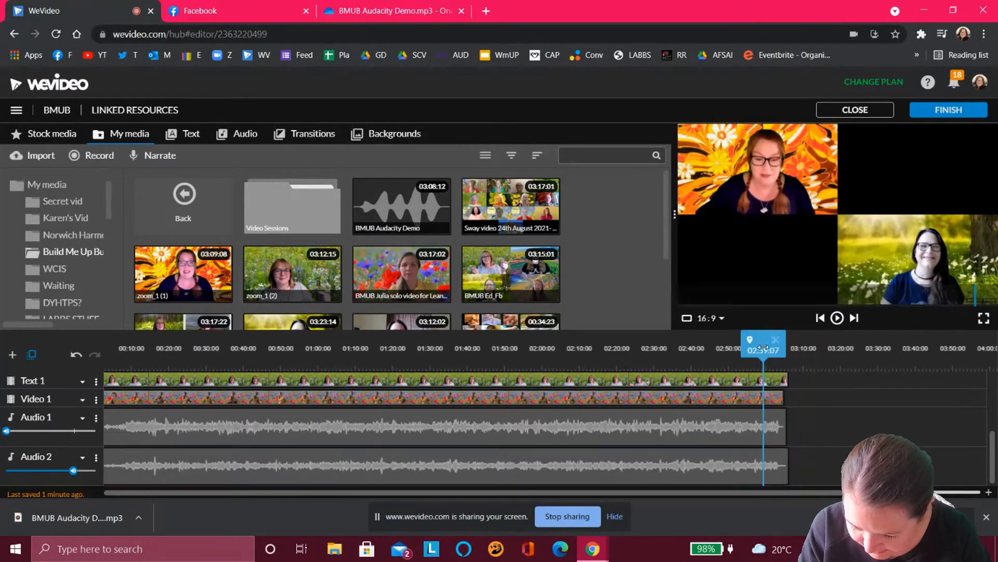
click(838, 318)
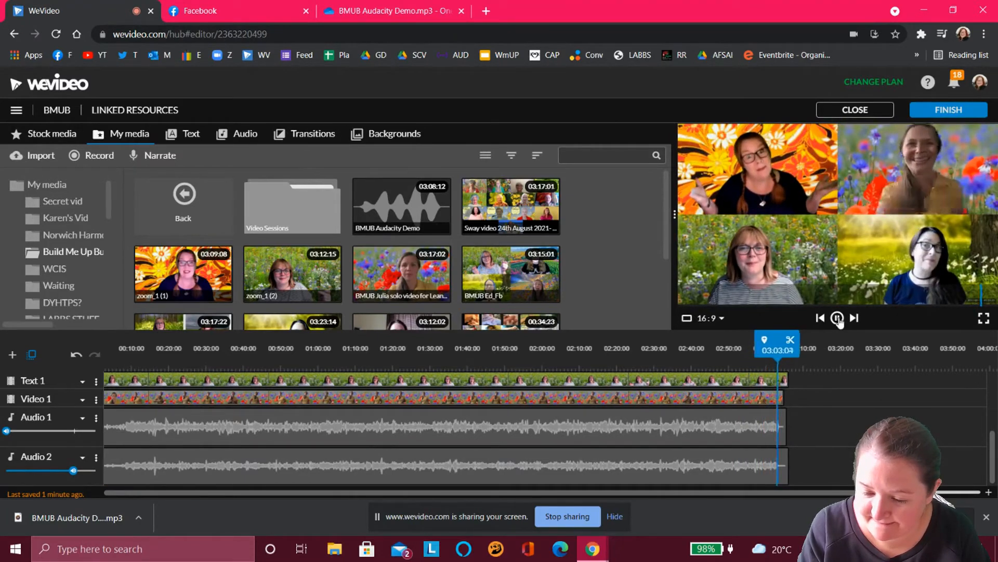
click(838, 318)
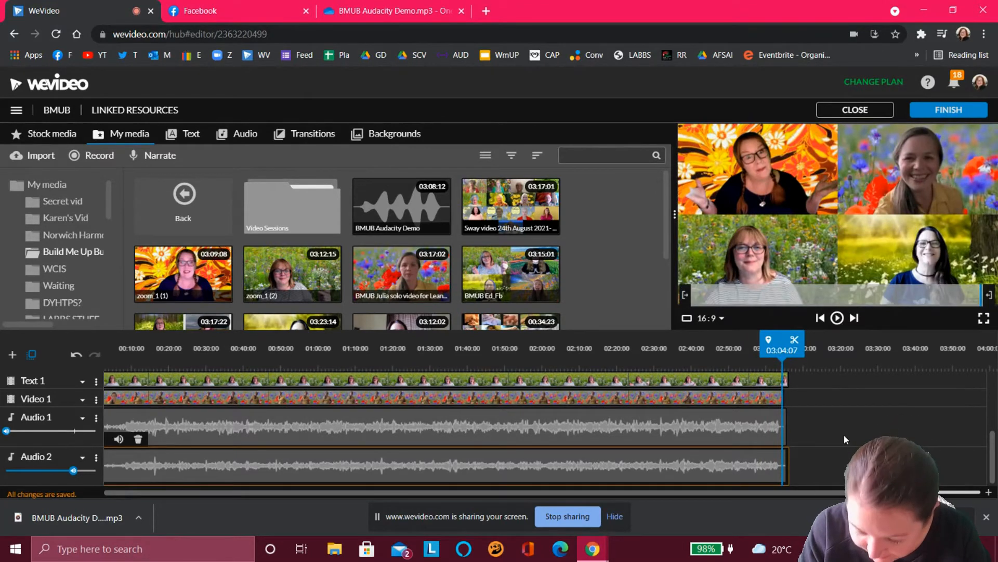
- Replay the ending from about 03:02:05 and again from about 03:01:05, examining where the video clips finish
scroll(843, 434, up, 2)
drag(889, 492, 915, 492)
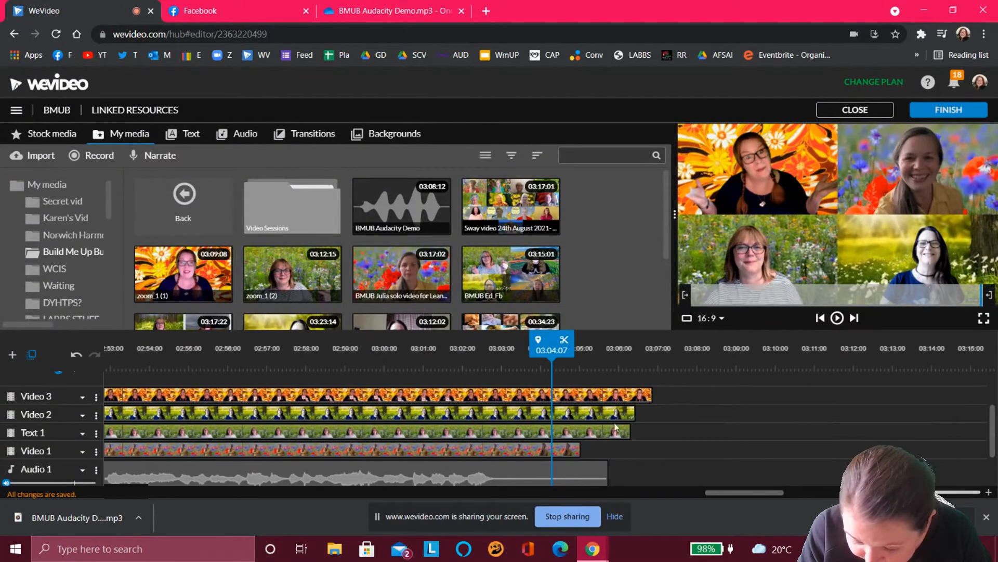
click(470, 351)
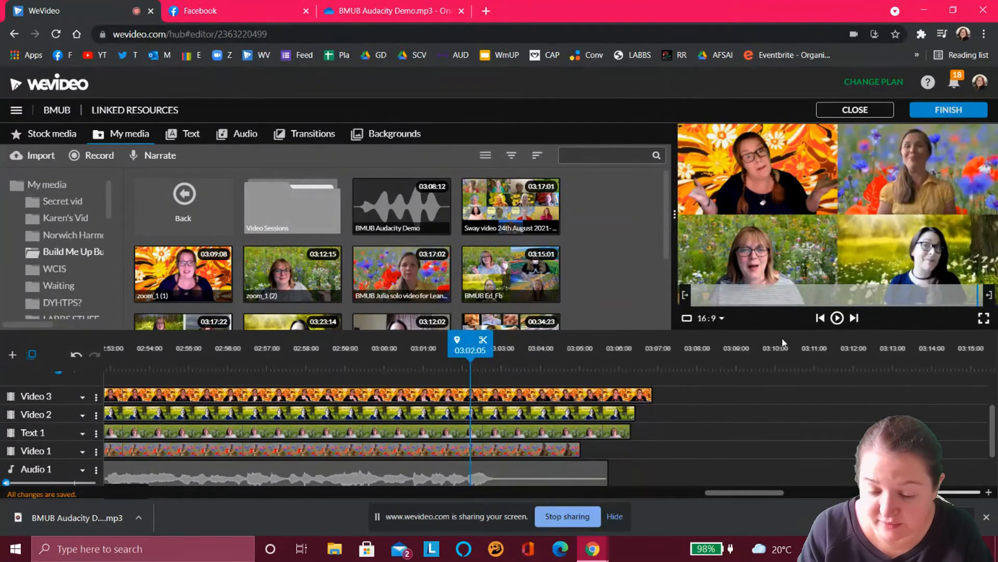
click(837, 317)
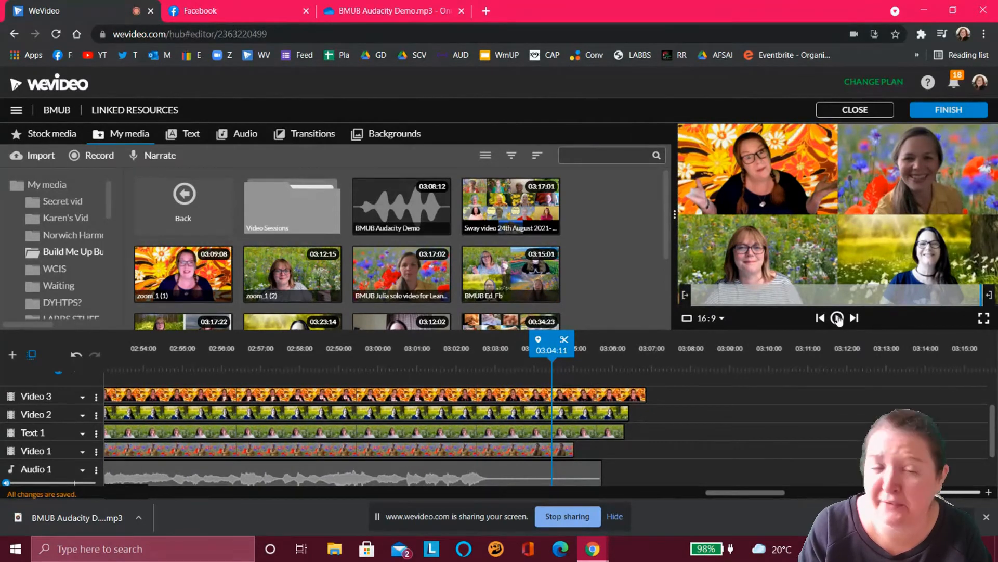
click(426, 340)
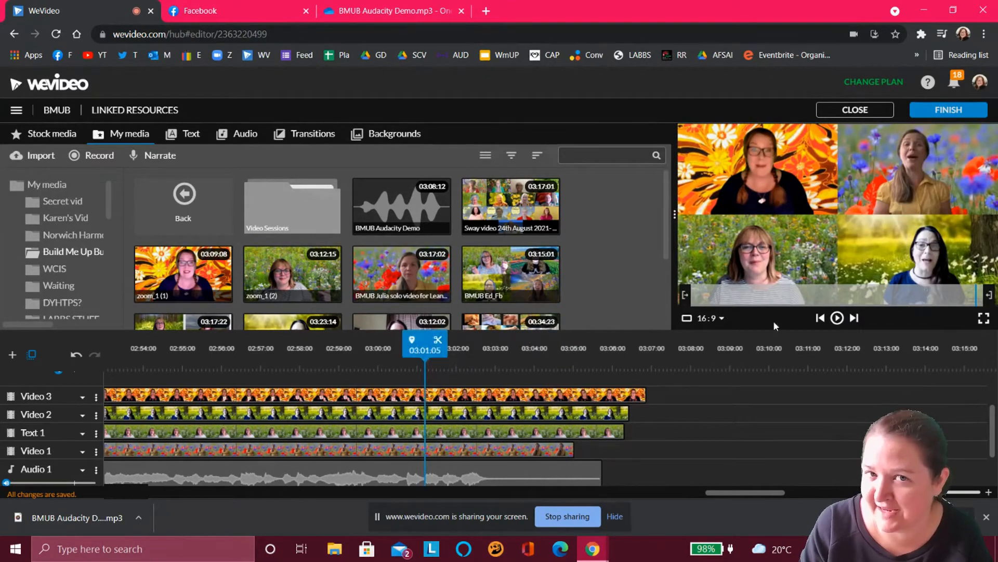
click(837, 318)
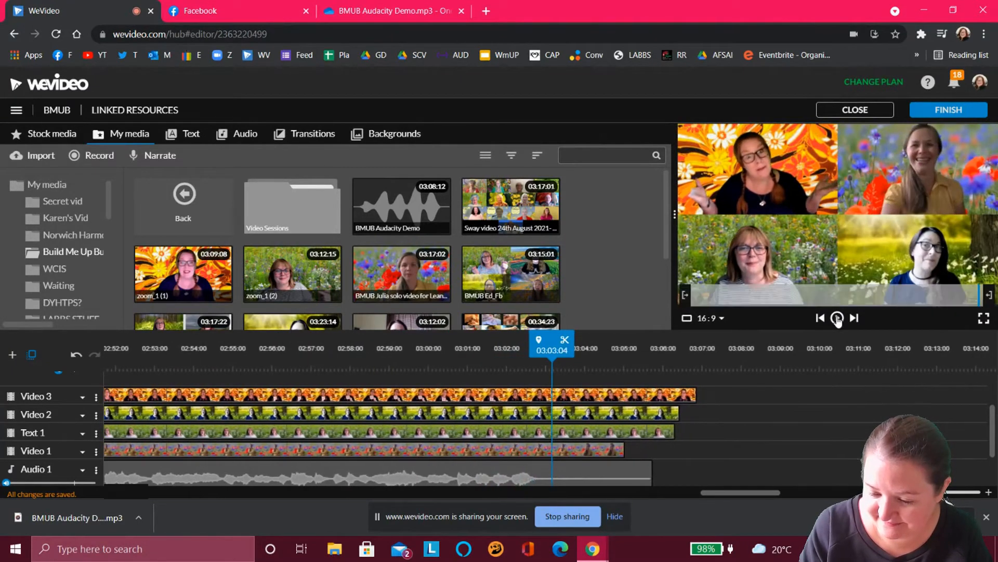
- Trim the ends of the Video 1, Text 1, Video 2 and Video 3 clips to about 03:03:00
drag(555, 350, 546, 350)
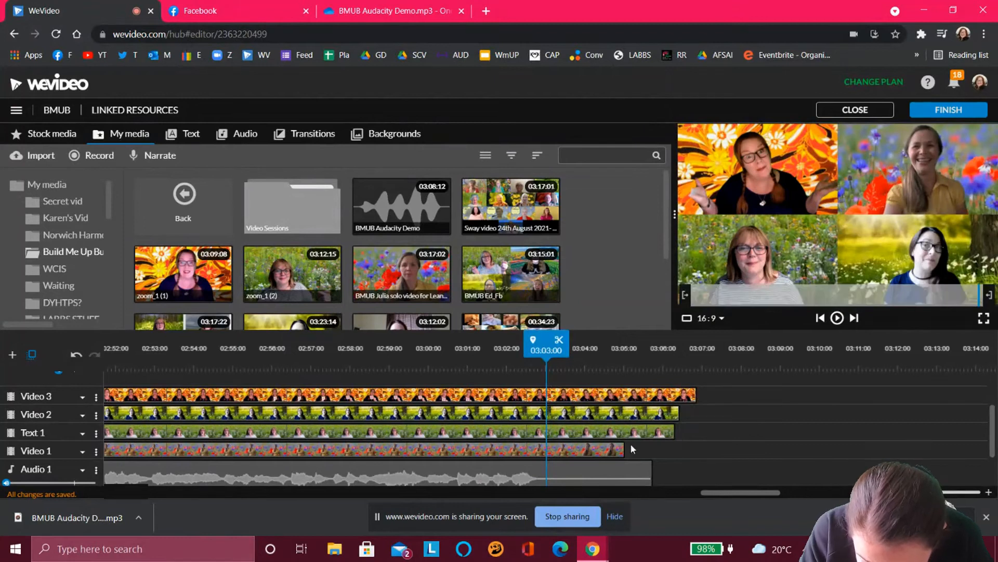
drag(622, 446, 550, 447)
click(669, 430)
drag(672, 432, 549, 436)
drag(636, 417, 638, 400)
click(613, 364)
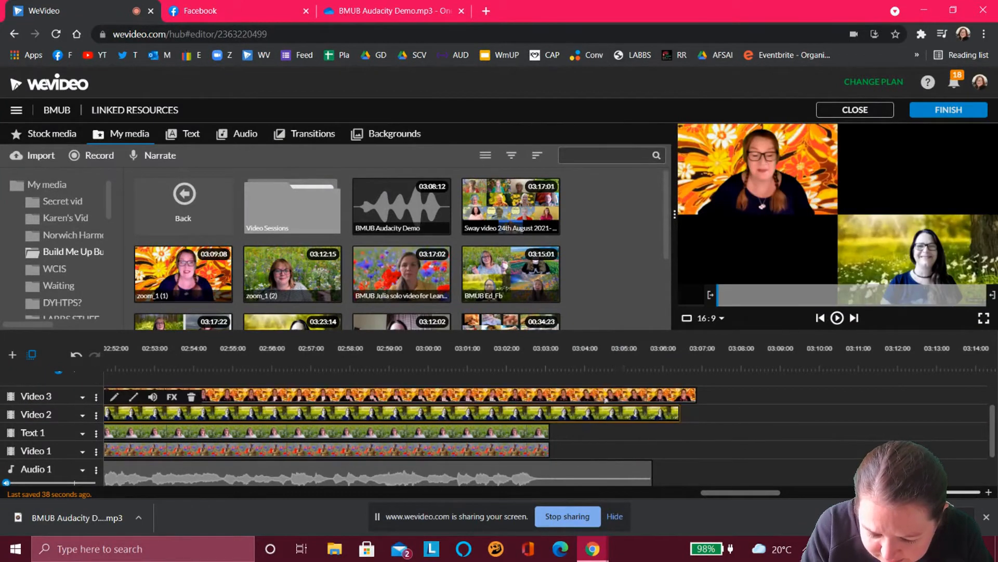
drag(674, 413, 549, 415)
click(655, 395)
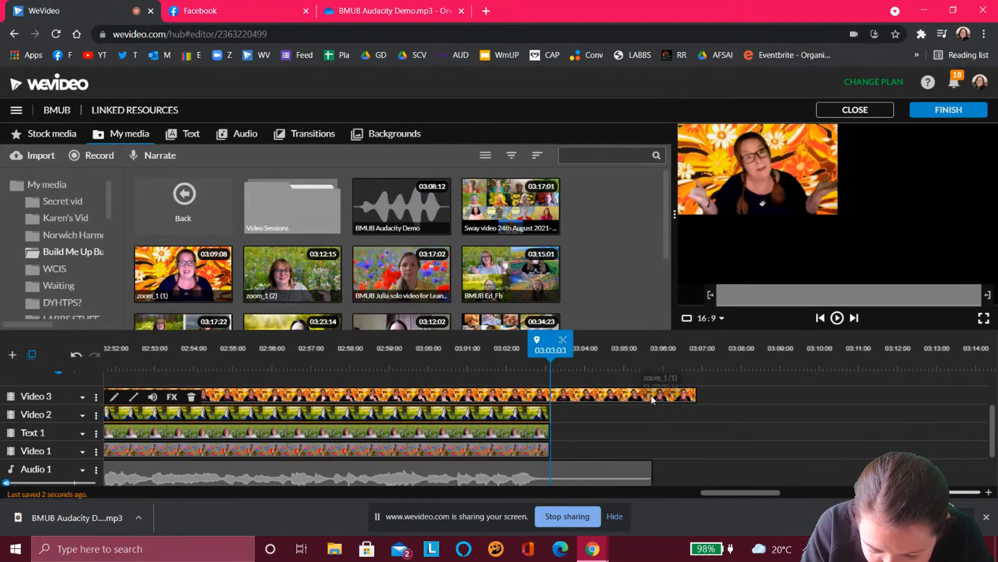
drag(696, 394, 549, 394)
- Play the trimmed ending from 03:01:00 to examine how all four video clips finish
click(468, 349)
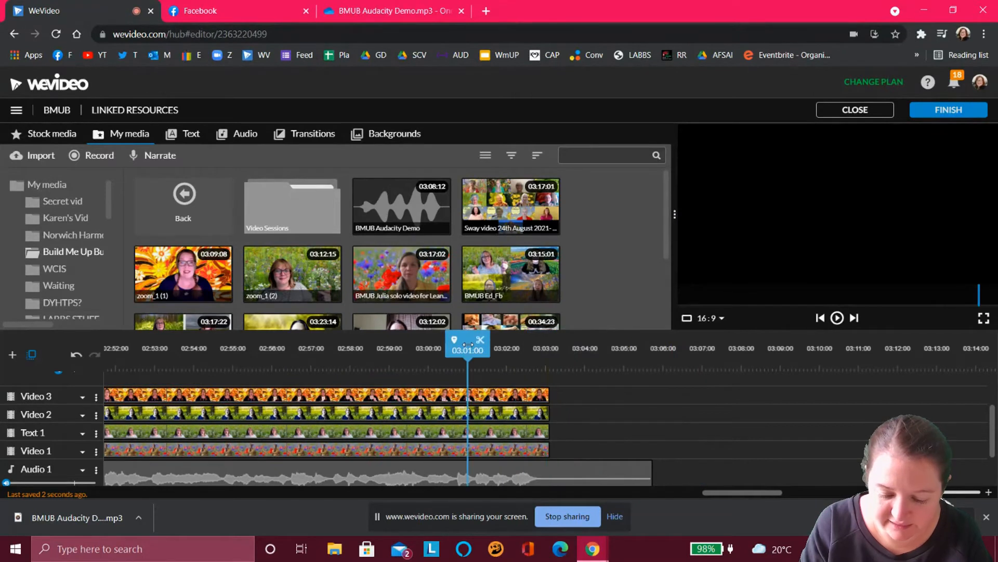
click(836, 318)
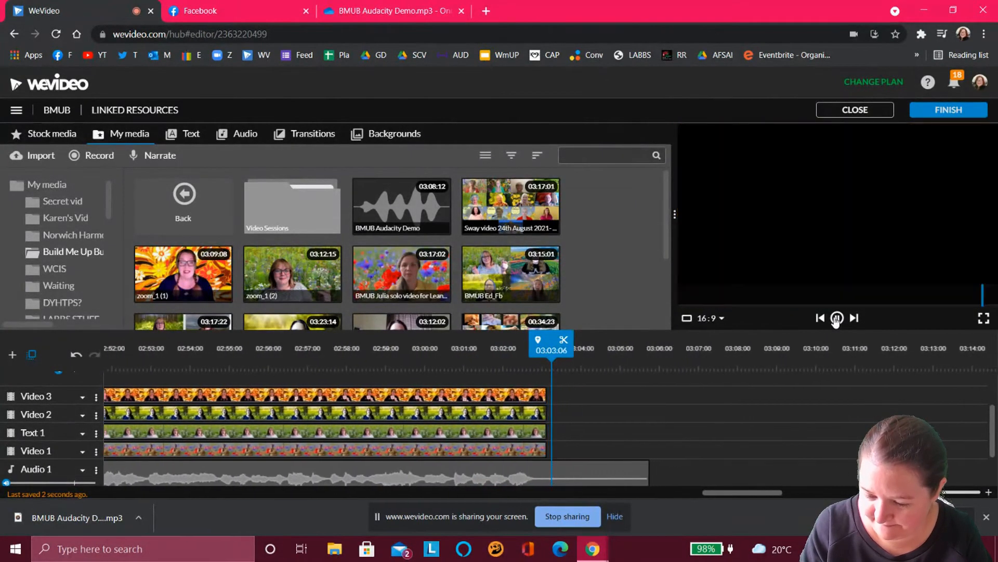
click(836, 318)
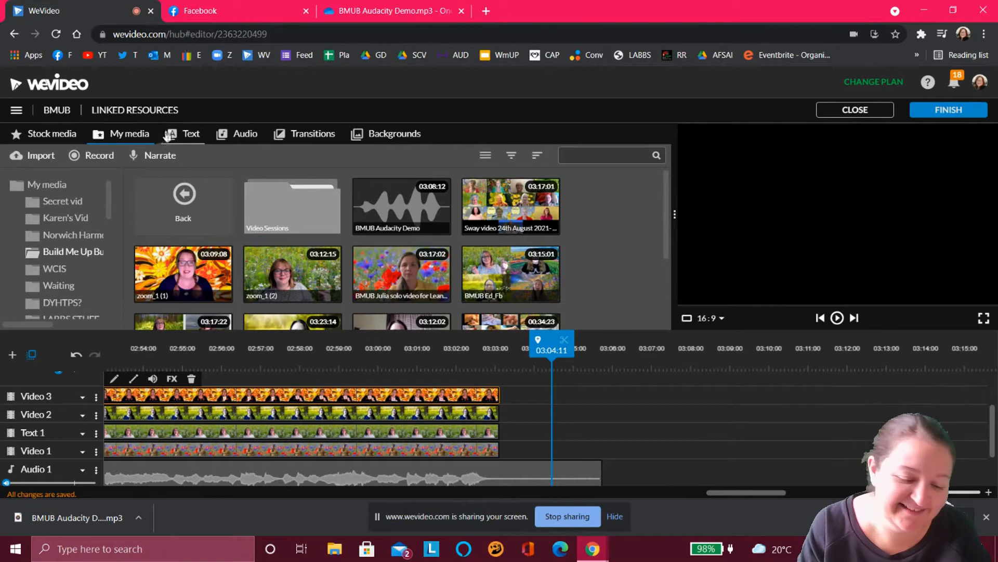
- Try the Slide transition at the ends of the Video 3 and Video 2 clips
click(298, 138)
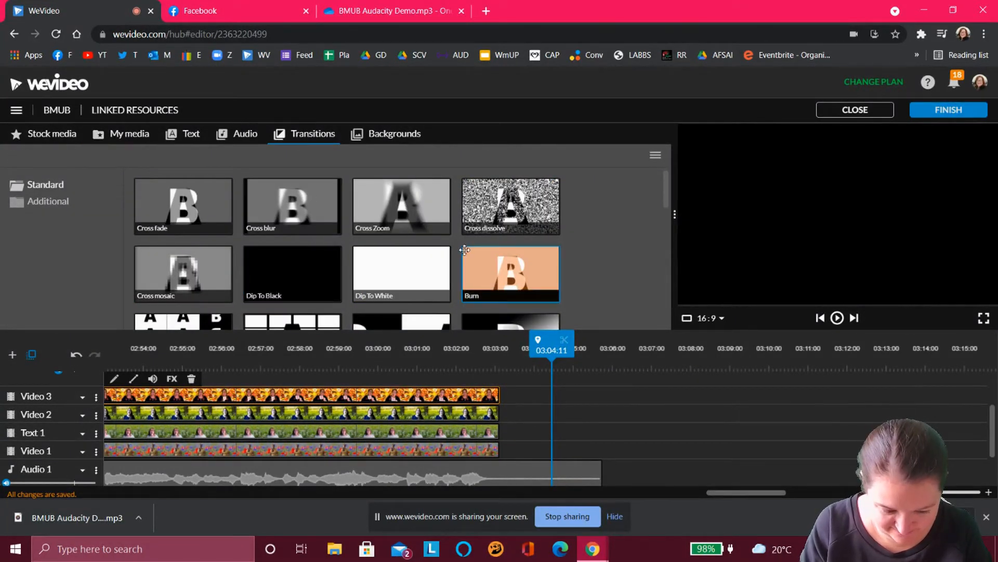
scroll(465, 250, down, 5)
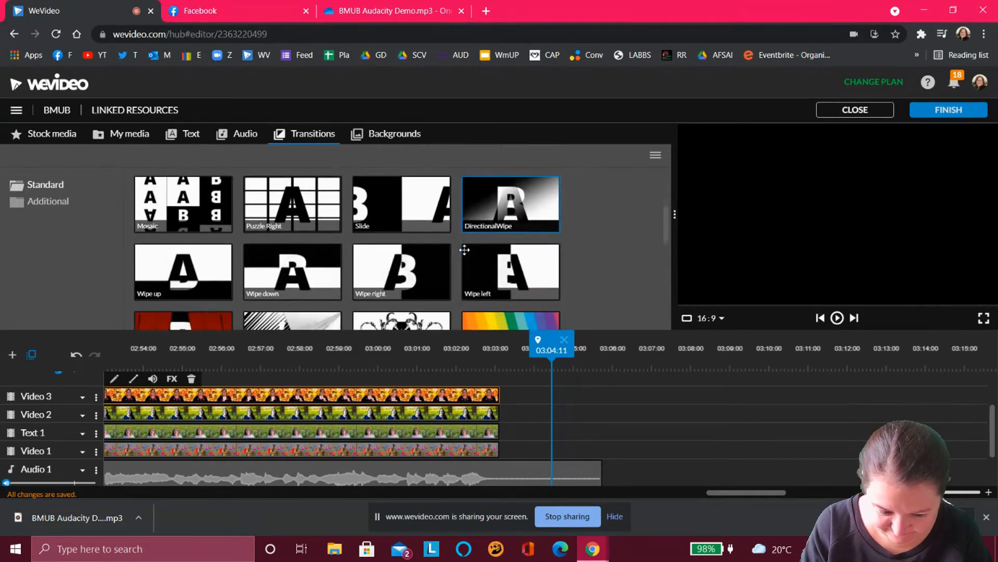
drag(392, 216, 487, 403)
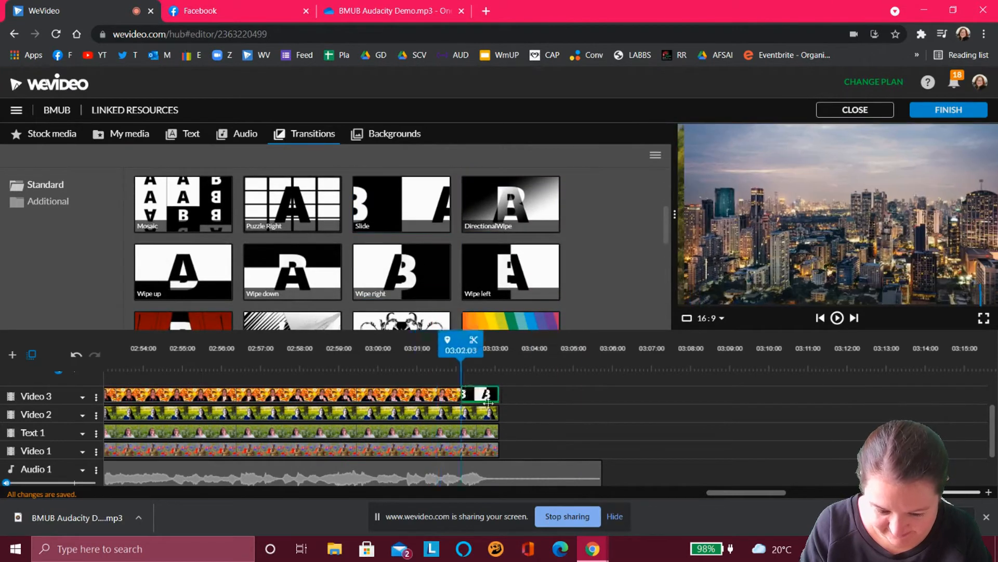
drag(416, 218, 477, 418)
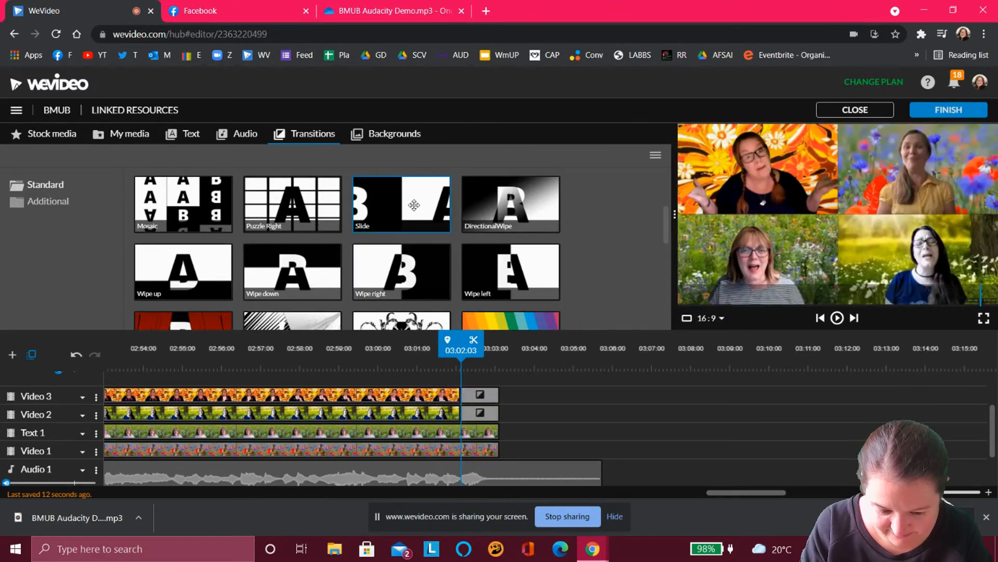
mouse_move(414, 205)
mouse_down()
mouse_move(445, 362)
mouse_move(478, 433)
mouse_move(413, 221)
mouse_up()
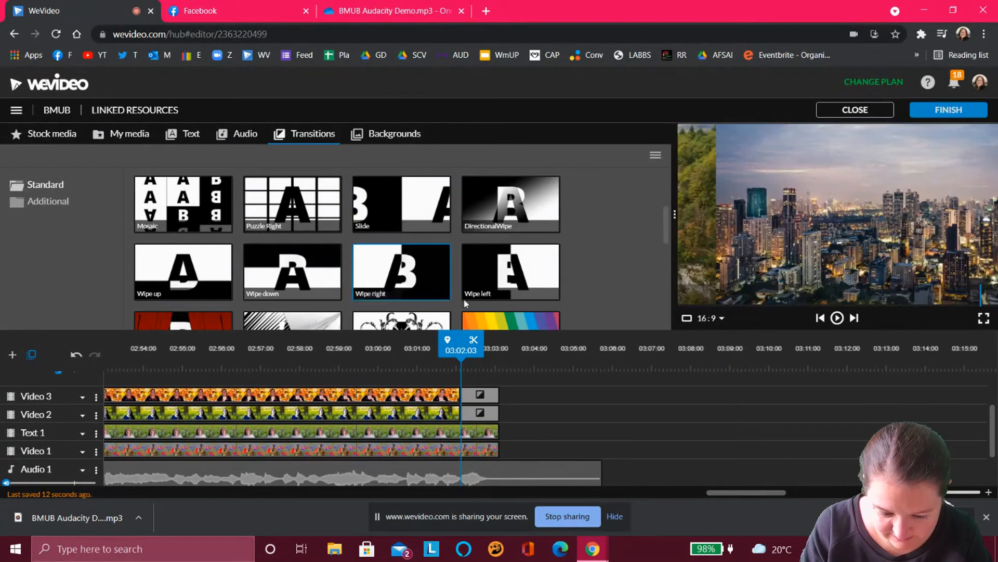
- Apply Wipe right transitions to the ends of Video 3 and Video 2, and Wipe left to the ends of Text 1 and Video 1
click(485, 395)
drag(373, 269, 486, 405)
drag(404, 267, 481, 422)
drag(490, 284, 471, 438)
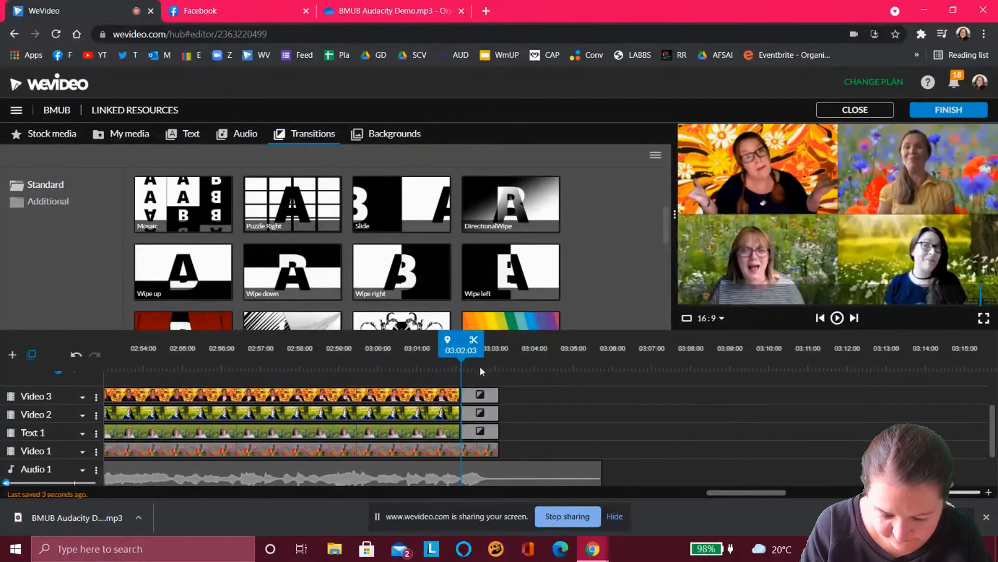
drag(500, 270, 478, 448)
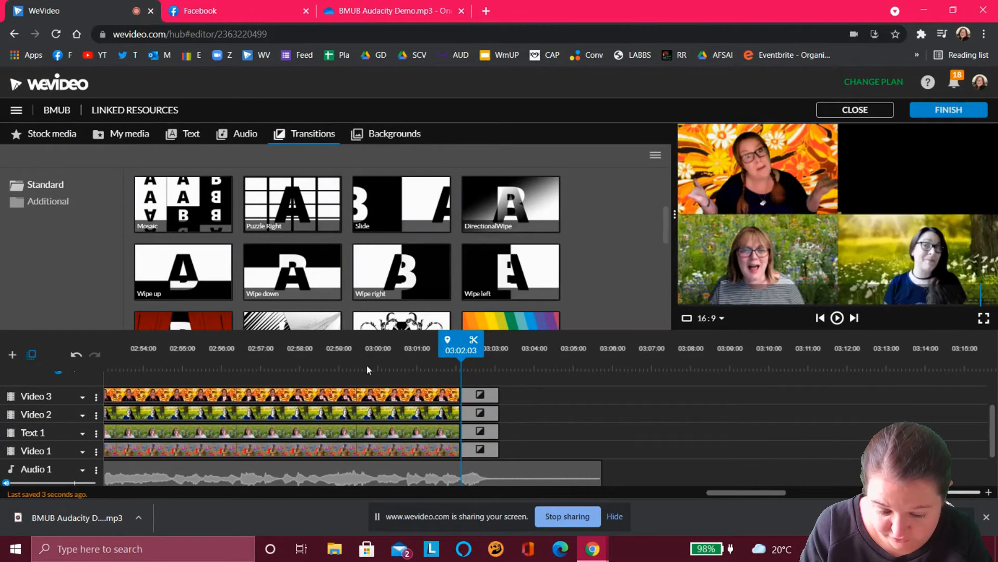
- Play the ending from 02:59:05 and again from 03:01:18, examining how the wipe transitions close the four clips
click(347, 369)
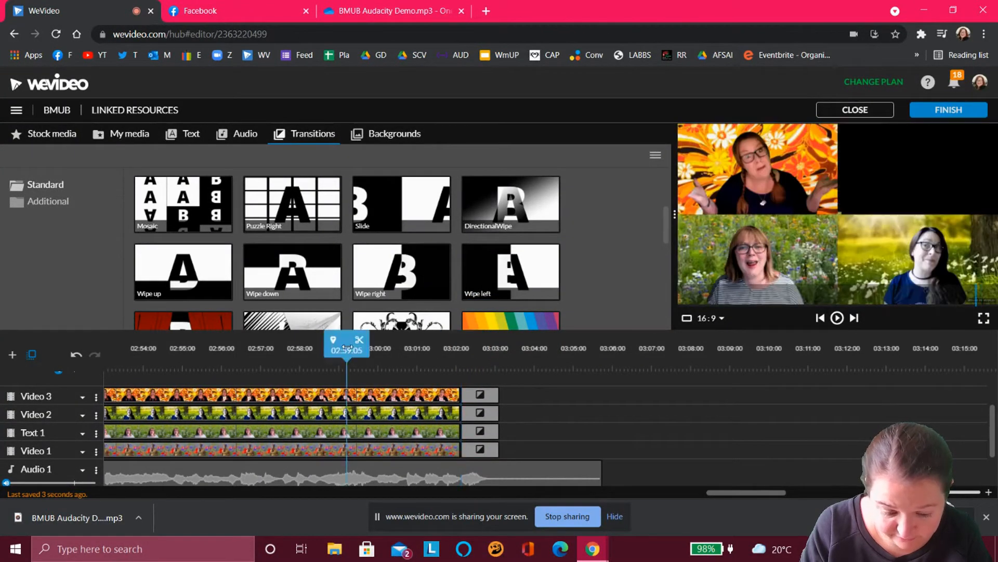
click(836, 318)
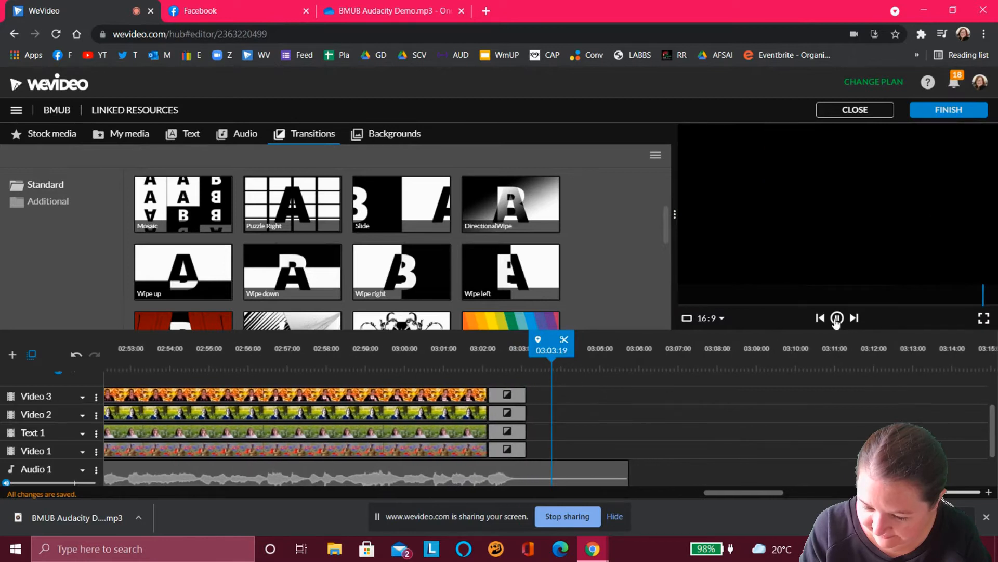
click(837, 318)
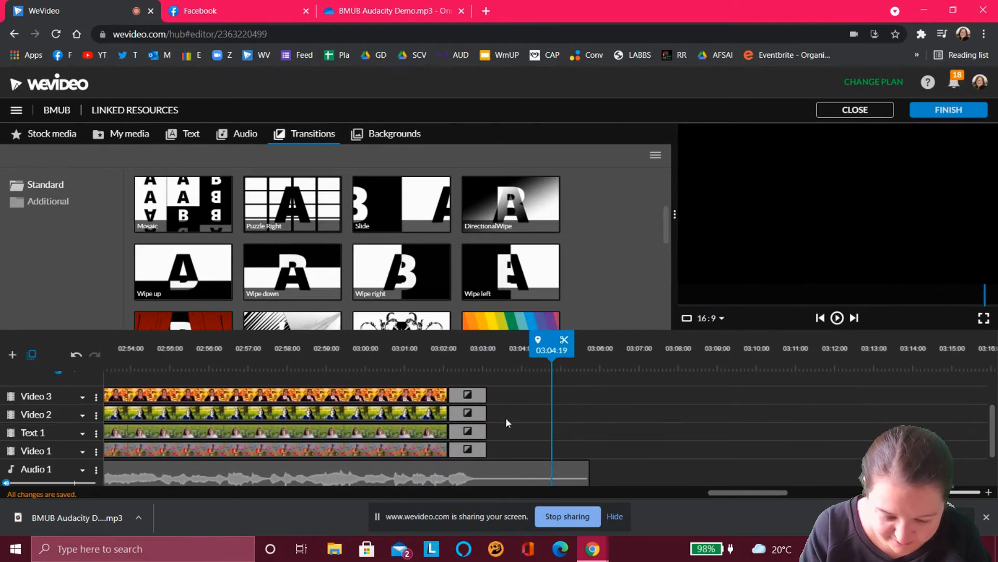
click(434, 352)
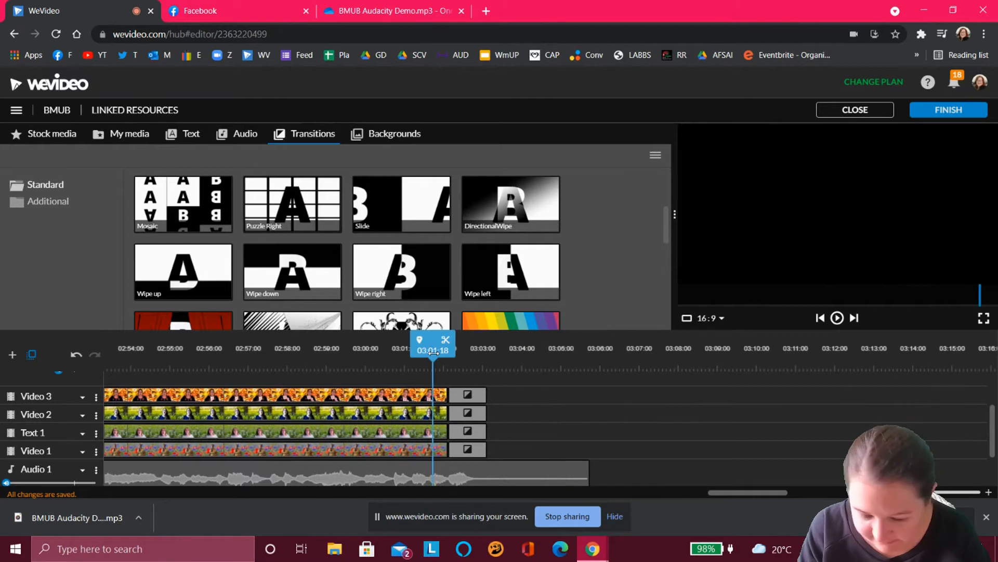
click(836, 319)
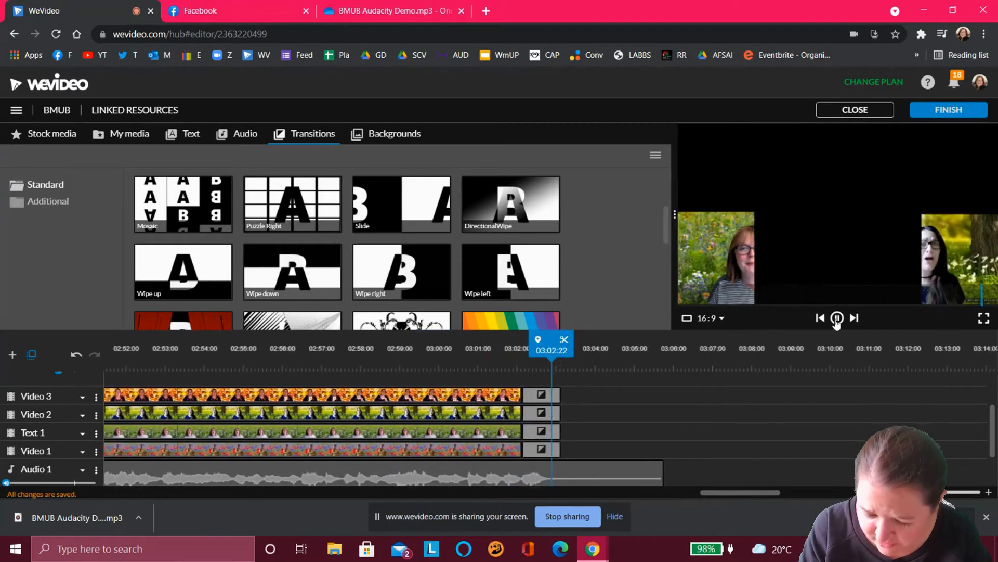
click(837, 318)
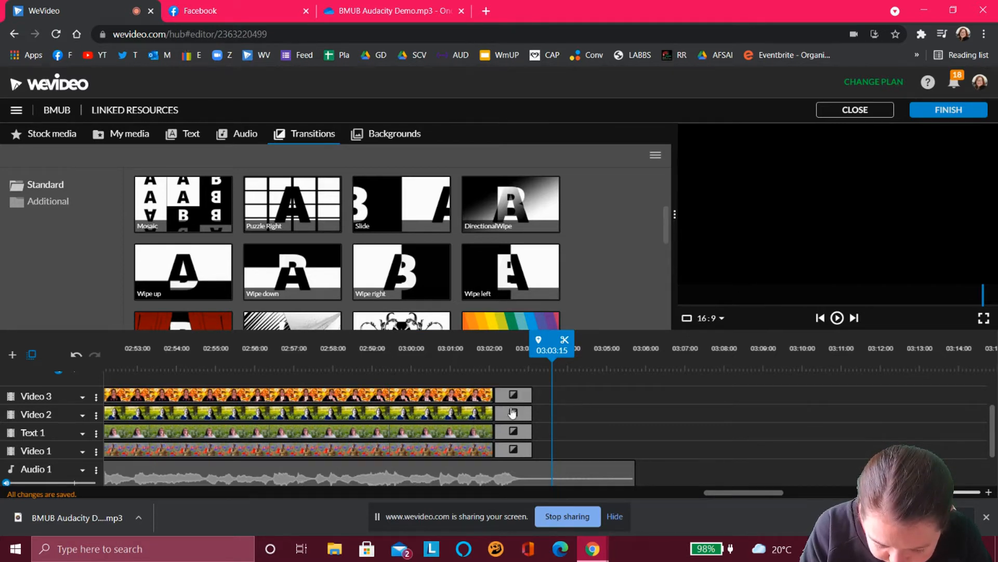
- Reapply the end transitions with Wipe right on Video 2 and Text 1 and Wipe left on Video 1, and replay the ending
drag(418, 288, 514, 417)
drag(403, 266, 509, 437)
drag(511, 273, 513, 450)
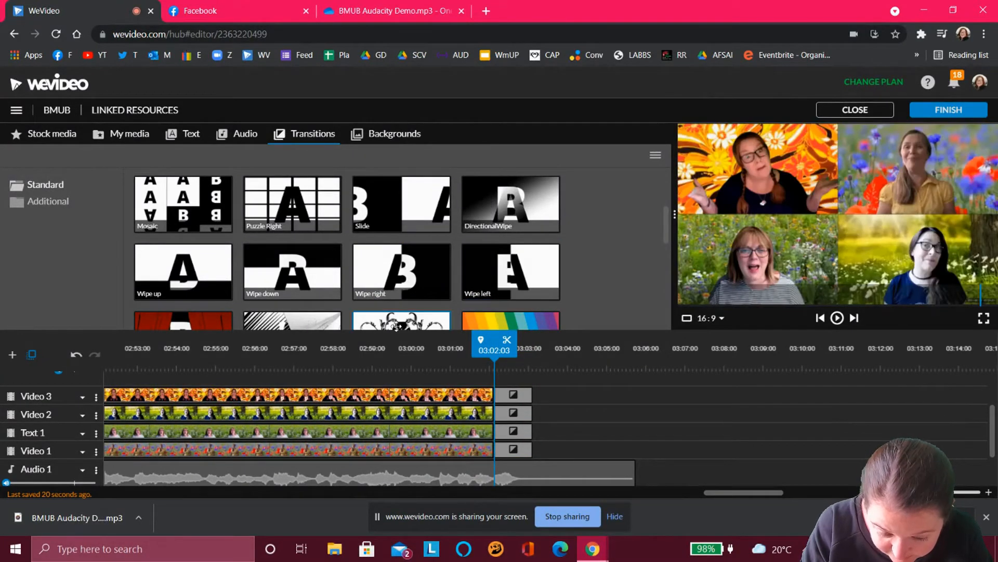
click(401, 352)
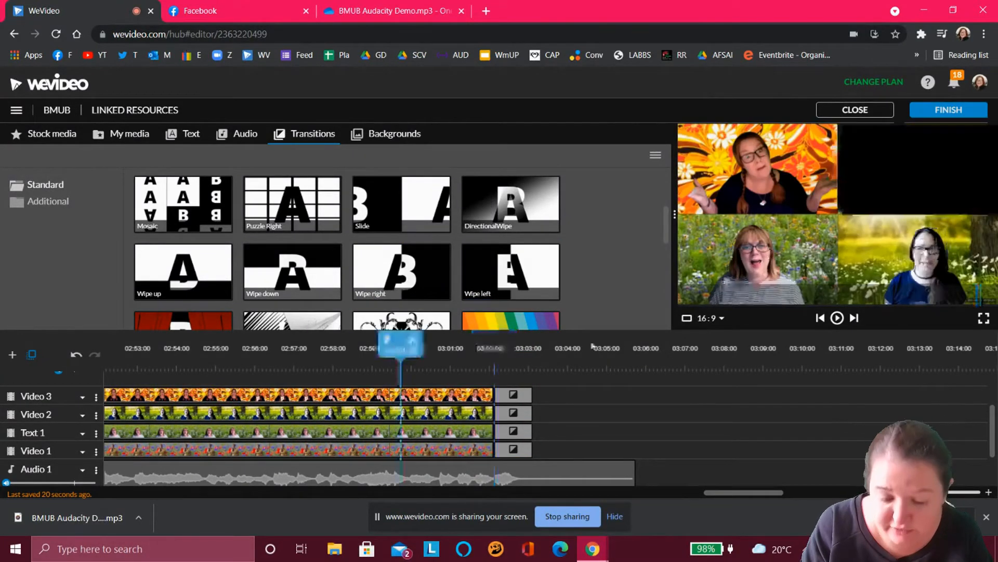
click(836, 320)
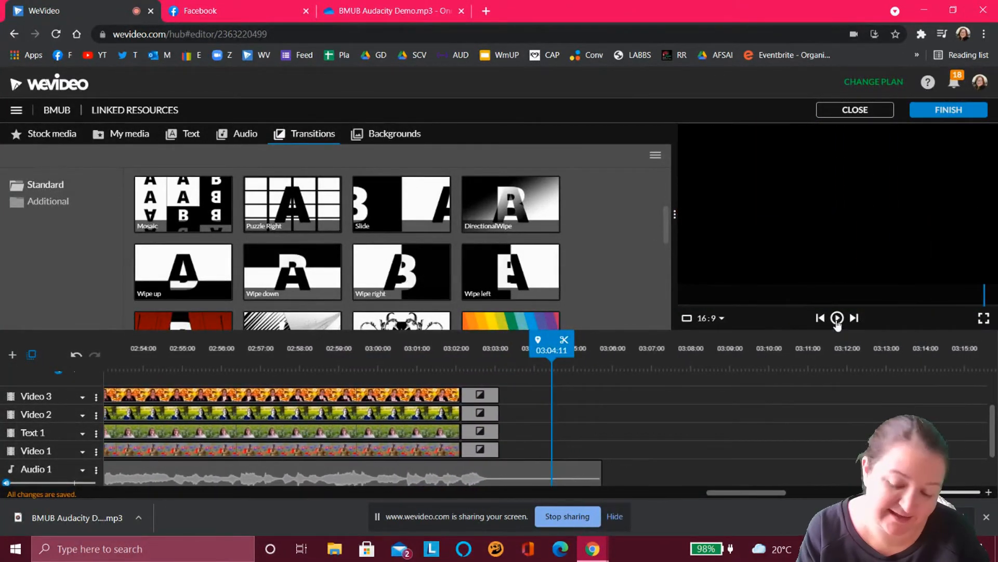
- Finish the edit and set up its video export with the title BMUB Draft 1 at Full HD 1920x1080
click(949, 109)
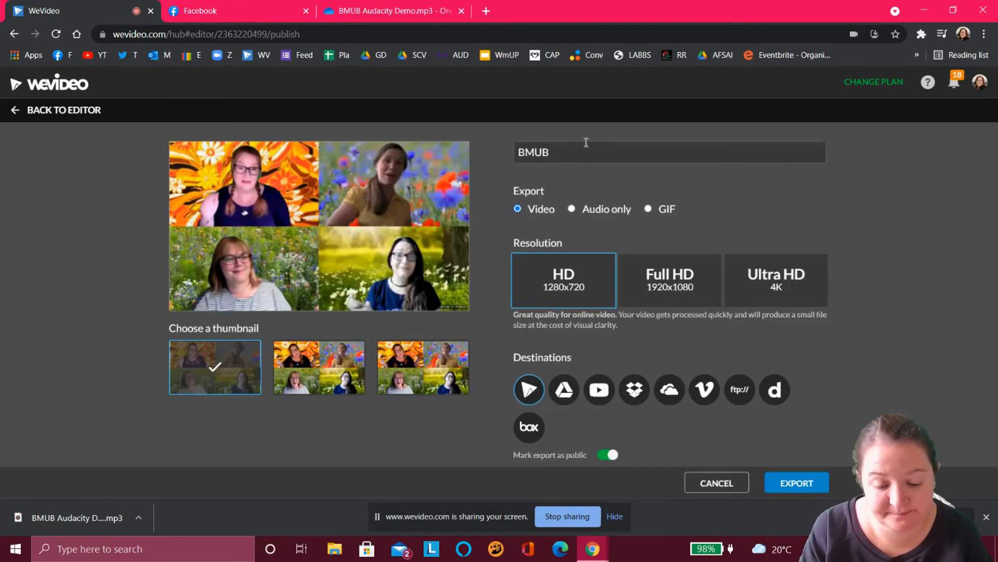
click(578, 154)
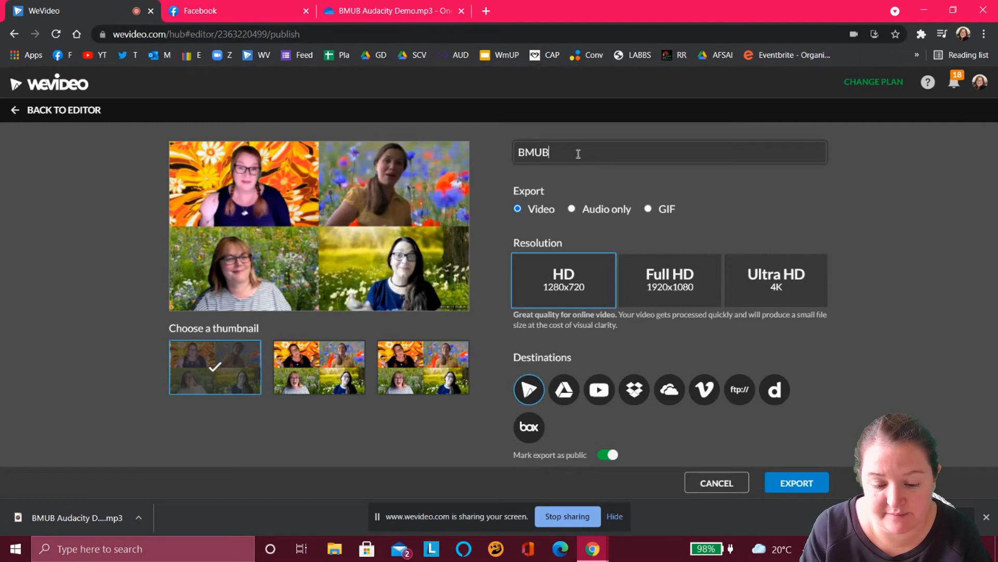
text(Draft 1)
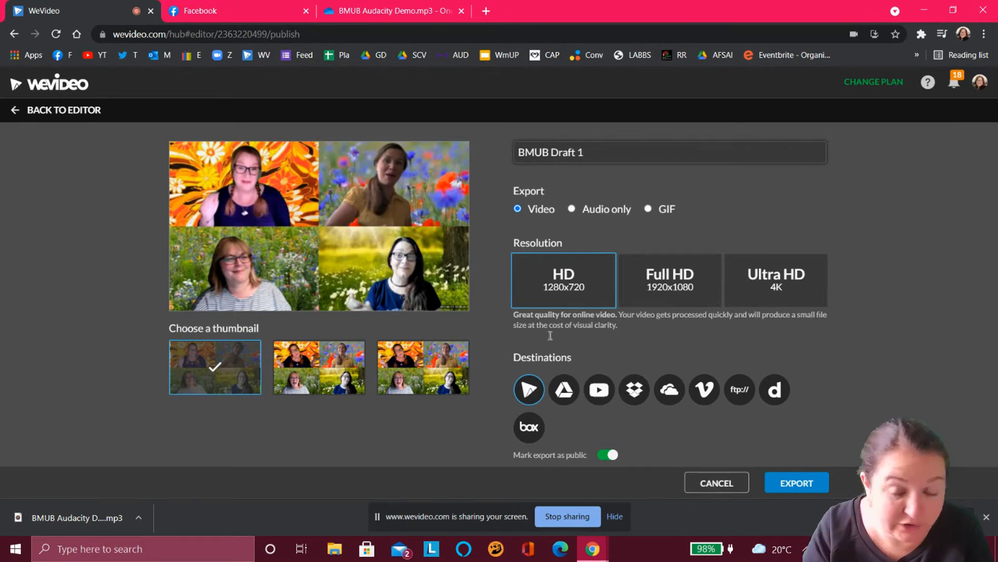
click(636, 296)
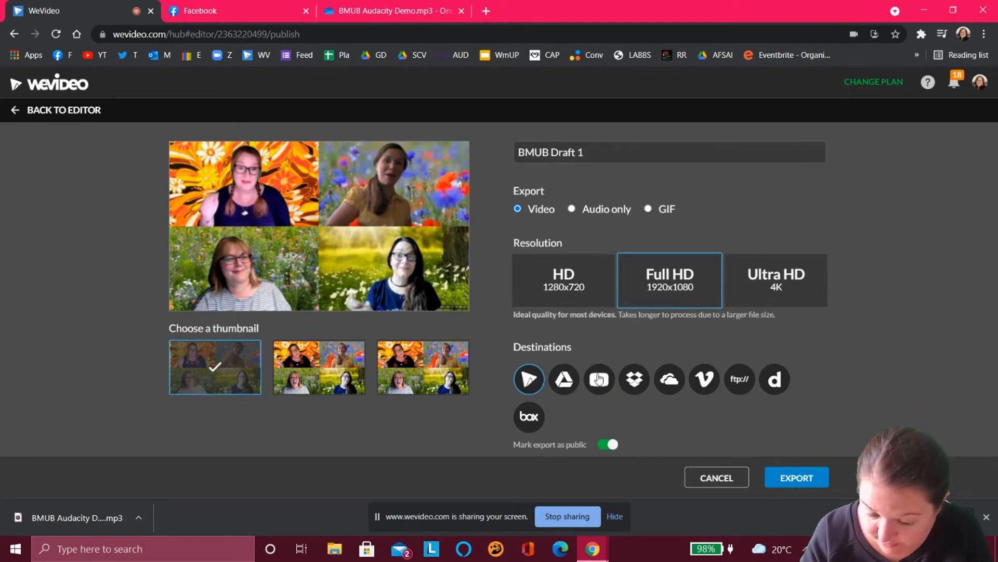
- Compare the thumbnails, choose the second one for the video and start the export
click(349, 382)
click(415, 382)
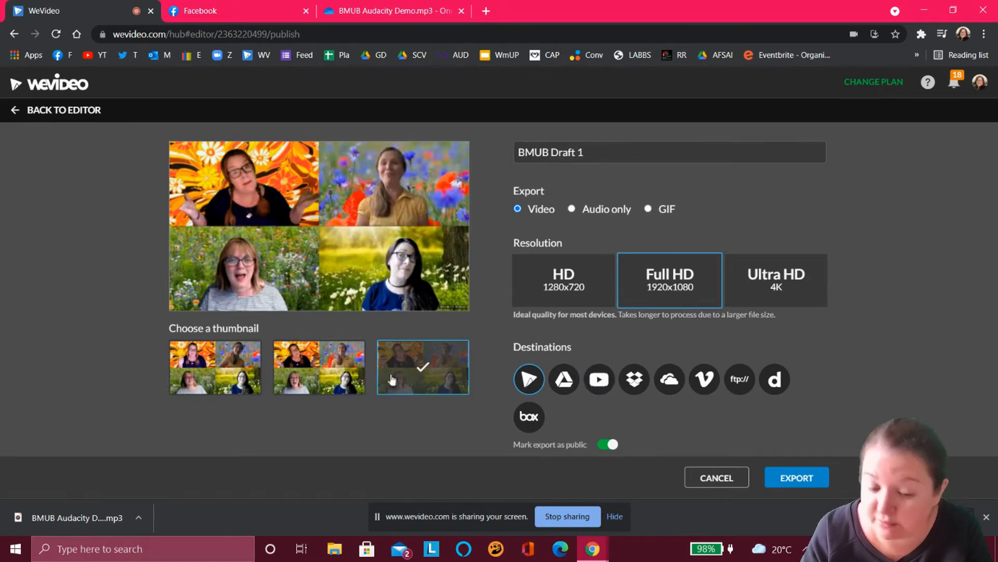
click(335, 370)
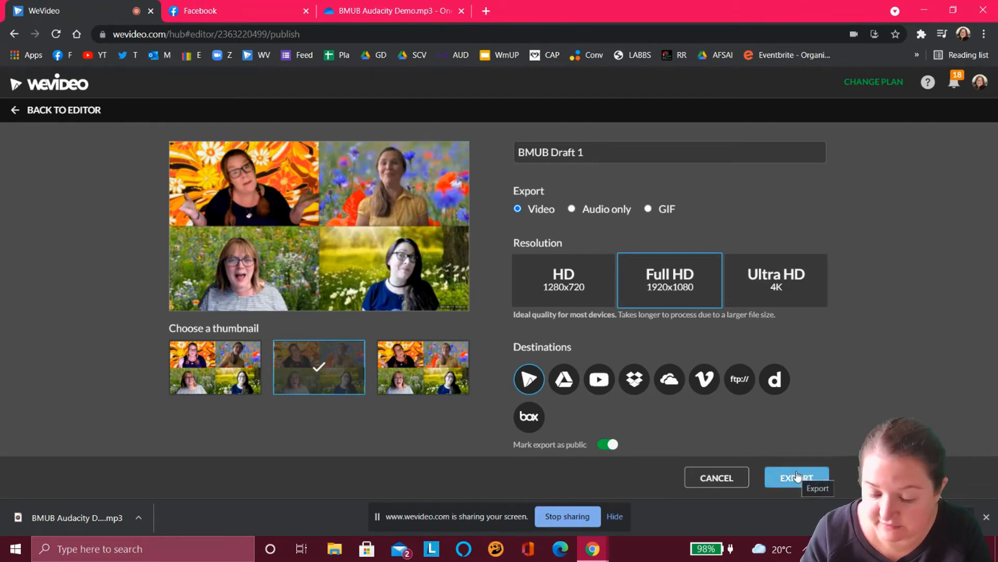
click(797, 475)
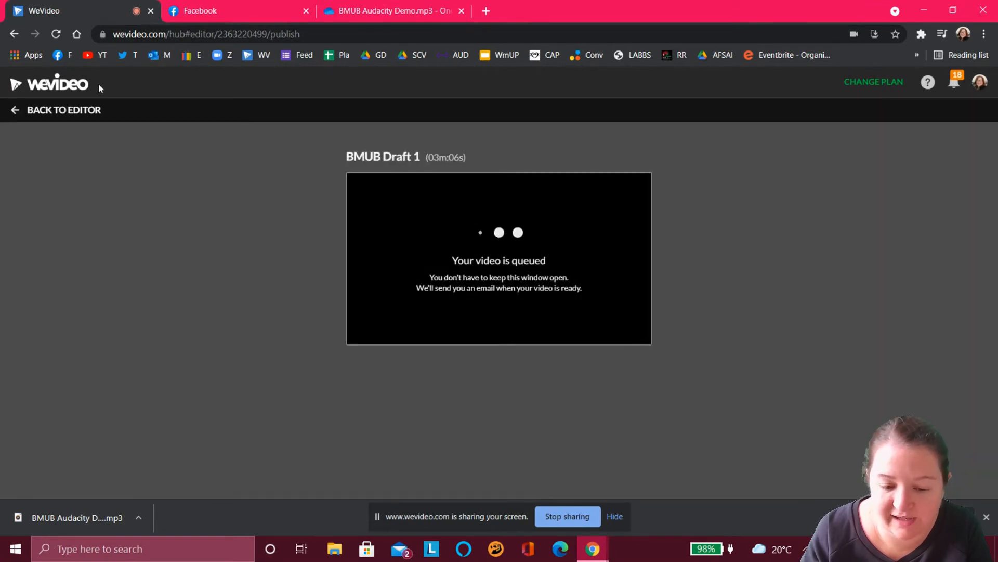
- Return to the editor and start a new edit in the Horizontal 16:9 format
click(16, 112)
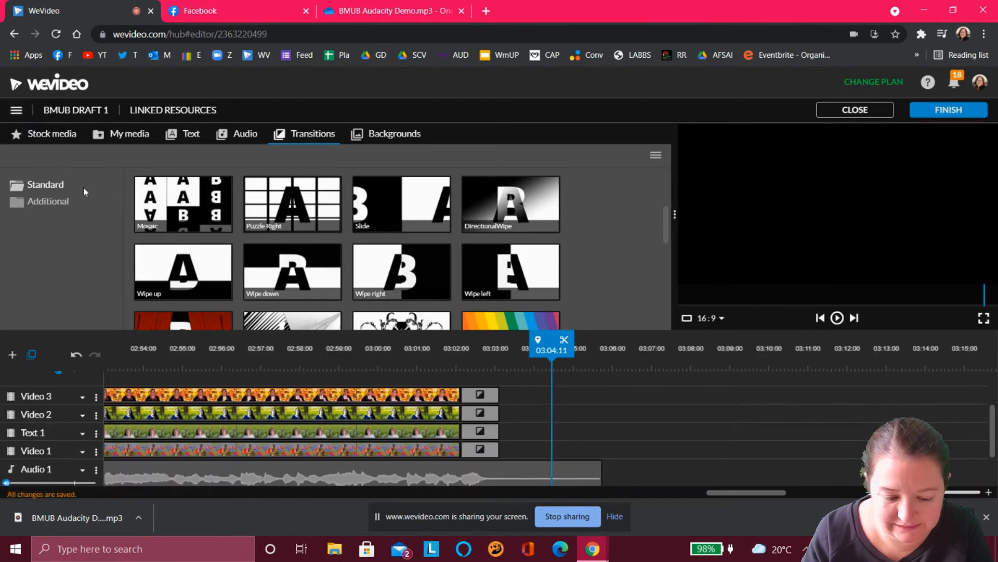
click(16, 110)
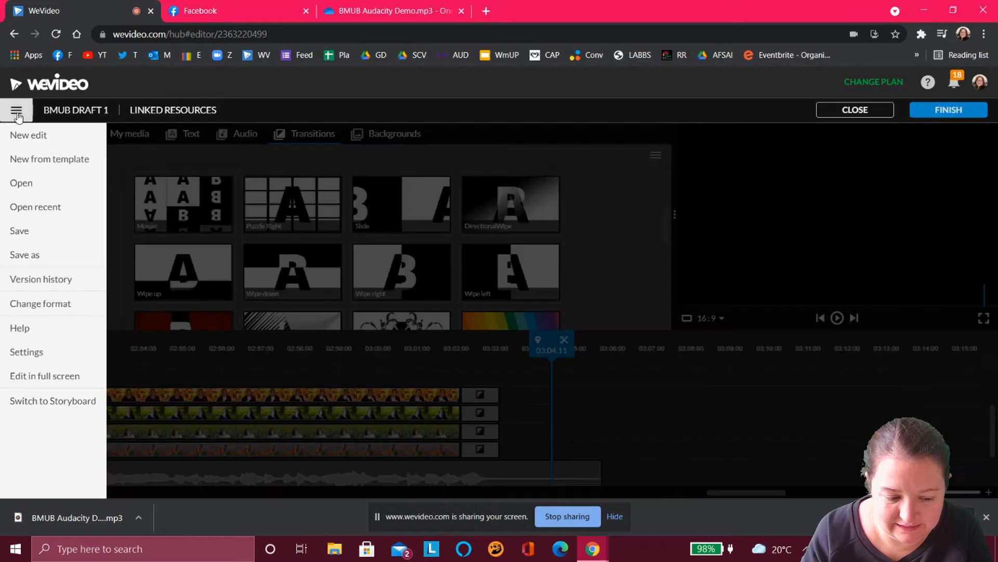
click(32, 137)
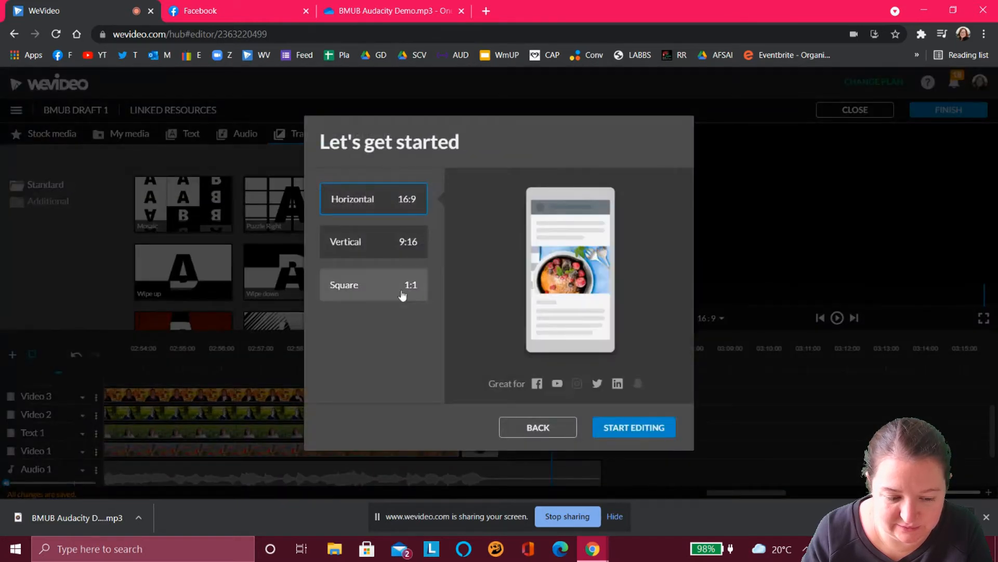
click(642, 428)
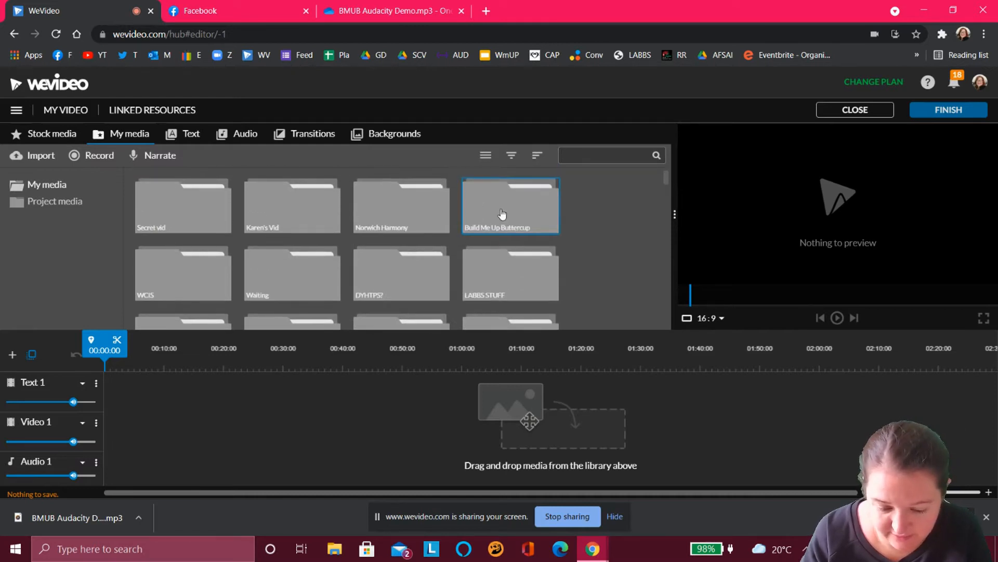
- Open the Build Me Up Buttercup folder and add the BMUB - All Parts audio at the start of the Audio 1 track
double_click(502, 213)
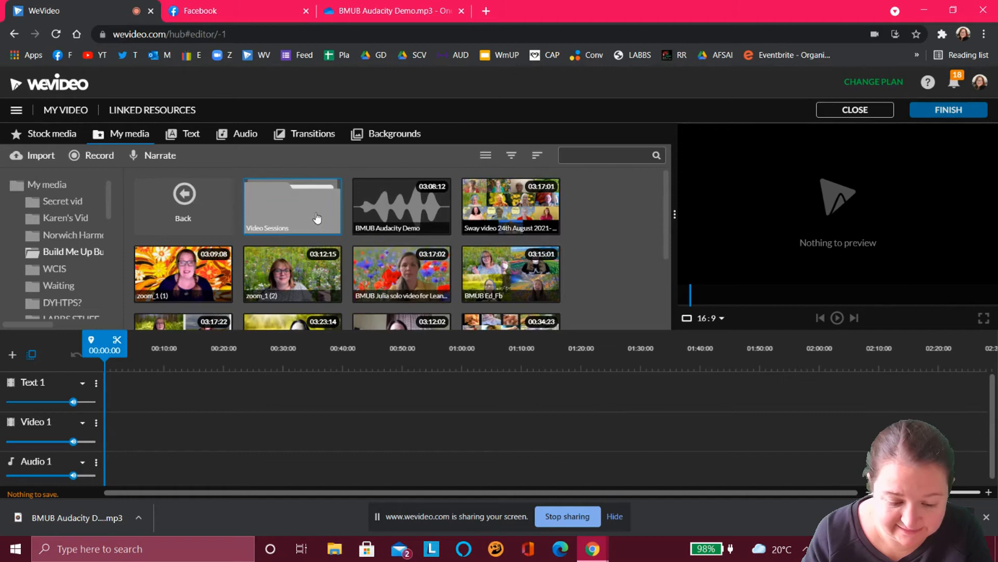
scroll(420, 246, down, 3)
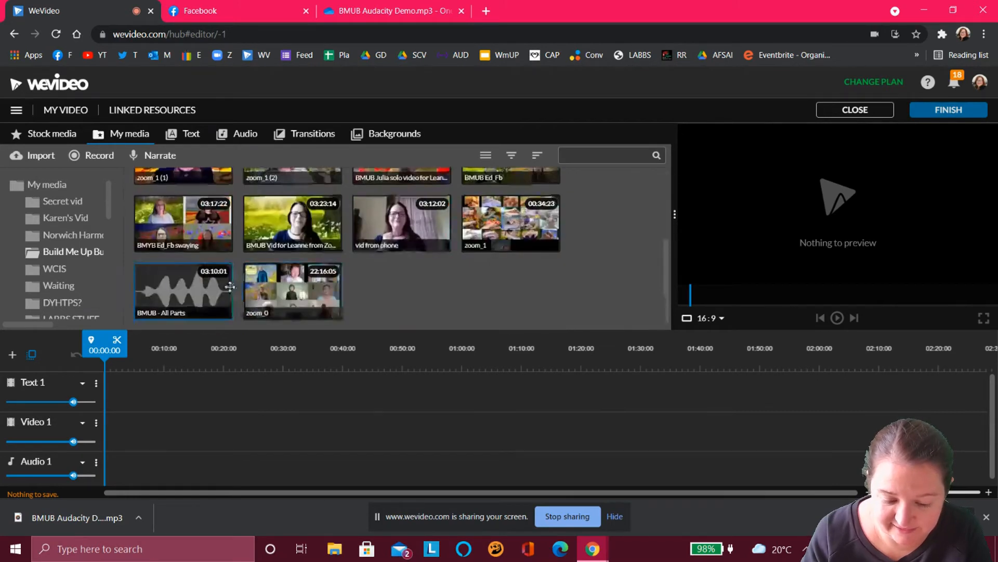
drag(182, 291, 121, 466)
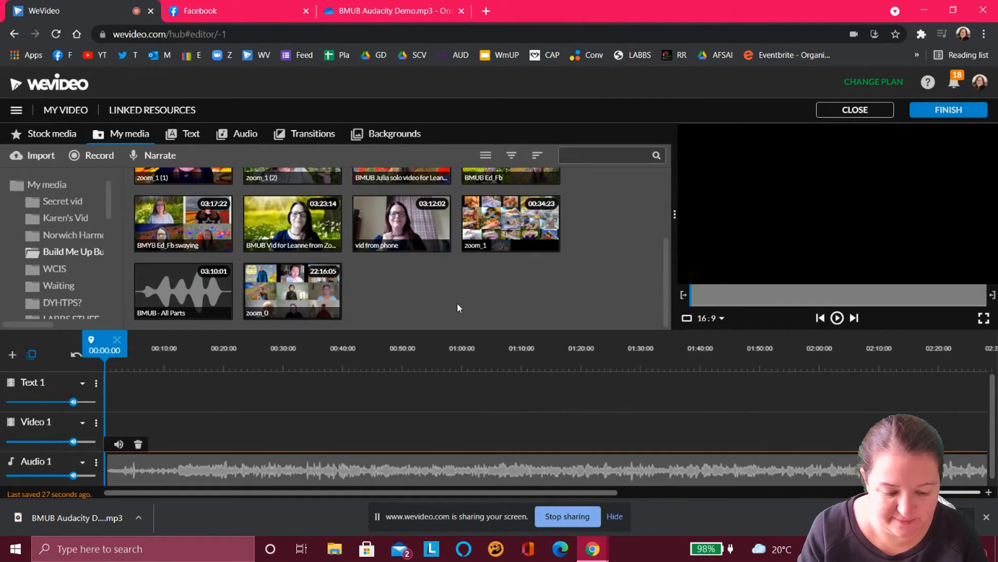
- Browse the Video Sessions subfolder and place the BMUB_normal group video at the start of the Video 1 track
scroll(457, 303, up, 3)
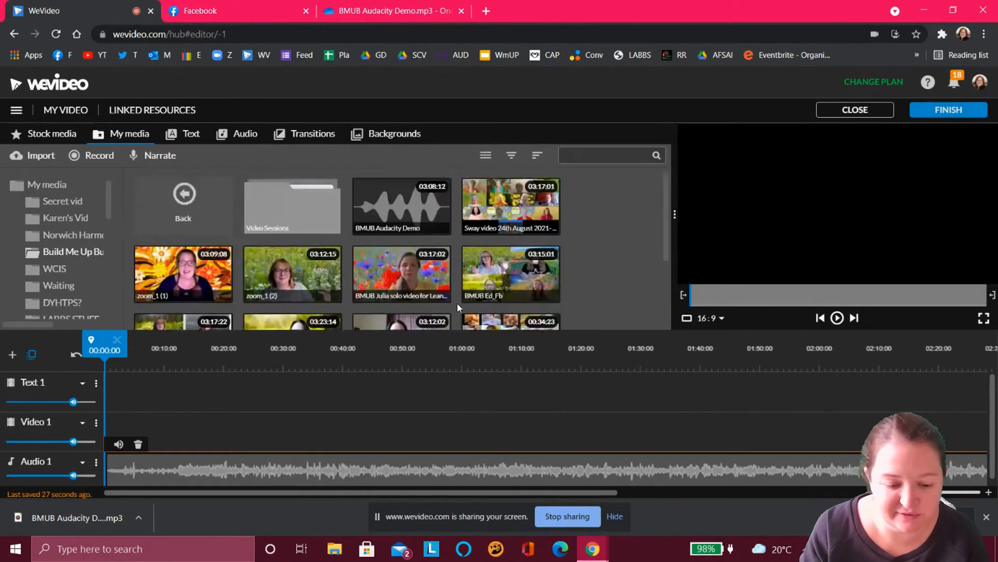
double_click(315, 197)
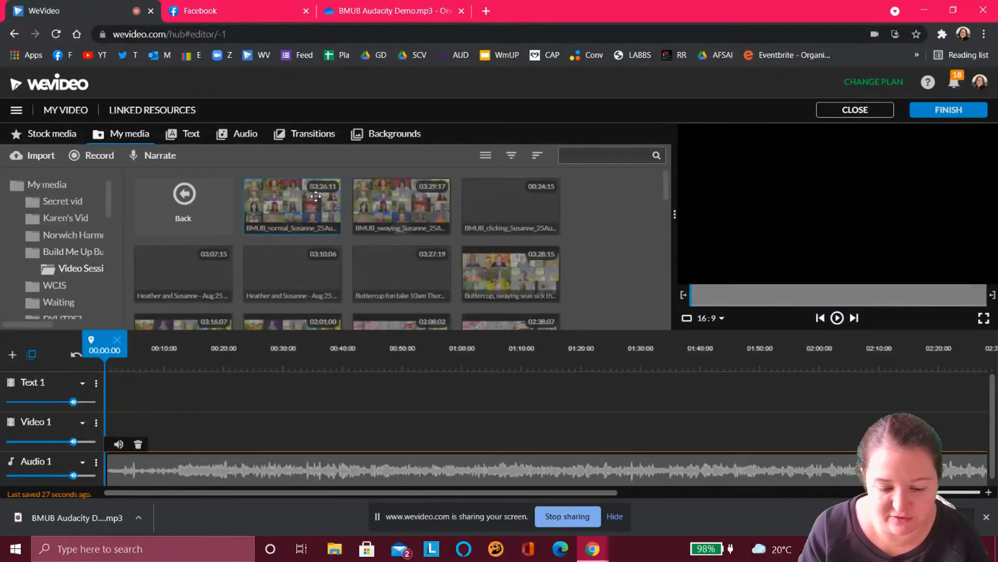
scroll(439, 252, down, 2)
scroll(439, 253, down, 5)
scroll(439, 252, down, 6)
scroll(439, 255, up, 12)
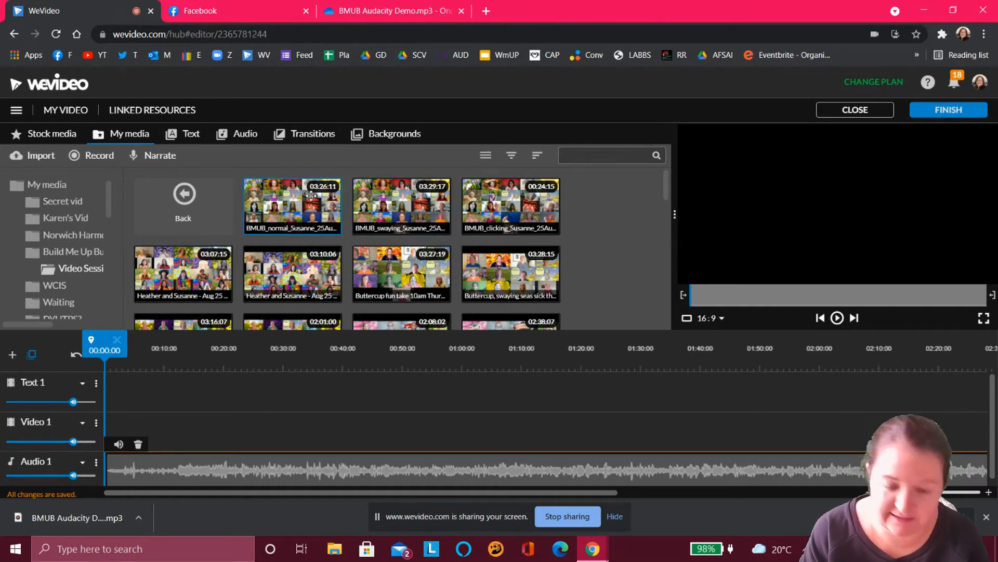
drag(311, 195, 122, 428)
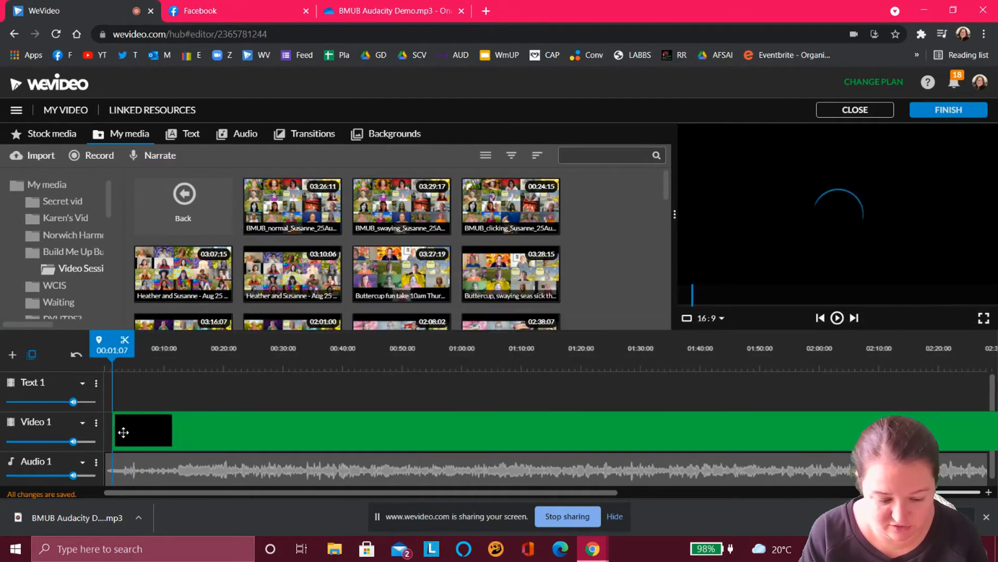
- Enlarge the Video 1 track to show its waveform, play the opening and turn the track's volume fully down
click(82, 424)
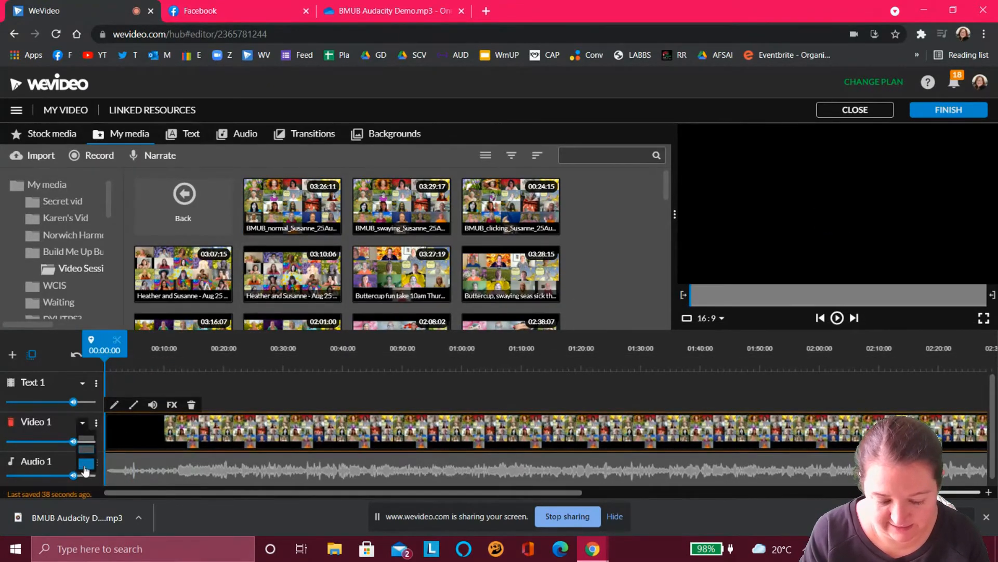
click(83, 472)
scroll(163, 448, down, 1)
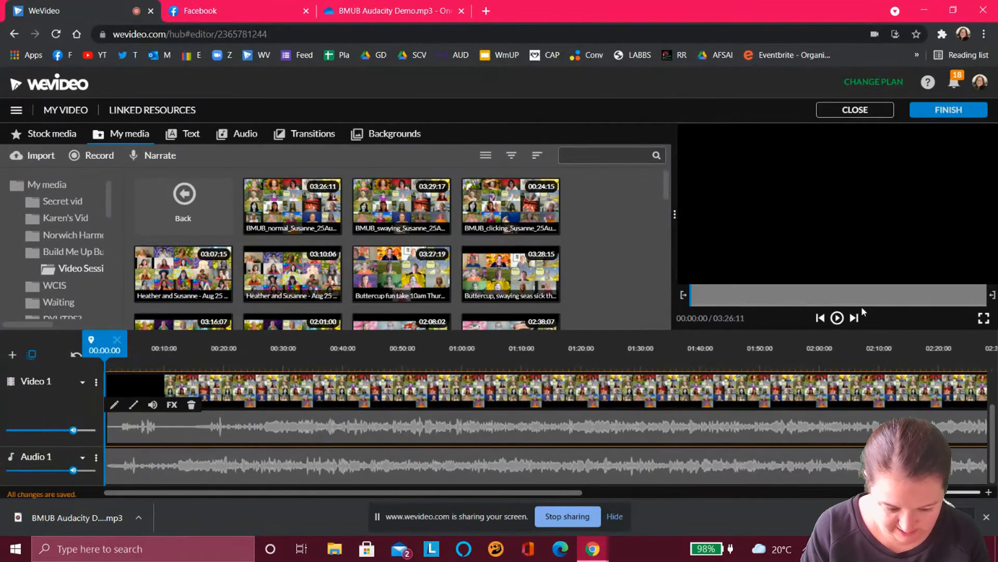
click(838, 319)
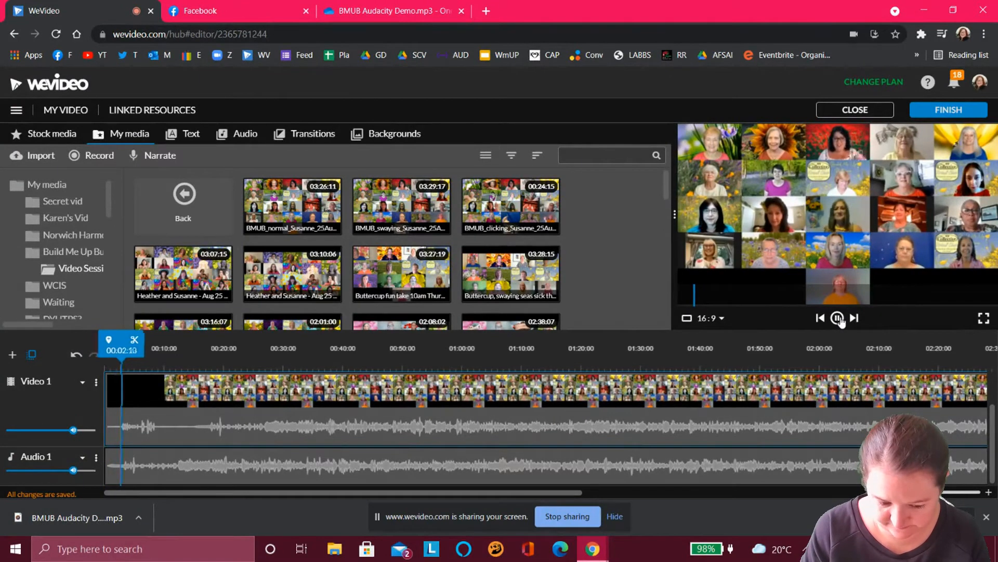
click(838, 318)
mouse_move(75, 426)
drag(73, 429, 3, 431)
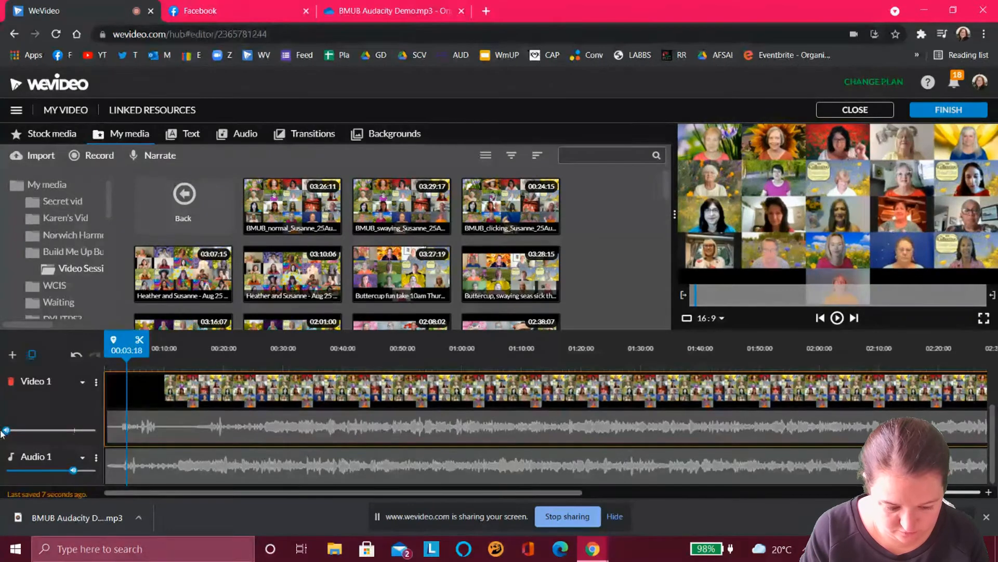
- Trim the start of the Video 1 clip so its waveform lines up with Audio 1, and play it to check the sync
drag(105, 430, 181, 434)
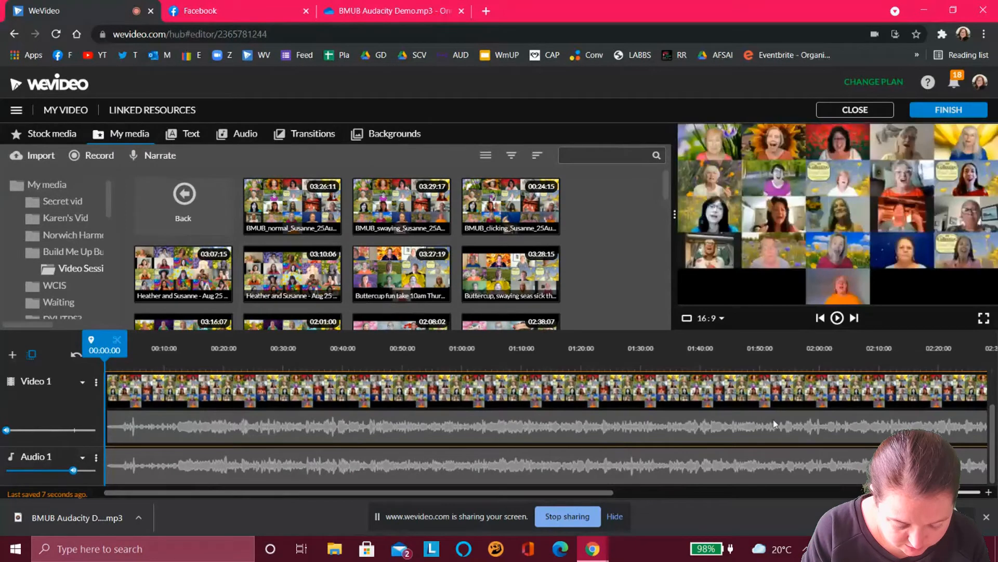
drag(907, 492, 933, 492)
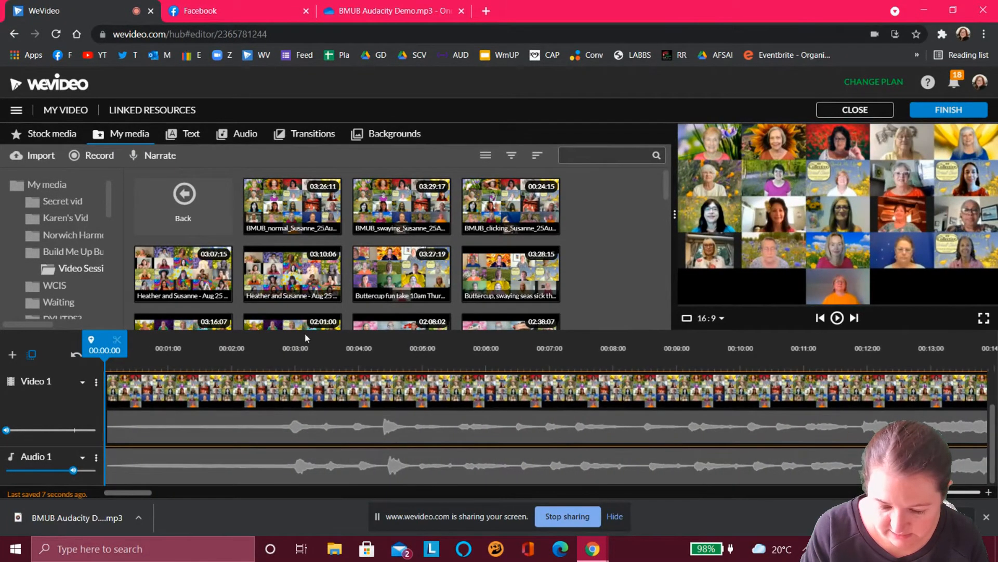
click(272, 340)
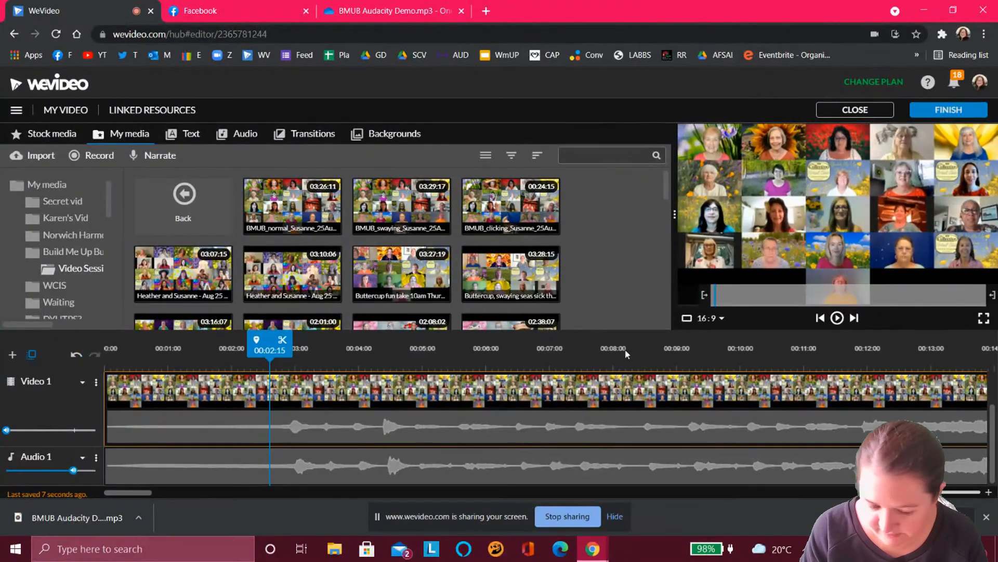
click(837, 318)
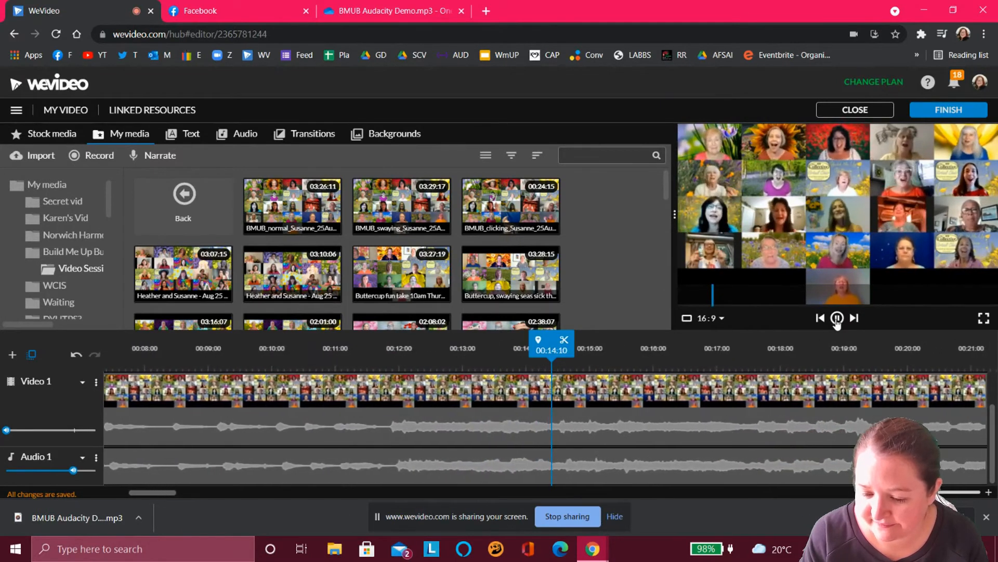
click(837, 319)
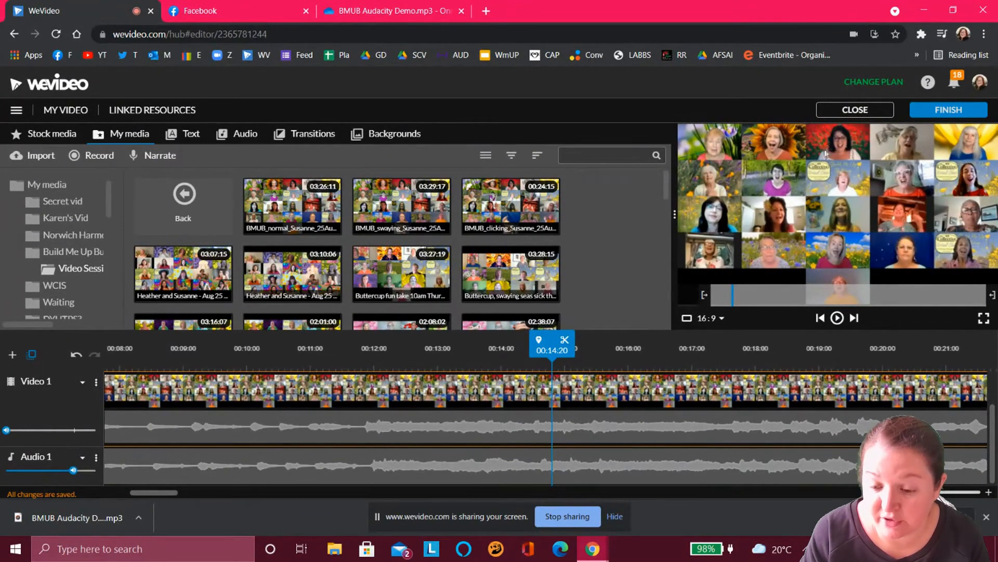
click(837, 317)
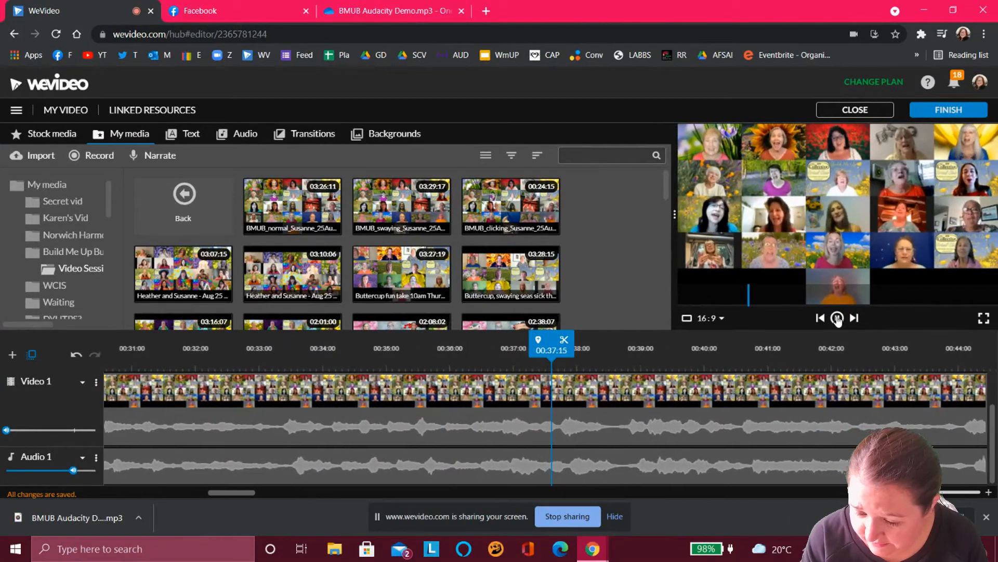
click(838, 318)
- Split the Video 1 clip at 00:19:01 and delete the part before the cut
click(614, 384)
scroll(591, 391, left, 10)
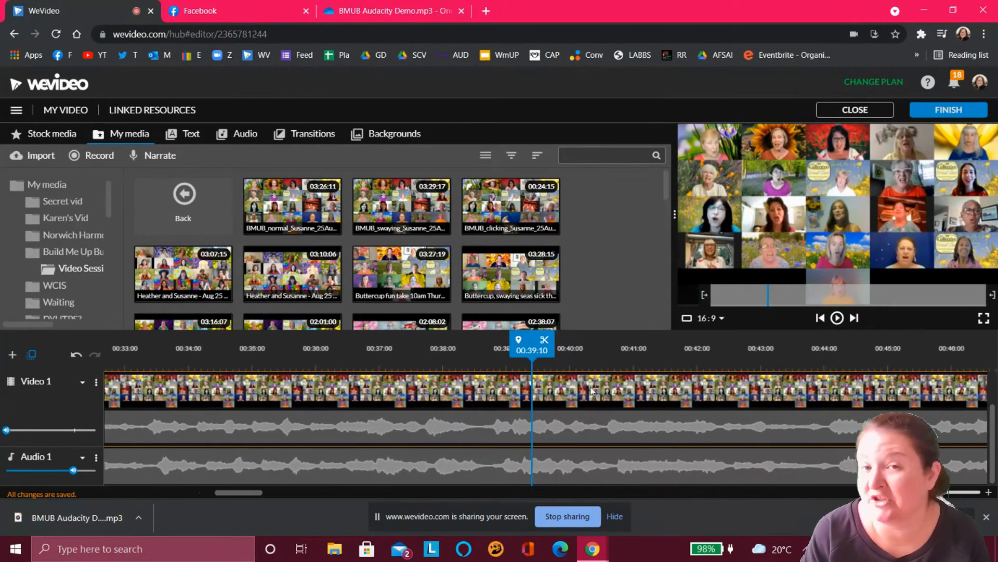
scroll(591, 387, left, 4)
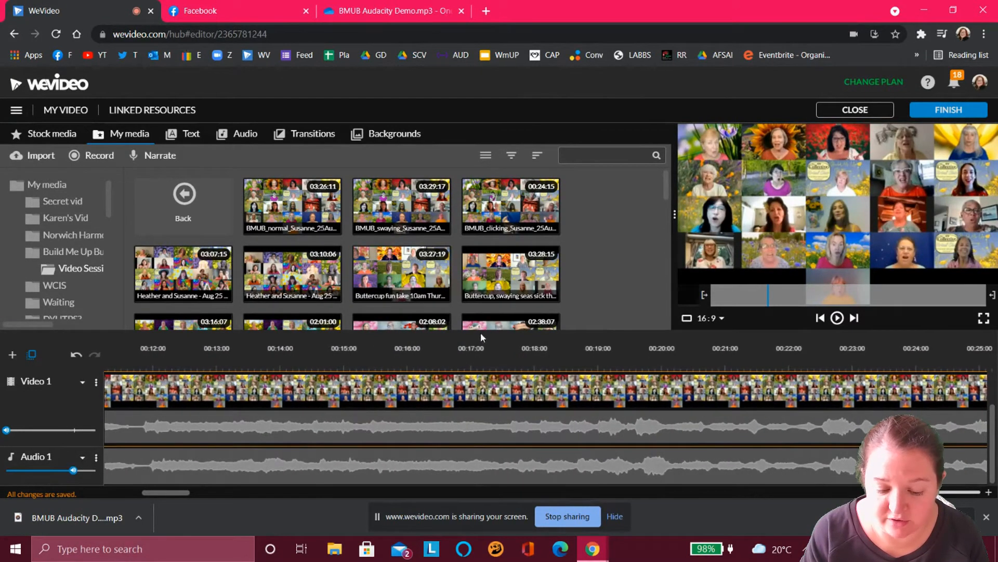
click(484, 348)
click(838, 318)
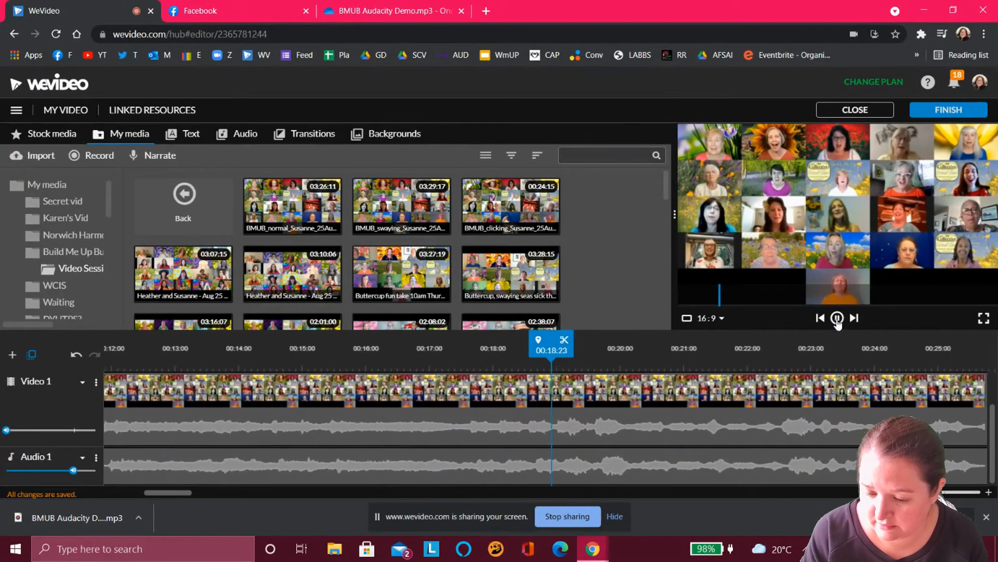
click(837, 318)
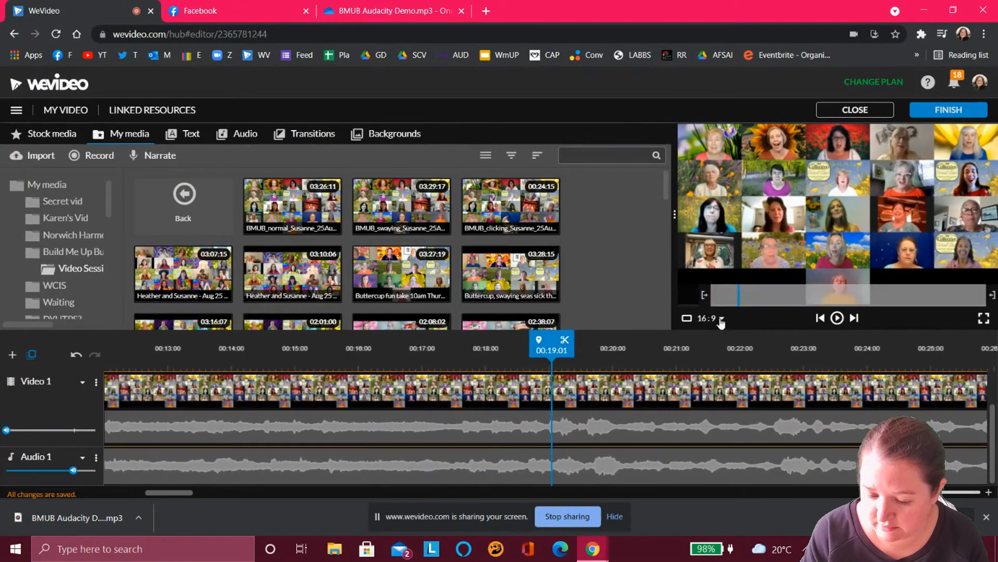
click(565, 341)
click(526, 403)
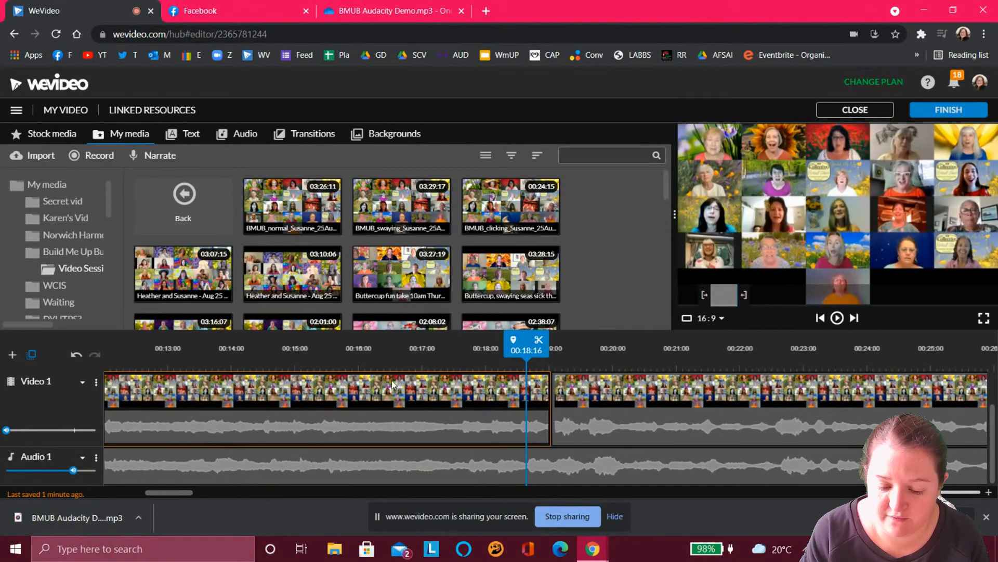
key(Delete)
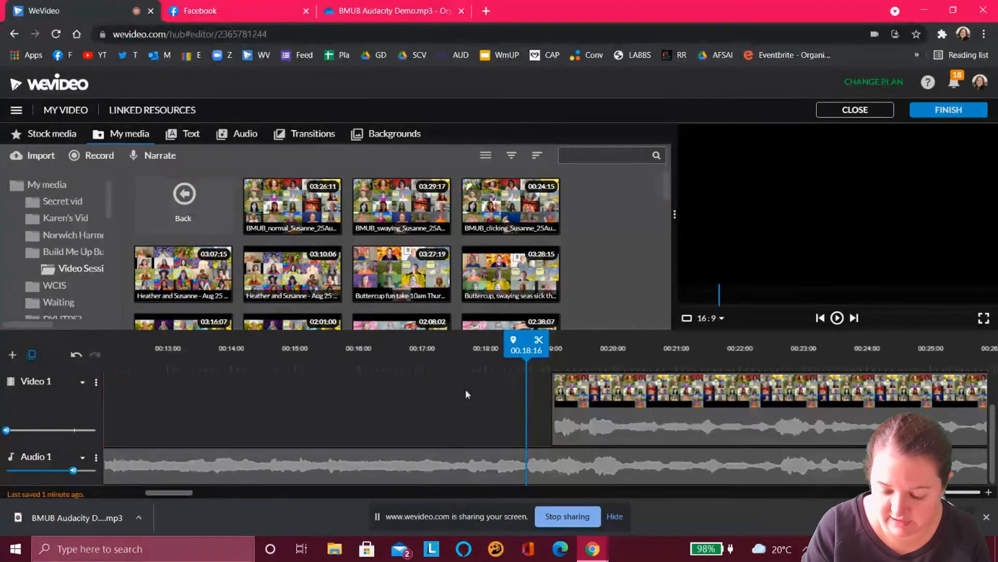
- Shift the remaining Video 1 clip earlier to start at 00:18:20, play it, and move it again to start at 00:18:10
drag(587, 414, 572, 408)
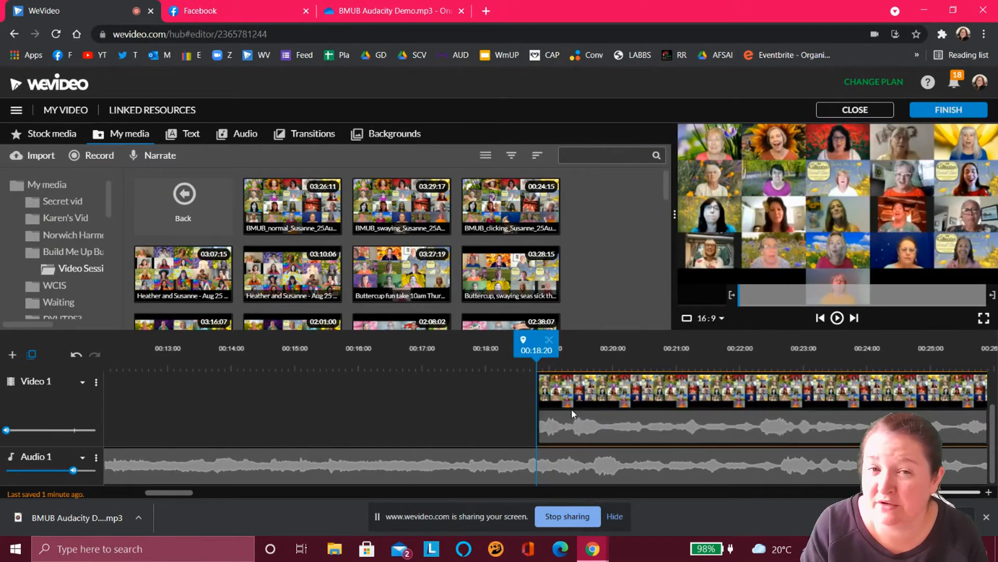
click(836, 317)
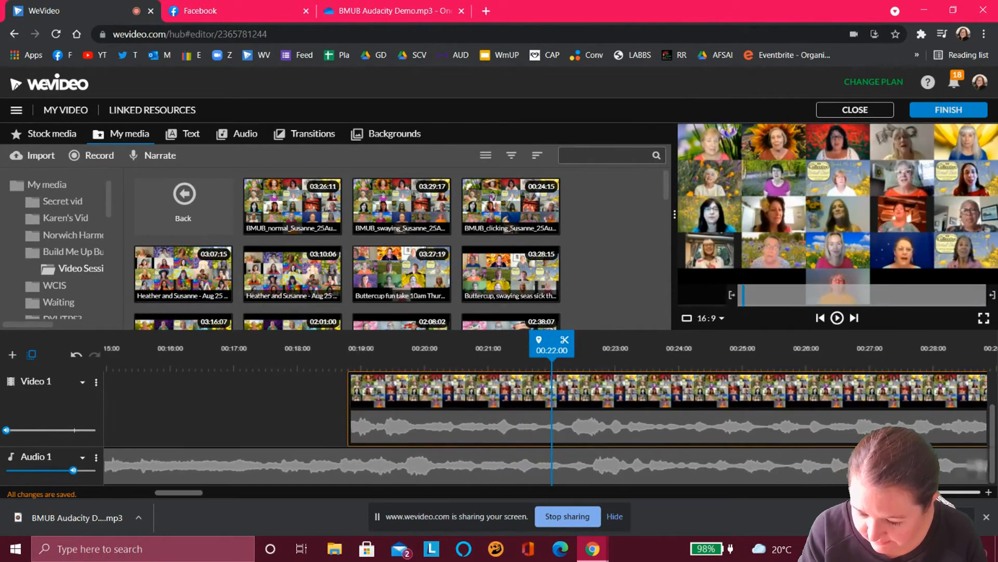
drag(670, 410, 648, 410)
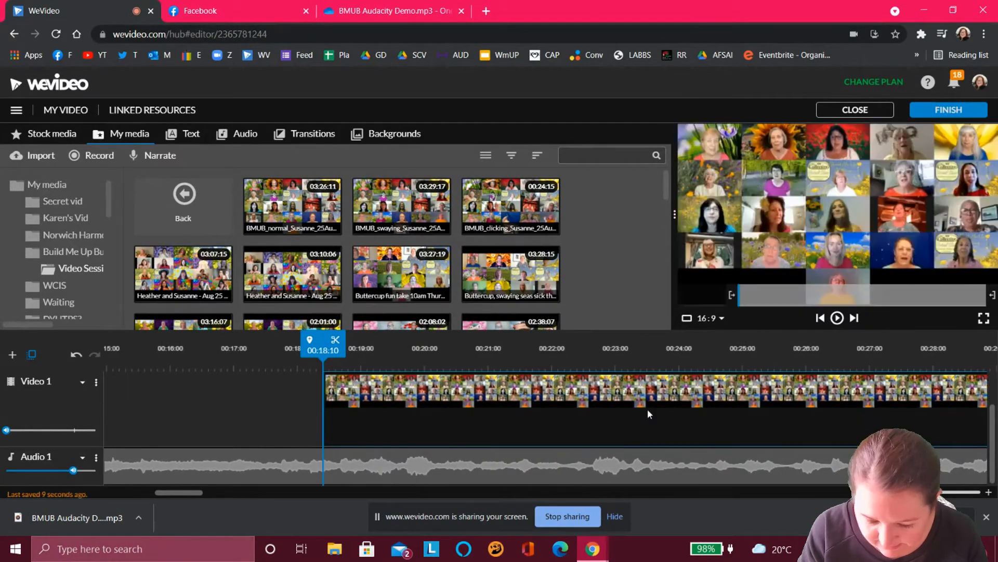
click(837, 318)
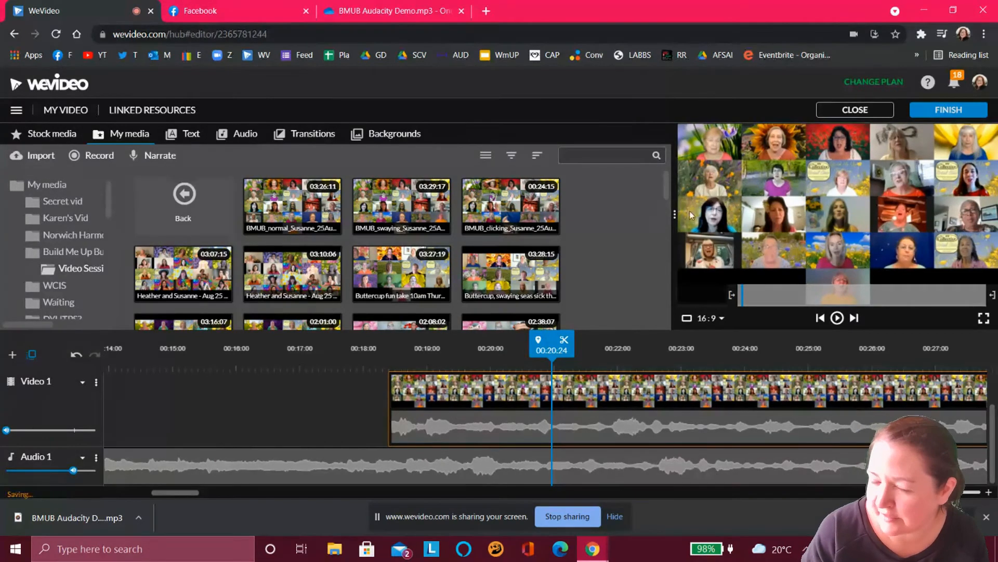
- Play the shifted clip in short stretches up to about 00:39 and compare the singers' lip movements with the audio
click(837, 318)
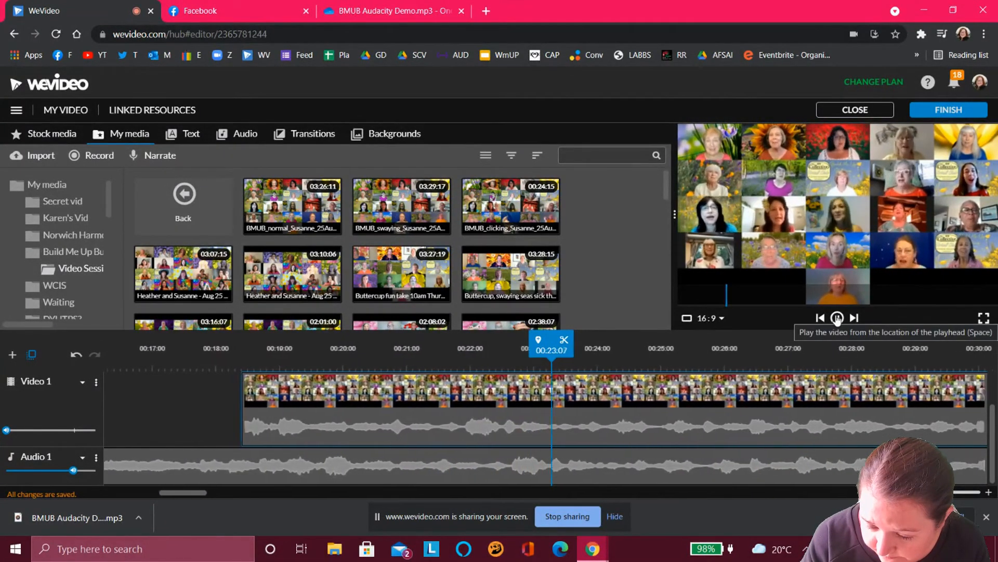
click(837, 319)
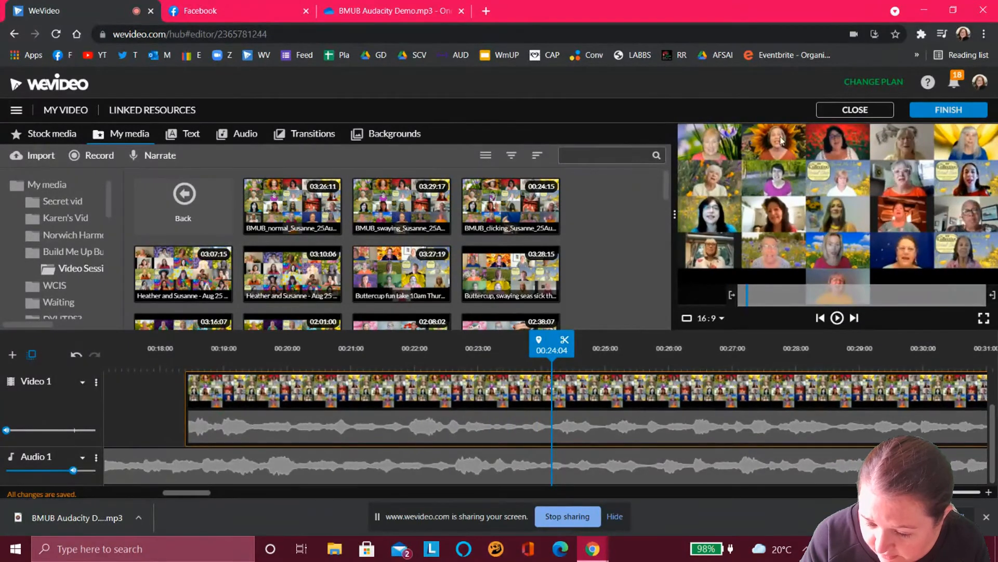
click(836, 319)
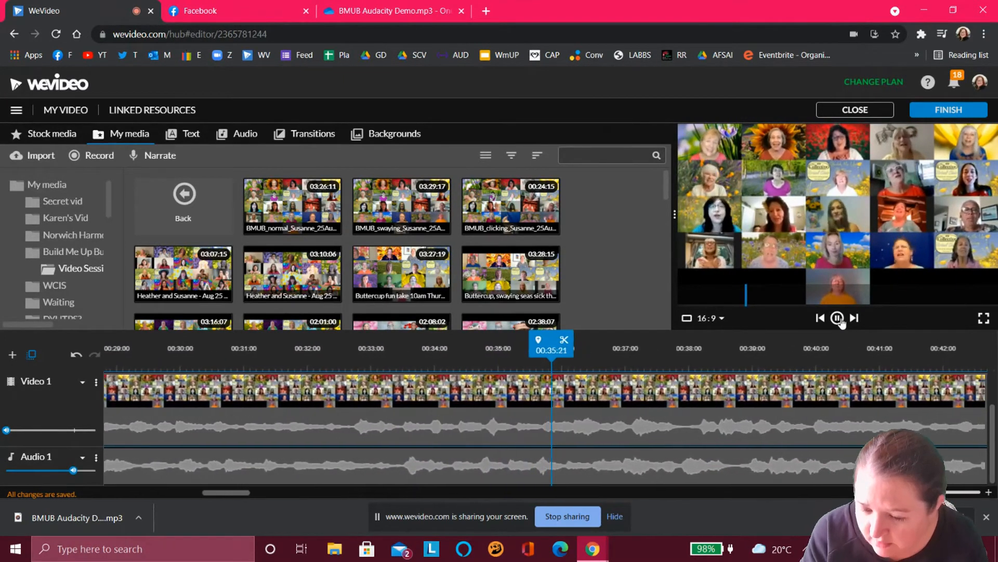
click(839, 318)
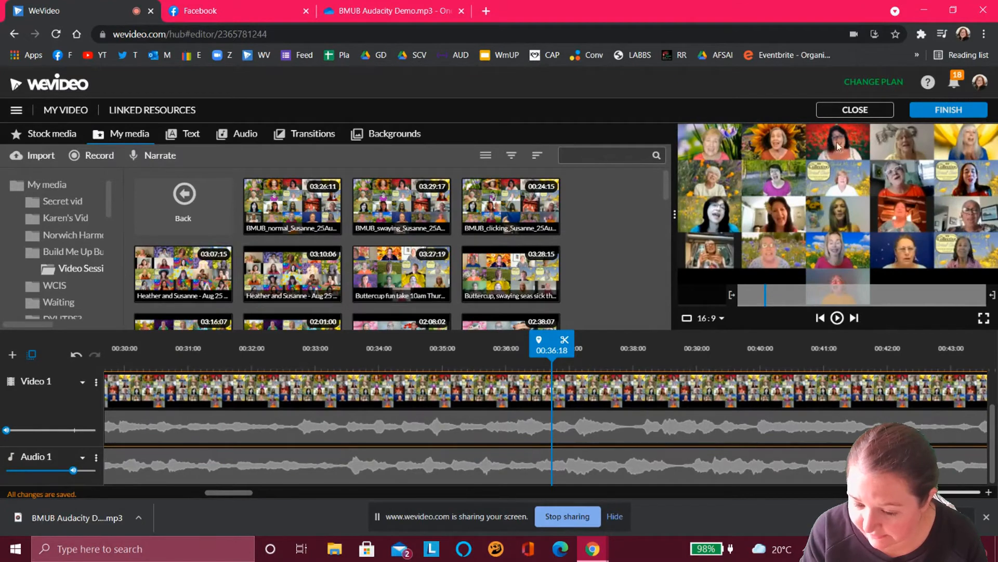
click(839, 320)
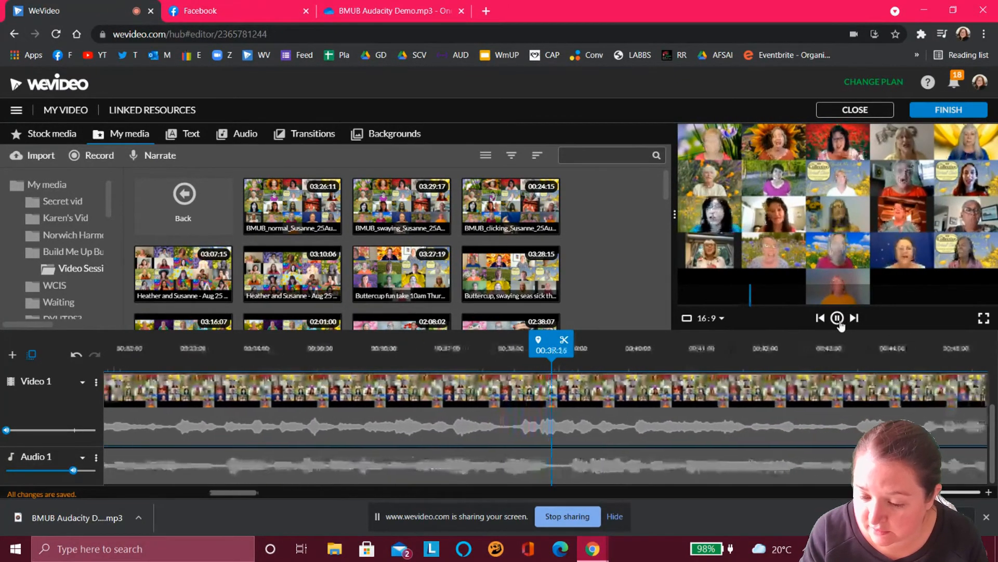
click(840, 322)
- Replay the Video 1 clip from its start to about 00:34 in short stretches, checking individual singers' tiles against the audio
scroll(704, 376, left, 10)
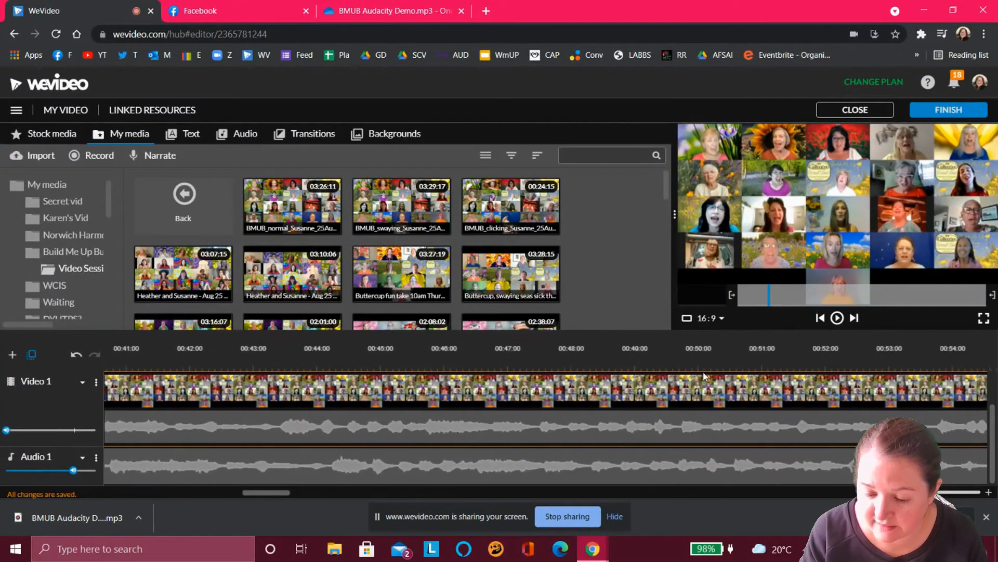
scroll(704, 375, left, 3)
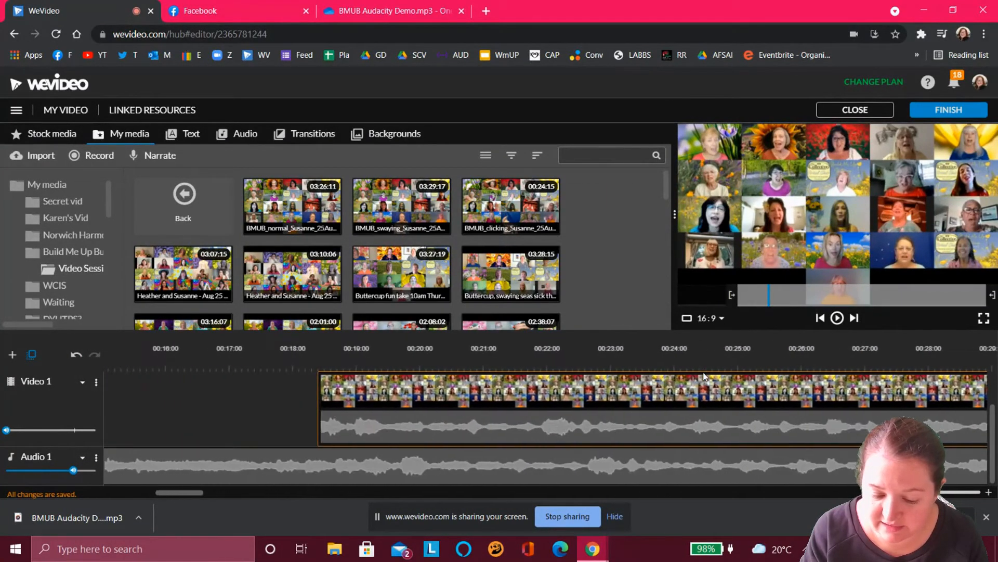
click(322, 347)
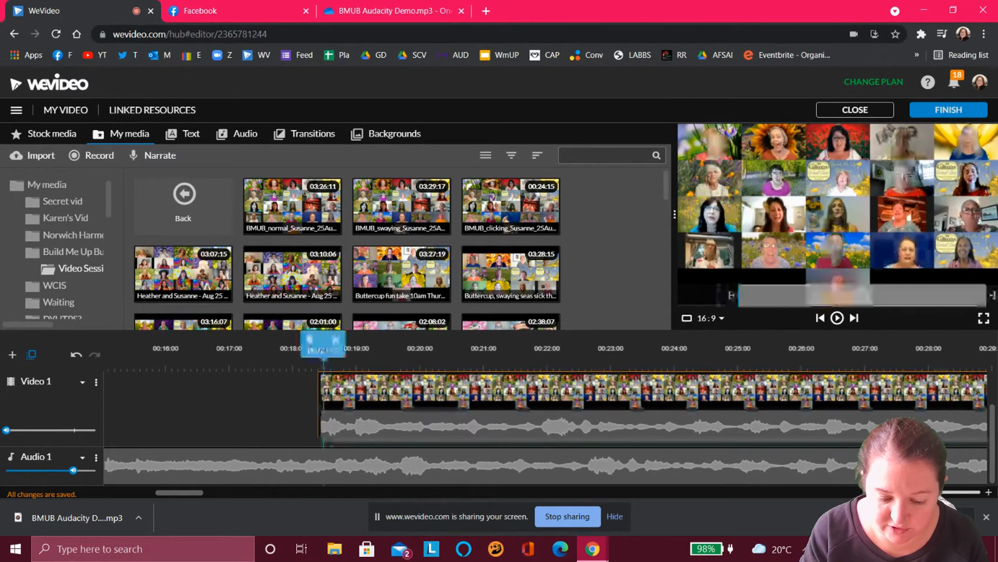
click(837, 317)
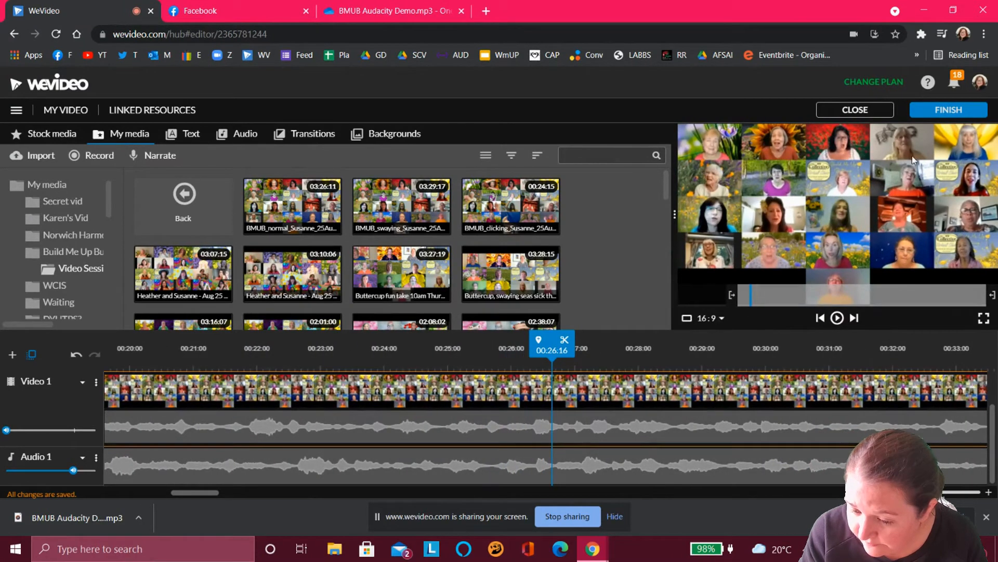
scroll(404, 390, right, 1)
scroll(404, 391, left, 6)
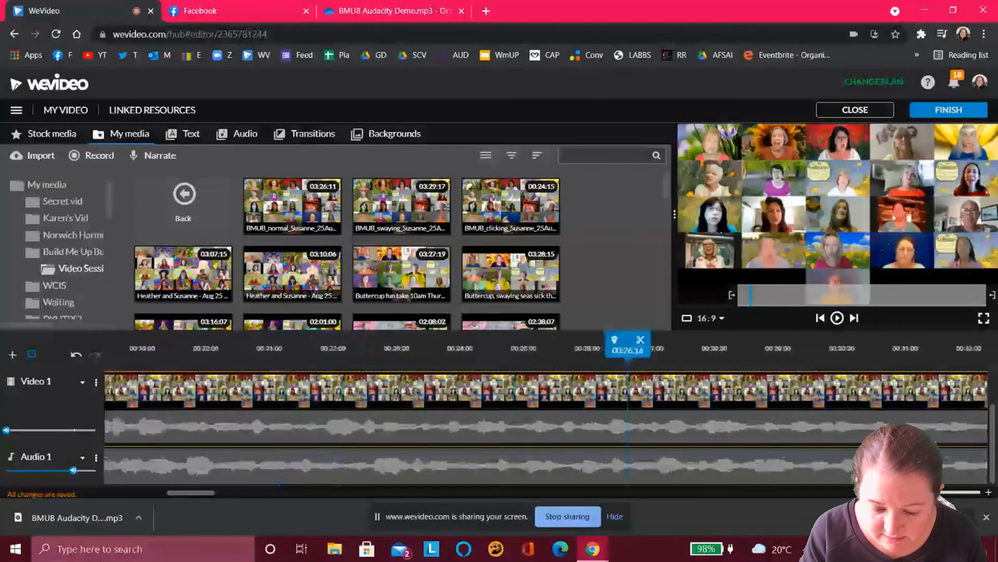
right_click(404, 390)
click(292, 338)
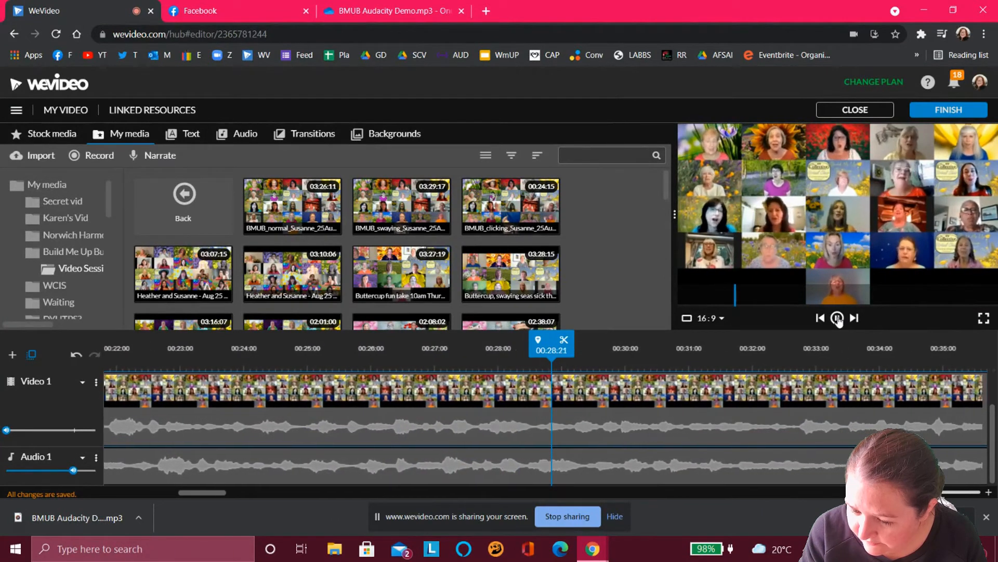
click(837, 319)
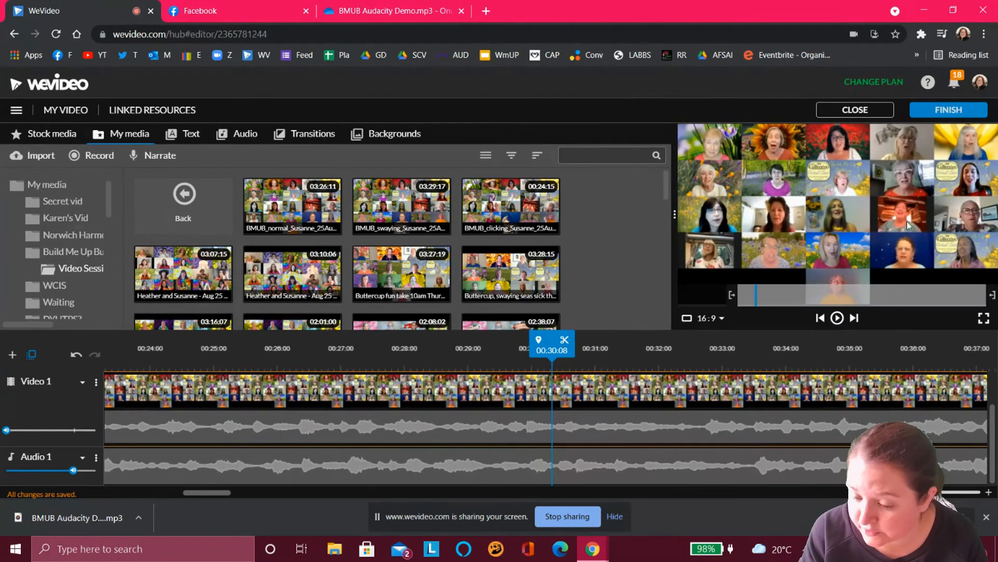
click(837, 318)
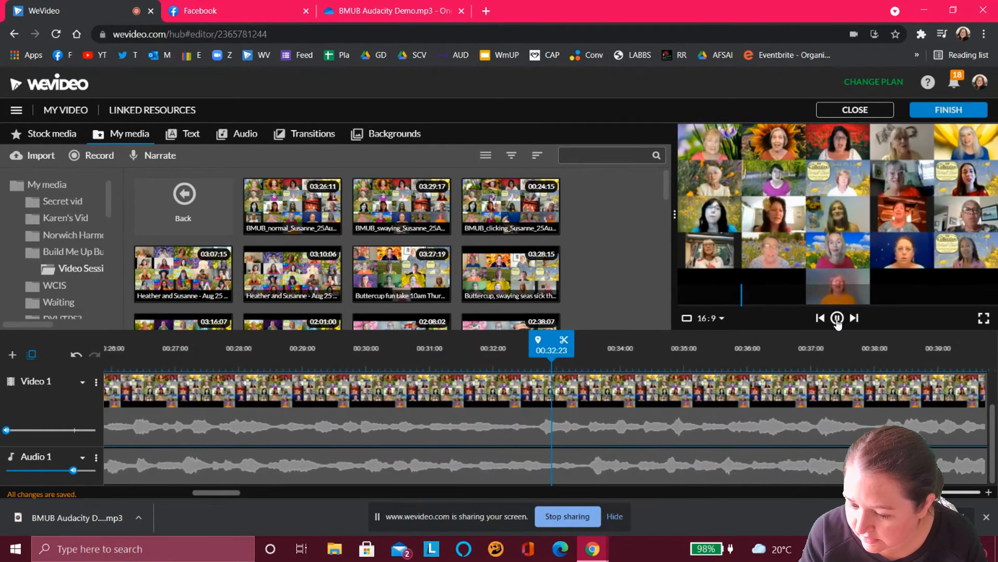
click(837, 318)
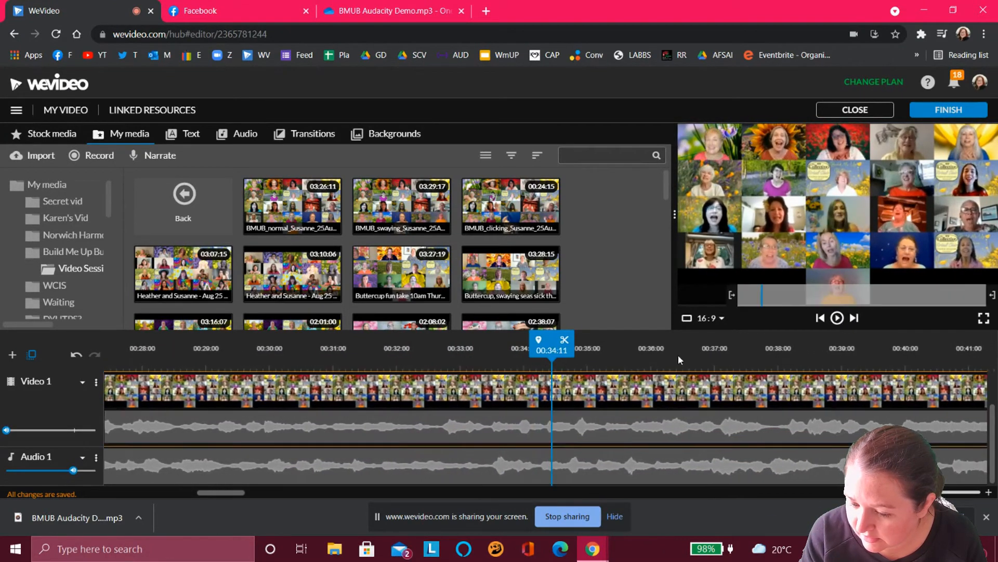
- Turn the Text 1 track's volume down to zero
scroll(673, 381, left, 10)
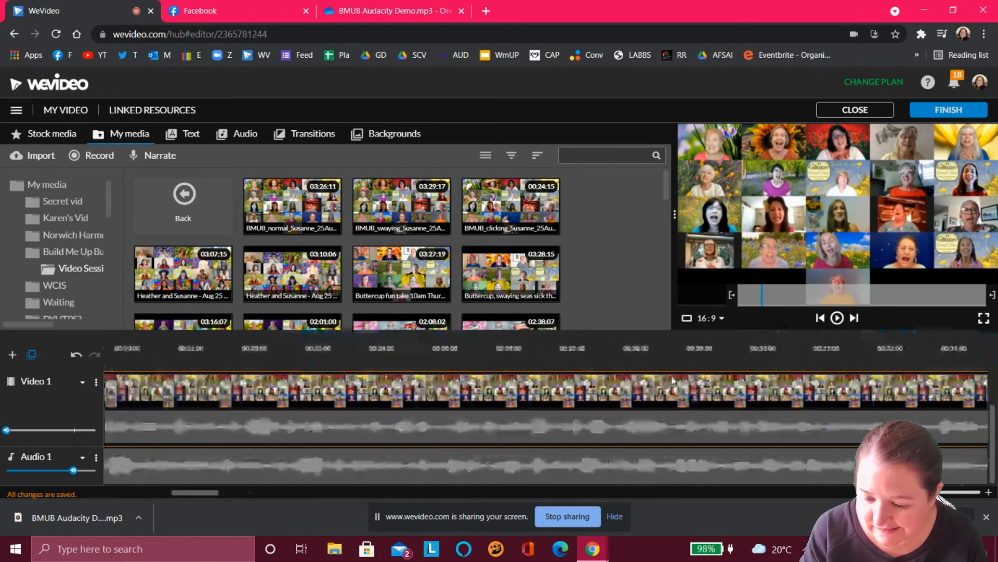
scroll(672, 381, left, 2)
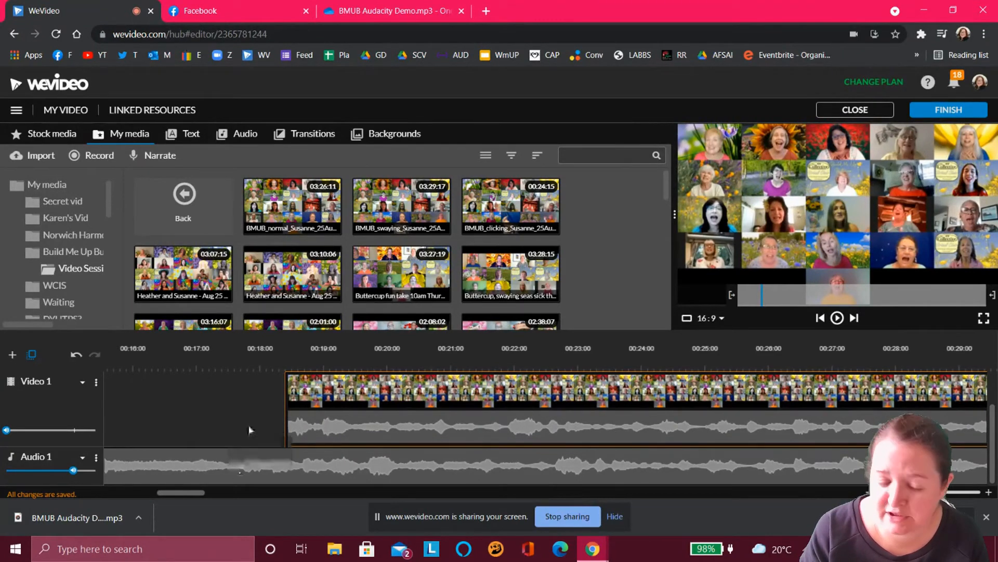
scroll(249, 428, up, 2)
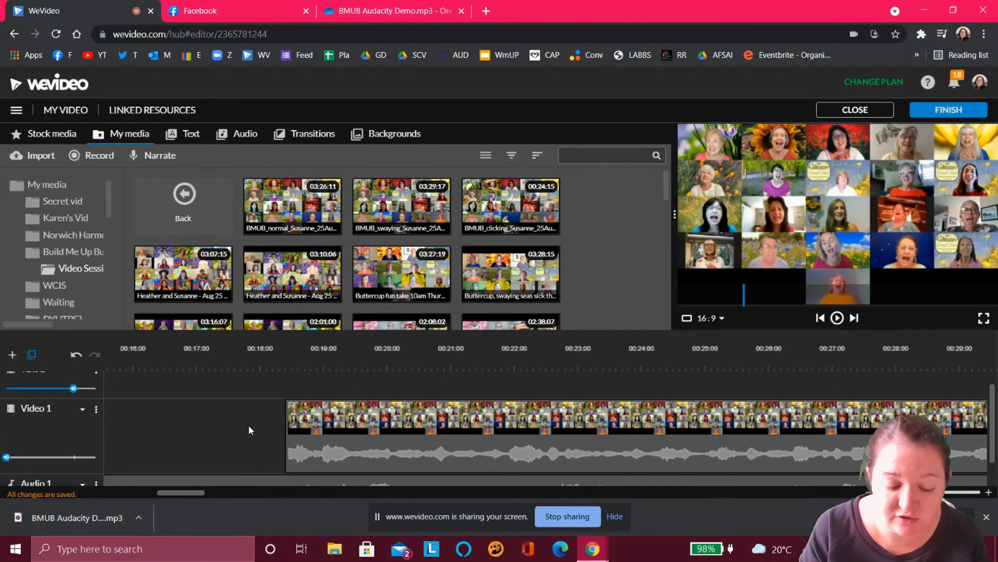
drag(74, 402, 3, 399)
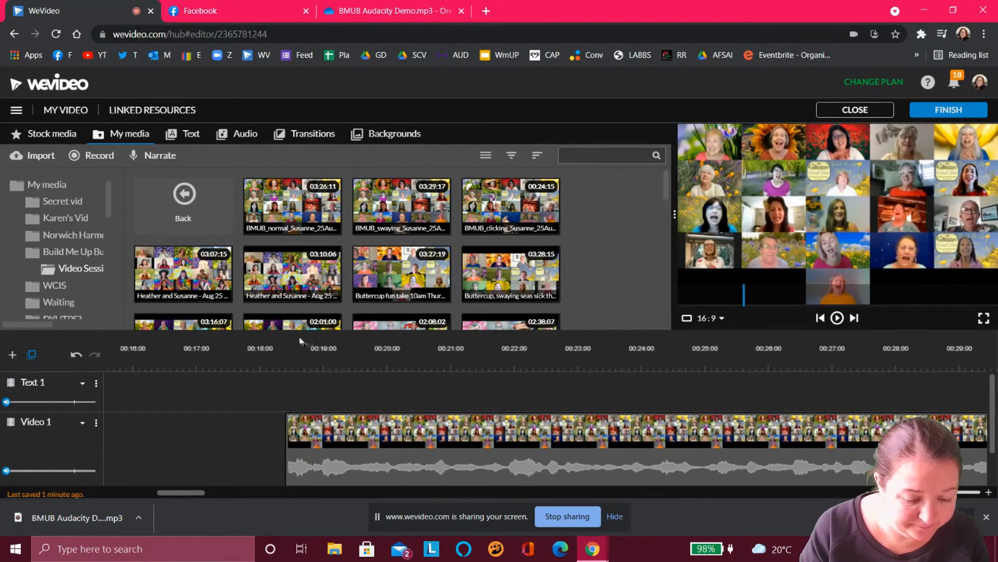
- Duplicate the Video 1 clip and place the copy on the Text 1 track, aligned to start at 00:18:10
click(287, 349)
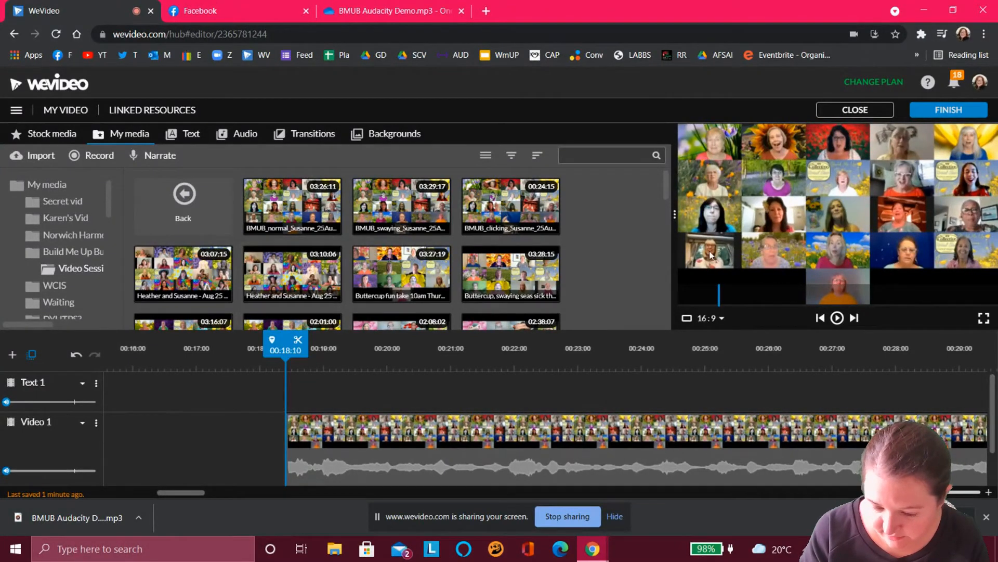
click(358, 430)
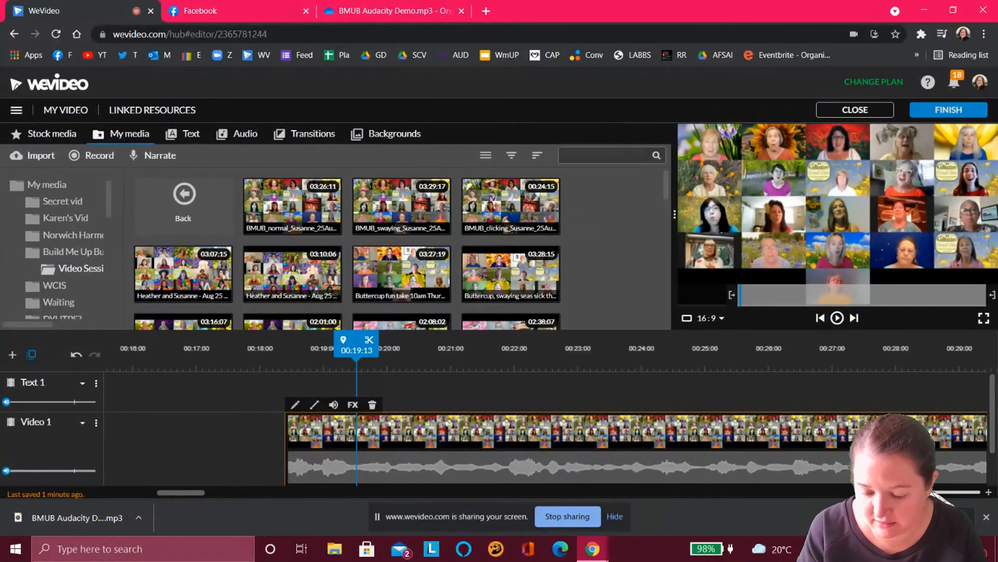
drag(926, 492, 887, 492)
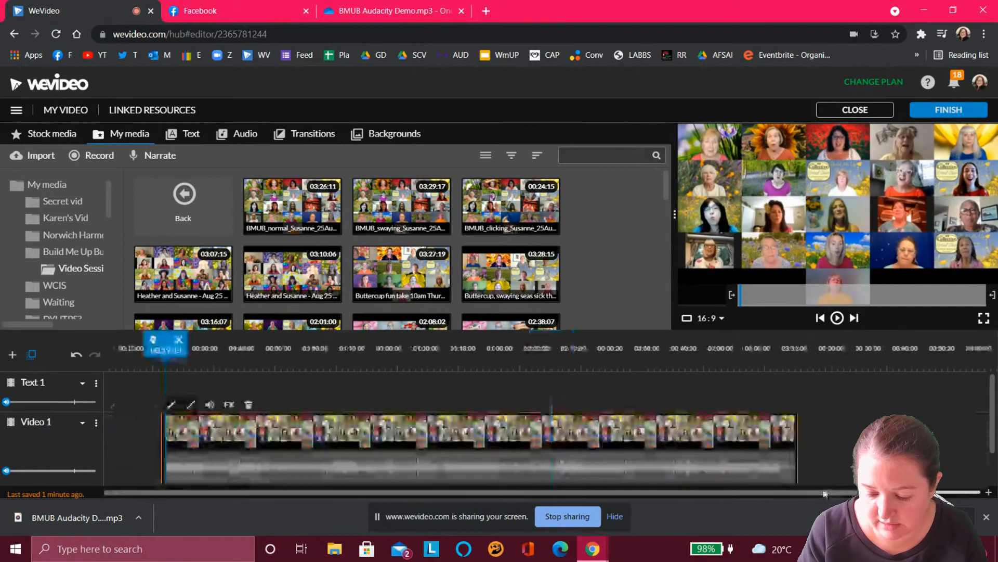
click(794, 352)
drag(794, 351, 810, 353)
key(ctrl+v)
drag(862, 430, 230, 378)
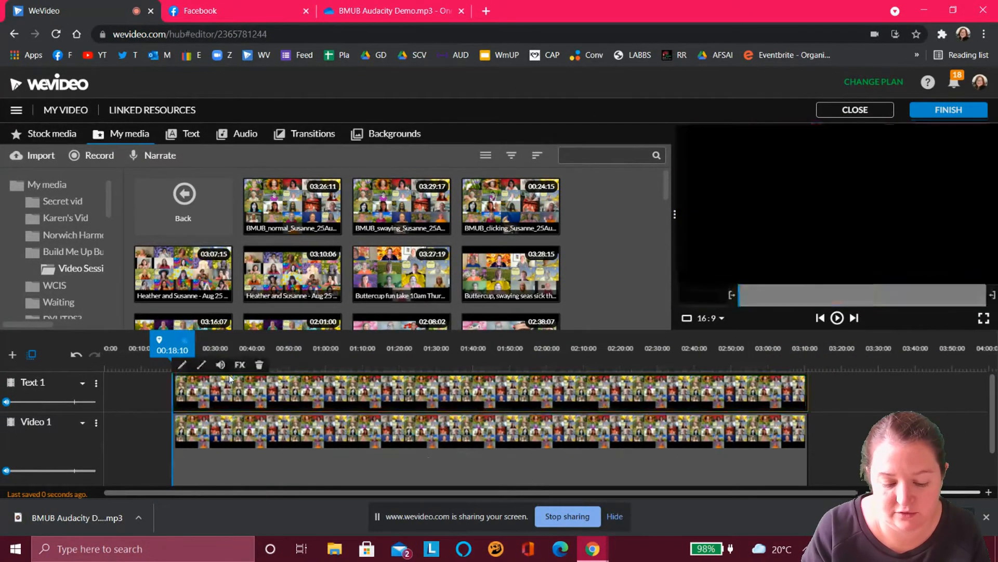
- Crop the Text 1 copy to the middle tile of the first row, with Left 519, Right 509 and Bottom 575, and save the changes
click(231, 397)
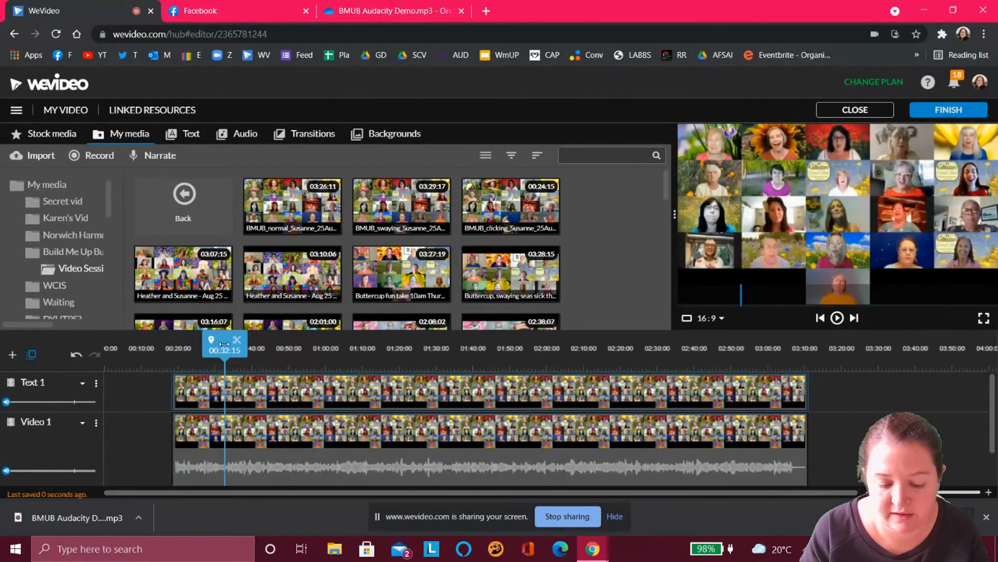
double_click(231, 398)
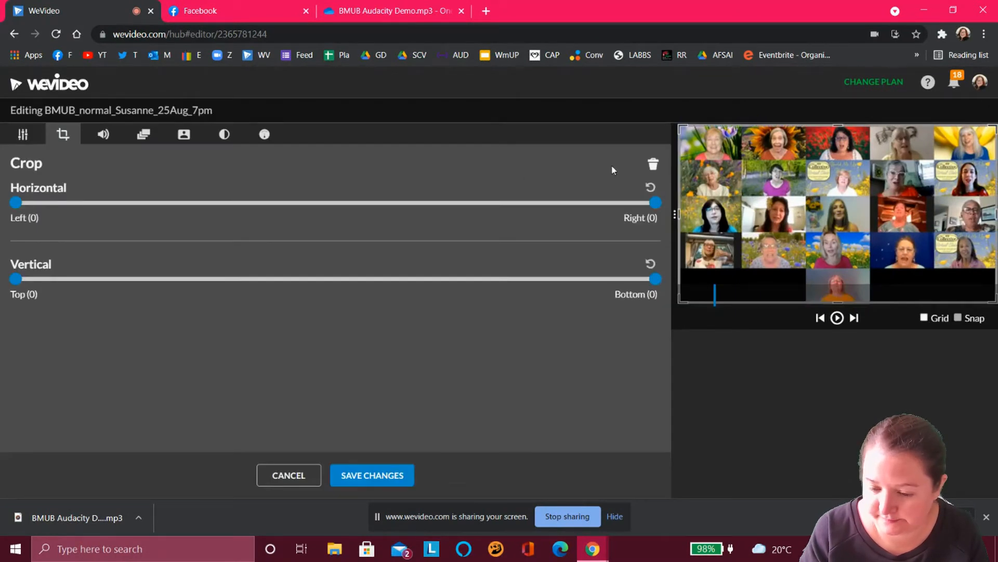
drag(678, 214, 808, 201)
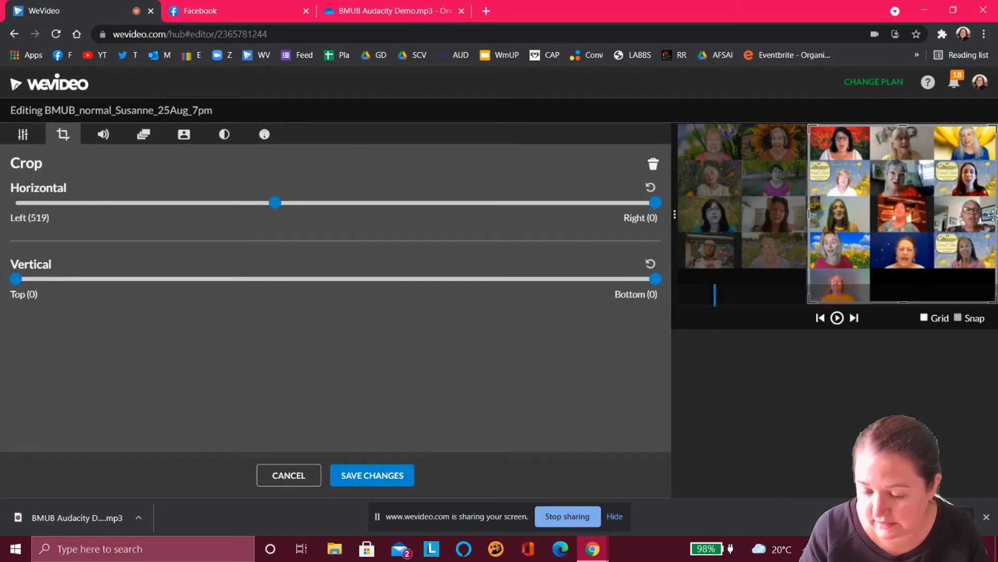
drag(995, 213, 870, 212)
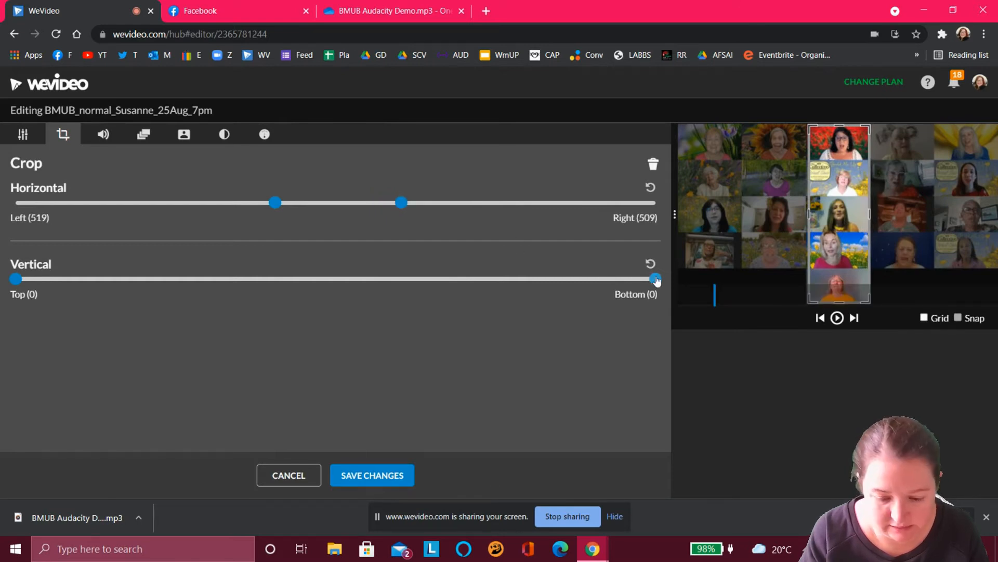
drag(549, 266, 145, 242)
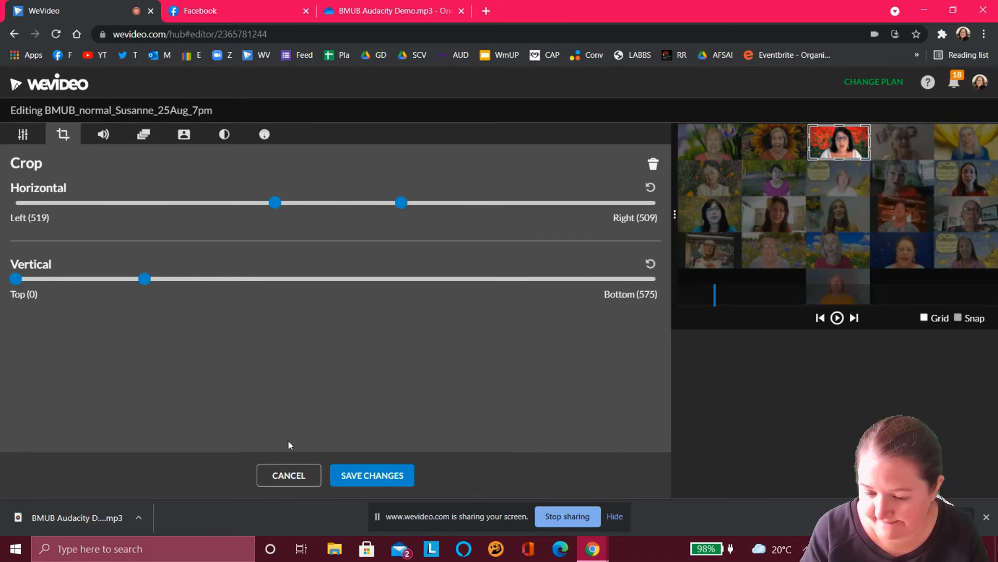
click(361, 485)
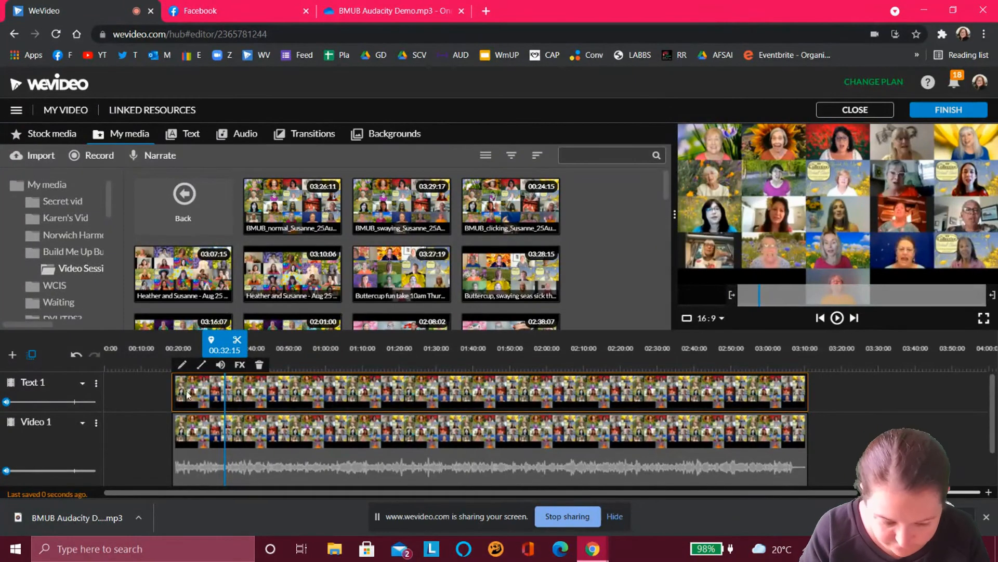
- Play both stacked clips from their start to about 00:23 and compare the cropped singer's lip movements with the audio
drag(926, 492, 937, 492)
scroll(377, 444, right, 6)
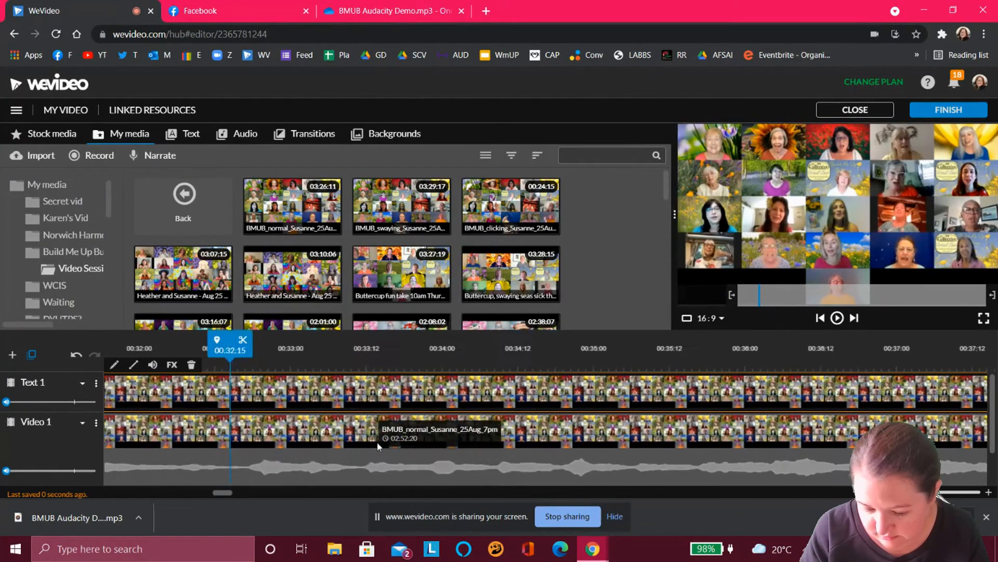
scroll(377, 442, left, 10)
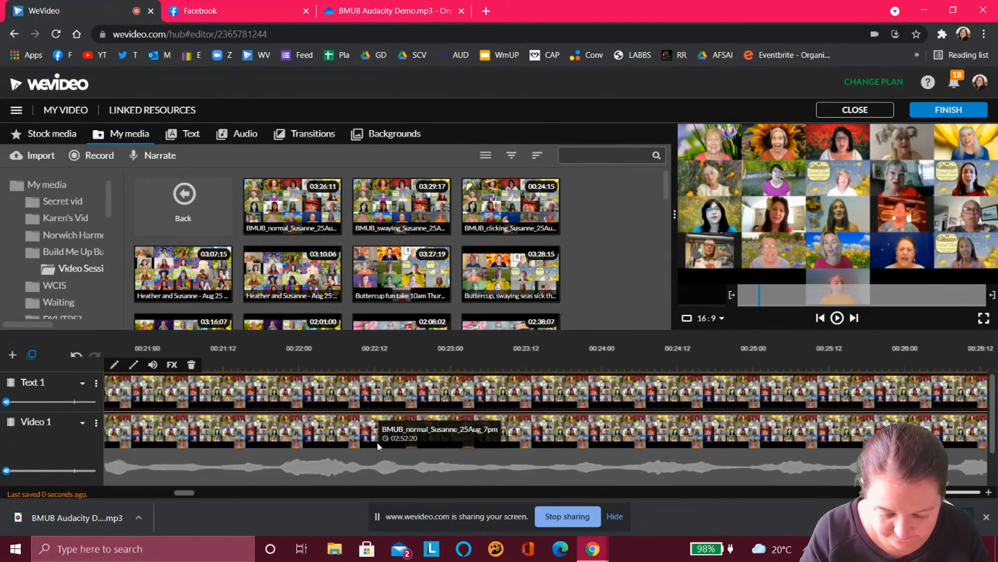
scroll(376, 441, left, 8)
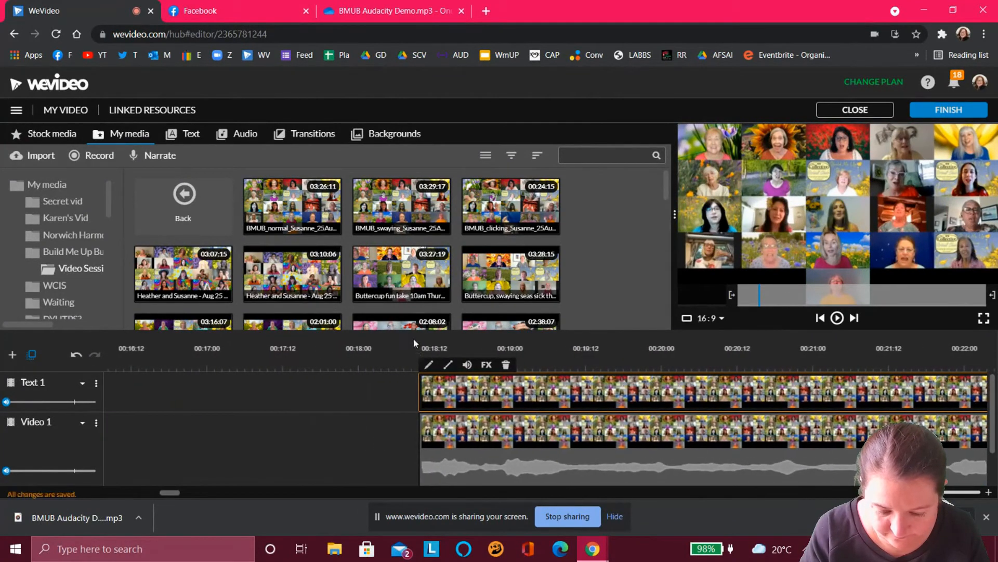
click(414, 341)
click(843, 320)
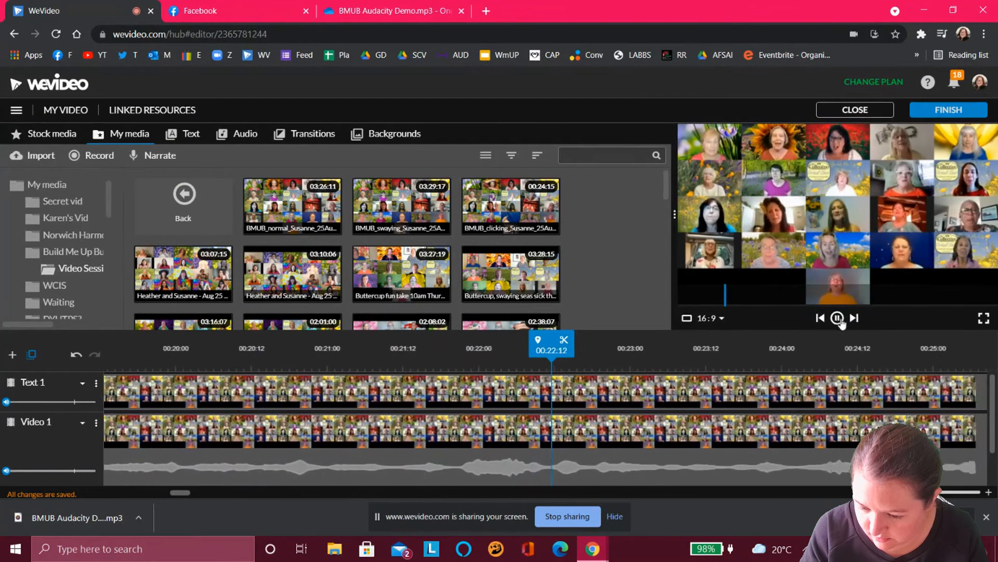
click(840, 318)
click(695, 375)
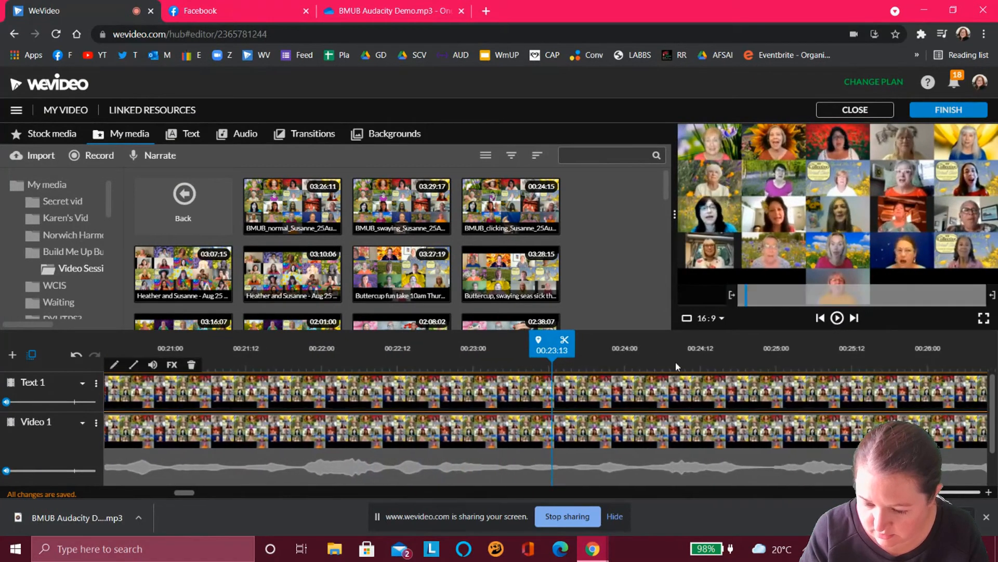
- Try shifting the cropped Text 1 clip later to start at about 00:19:04, and play it up to about 00:30 to check the singer's sync
scroll(513, 389, left, 5)
scroll(513, 389, left, 3)
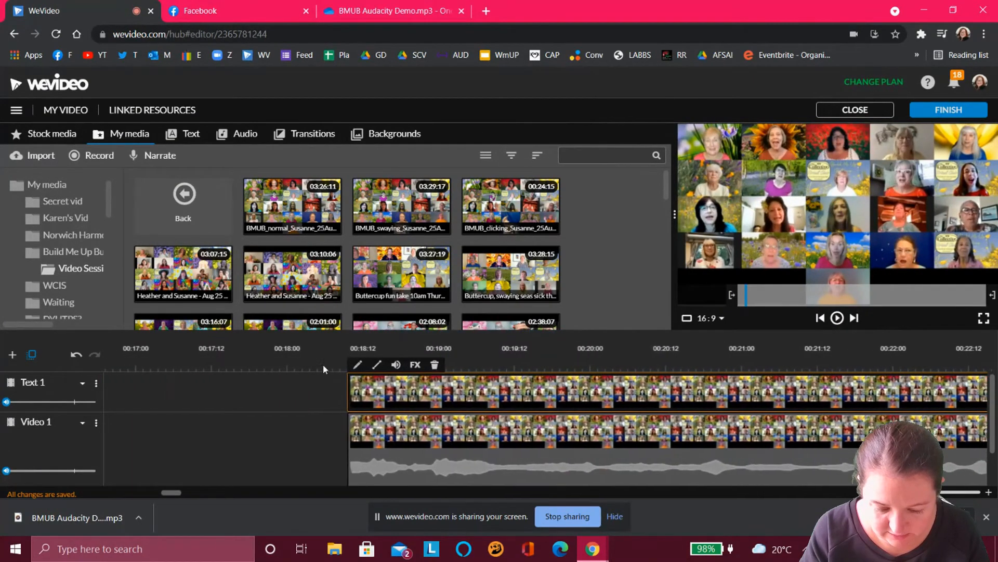
drag(385, 391, 501, 391)
click(839, 319)
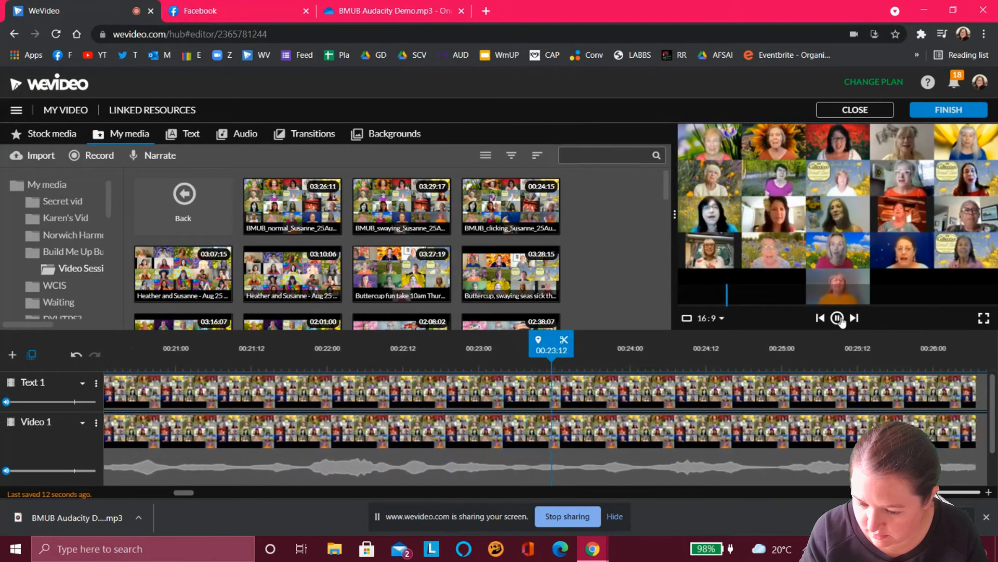
click(841, 320)
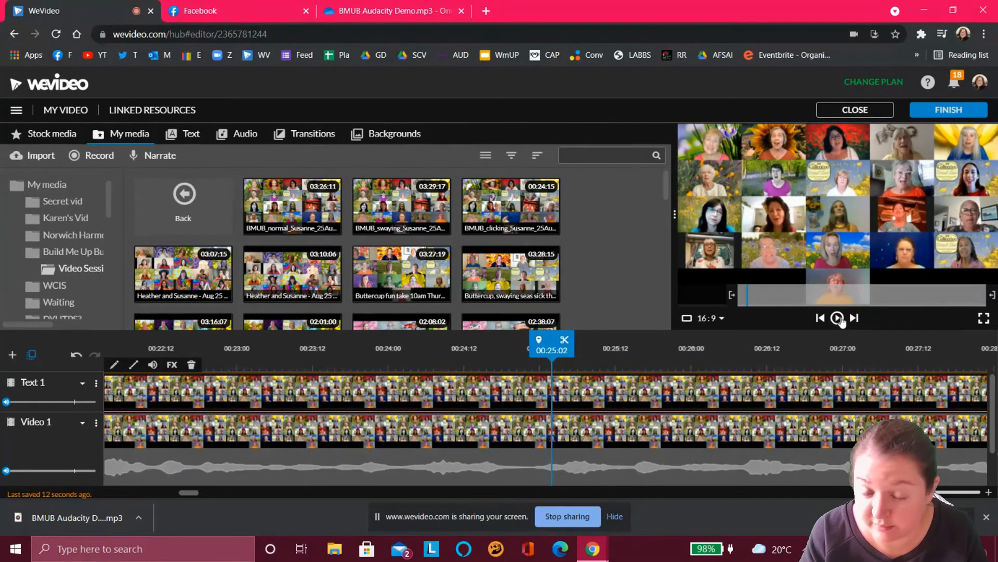
click(838, 318)
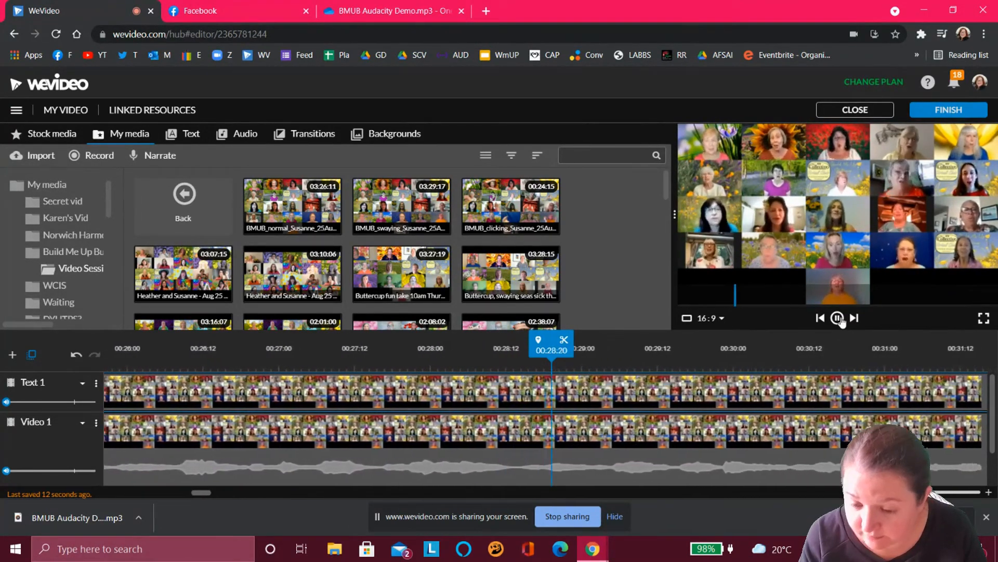
click(839, 319)
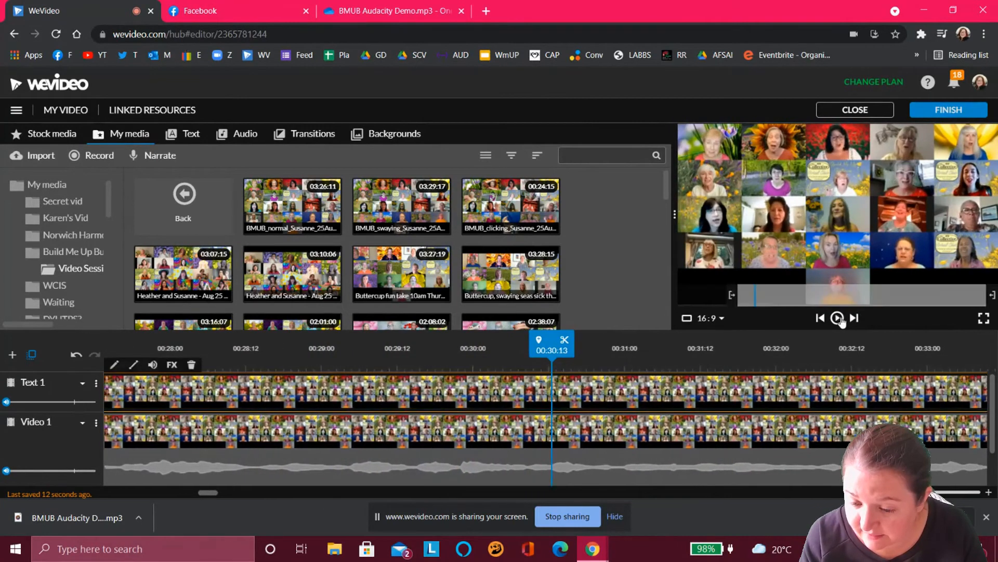
- Move the Text 1 clip back to start at 00:18:10, in line with the Video 1 clip
drag(926, 492, 906, 491)
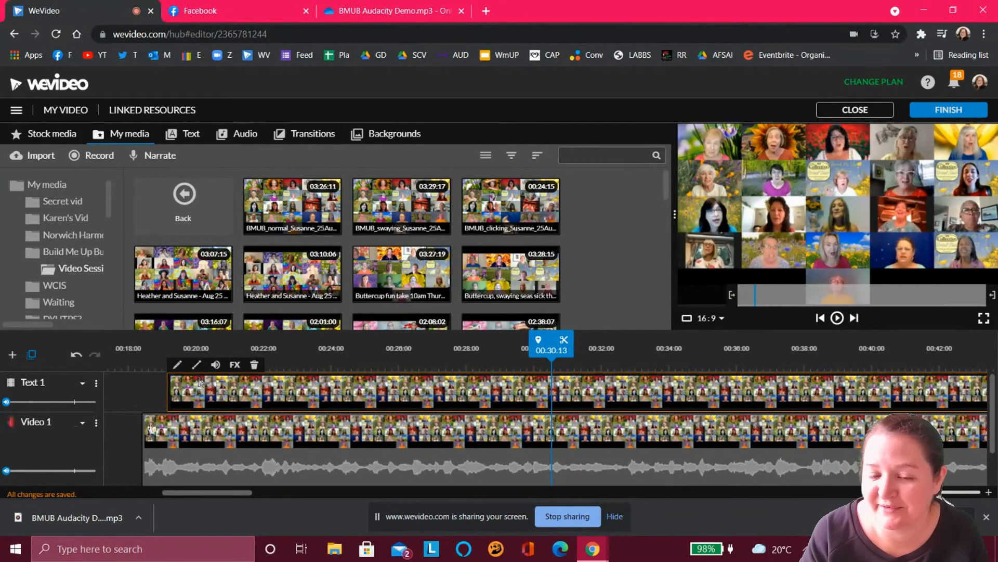
drag(170, 399, 149, 392)
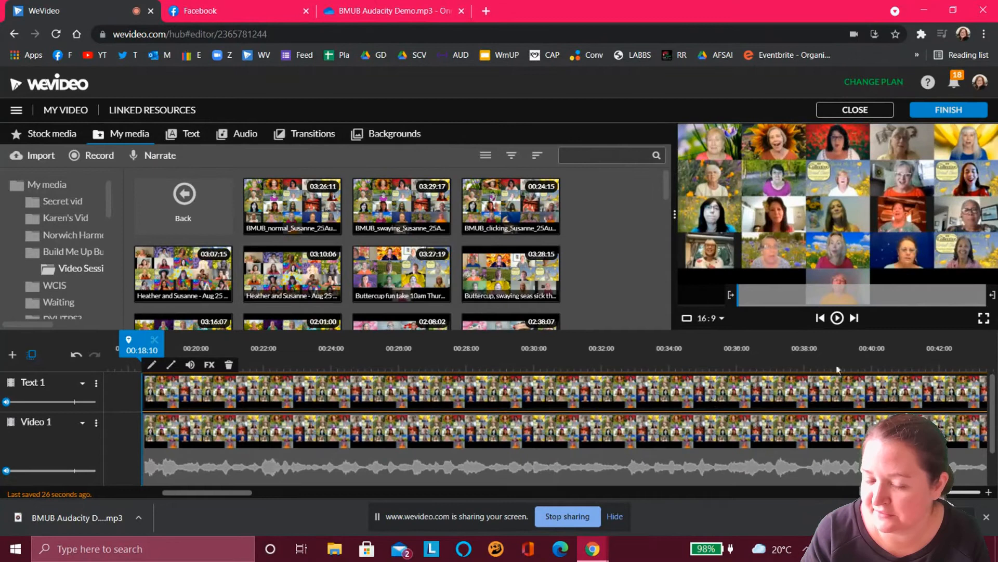
- Play the stacked clips from 00:18:10 to about 00:25:14 and check the cropped singer's sync with the audio
click(837, 318)
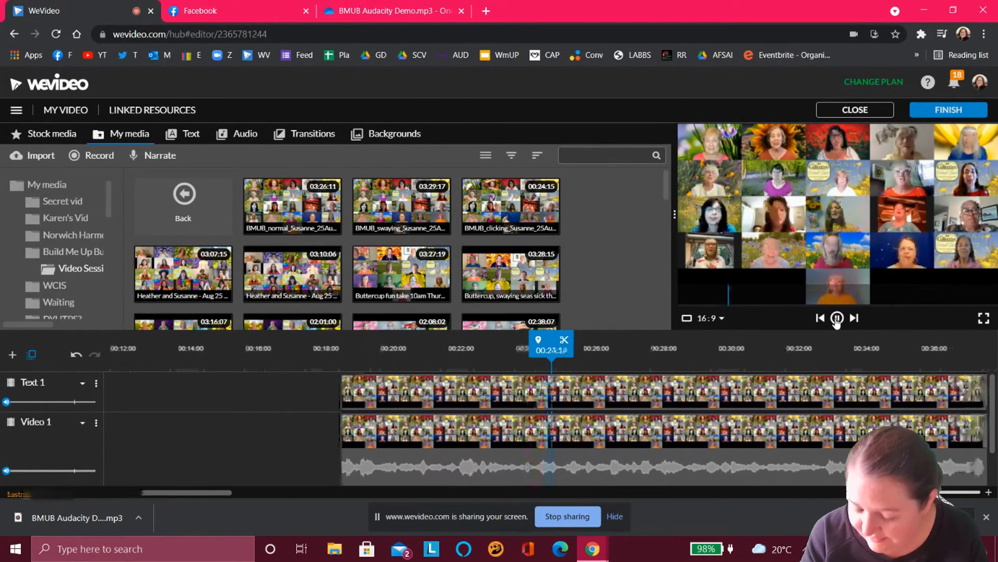
click(837, 319)
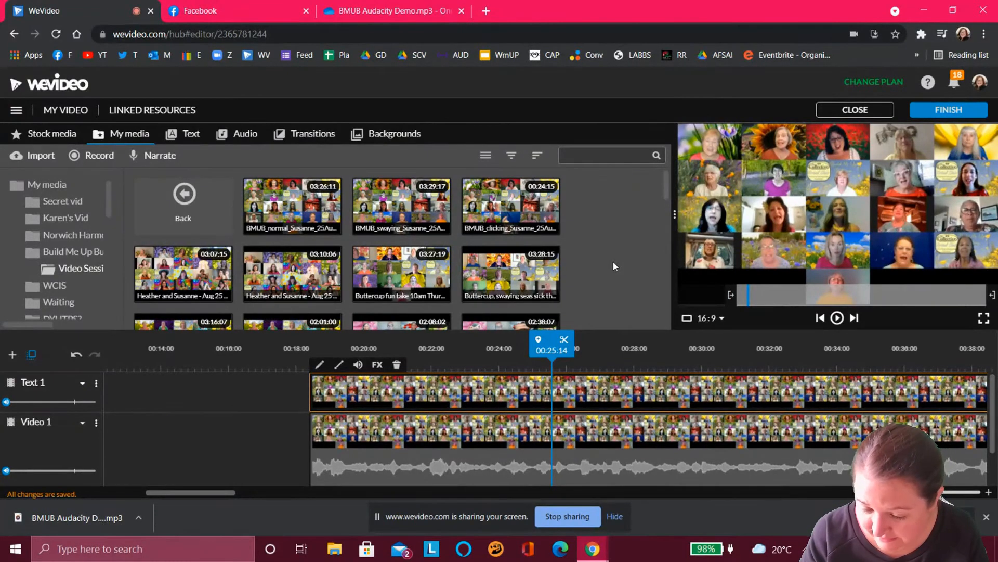
- Look through all the recordings in the video sessions media folder for the ones still needed in the edit
scroll(613, 261, down, 1)
scroll(614, 266, down, 1)
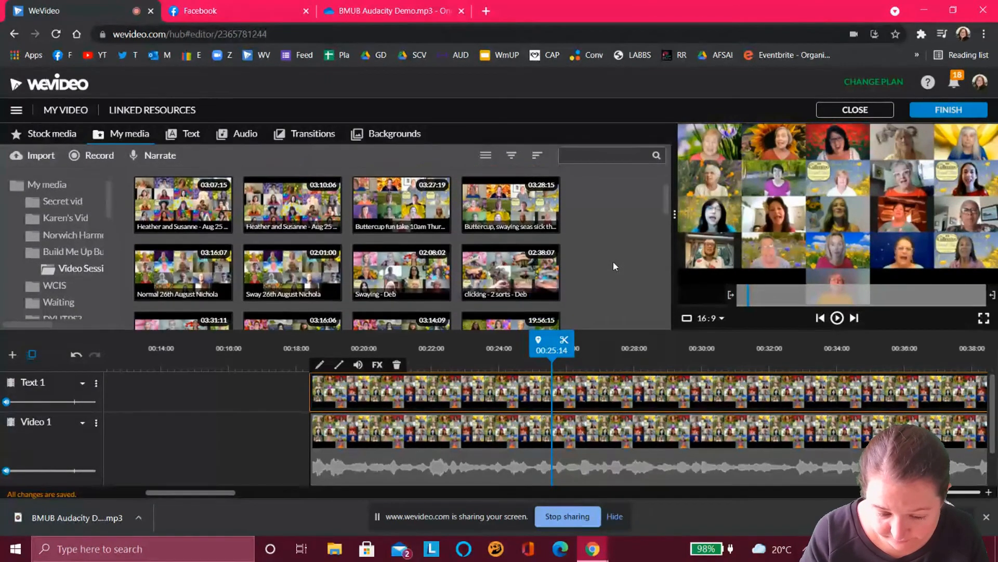
scroll(614, 266, down, 1)
scroll(614, 263, down, 2)
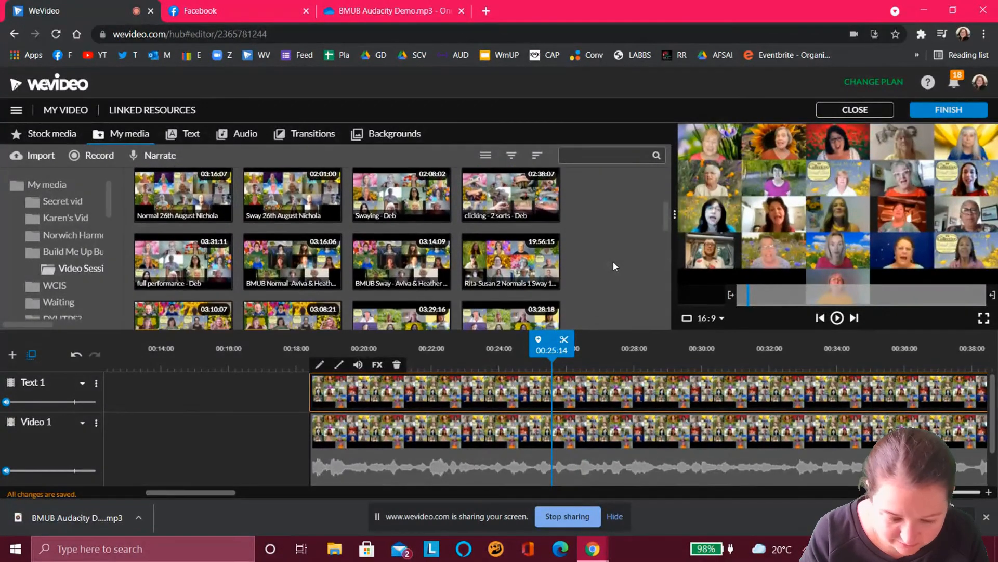
scroll(613, 261, down, 3)
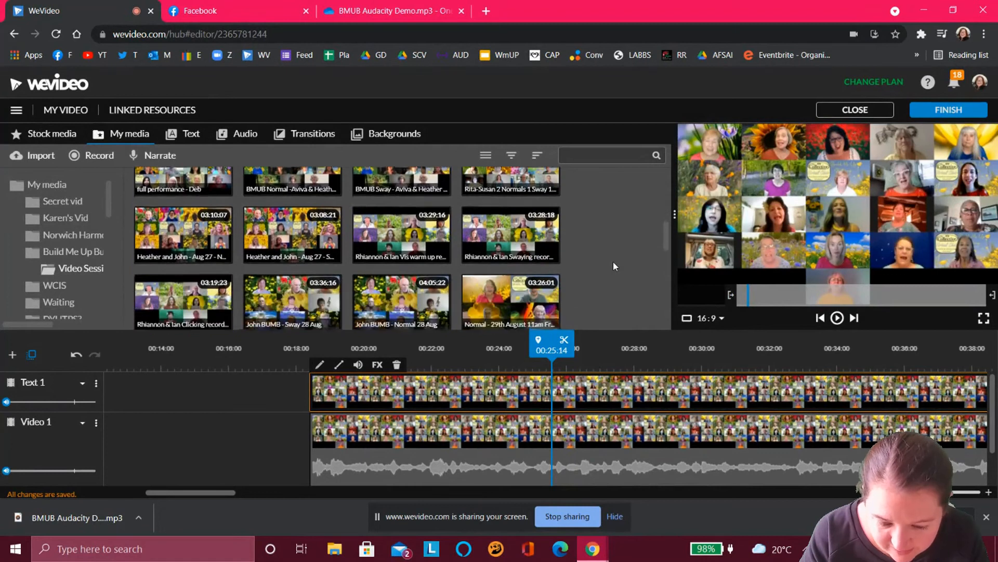
scroll(613, 261, down, 4)
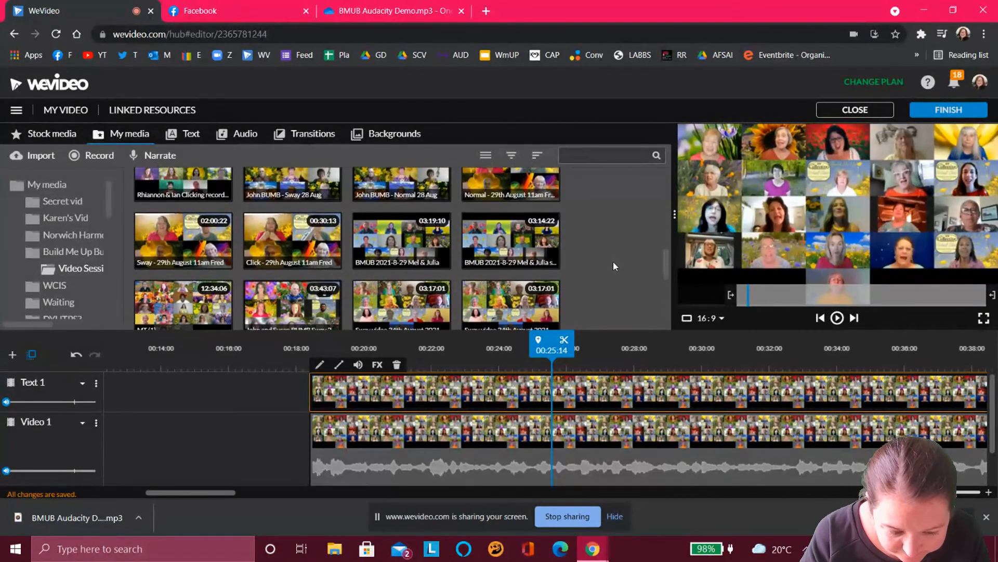
scroll(613, 261, down, 4)
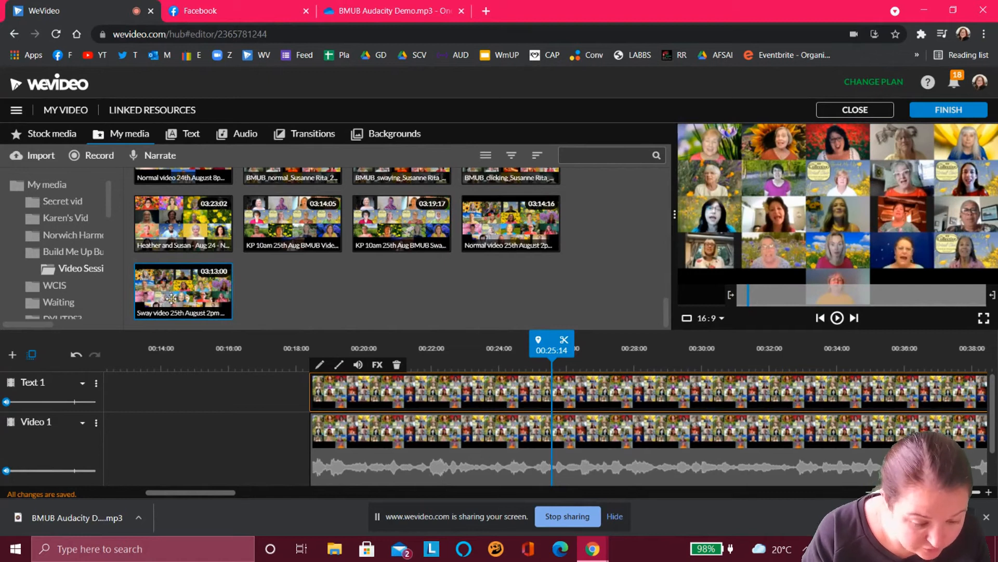
scroll(328, 289, up, 10)
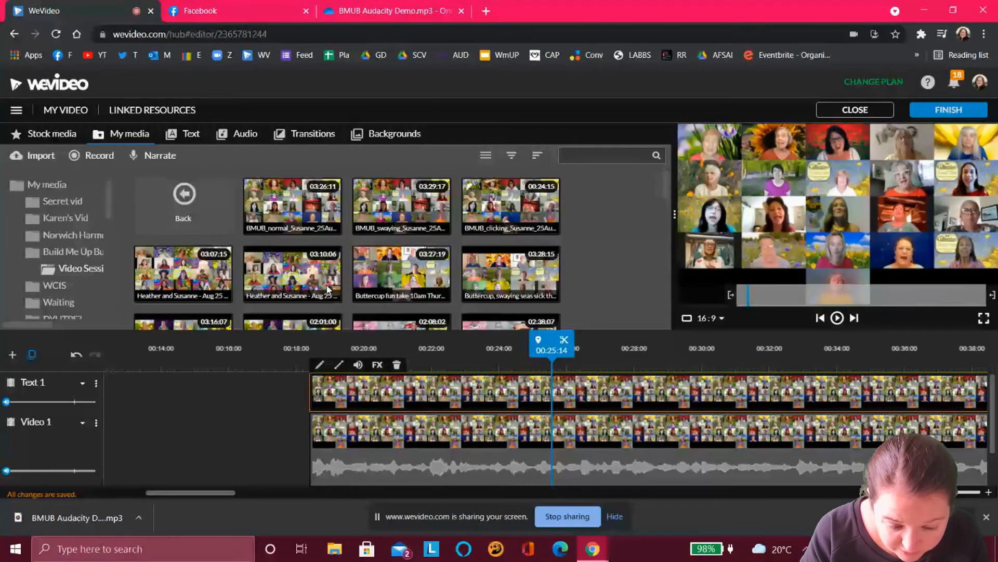
- Rename the 25 August 7pm BMUB normal recording in the media library by adding USED in front of its name
right_click(310, 227)
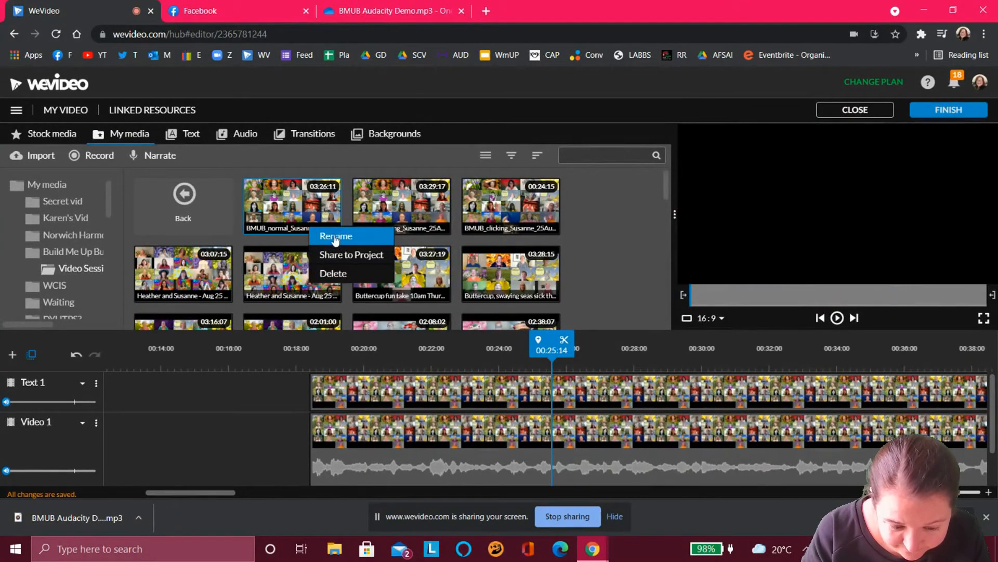
click(336, 237)
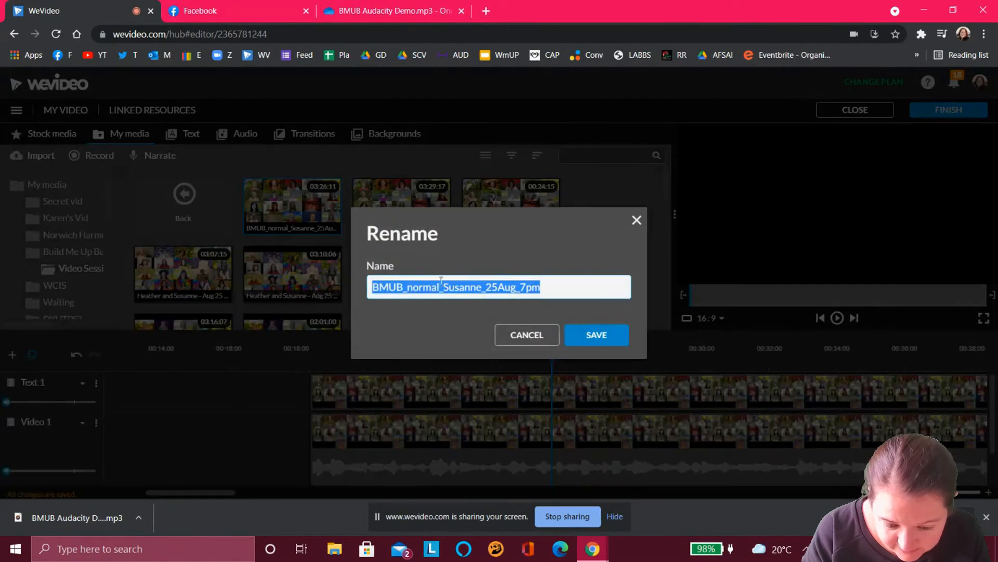
click(375, 285)
text(USED)
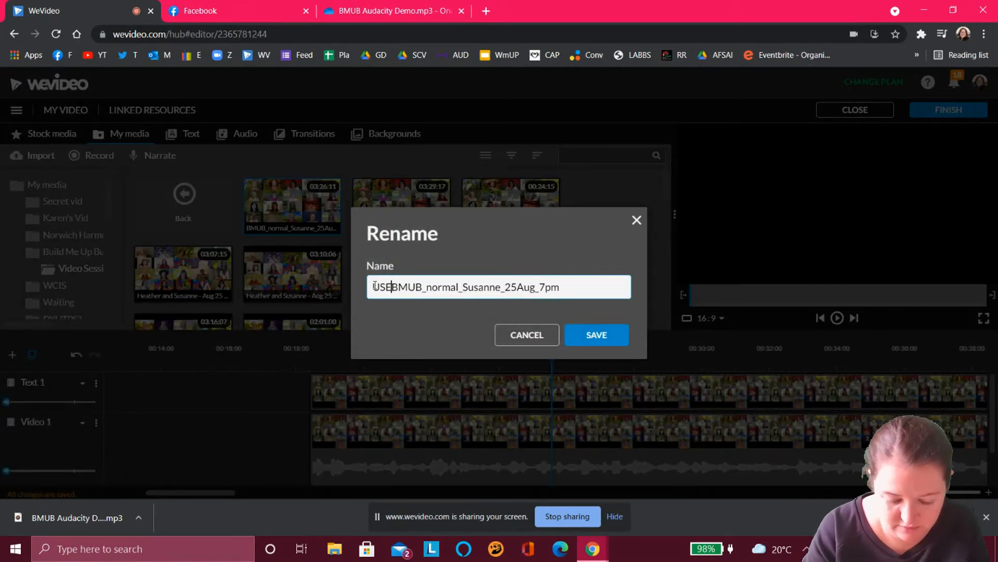
click(598, 336)
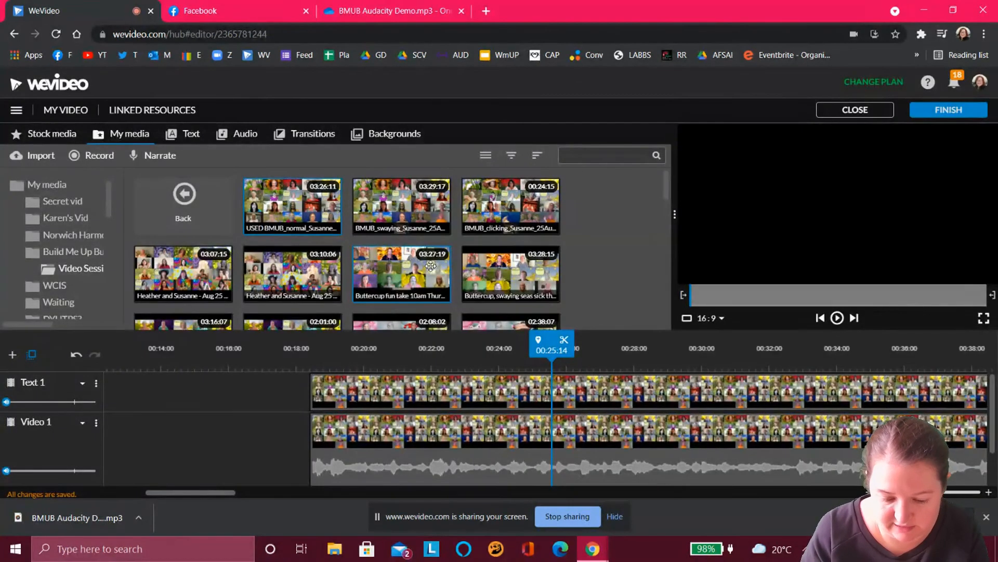
- Collapse the Text 1 track and extend the start of the Video 1 clip back to 00:00:00
scroll(430, 267, down, 5)
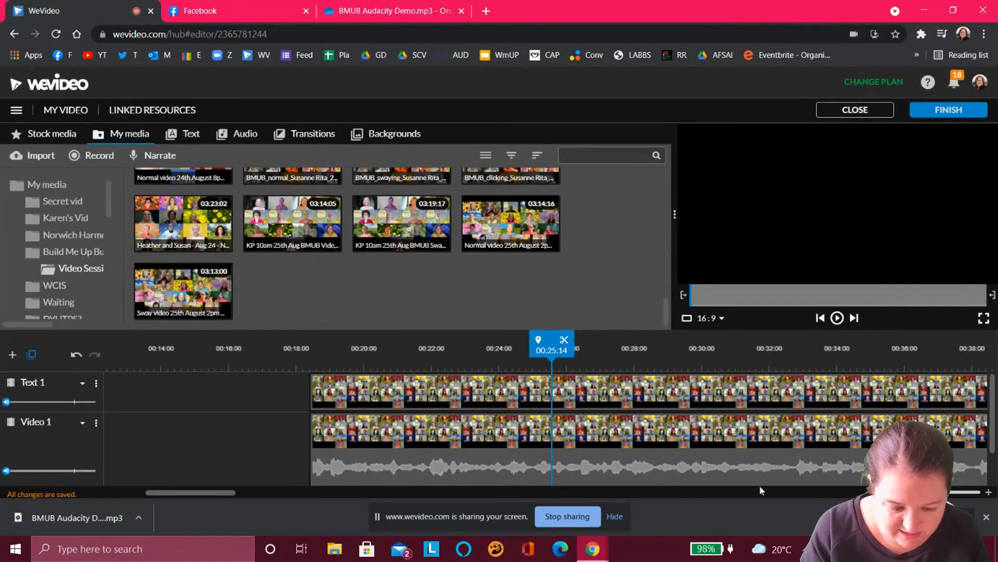
drag(907, 491, 875, 492)
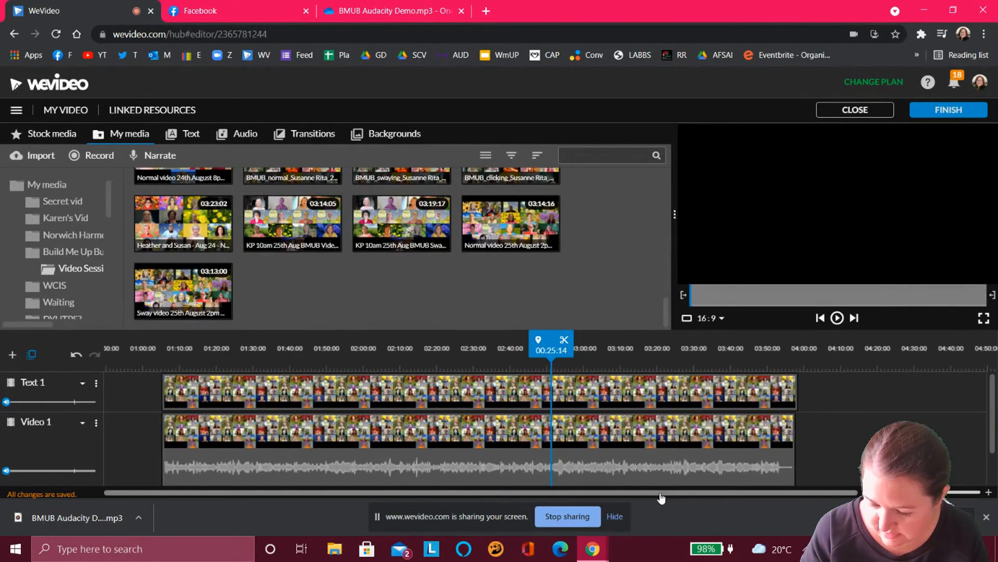
click(82, 386)
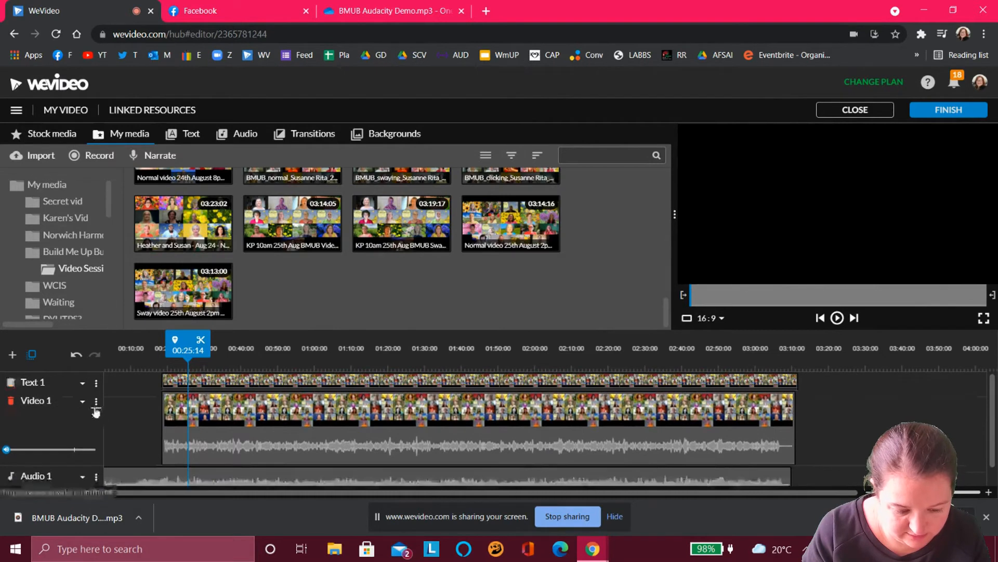
scroll(110, 406, down, 1)
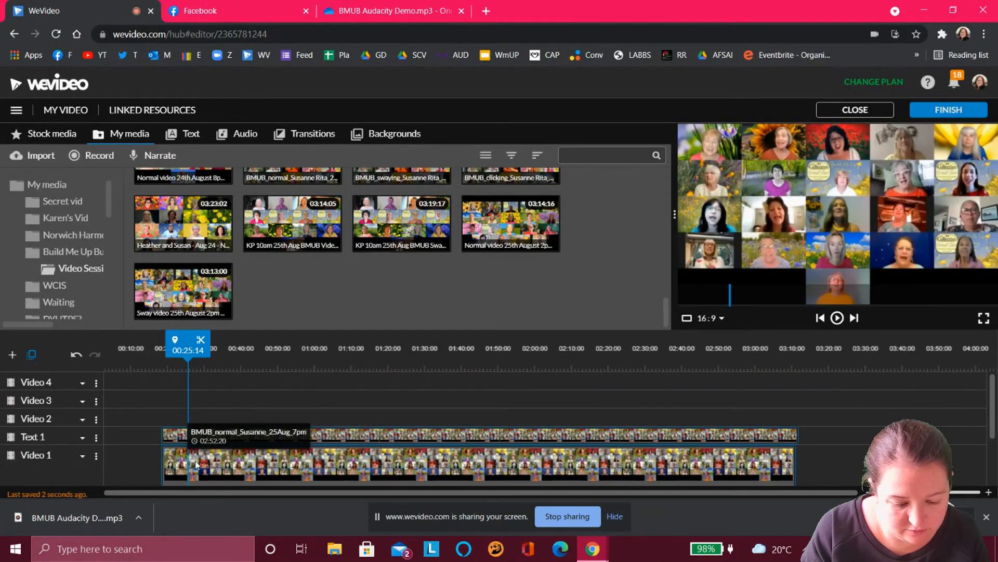
drag(196, 464, 198, 448)
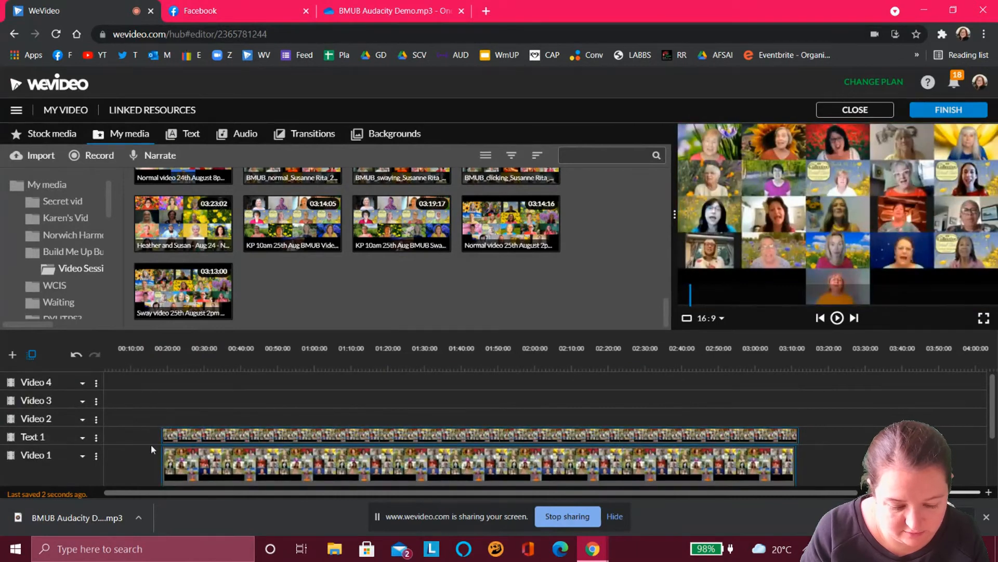
click(170, 454)
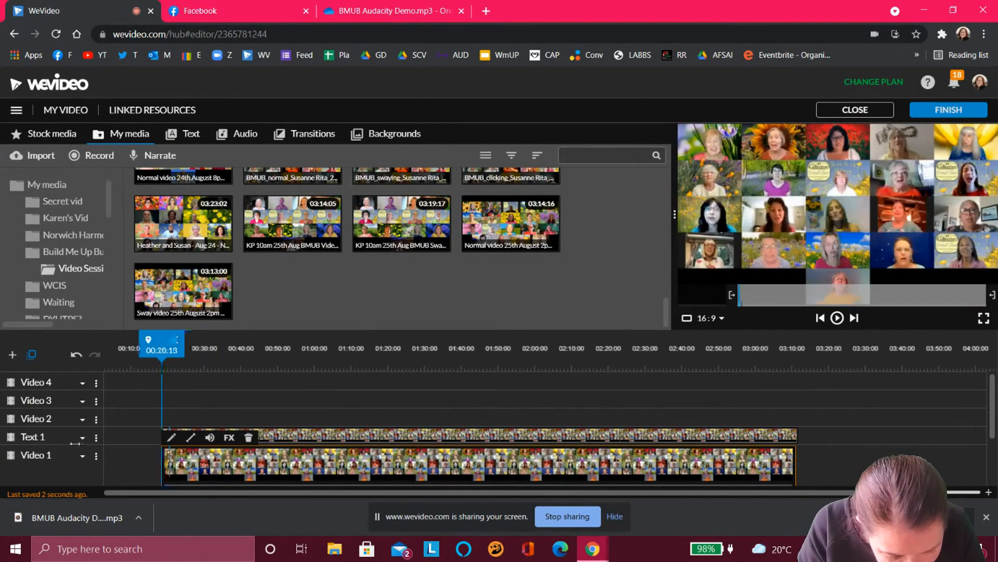
drag(76, 443, 1, 440)
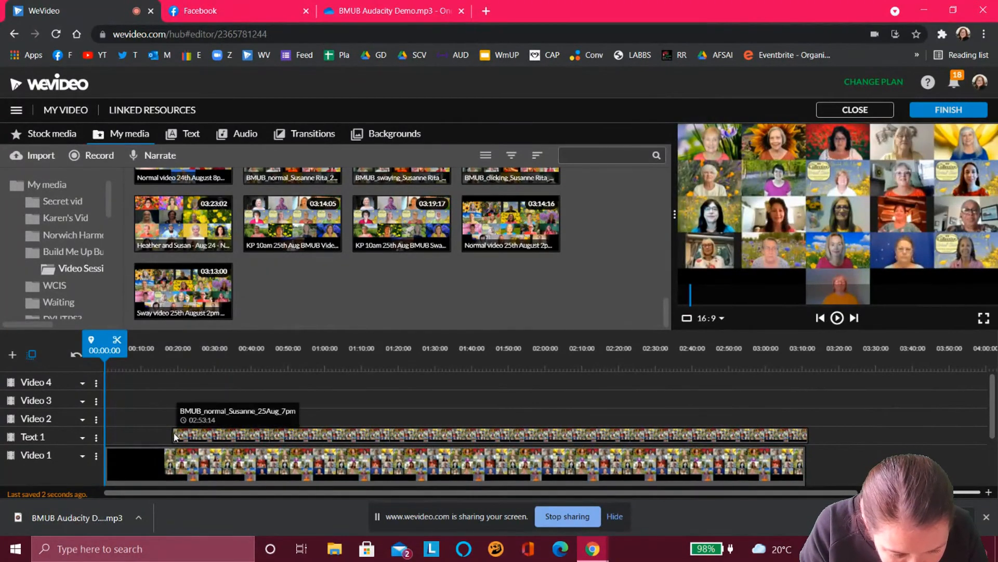
- Add a timeline marker titled Start at 00:18:23, at the beginning of the Text 1 clip
click(175, 437)
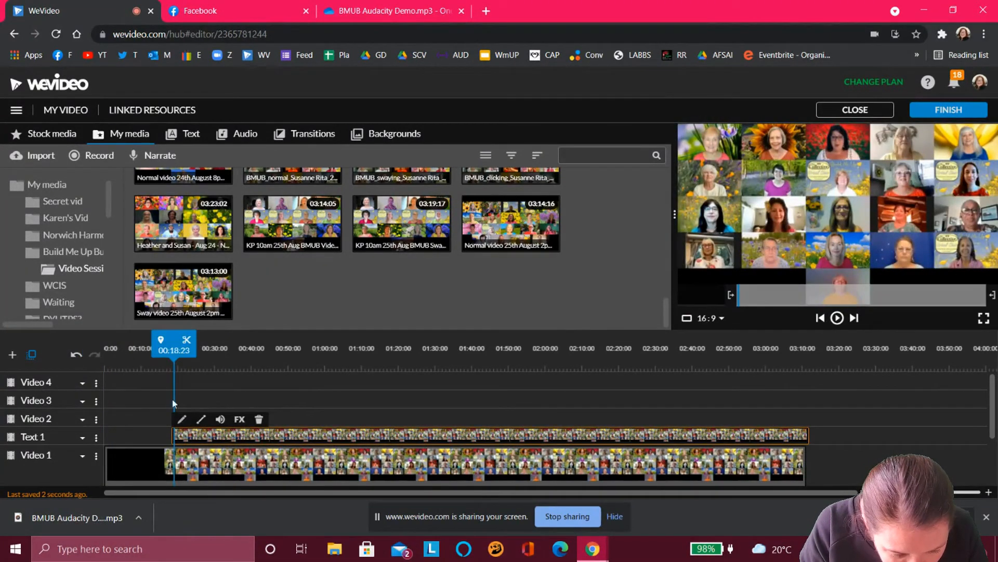
click(161, 341)
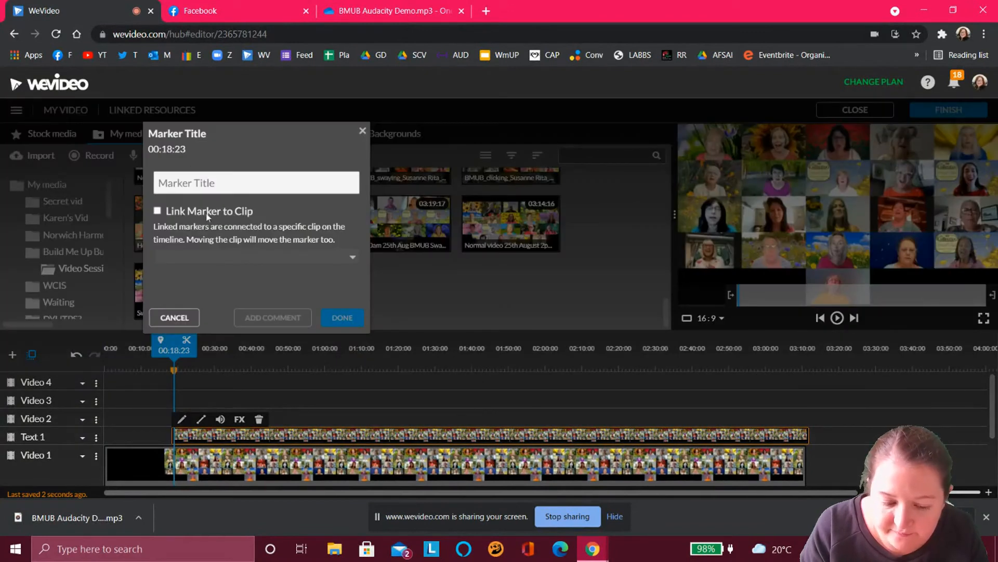
click(222, 183)
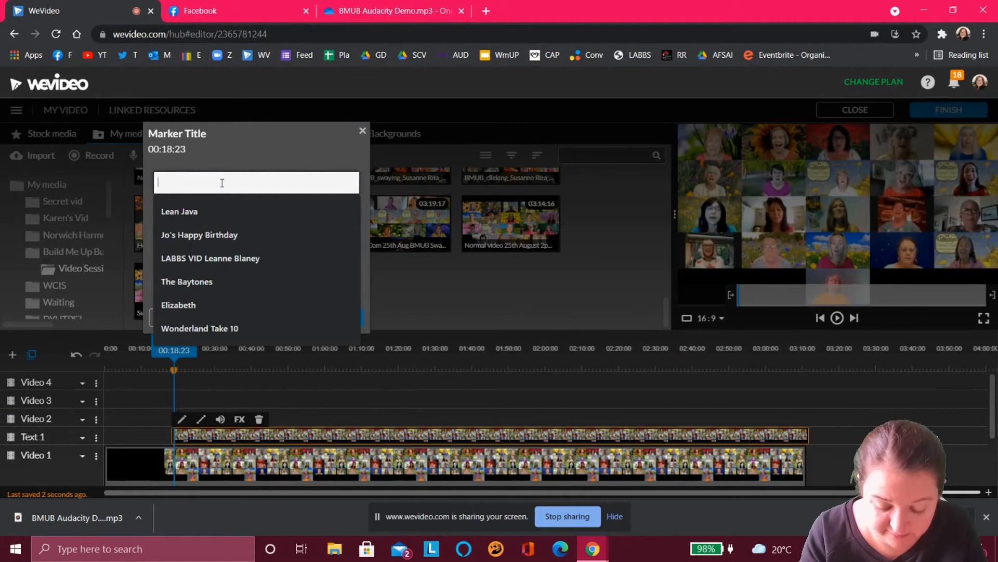
text(Start)
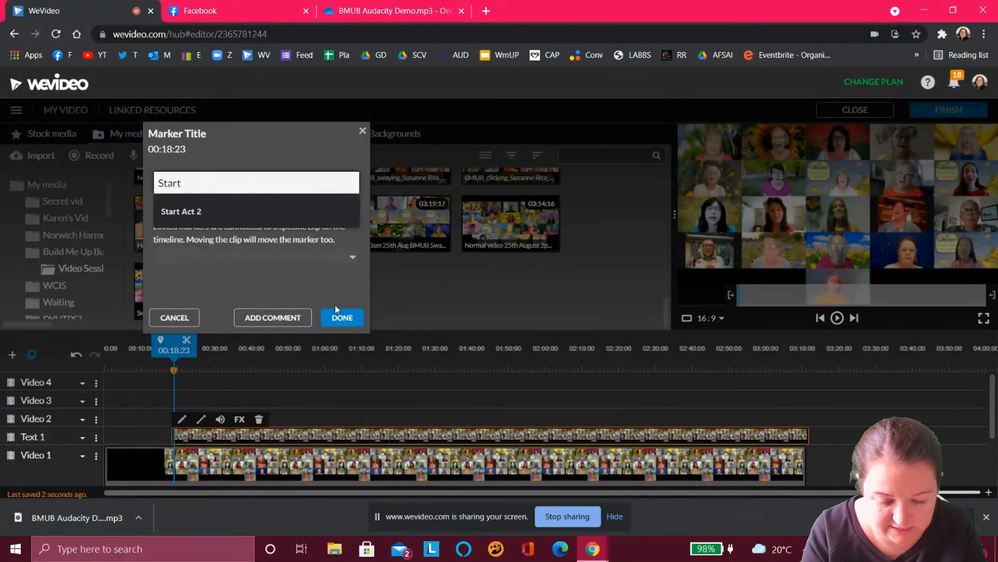
click(337, 316)
click(221, 384)
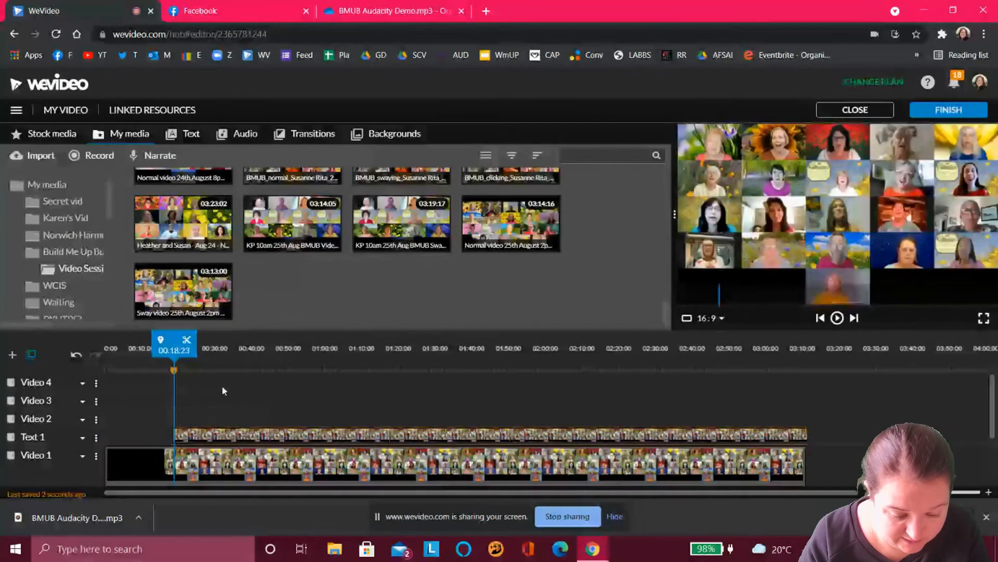
- Extend the Text 1 clip's start back to 00:00:00, and move both stacked clips up one track to Video 2 and Text 1
click(176, 437)
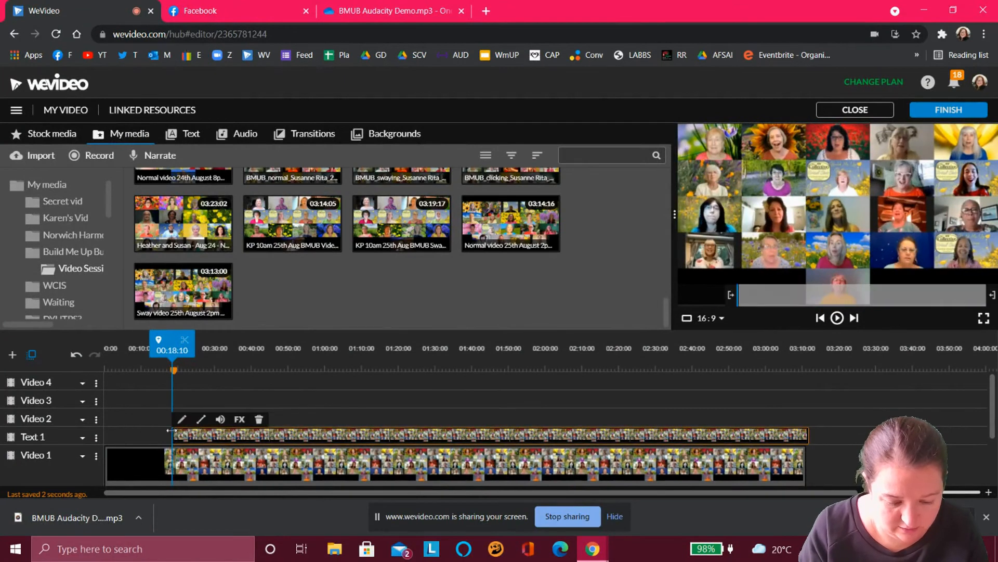
drag(176, 437, 1, 426)
drag(201, 407, 227, 436)
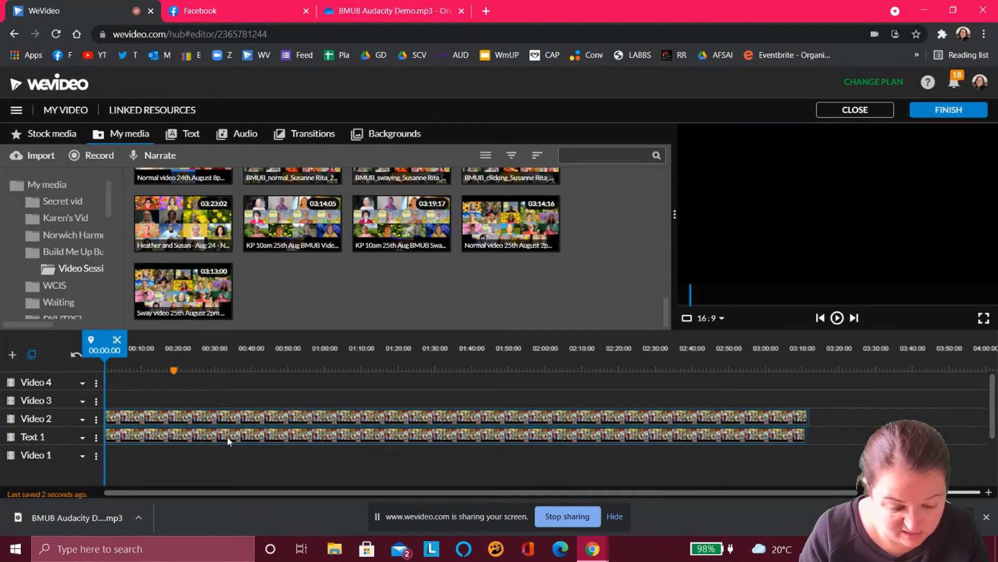
- Place the Normal video 25th August 2pm recording at the start of Video 1, discarding the Sway video 25th August 2pm clip placed there first
drag(208, 294, 106, 465)
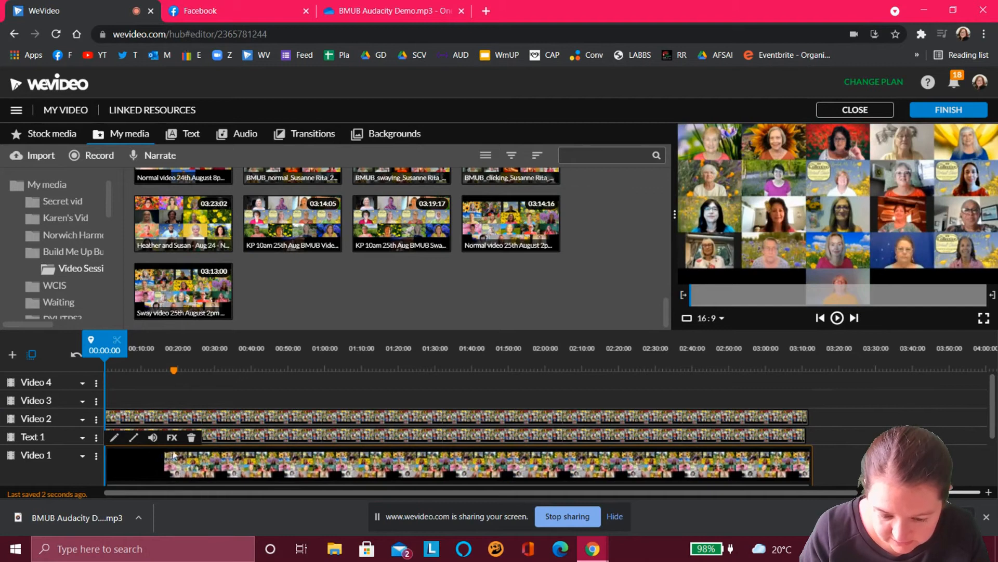
click(191, 440)
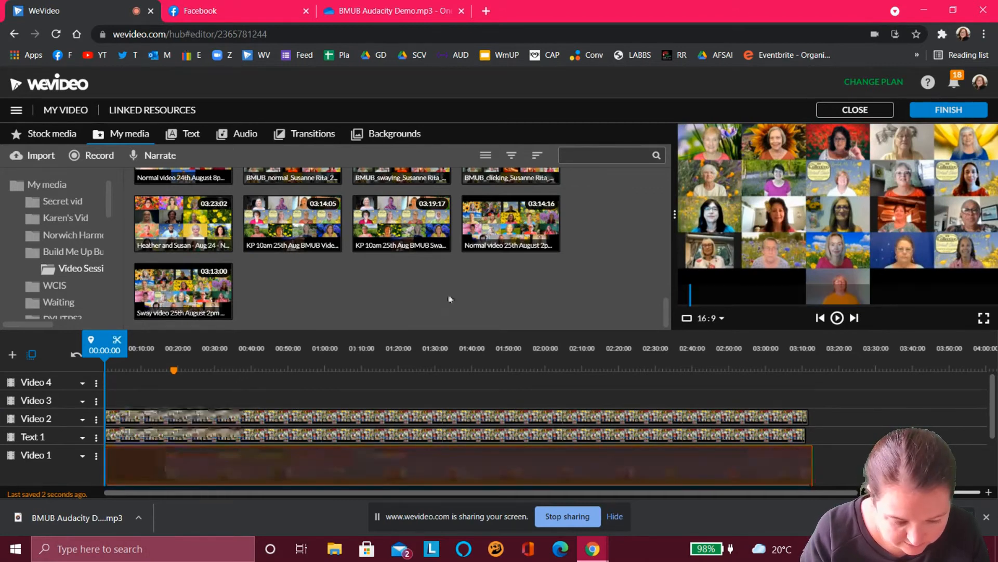
drag(513, 232, 107, 462)
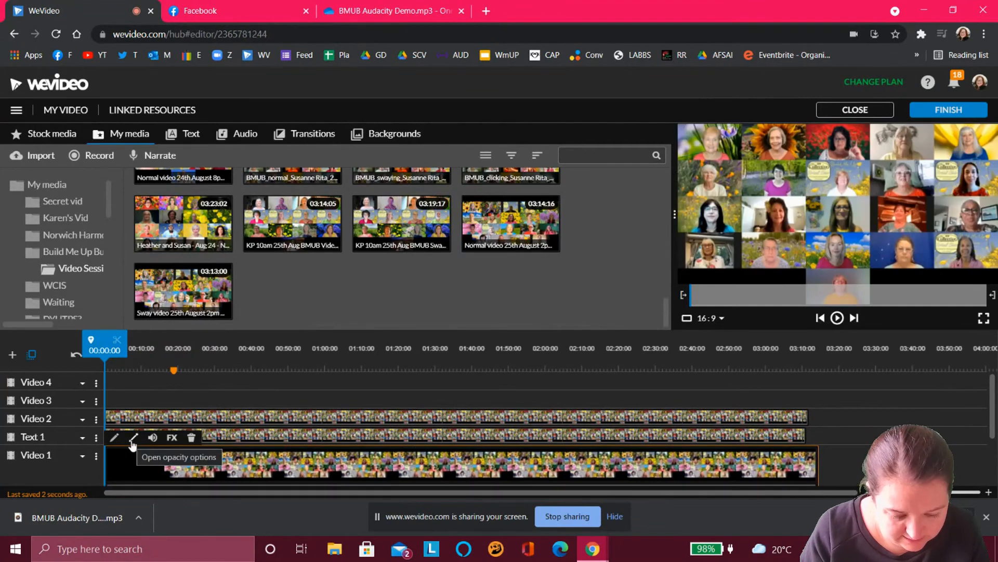
- Trim the beginning of the new Video 1 clip and slide it back to 00:00:00, lining its waveform up with Audio 1
scroll(230, 383, down, 3)
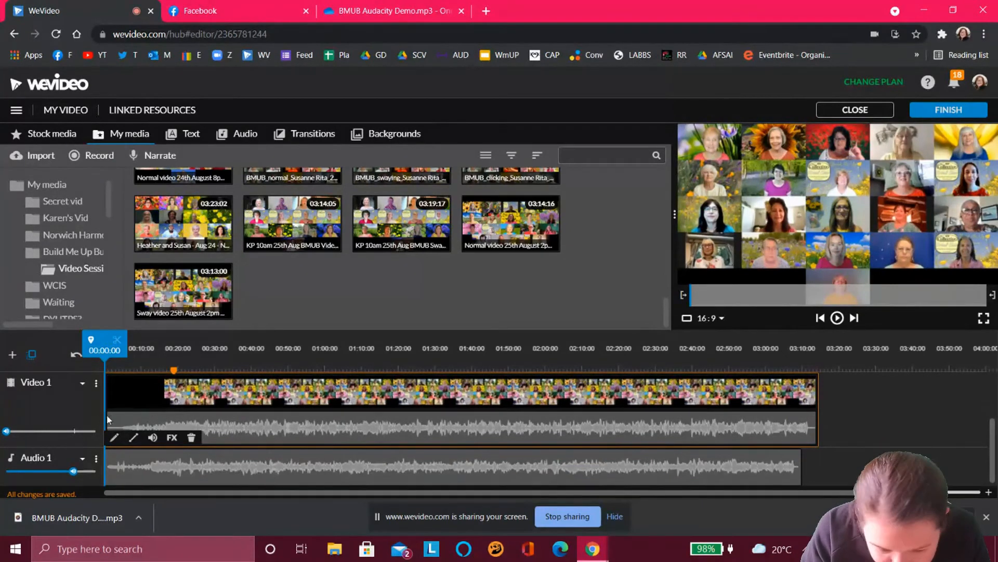
drag(106, 415, 116, 418)
drag(184, 430, 155, 436)
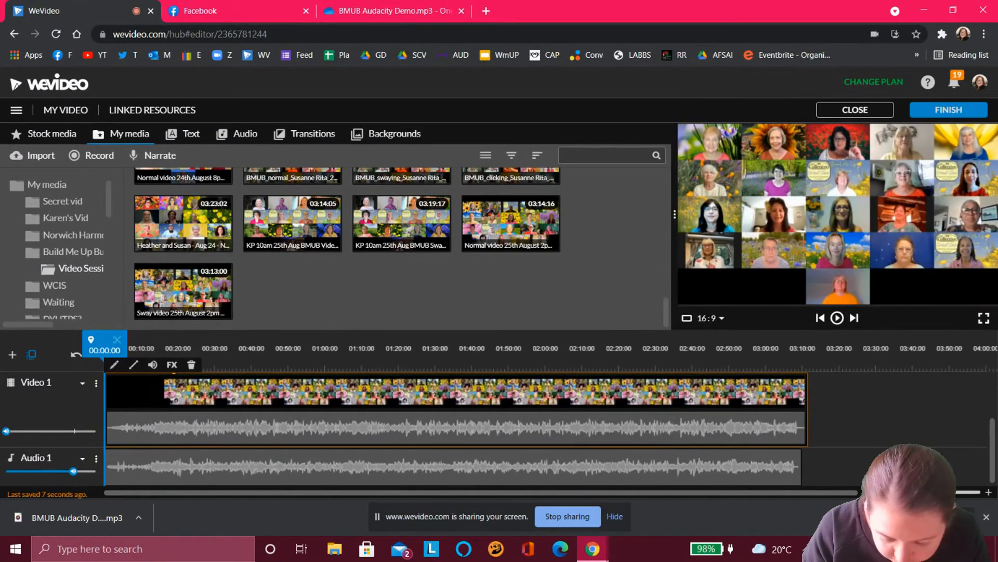
drag(907, 492, 936, 492)
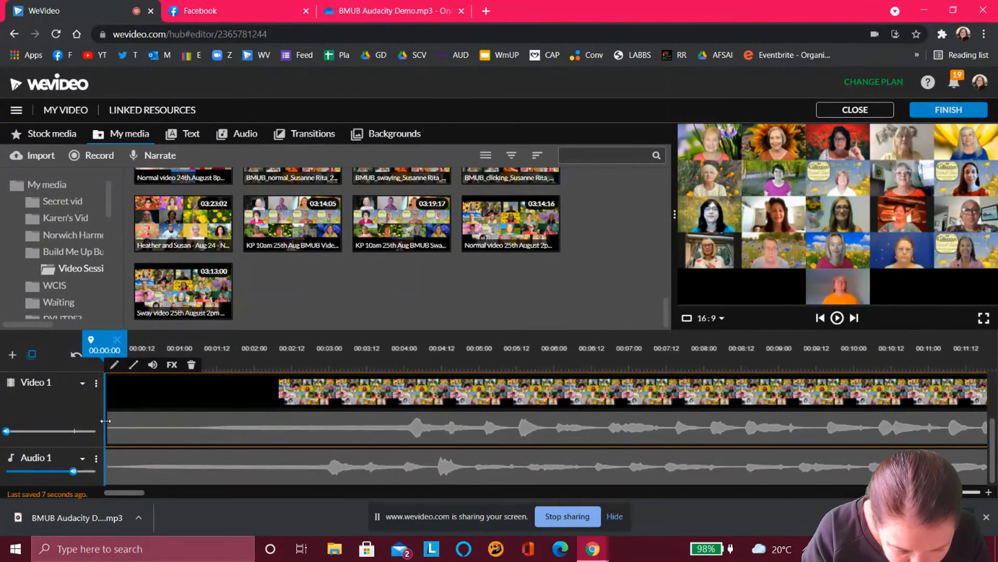
drag(133, 422, 219, 422)
drag(484, 431, 385, 426)
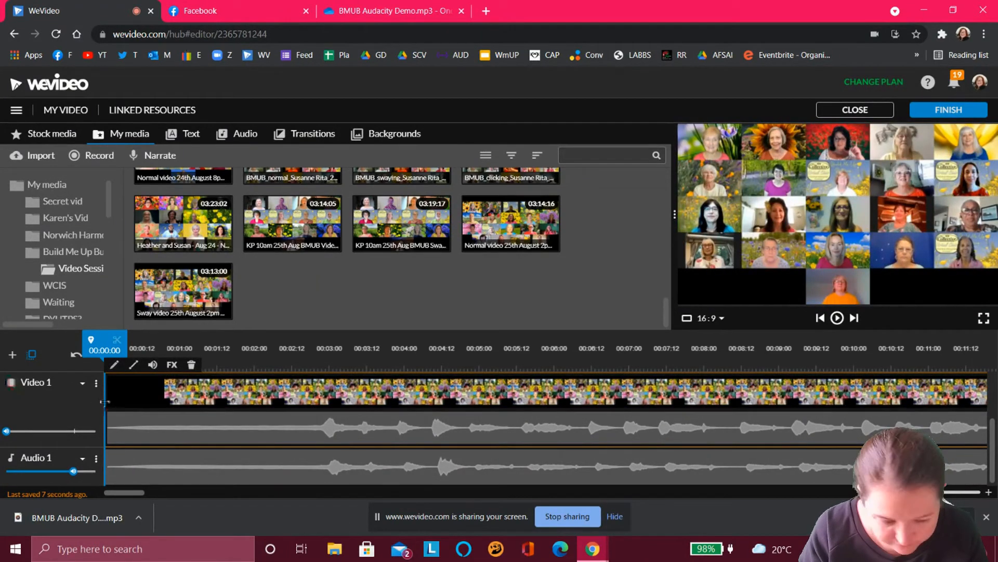
- Trim the opening of the Video 1 clip so that it starts at 00:02:03 without shifting its sync
drag(106, 406, 265, 406)
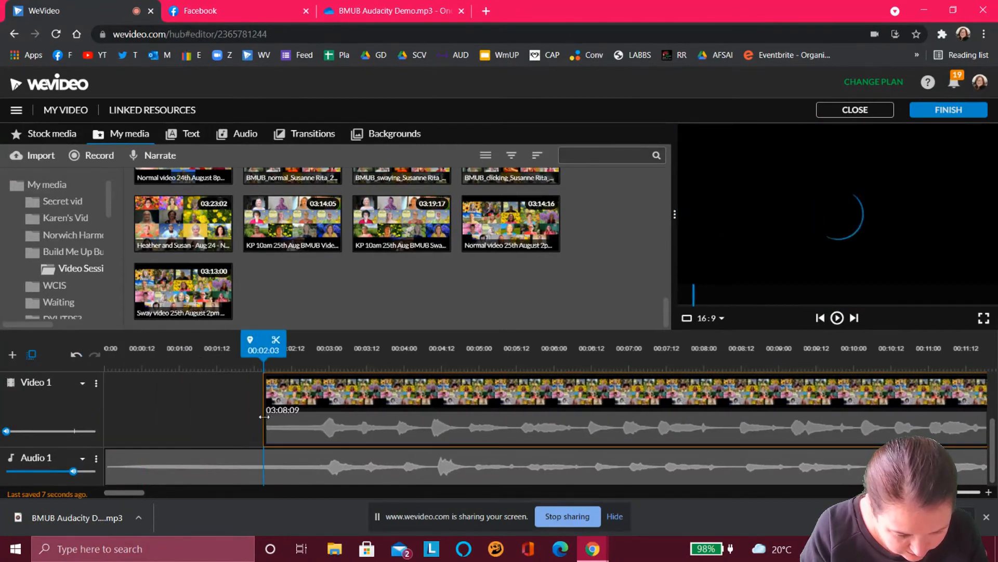
drag(936, 492, 889, 492)
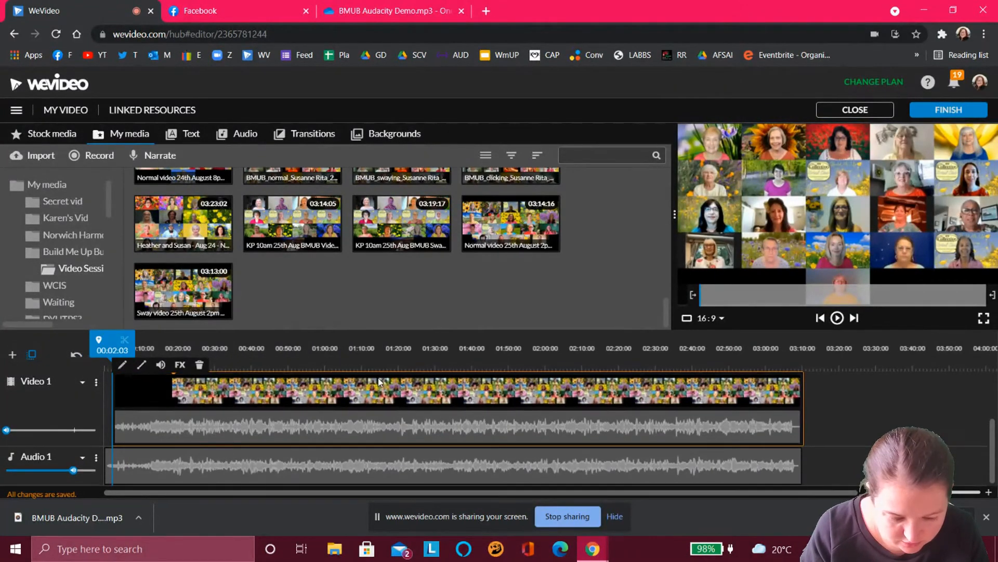
- Extend the Video 1 clip's start back to 00:00:00 and move the clip up to the empty Video 3 track
scroll(378, 382, up, 2)
scroll(379, 382, up, 1)
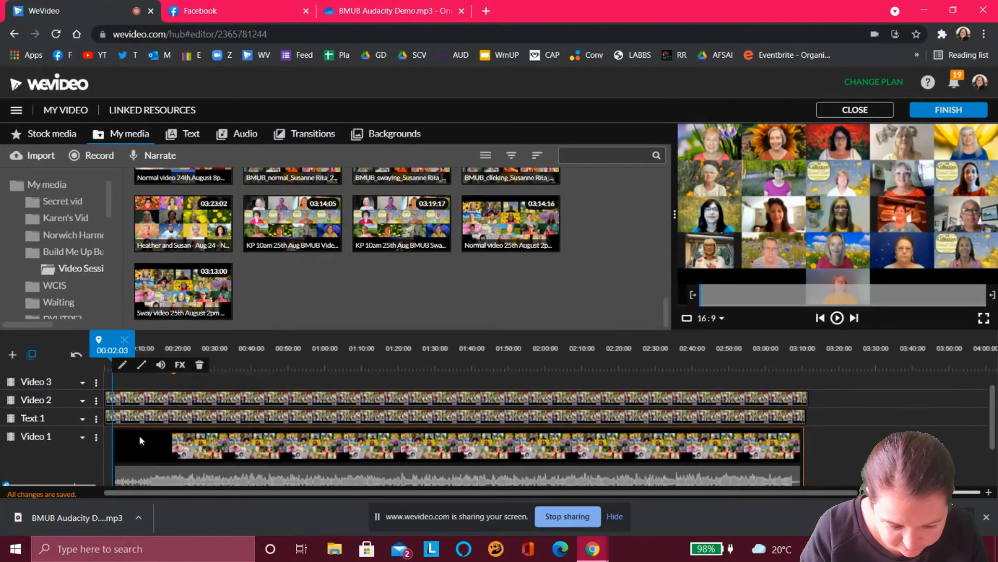
drag(114, 440, 63, 438)
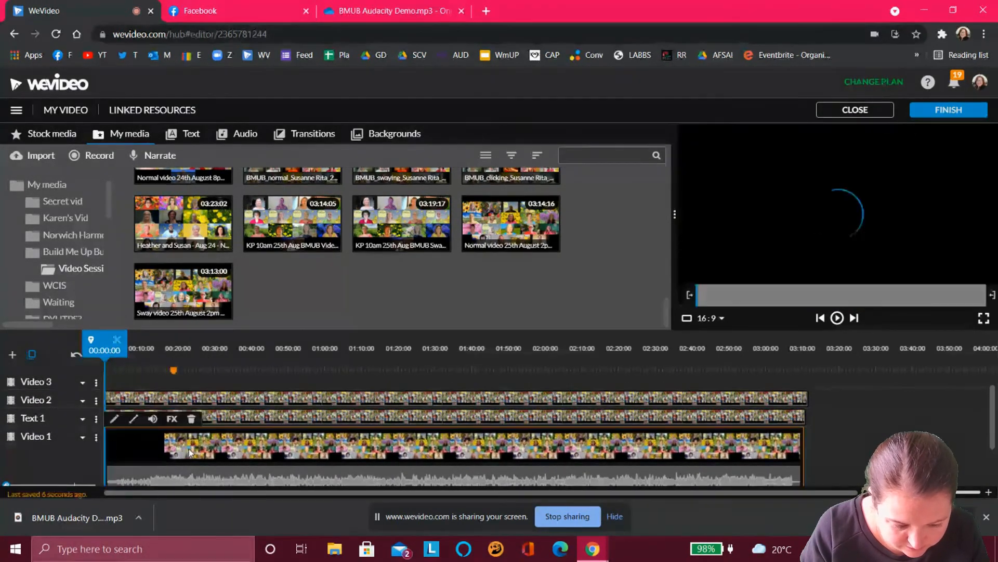
drag(182, 445, 182, 381)
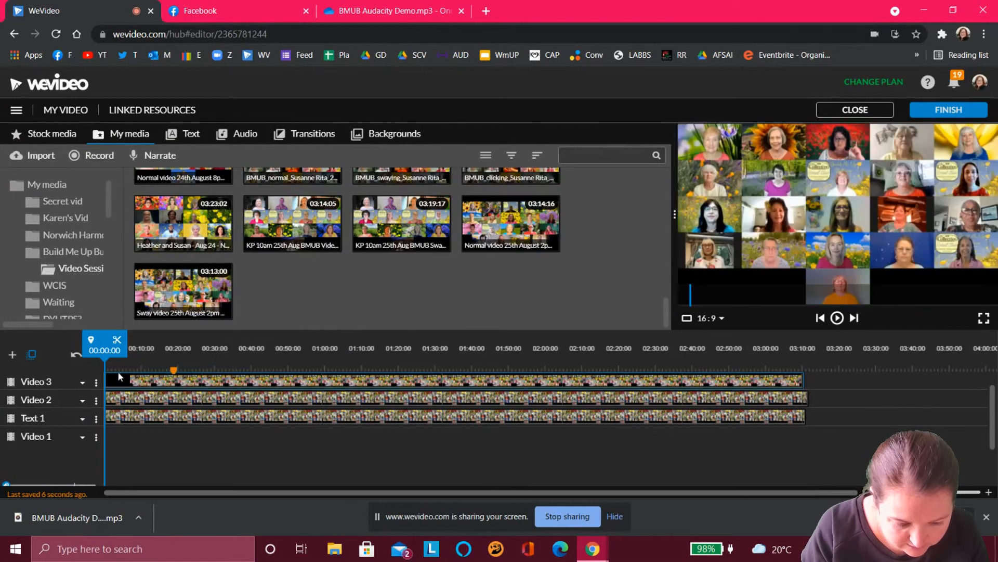
- Trim the start of the Video 3 clip to 00:17:17 and play back its entry over the clips below to check the sync
click(111, 380)
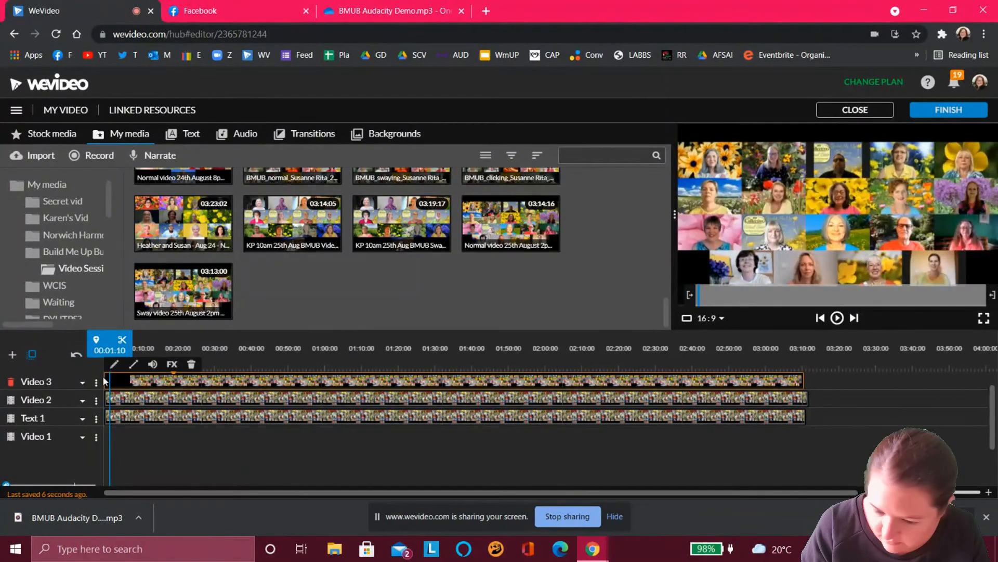
drag(107, 376, 170, 381)
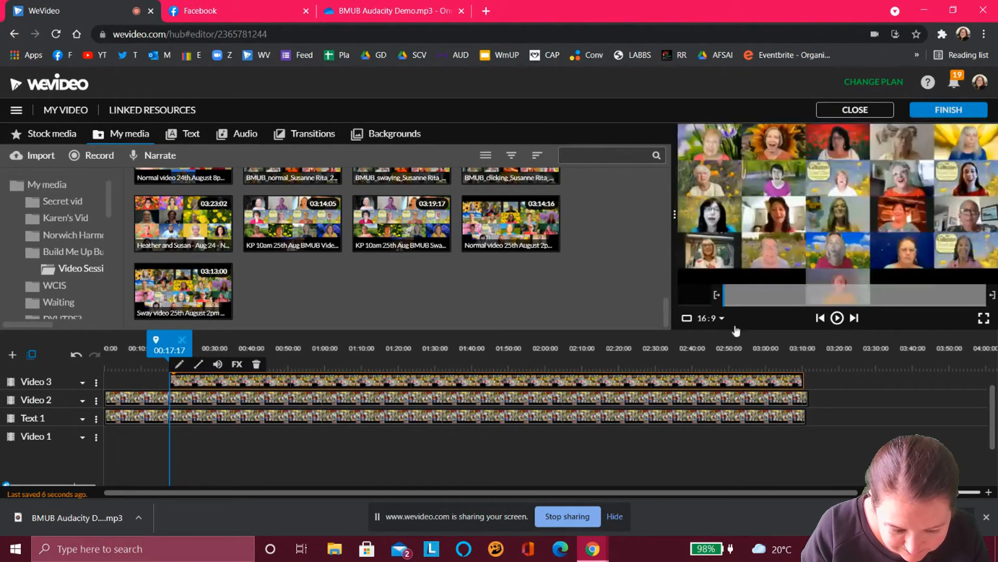
click(236, 344)
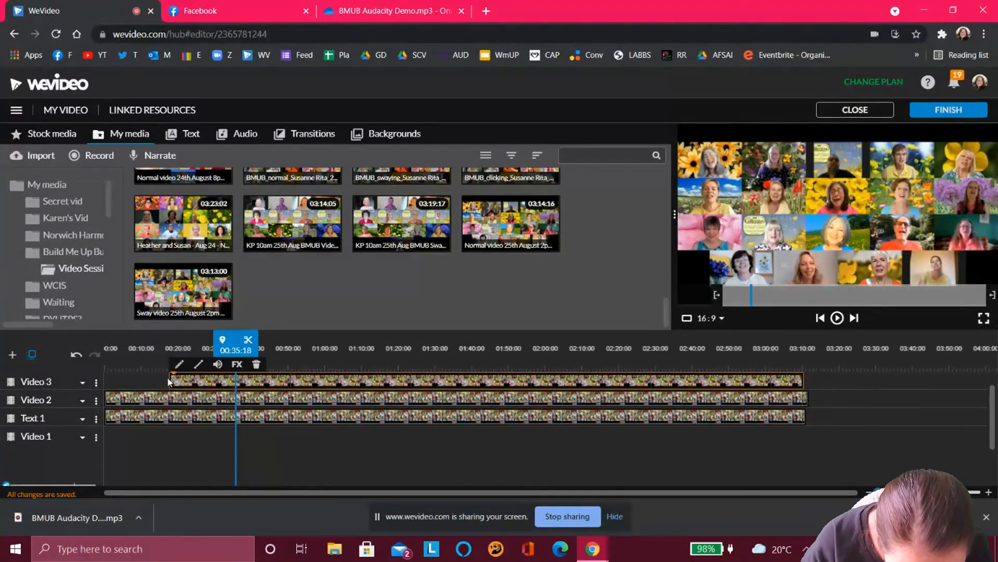
click(171, 353)
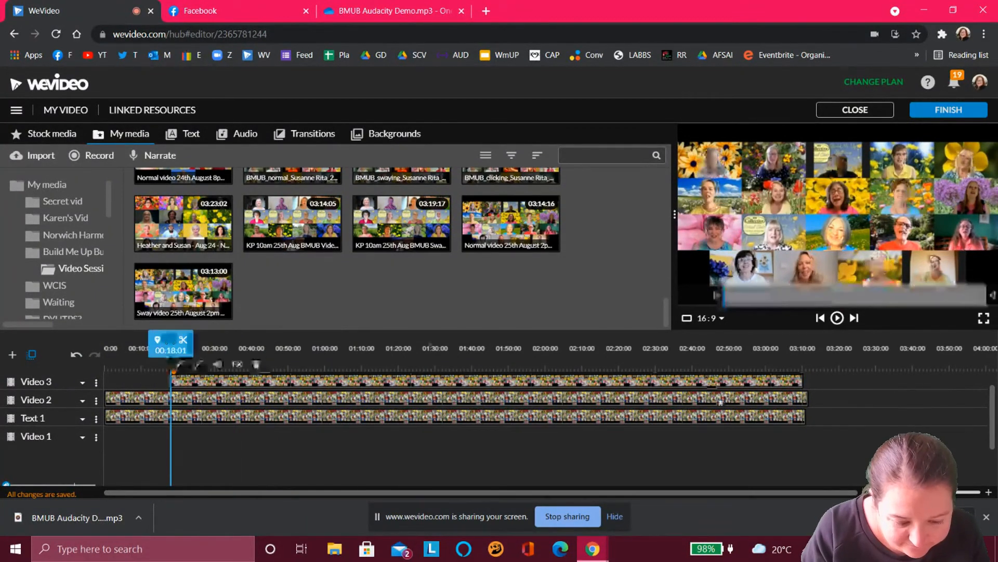
scroll(659, 383, up, 5)
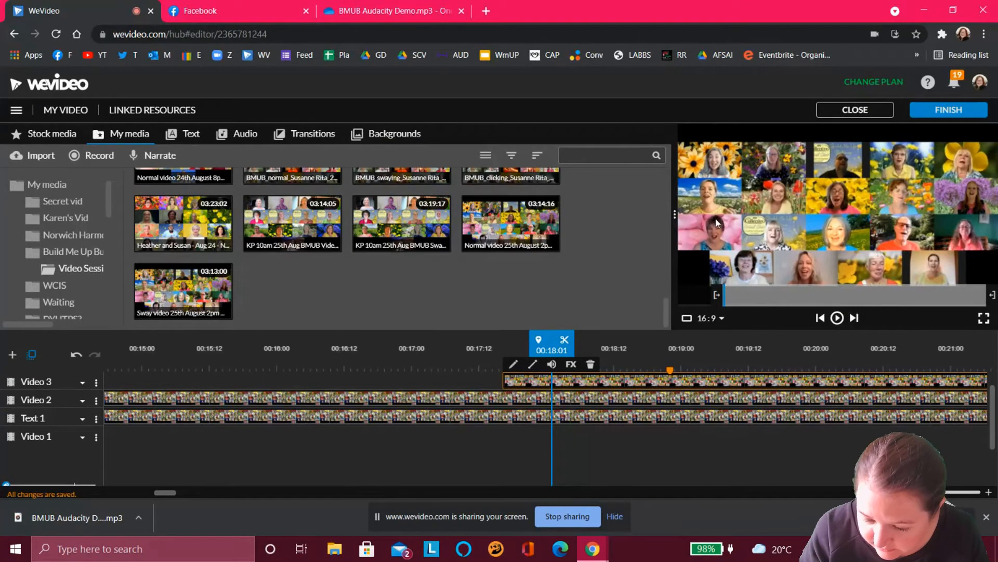
click(494, 346)
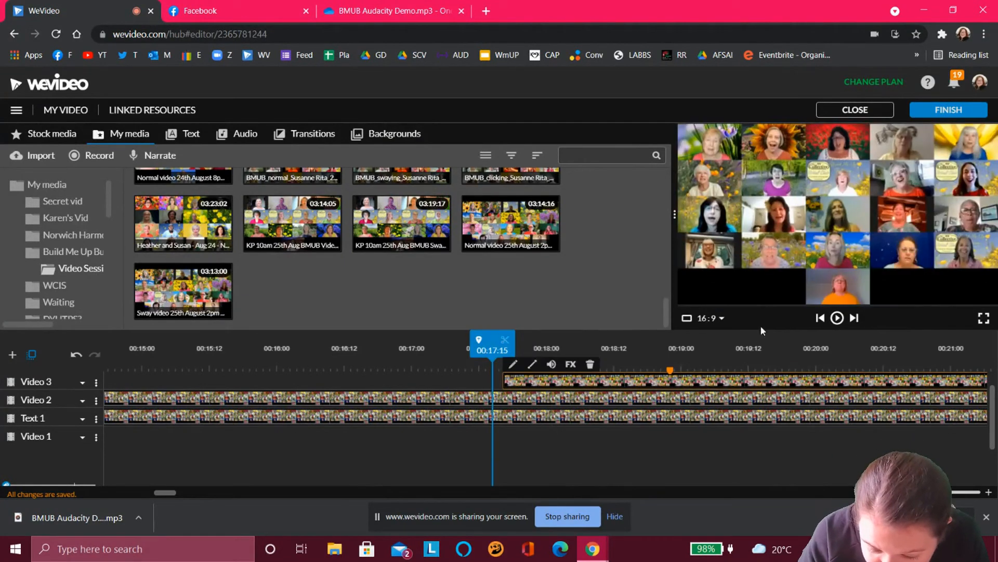
click(837, 318)
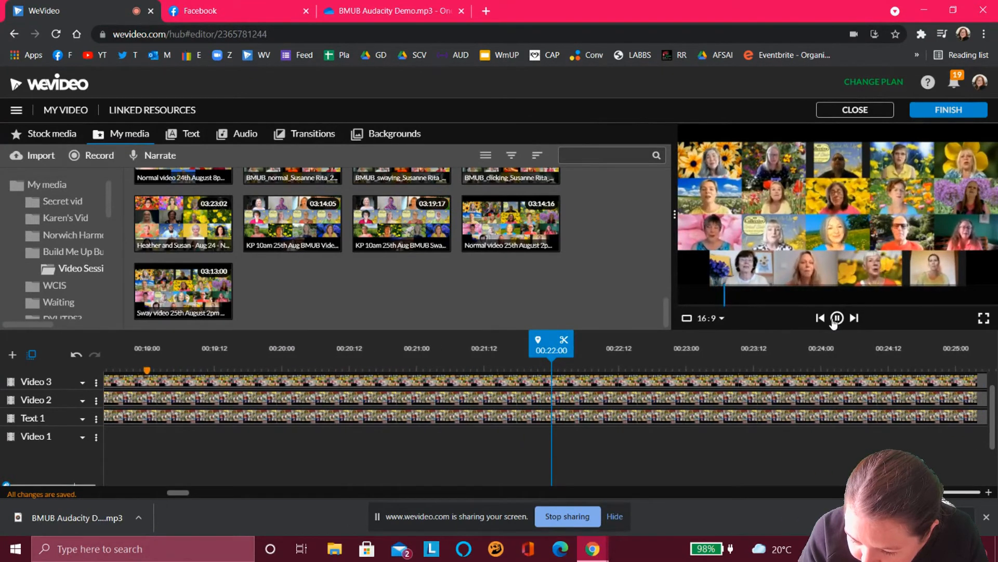
click(836, 318)
- Slide the Video 3 clip earlier so that it starts at about 00:16:15, playing it back to check the lip sync
scroll(440, 375, right, 1)
scroll(440, 375, left, 5)
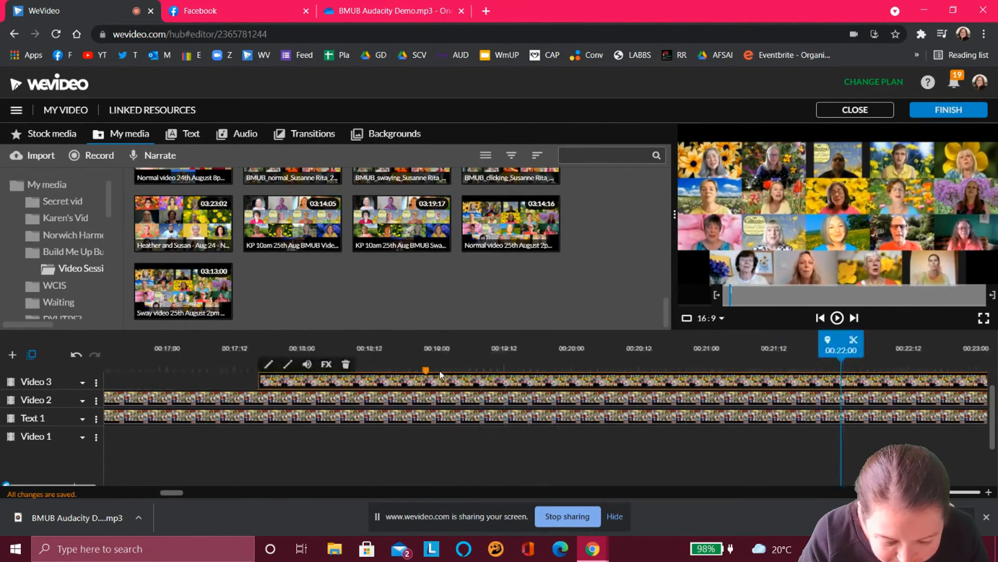
drag(350, 383, 247, 383)
click(743, 346)
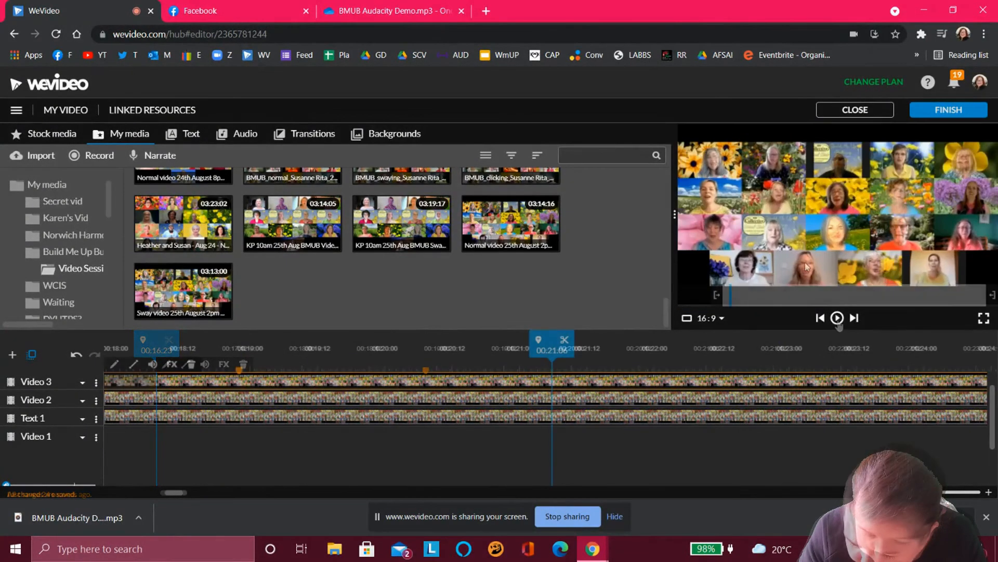
drag(428, 379, 398, 379)
click(839, 320)
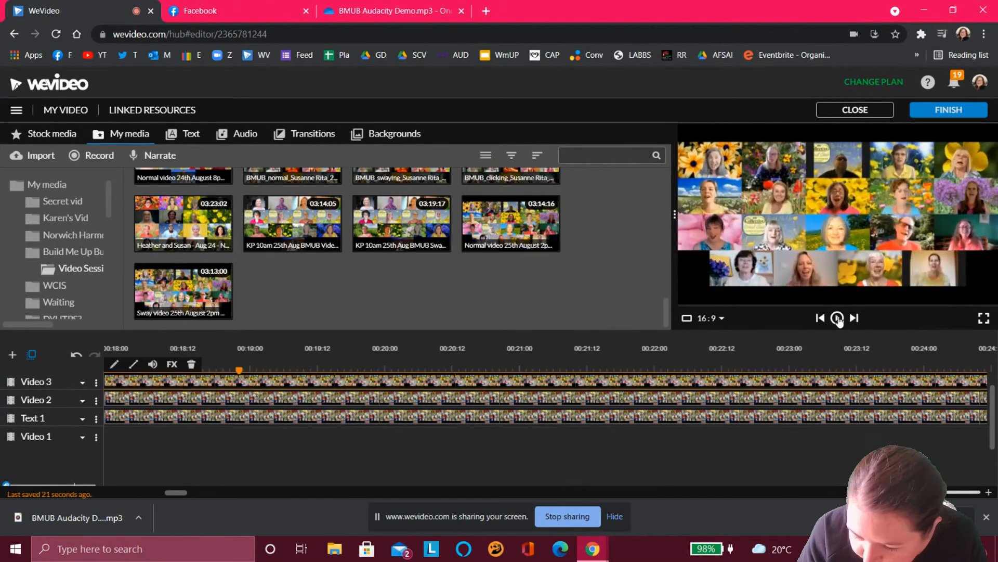
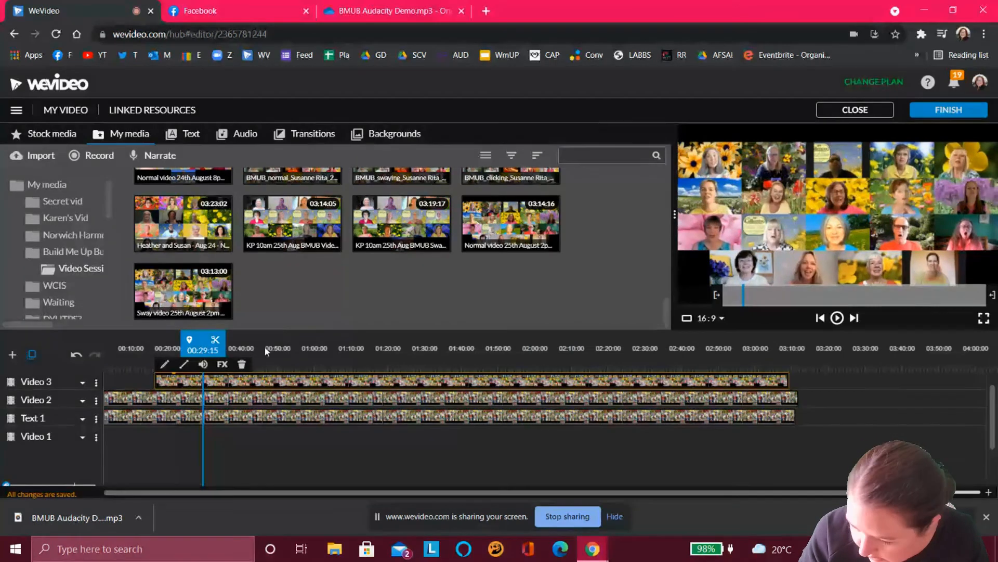
- Crop the Video 3 clip to its bottom row of four singers, with left 129, right 125, top 508 and bottom 72
double_click(255, 383)
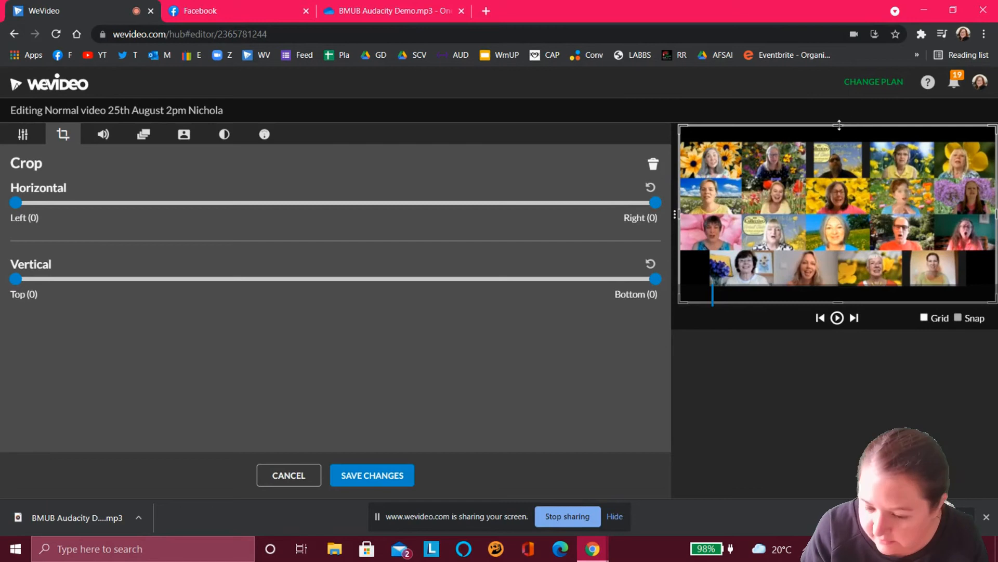
drag(839, 125, 836, 251)
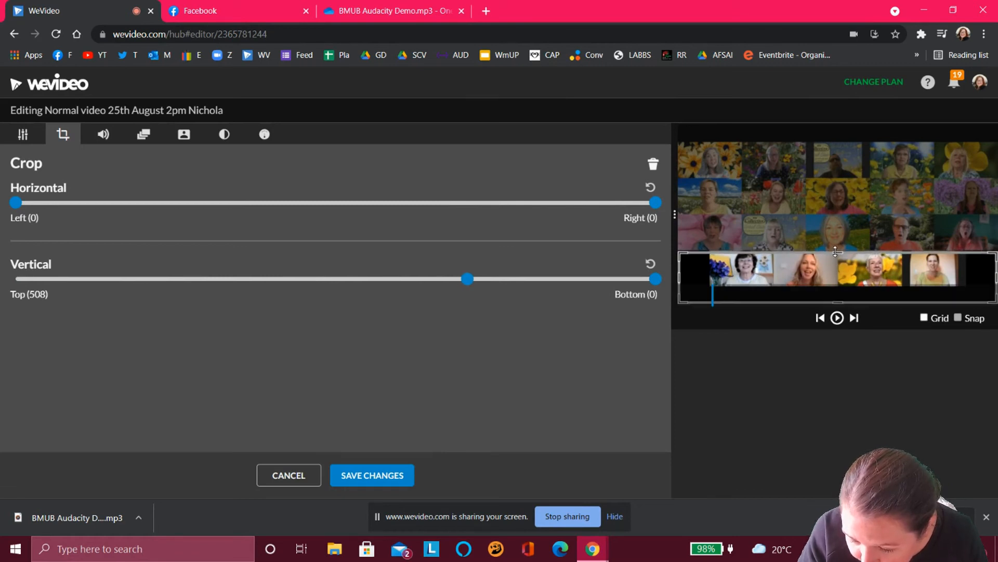
drag(655, 282, 591, 285)
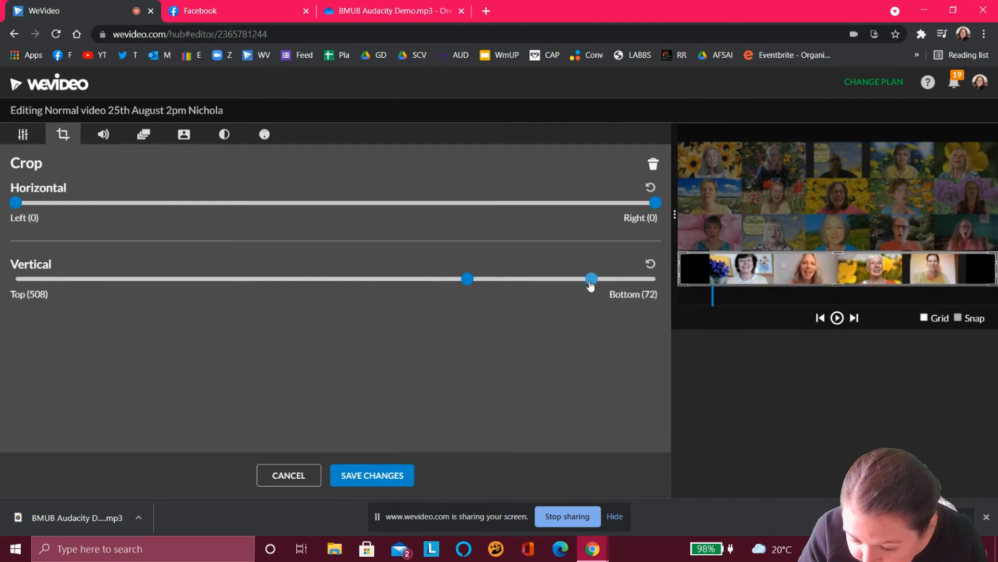
drag(648, 204, 601, 195)
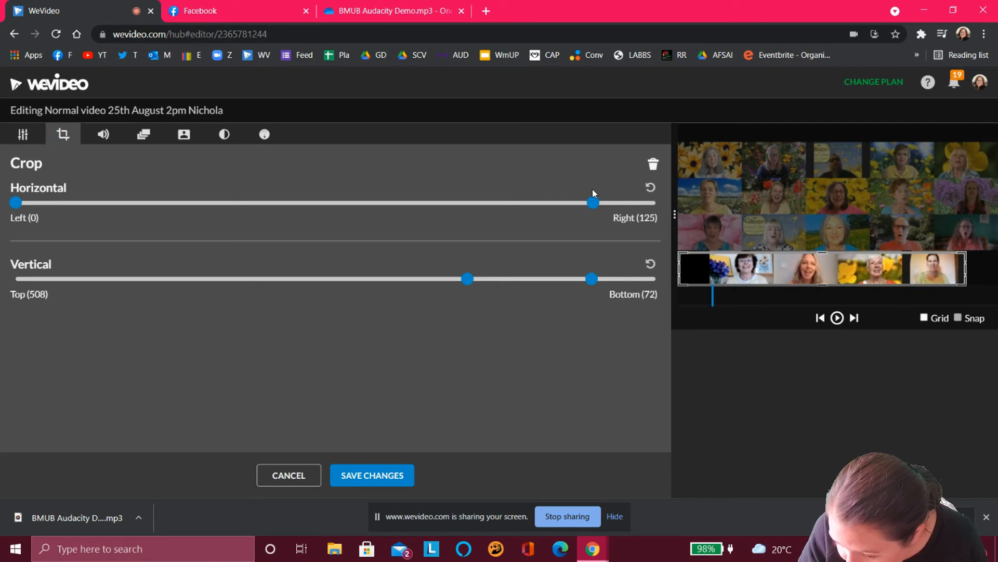
drag(13, 208, 78, 210)
drag(77, 207, 75, 207)
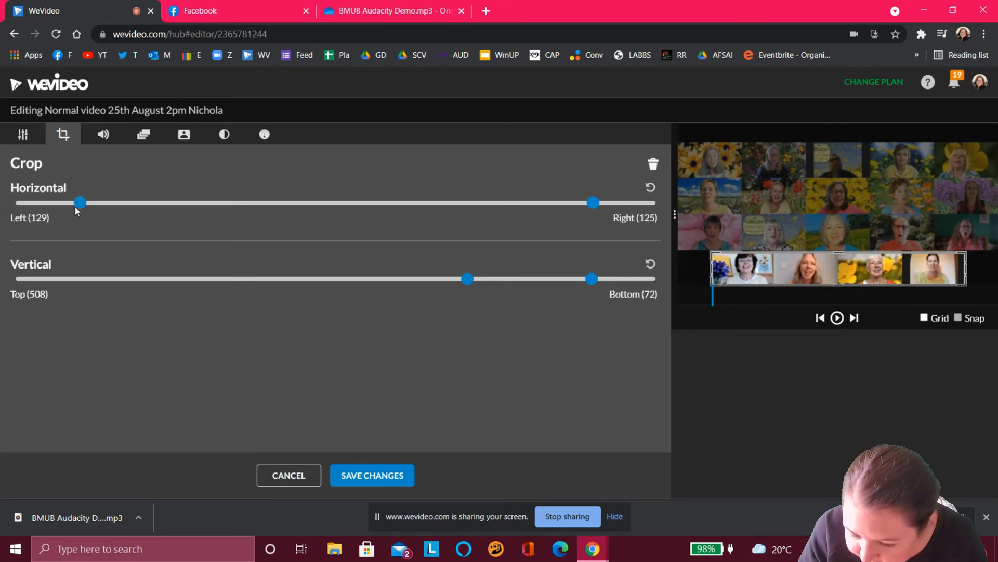
click(370, 476)
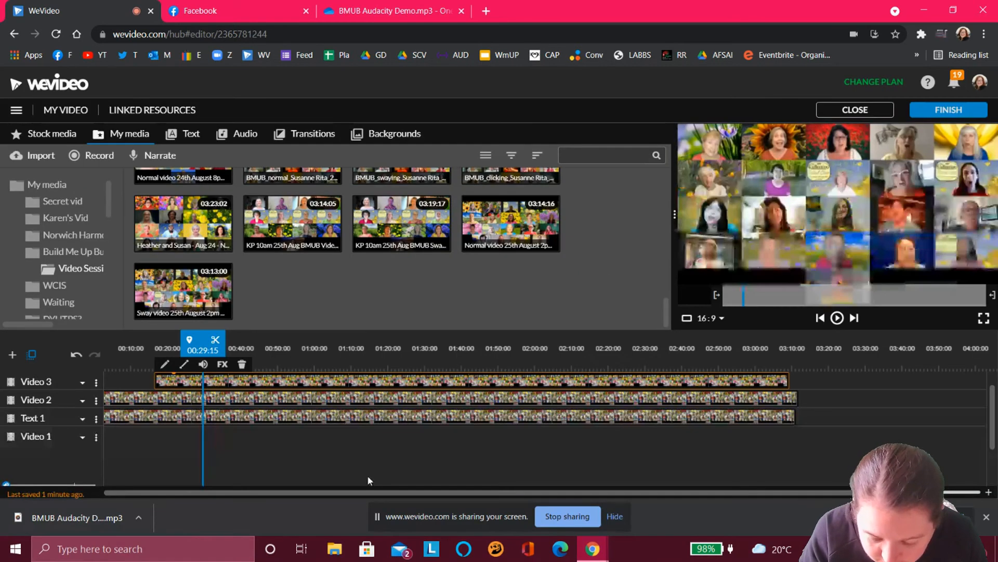
- Position the cropped Video 3 row at x 10, y 867, along the bottom of the gallery grid, and save the change
double_click(502, 383)
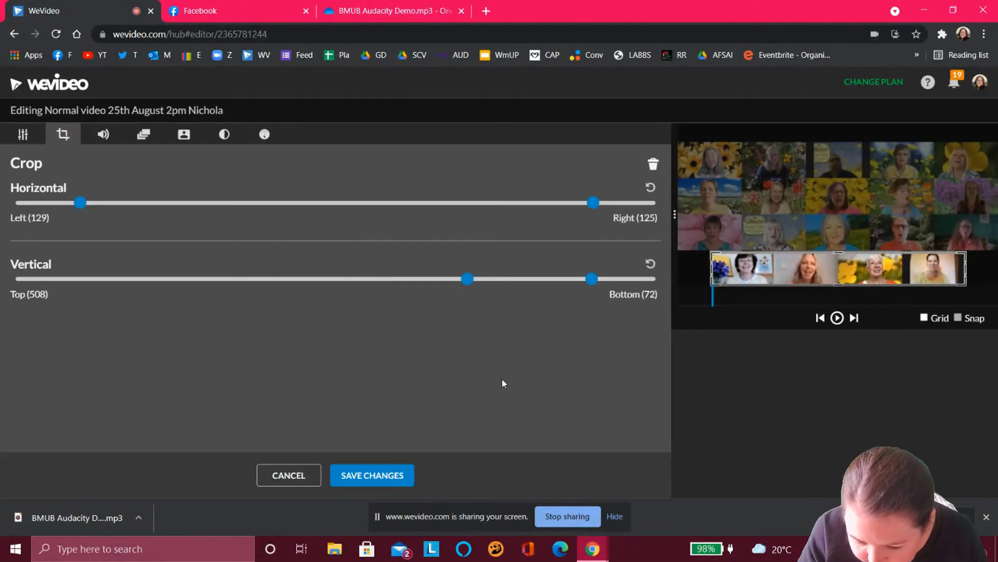
click(22, 138)
drag(760, 265, 742, 283)
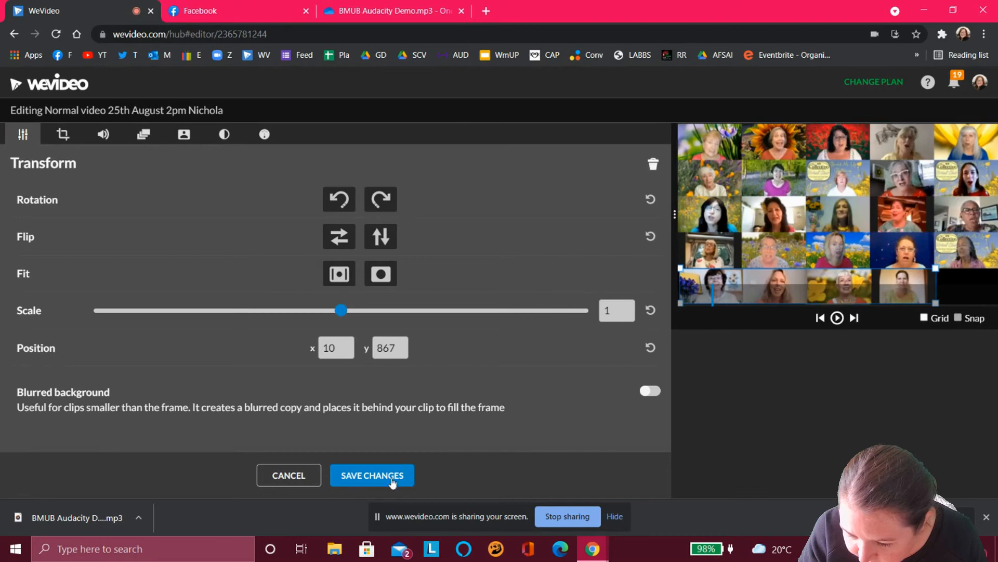
click(371, 481)
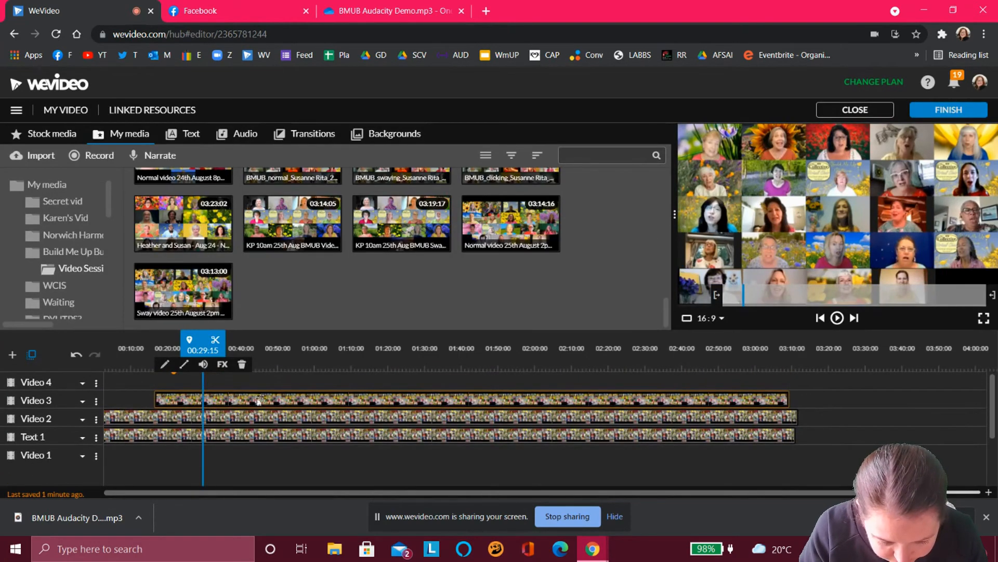
- Place a copy of the cropped clip on Video 4 aligned with Video 3, and set its left crop to 636 to keep two singers
click(799, 351)
drag(848, 403, 197, 382)
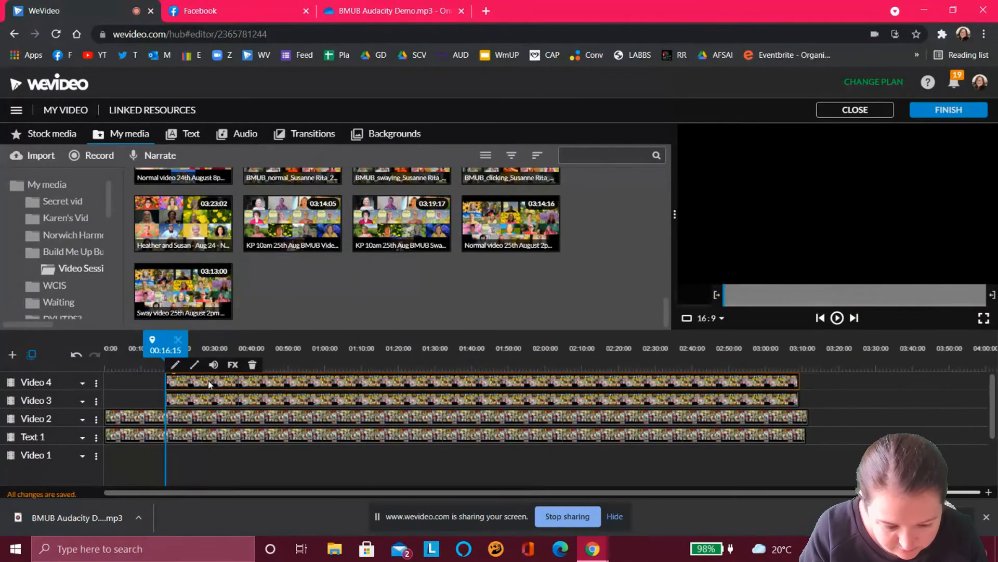
click(233, 346)
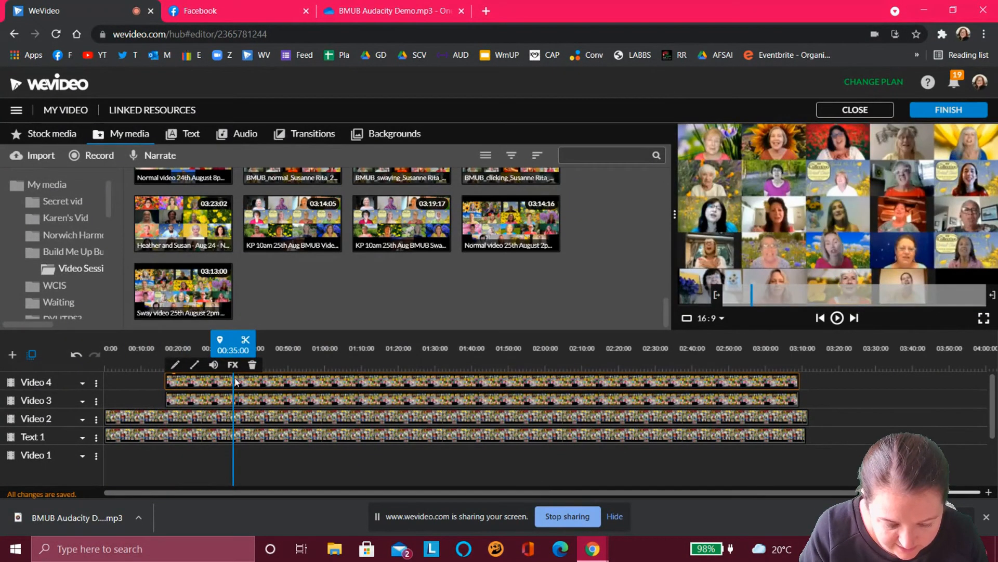
double_click(236, 381)
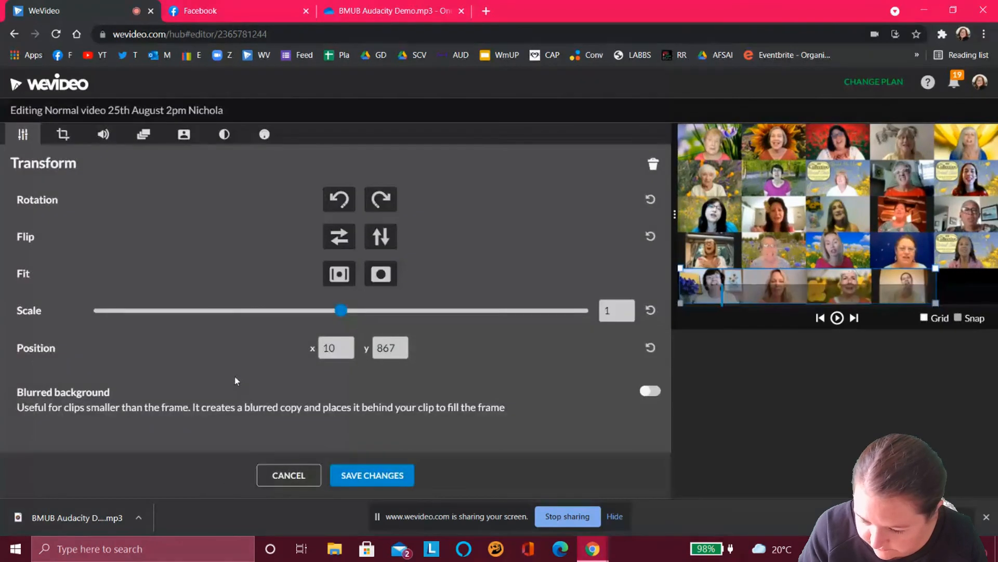
click(64, 136)
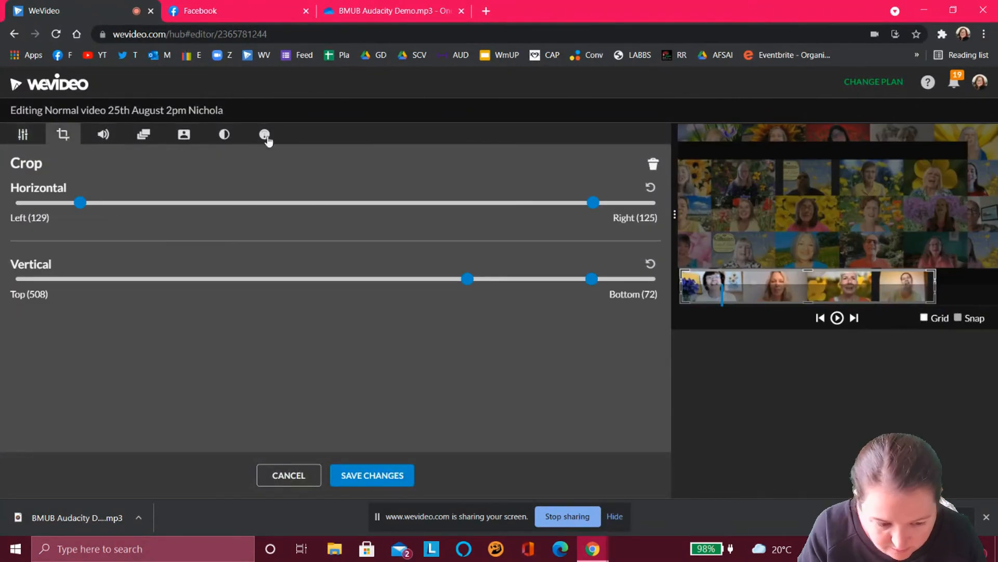
drag(679, 282, 809, 274)
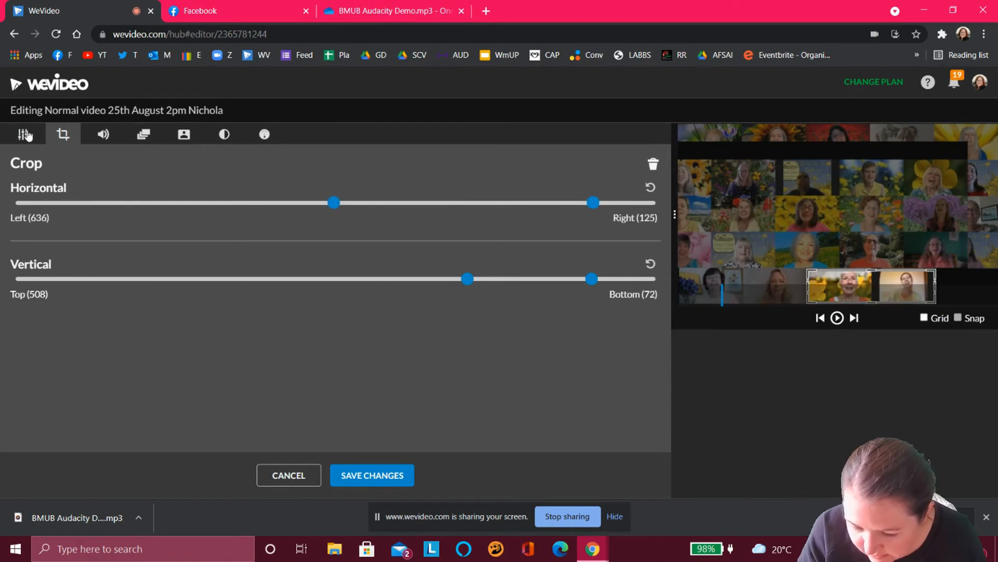
- Position the Video 4 copy at x 1148, y 867, in the last two cells of the bottom row, and save the change
click(24, 134)
drag(825, 280, 888, 282)
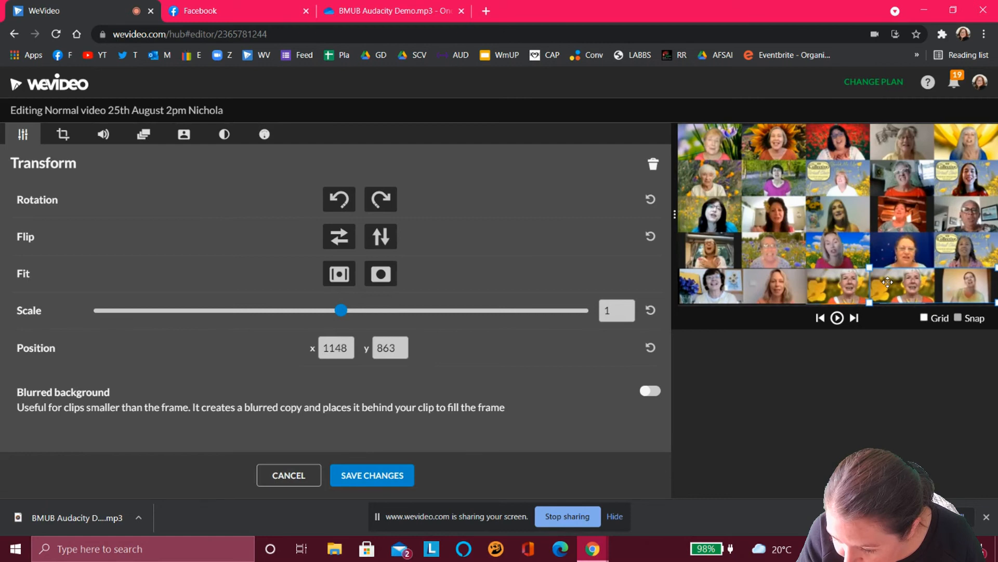
drag(887, 282, 888, 283)
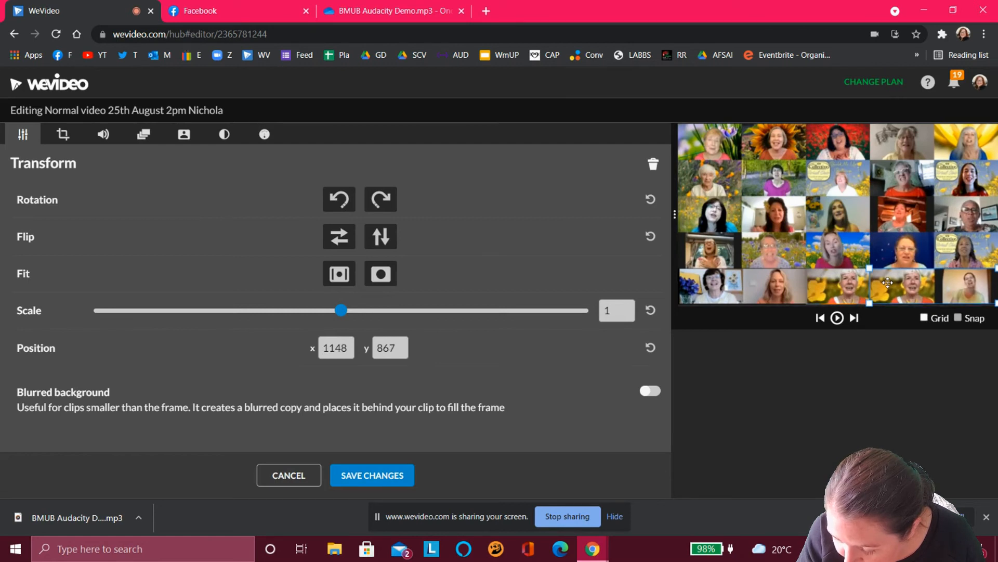
click(405, 476)
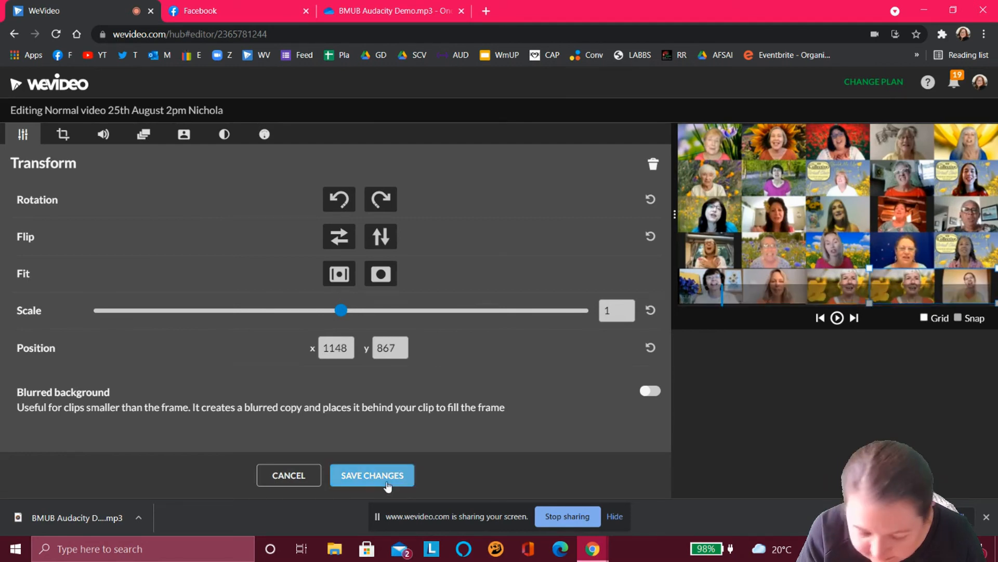
- Set the right crop of the Video 3 clip to 642 so that only its first two singers remain
double_click(257, 397)
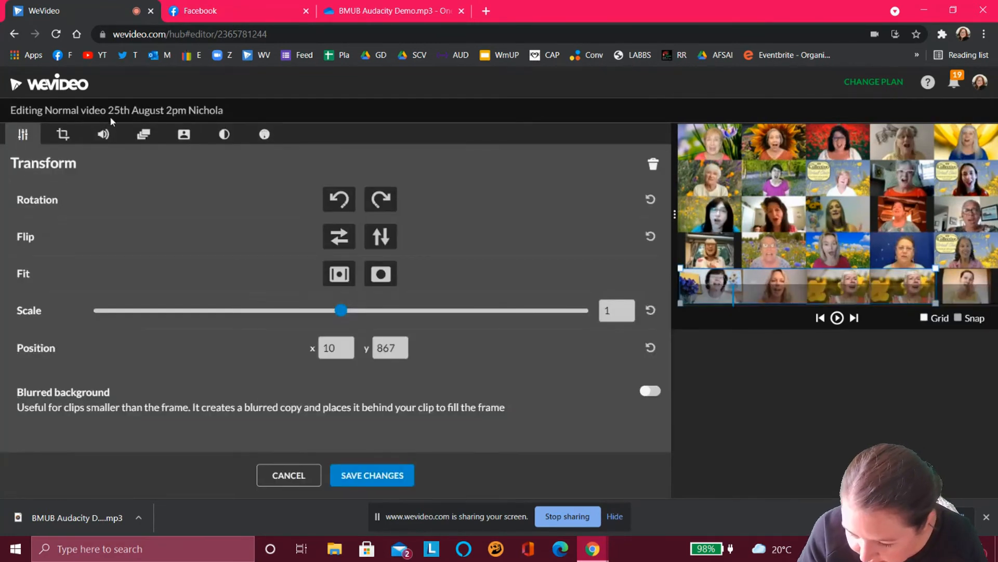
click(62, 136)
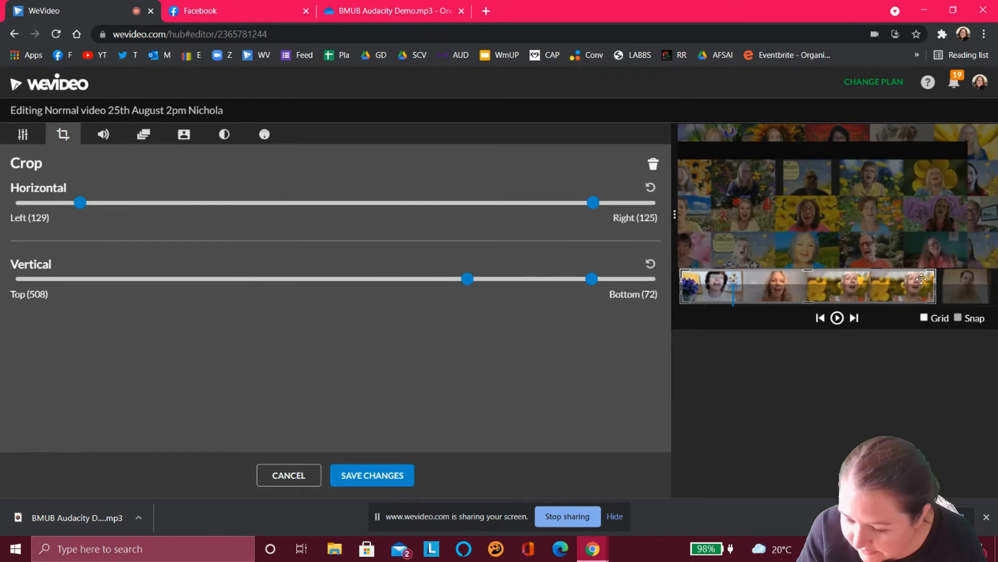
drag(934, 282, 807, 277)
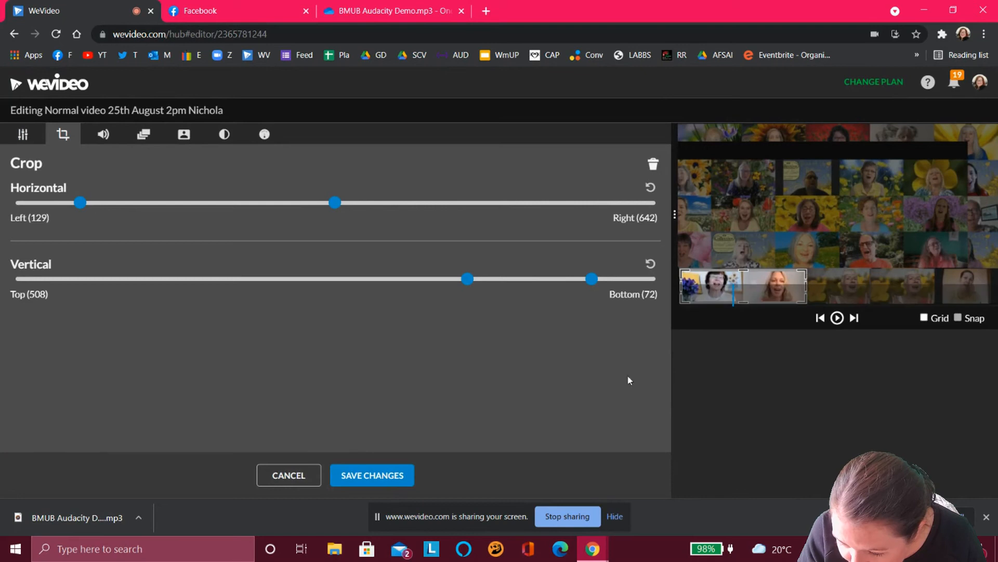
click(404, 475)
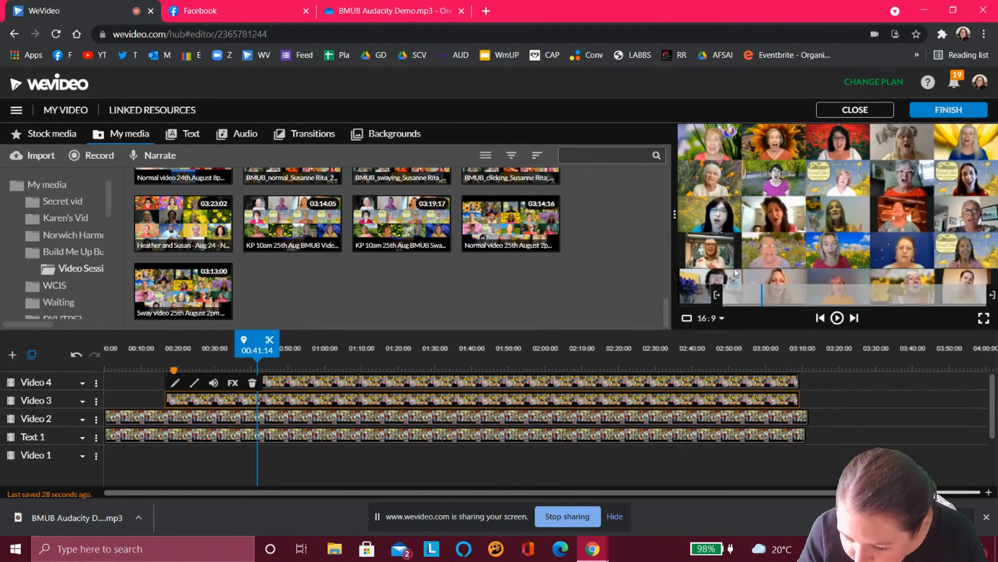
- Check the grid full screen, move the Video 3 clip to x 6, y 863, and save the change
click(983, 320)
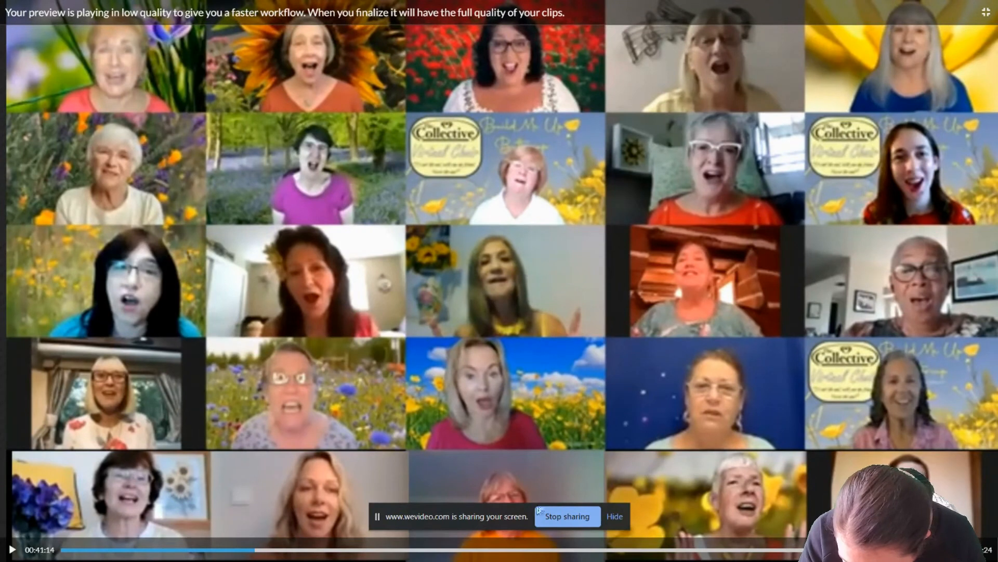
key(Escape)
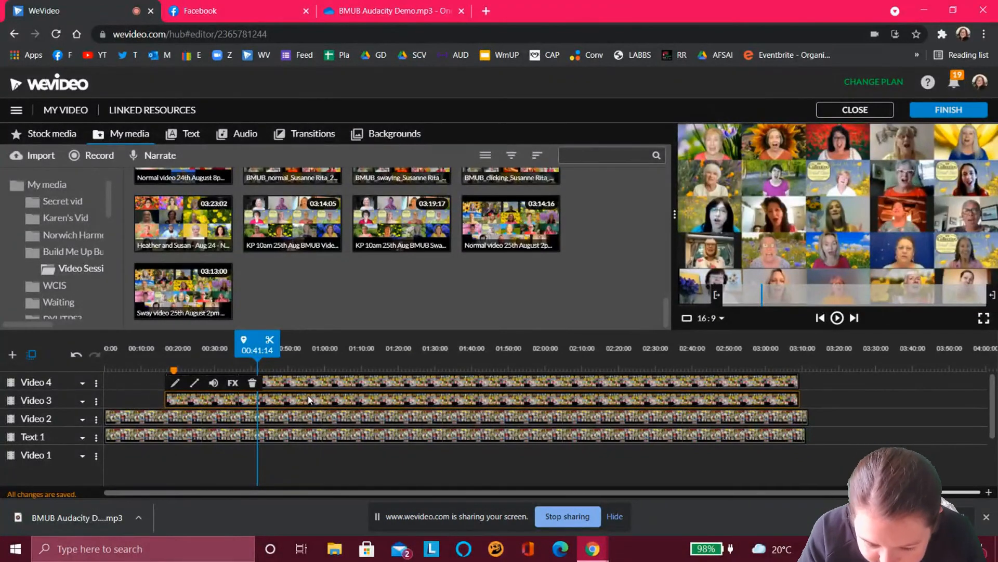
double_click(309, 398)
click(23, 136)
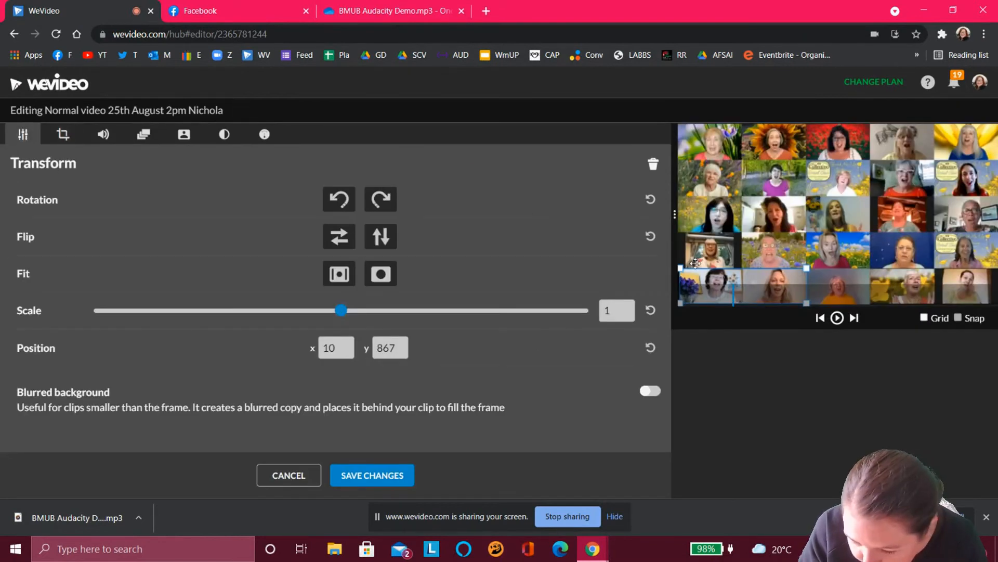
drag(715, 273, 714, 273)
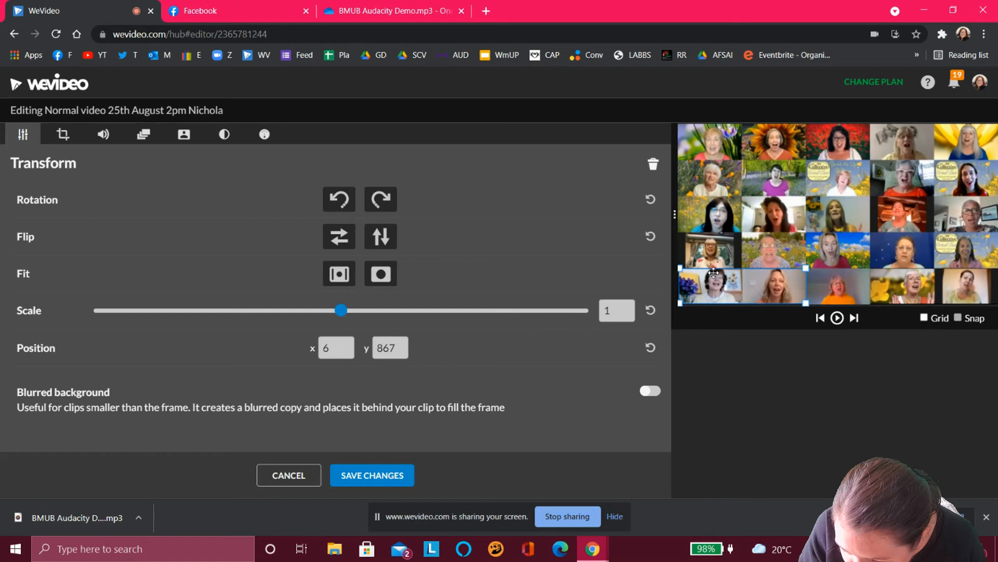
click(397, 472)
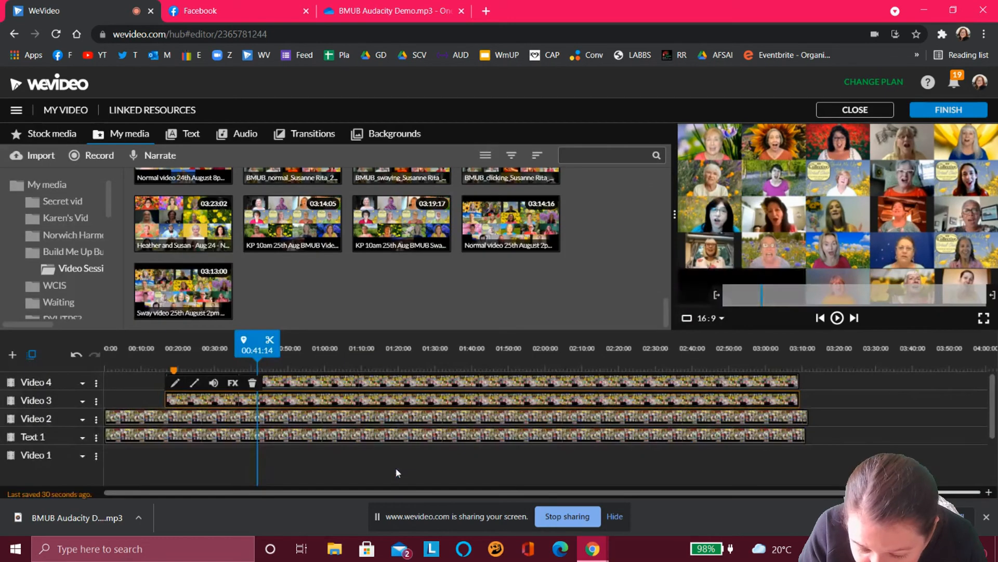
double_click(332, 407)
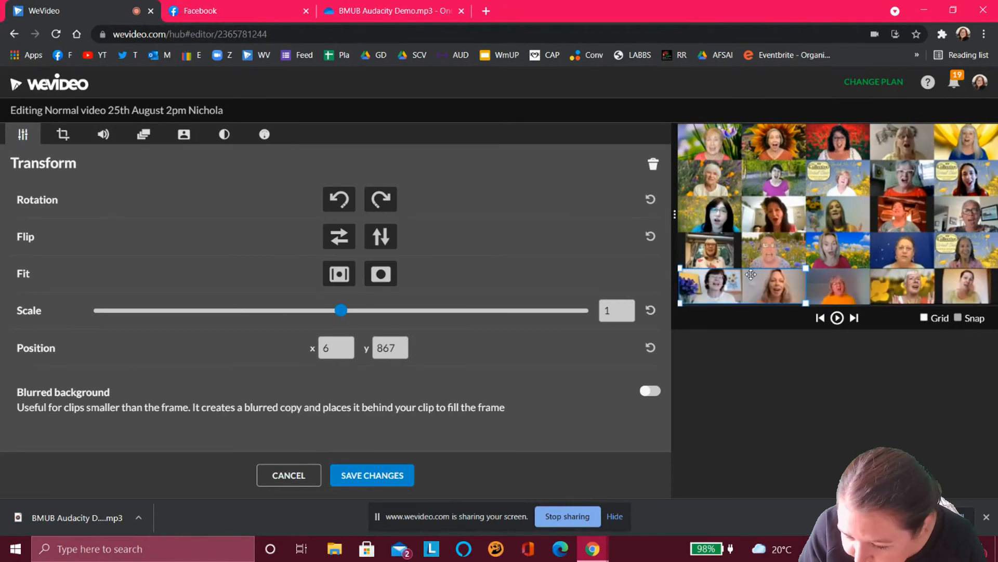
drag(751, 275, 751, 274)
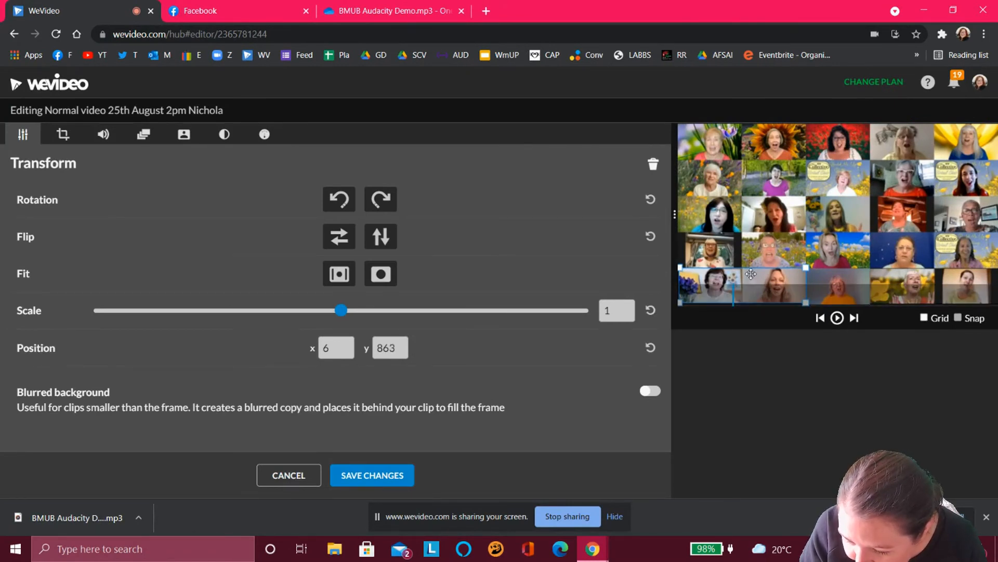
click(364, 477)
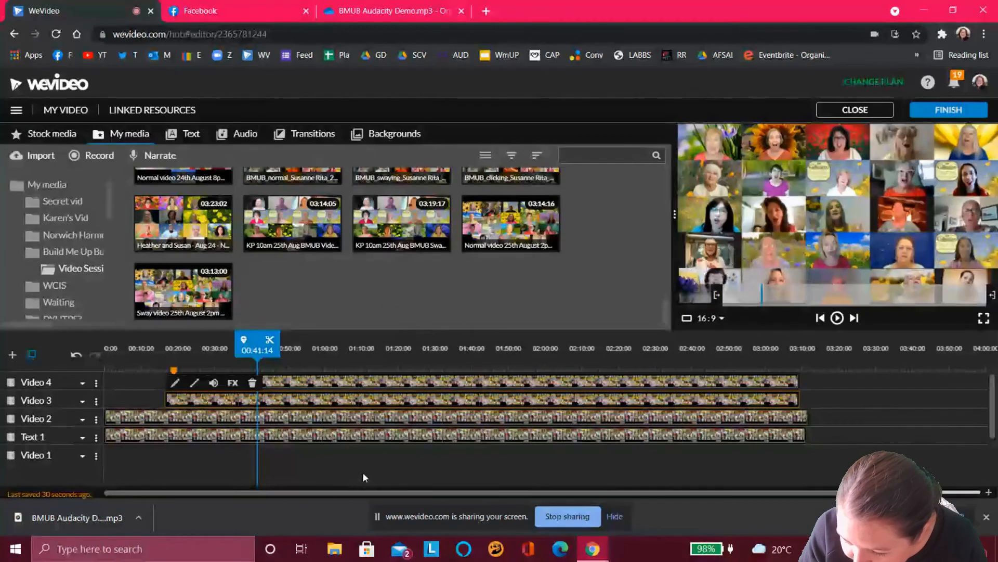
- Move the Video 4 clip up to y 863, keeping x at 1149, and save the change
click(381, 386)
double_click(381, 385)
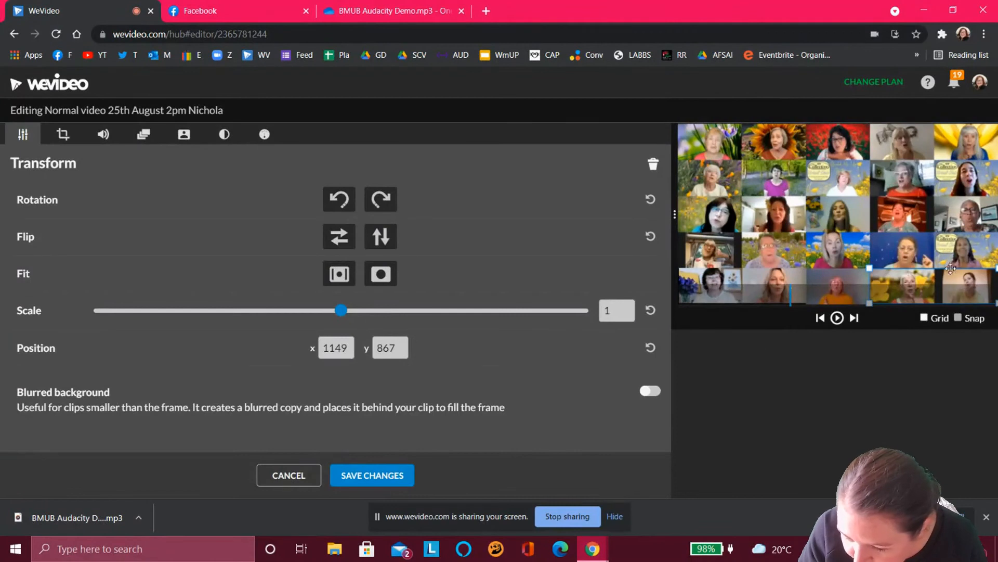
drag(948, 276, 949, 275)
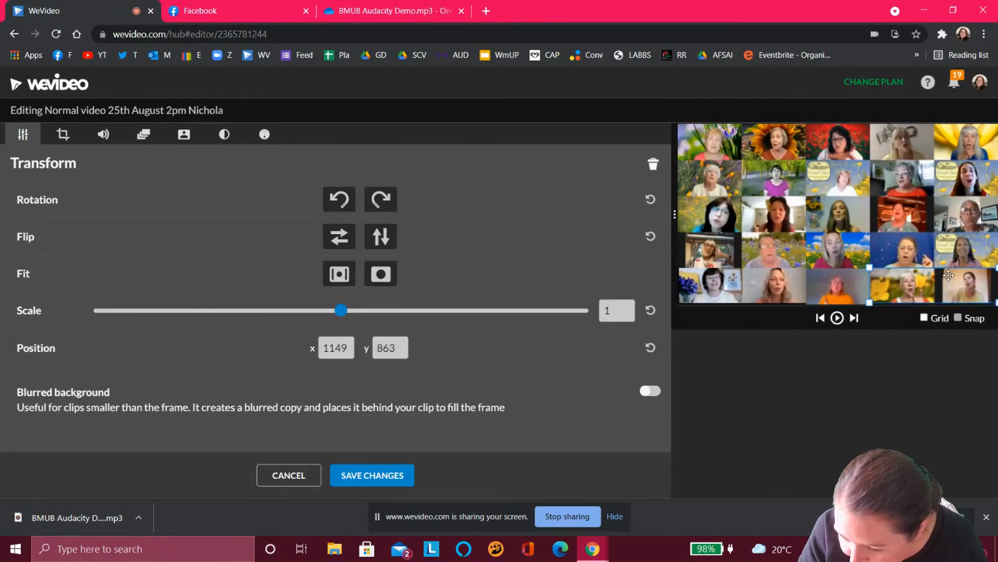
click(388, 475)
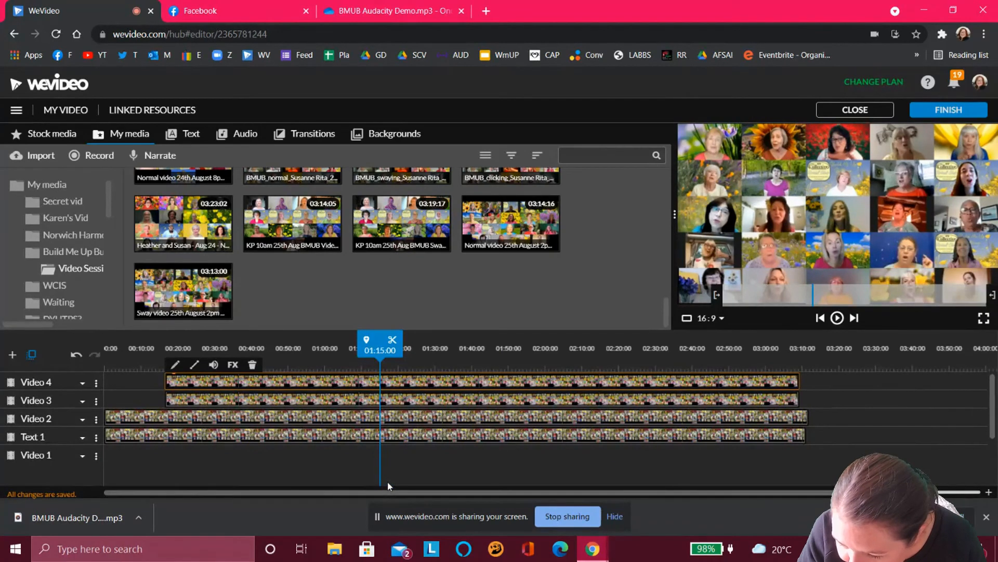
- Add a video/text track named Video 5 to the timeline
scroll(563, 435, down, 1)
scroll(561, 427, up, 1)
scroll(560, 426, right, 1)
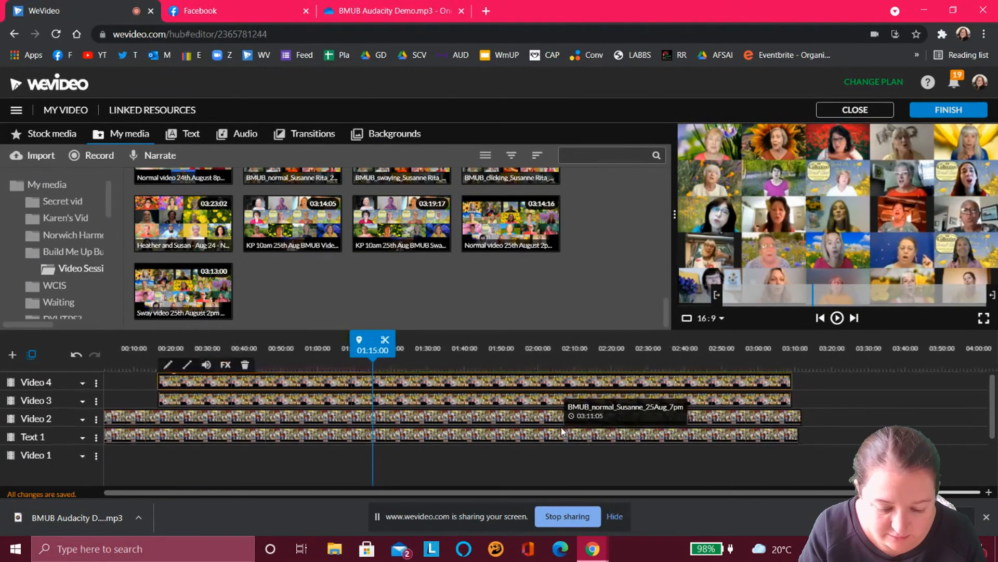
click(10, 354)
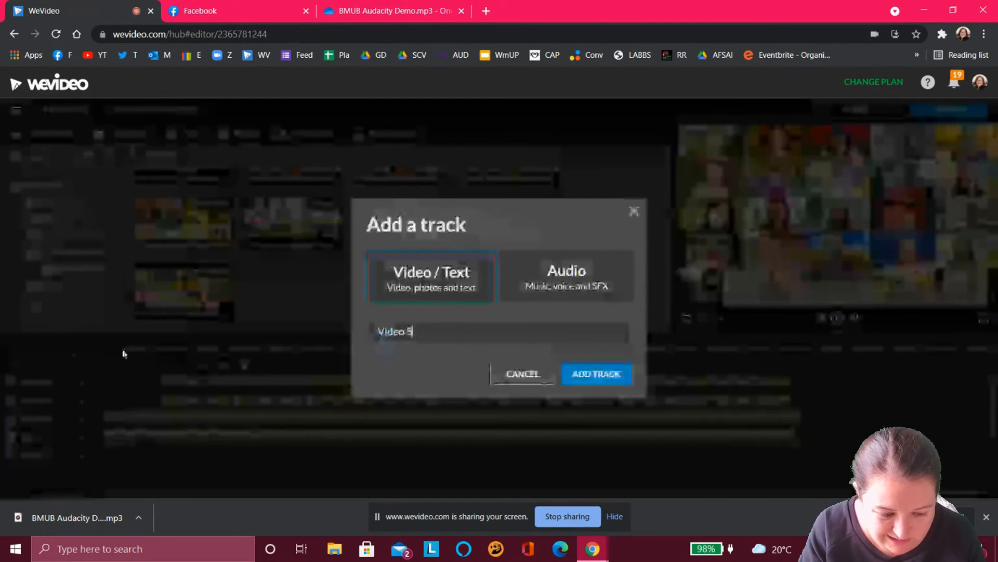
click(572, 380)
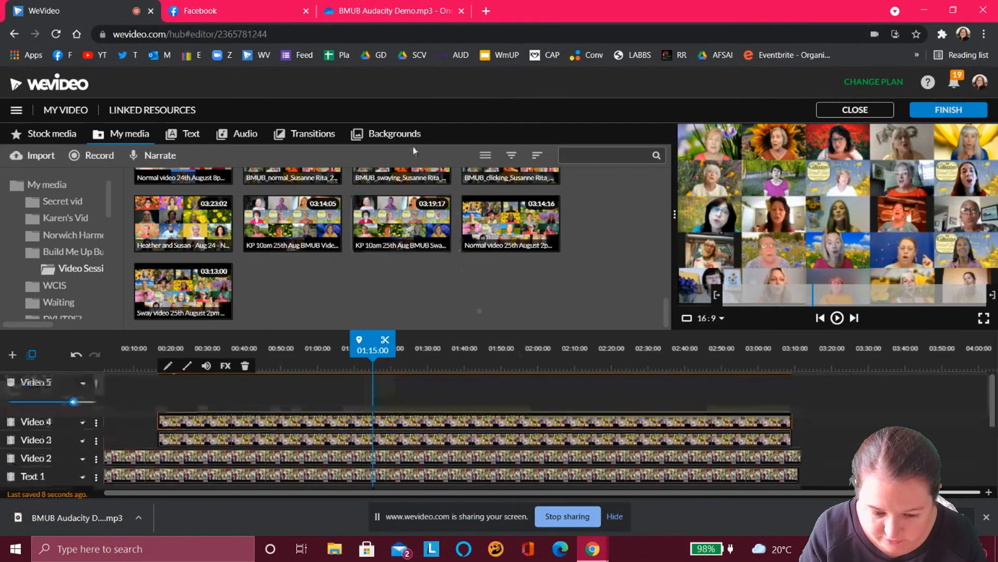
- Place the solid Black background on Video 5 and stretch it from the timeline's start past the end of the singer clips
click(406, 136)
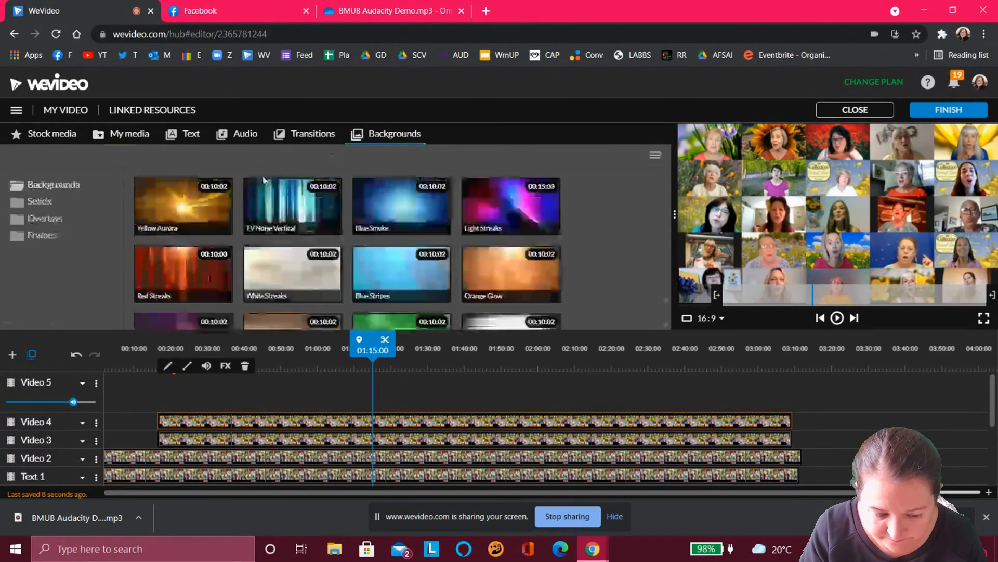
click(39, 202)
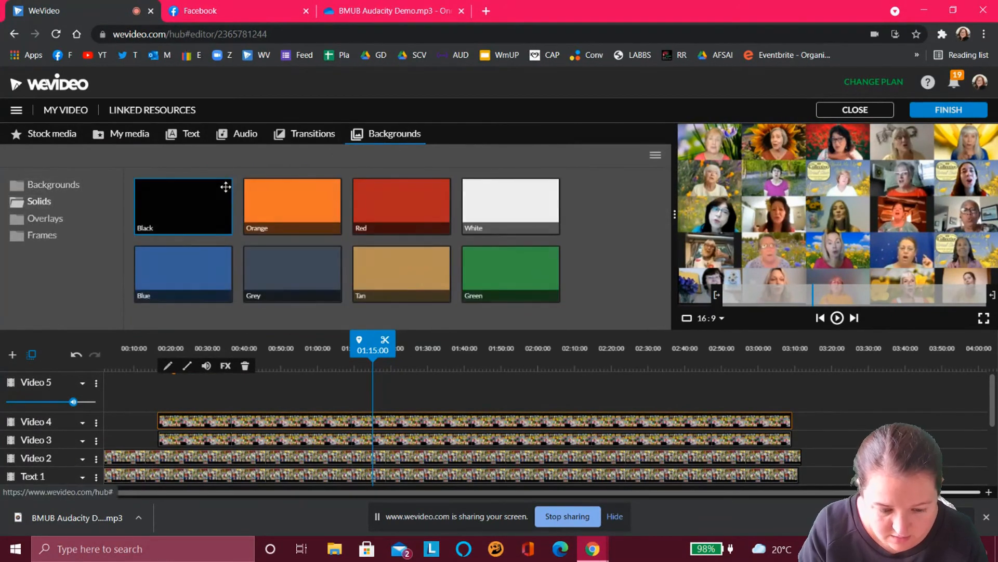
click(194, 205)
drag(194, 205, 142, 401)
drag(622, 430, 817, 430)
drag(122, 384, 31, 385)
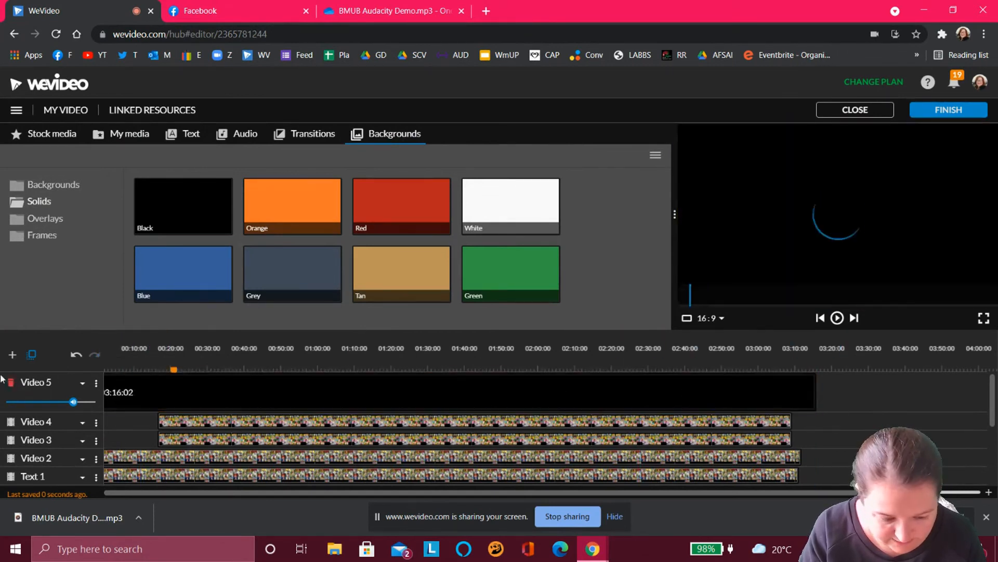
- Position the black background at x 23, y 1059, along the lower edge of the frame, and save the change
double_click(300, 407)
drag(765, 229, 775, 405)
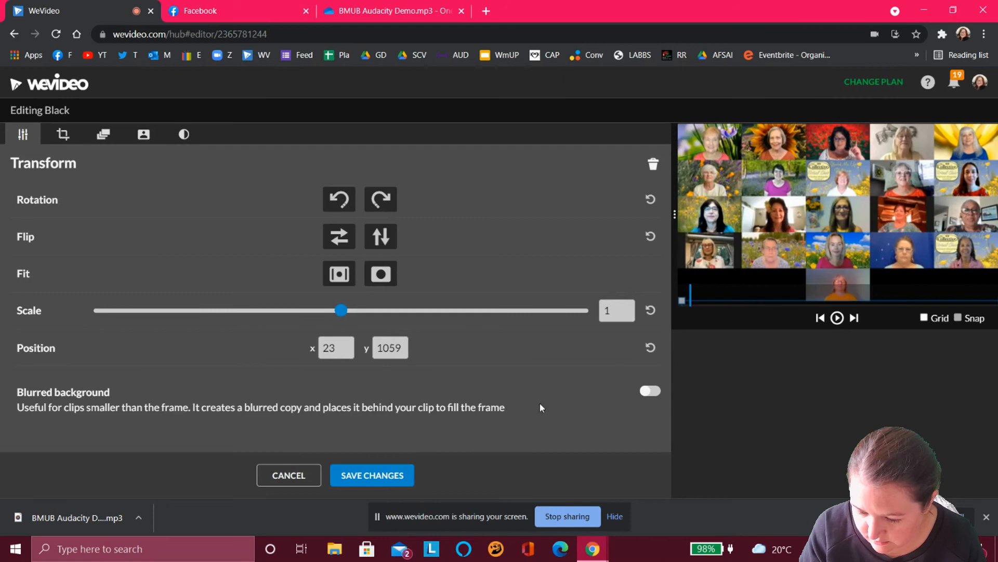
click(377, 473)
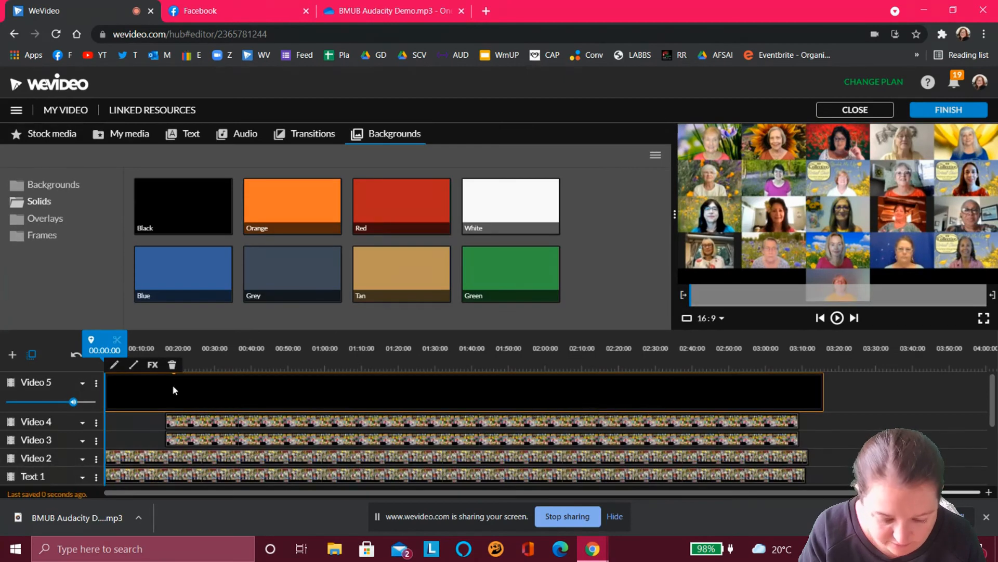
- Extend the start of the Video 4 and Video 3 clips back to the beginning of the timeline
drag(167, 418, 78, 413)
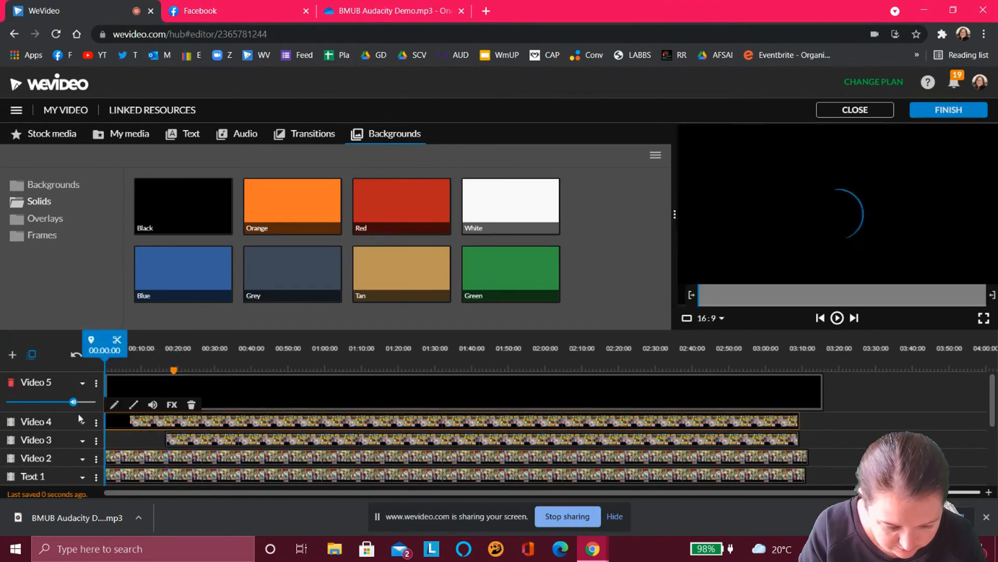
drag(167, 439, 2, 435)
- Scale the black background to 1.66, position it at x -394, y 1073 below the singers, save it and preview the playback
click(277, 389)
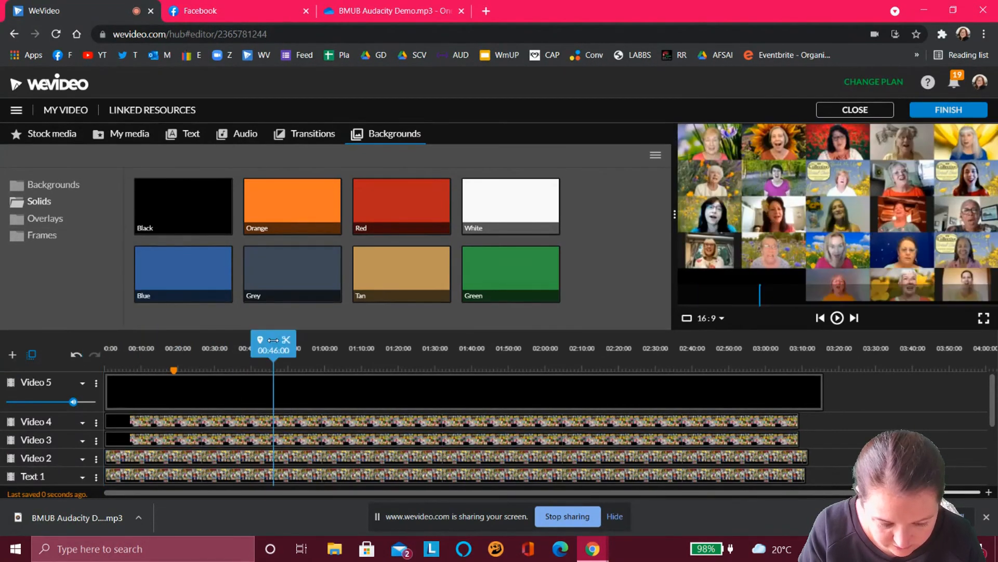
double_click(278, 388)
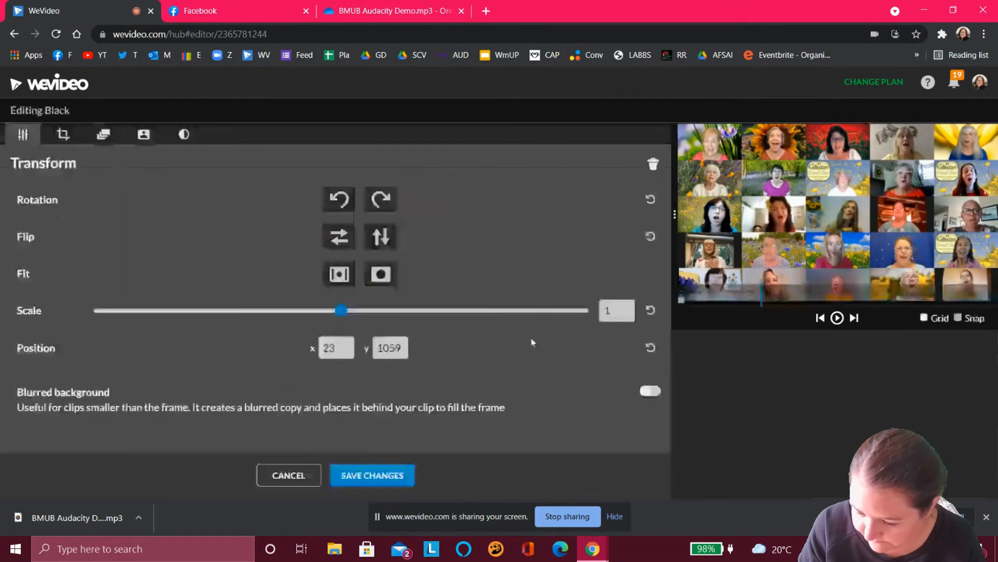
drag(783, 235, 809, 193)
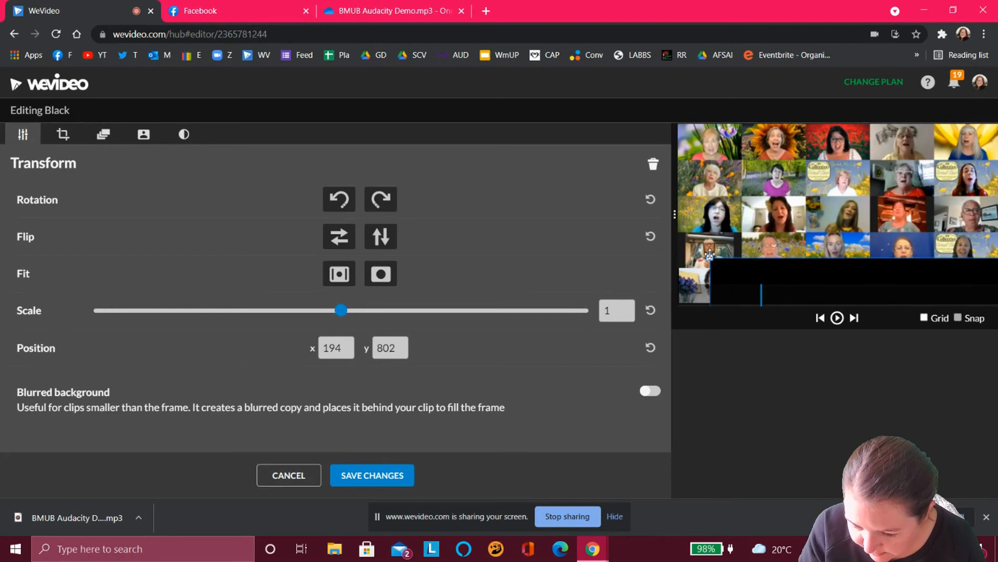
drag(710, 254, 603, 199)
drag(861, 241, 869, 333)
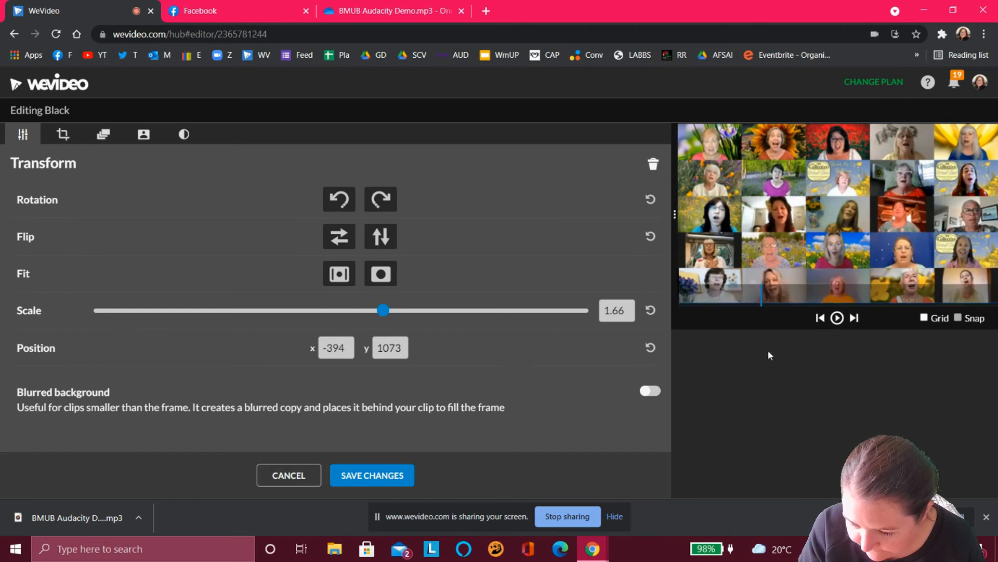
click(378, 479)
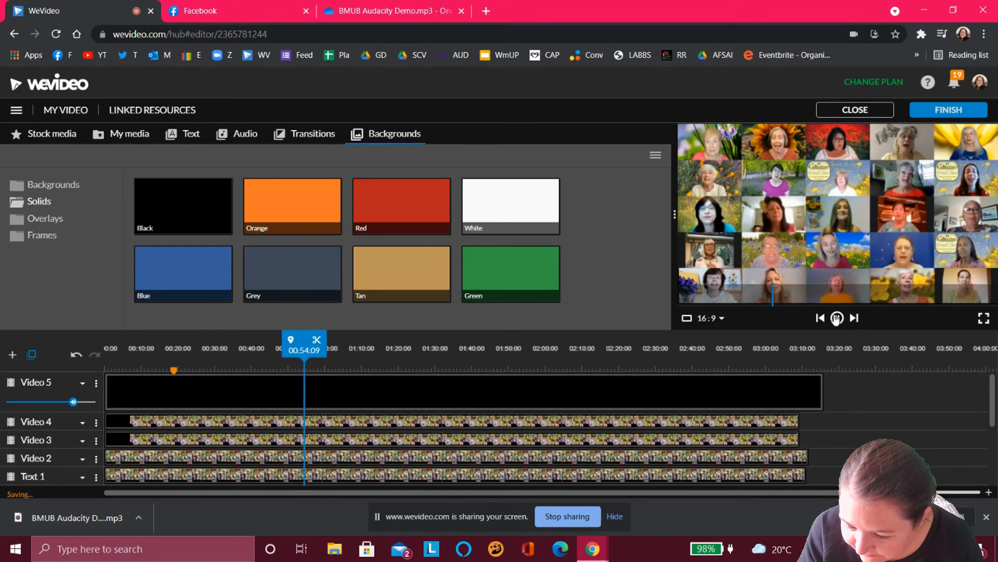
click(836, 319)
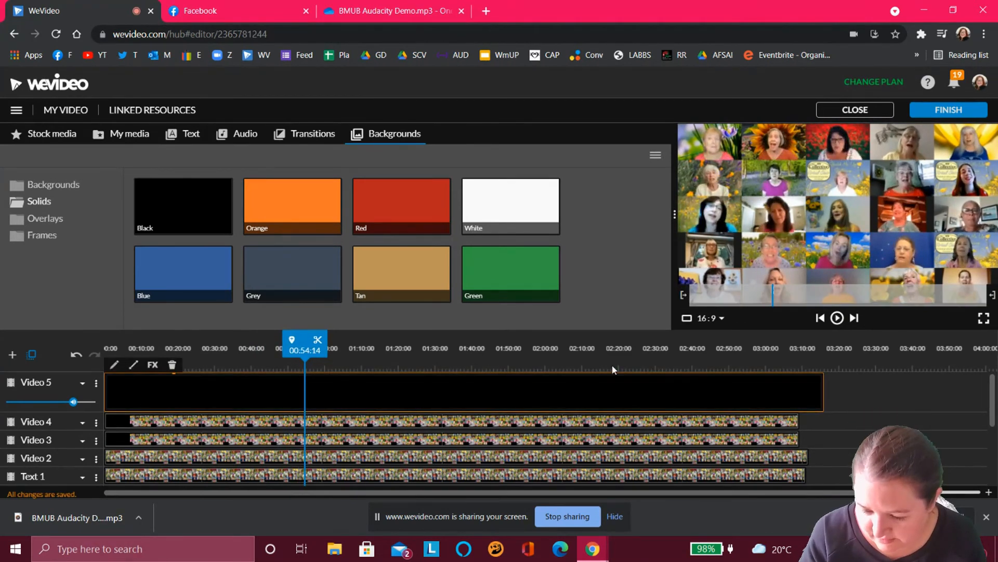
- Finish the edit and title the export "25 faces 1 - BMUB"
click(965, 110)
click(483, 289)
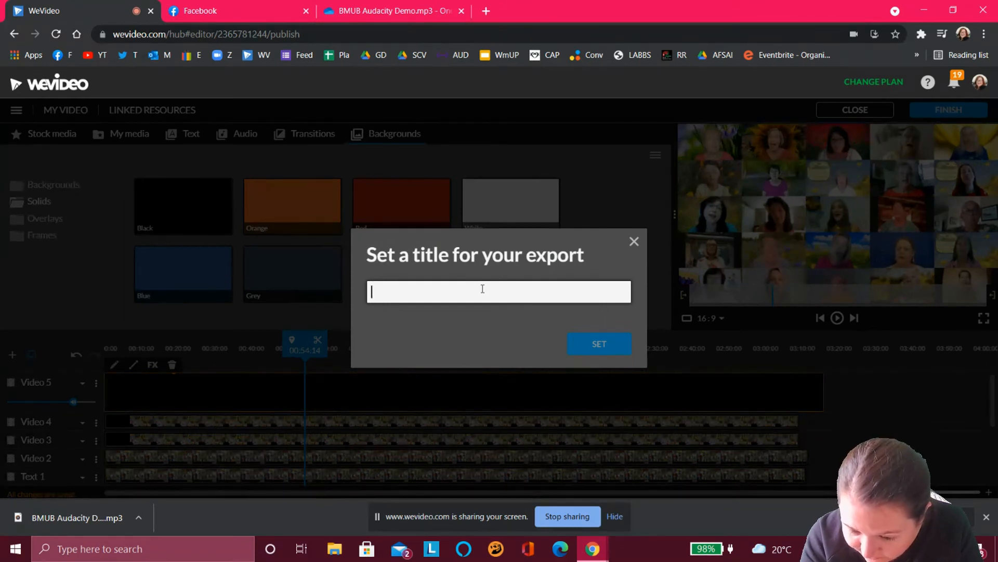
text(25 faces 1)
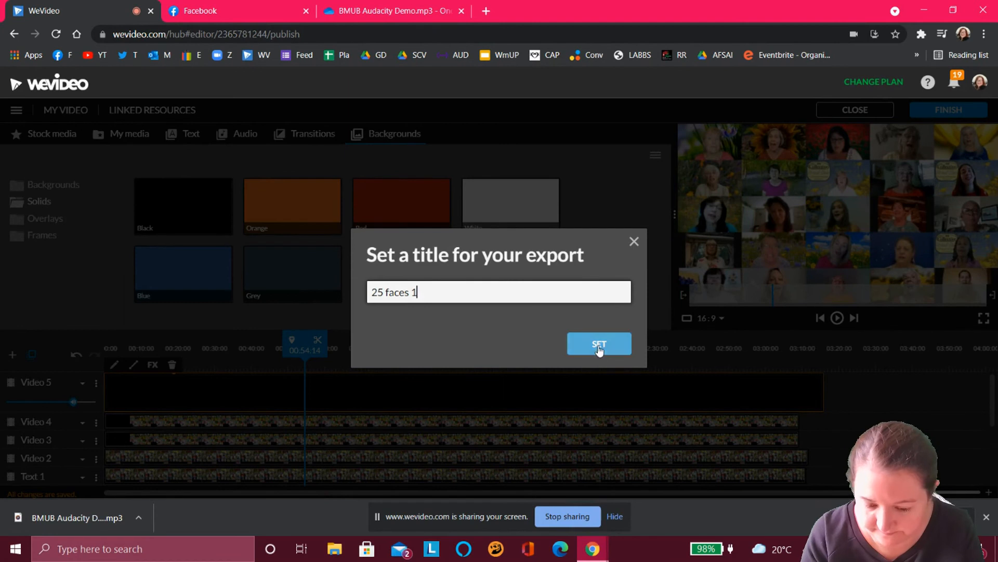
click(598, 347)
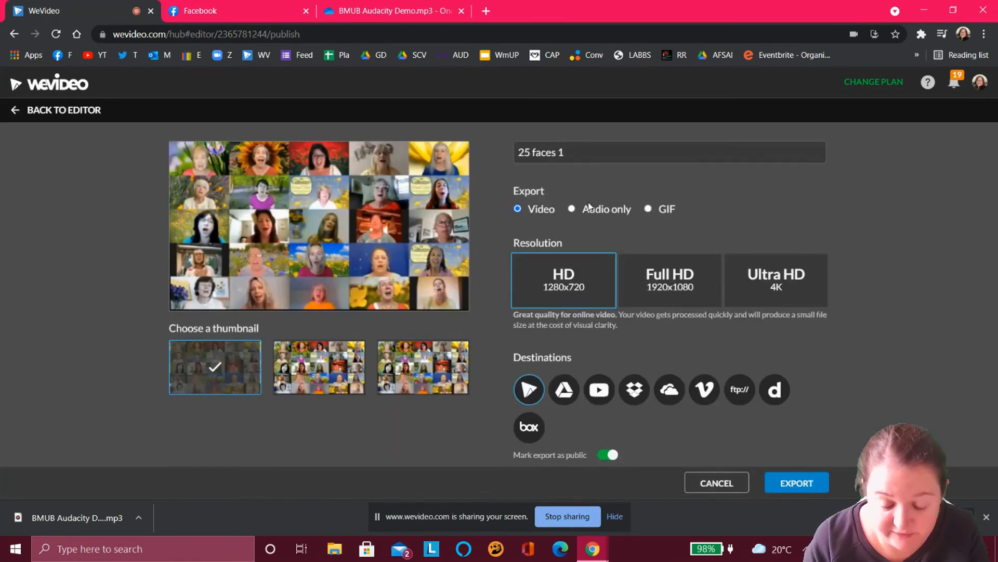
click(598, 150)
text(- BMU)
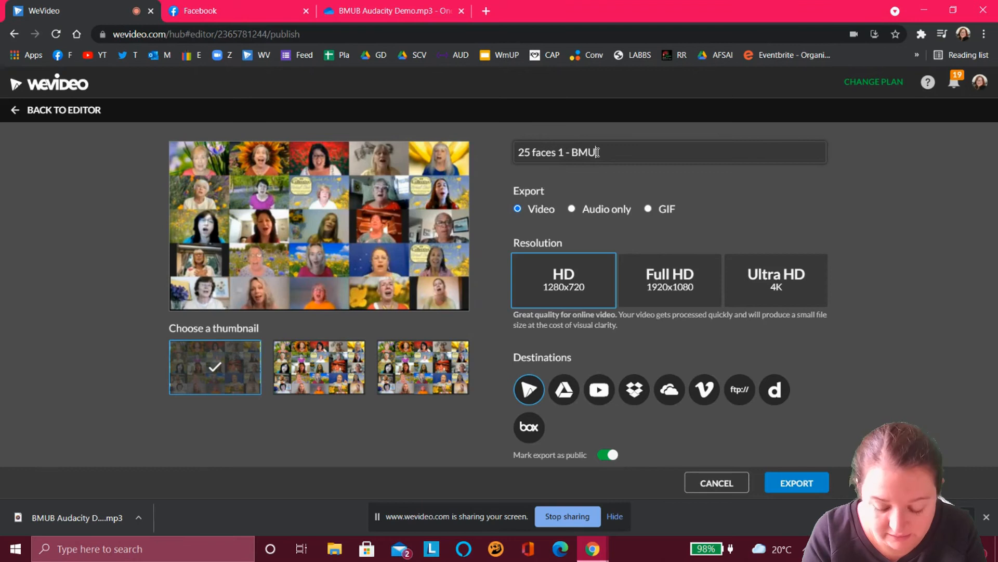
text(B)
- Export the video in Full HD 1920x1080 and return to the editor
click(631, 288)
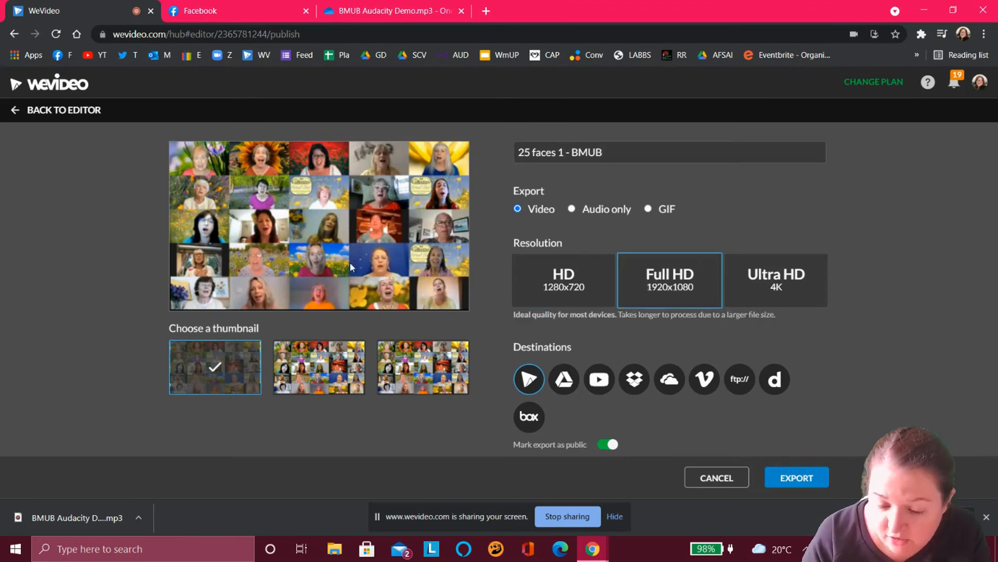
click(797, 477)
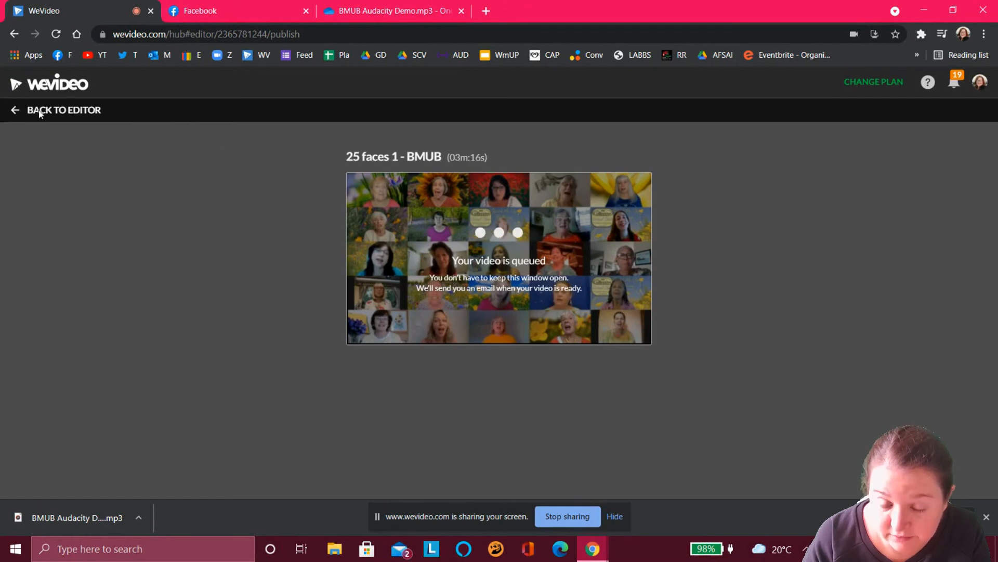
click(17, 110)
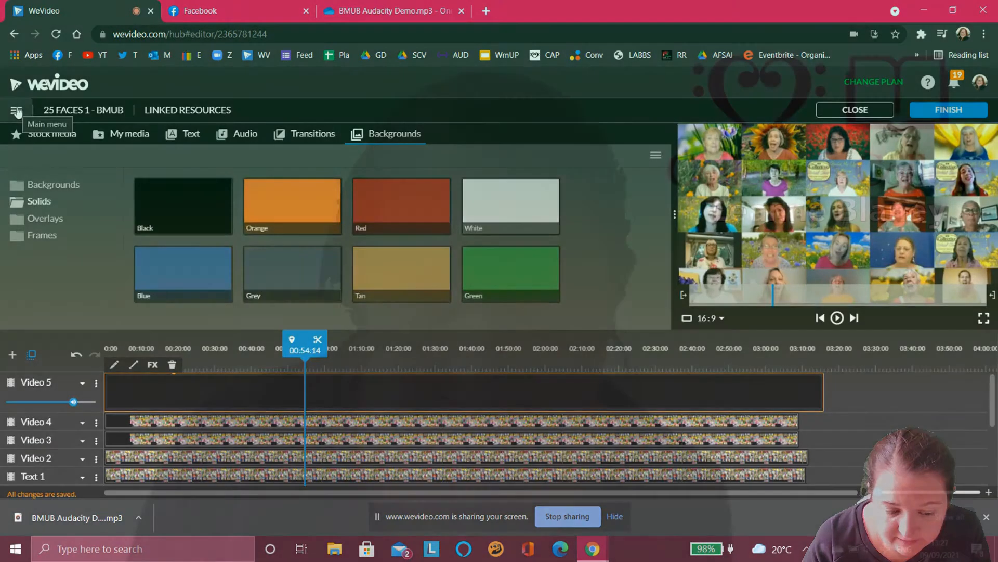